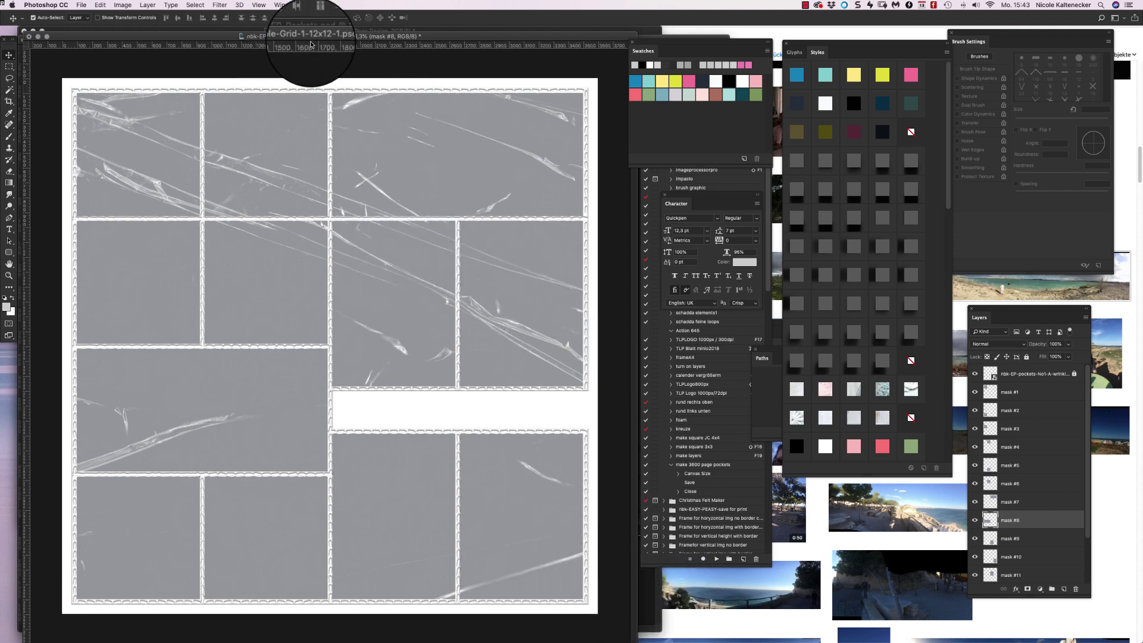
Step: Open the clean pocket template smart object nbk-EP-Simple-Grid-1-12x12-11 from the page design and inspect its stitched edges up close
left_click_drag(288, 37, 405, 345)
left_click(517, 260)
left_click(998, 373)
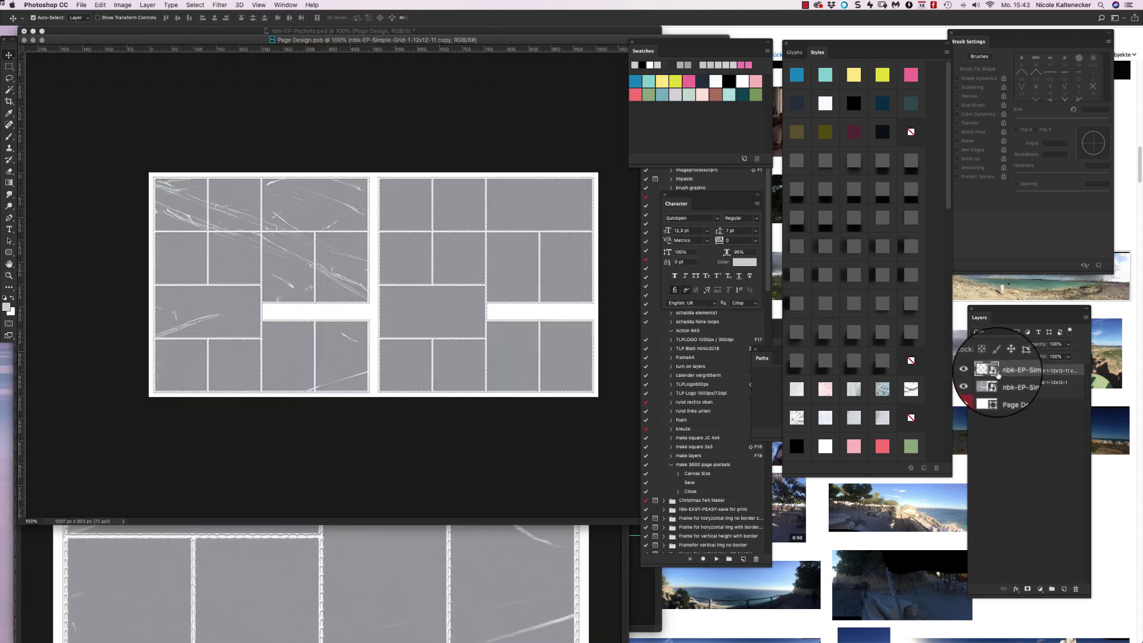
double_click(995, 374)
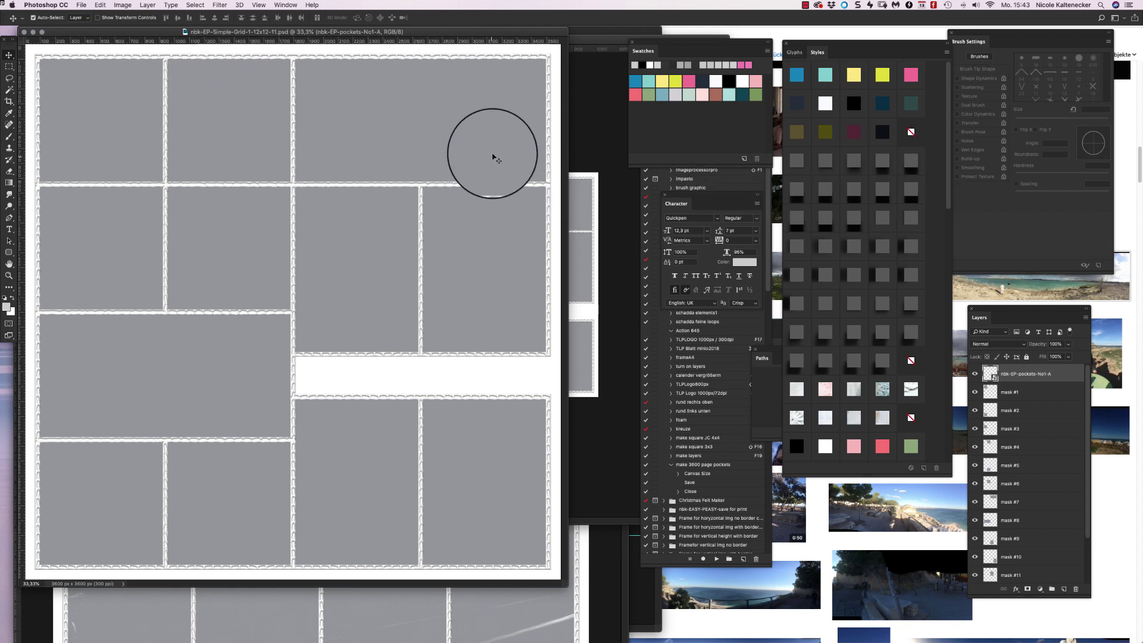
left_click_drag(541, 194, 504, 160)
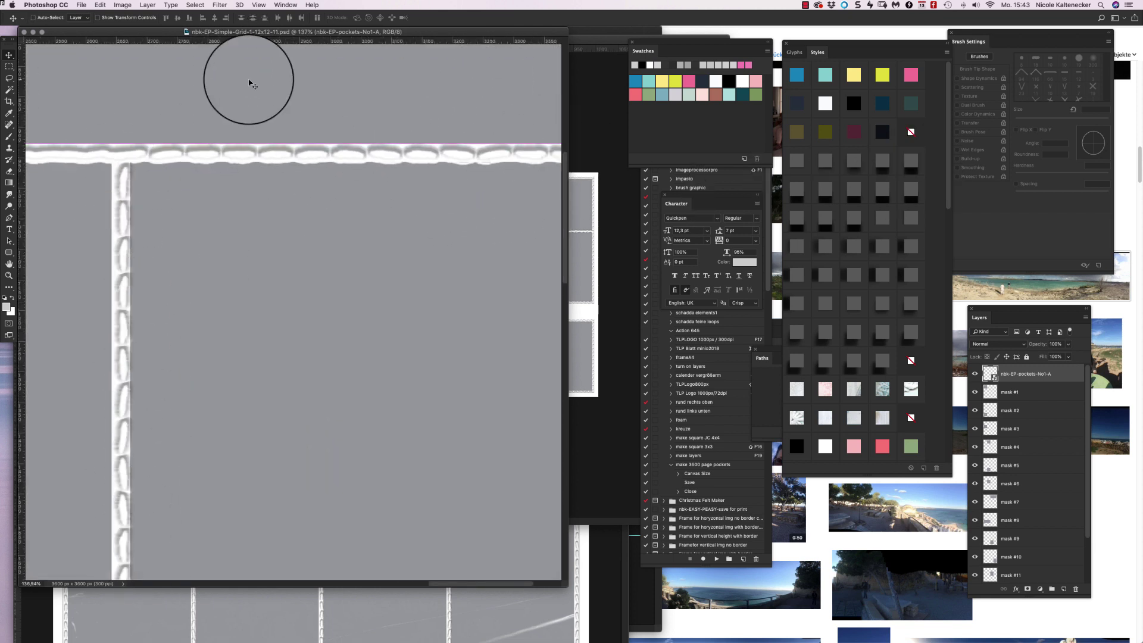
key("super+0")
Step: Zoom the Page Design and nbk-EP-Pockets document windows out to 33.33% to get them out of the way
left_click_drag(411, 31, 451, 39)
left_click(452, 39)
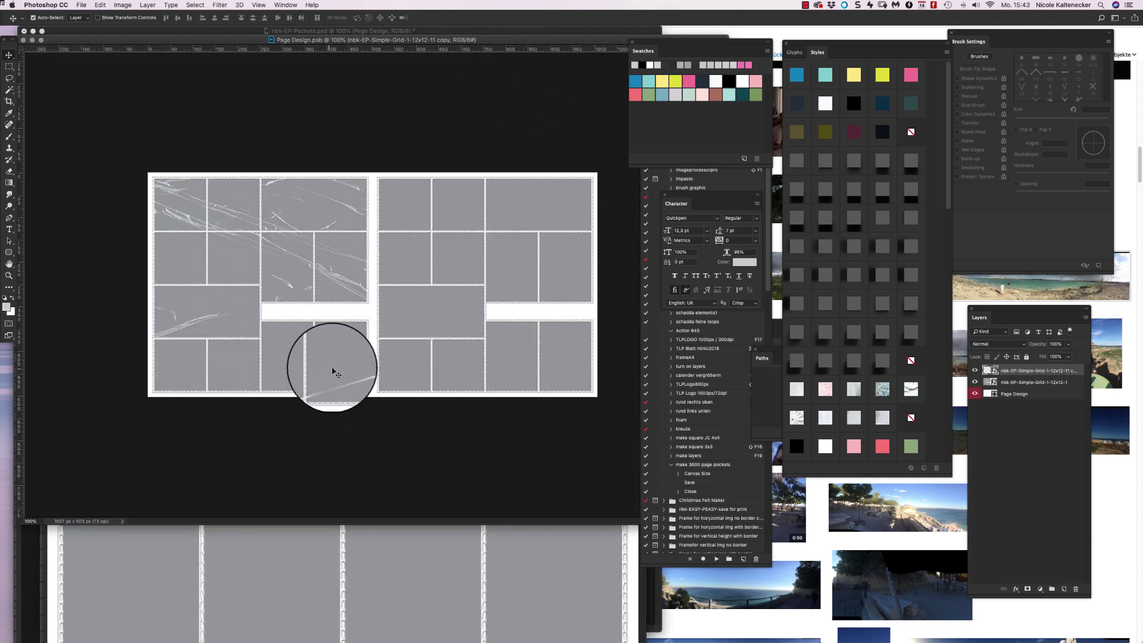
key("super+minus")
key("super+minus")
key("super+minus")
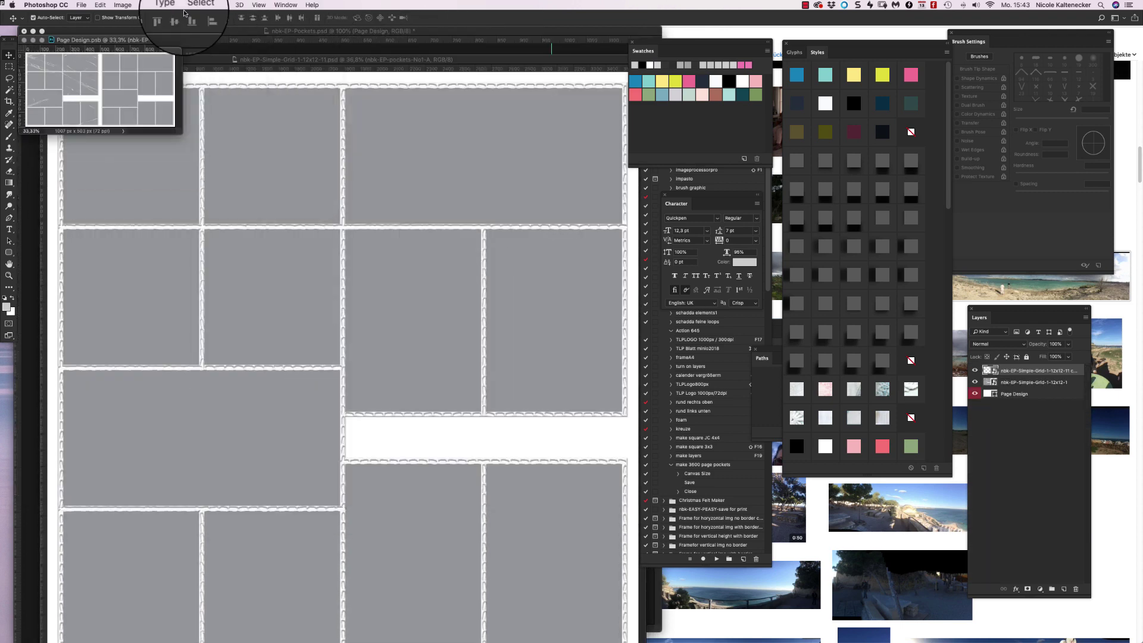
left_click(350, 30)
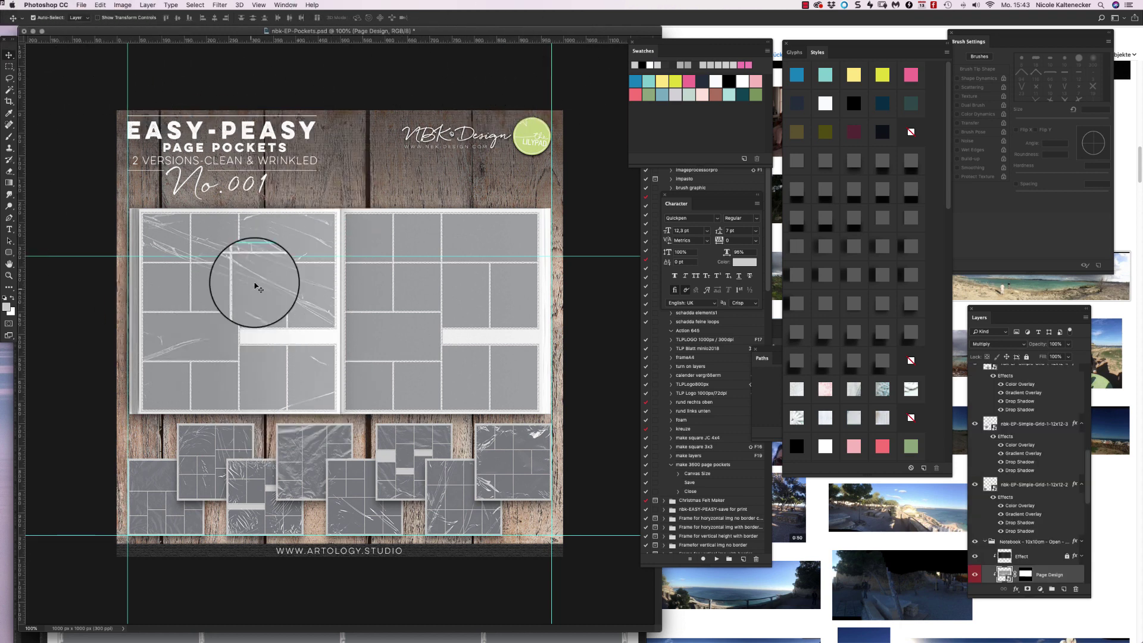
key("super+minus")
key("super+minus")
key("super+minus")
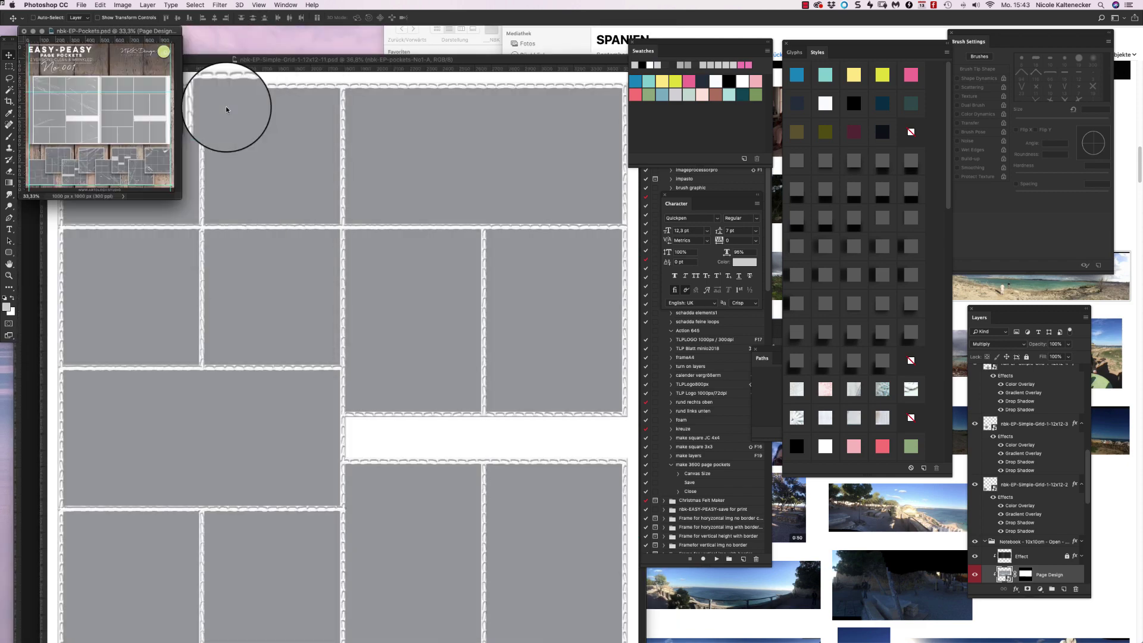
Step: Arrange the document windows so the wrinkled template nbk-EP-Simple-Grid-1-12x12-1 is in front and its whole page is visible
left_click_drag(360, 60, 397, 46)
left_click(43, 297)
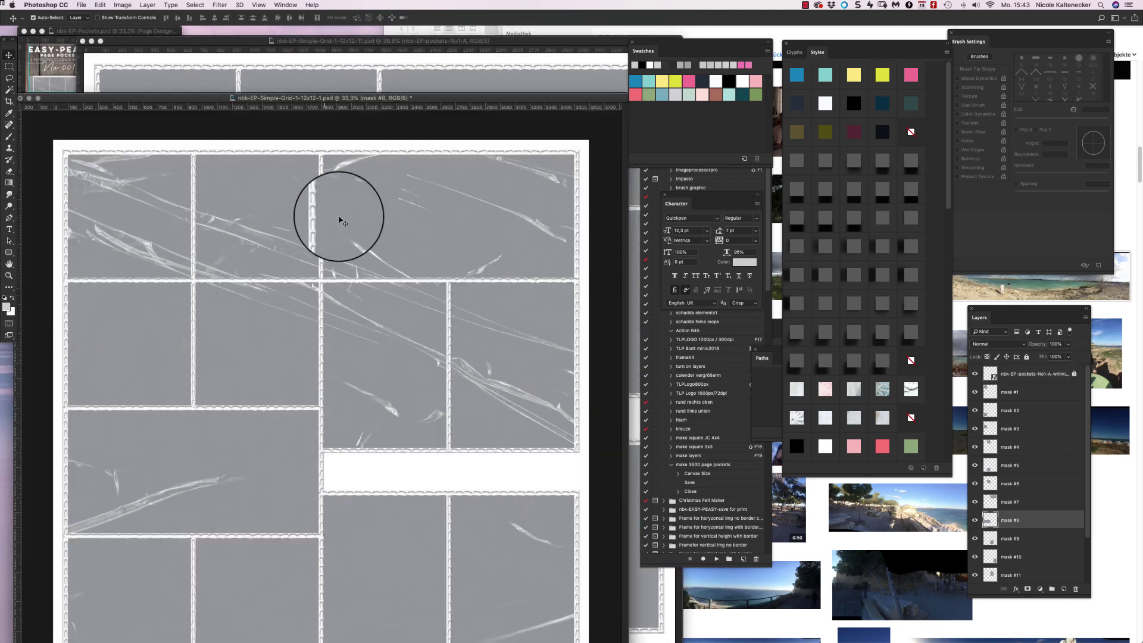
left_click_drag(503, 91, 511, 42)
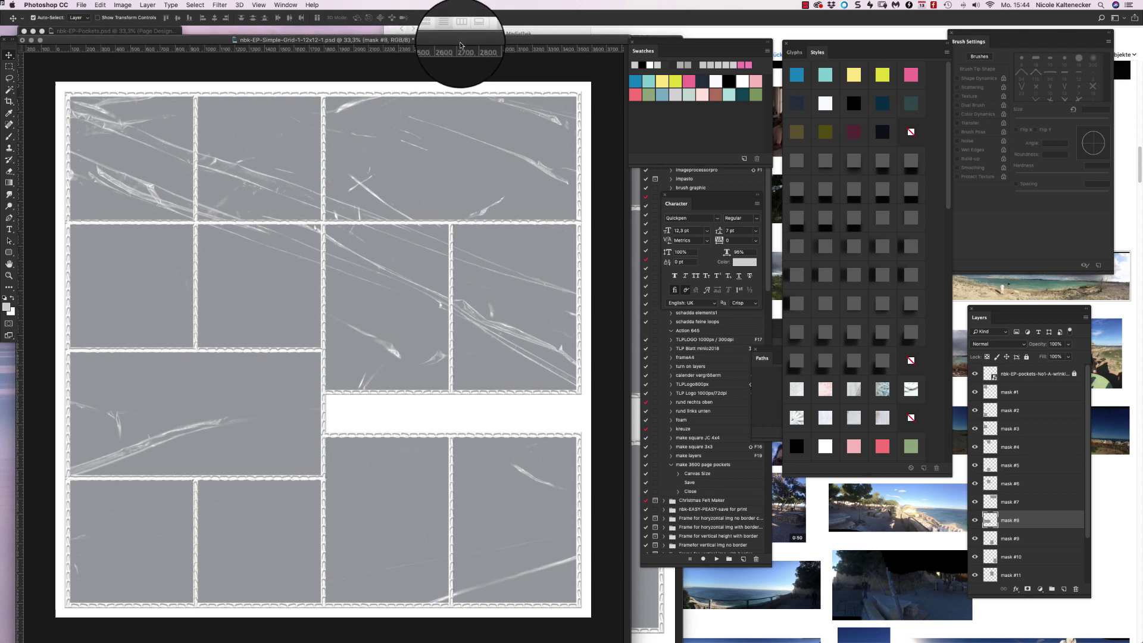
left_click_drag(472, 39, 472, 36)
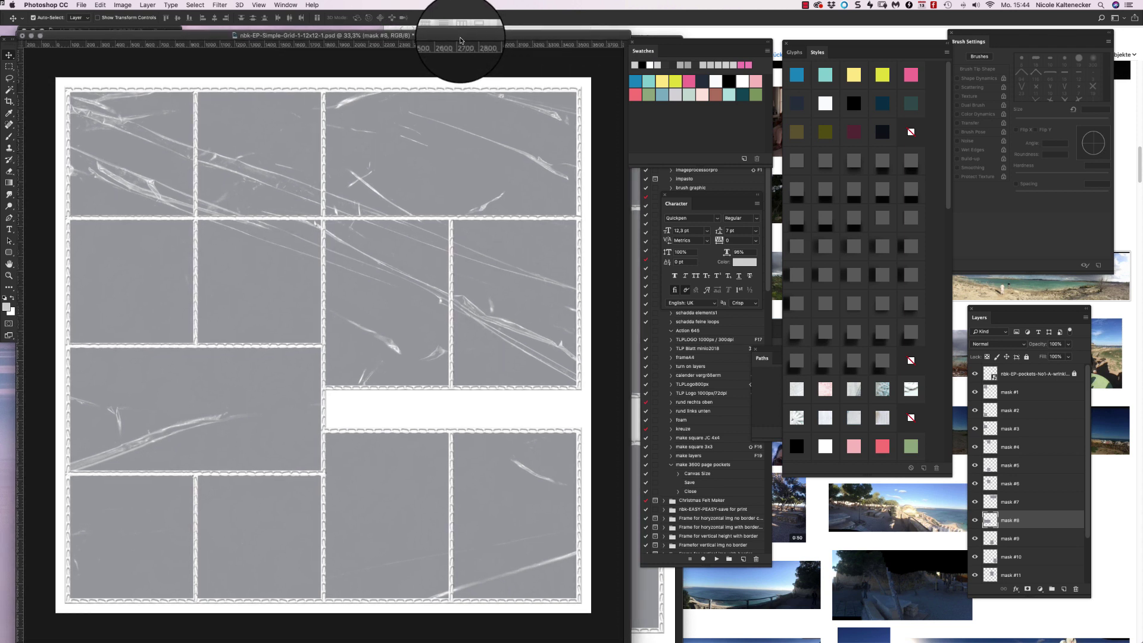
Step: Set the Move tool's auto-select to Layer and select the mask #7 pocket layer
left_click(1034, 375)
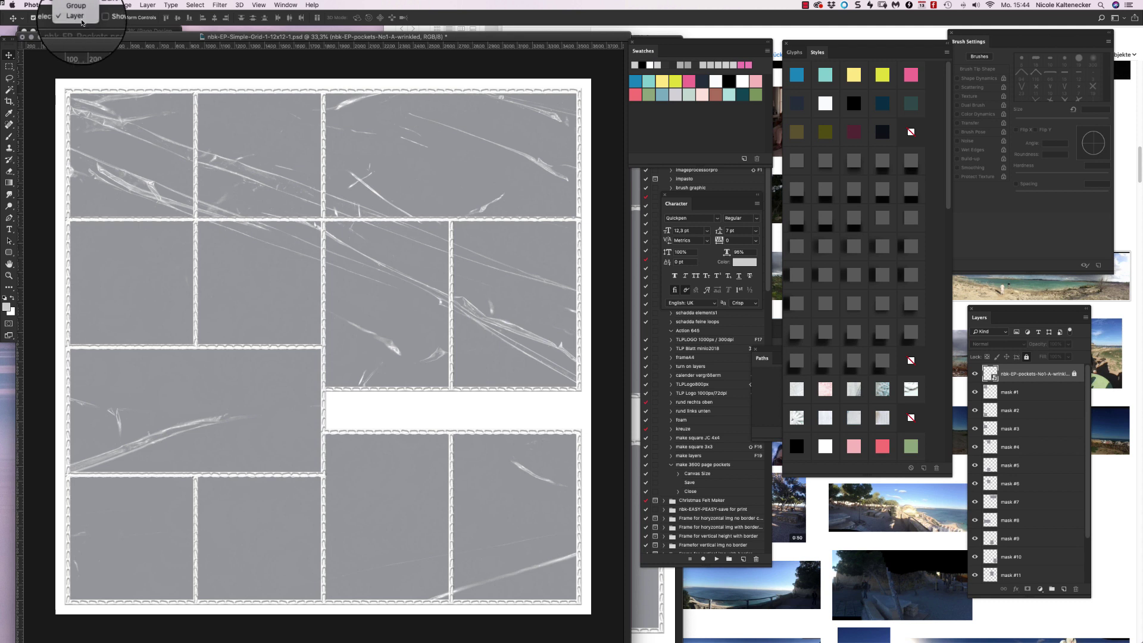
left_click(81, 21)
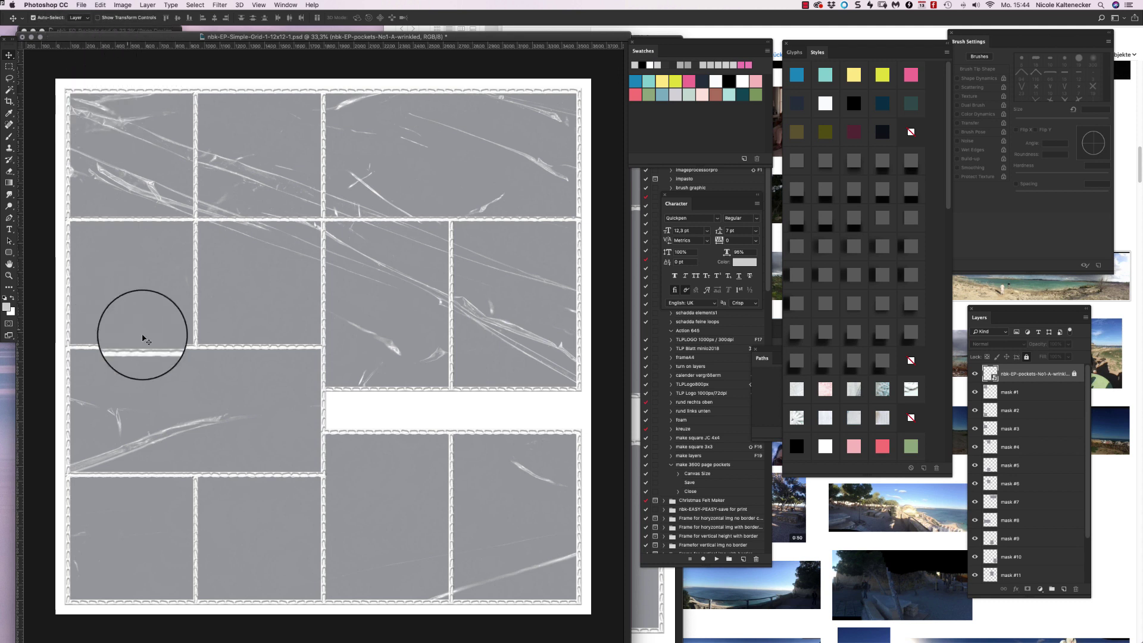
left_click(280, 378)
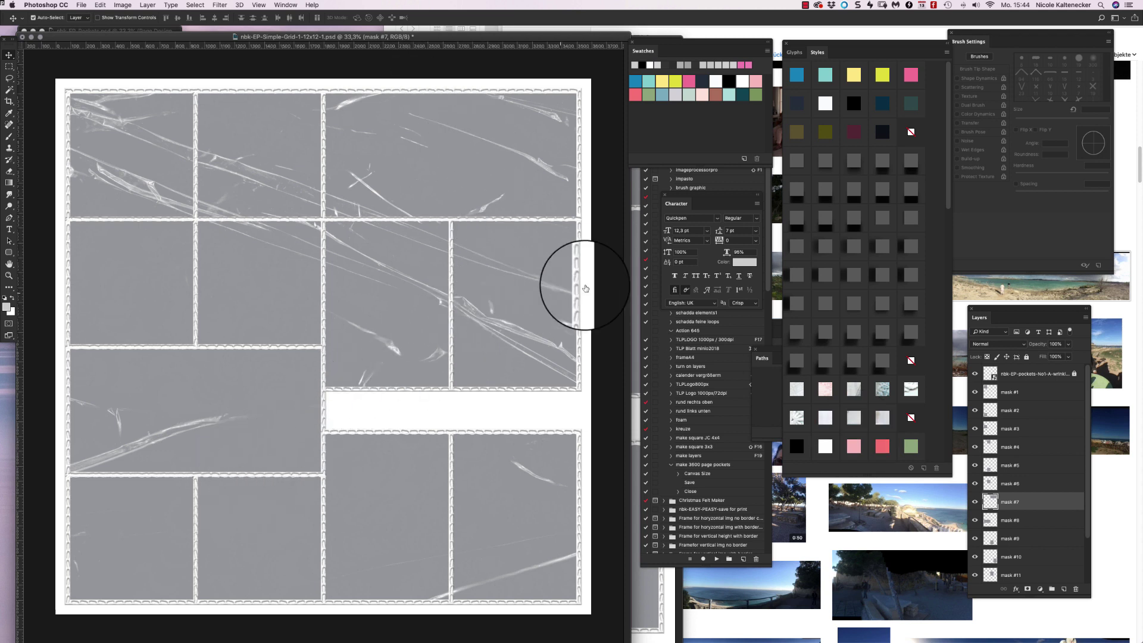
Step: Close the Actions and Properties panels that cover the photo library
left_click(676, 564)
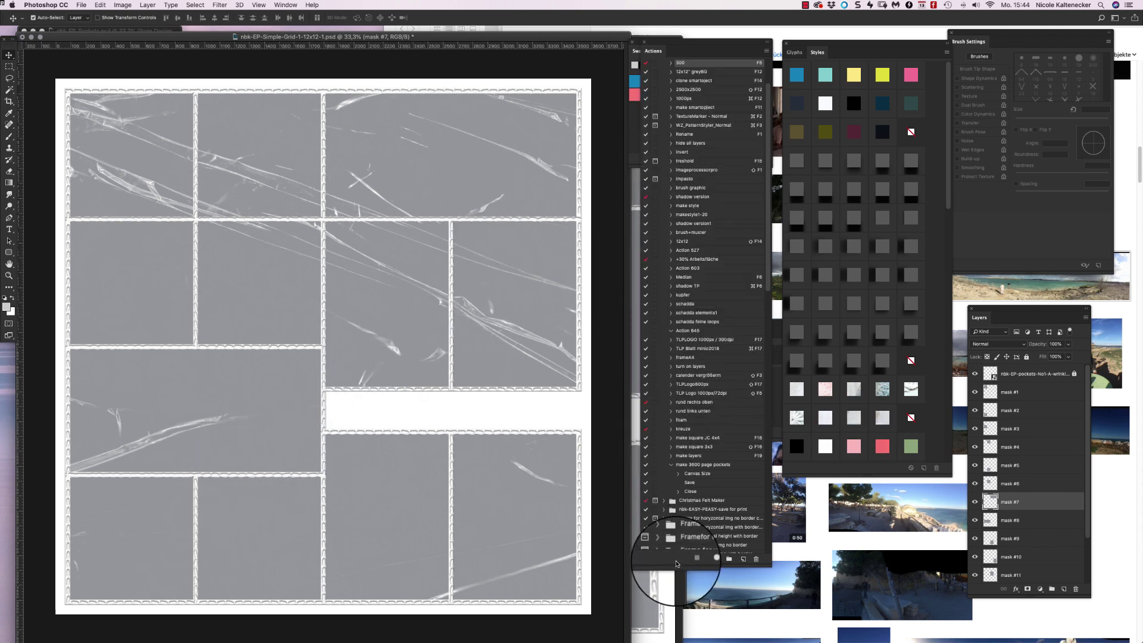
left_click(644, 43)
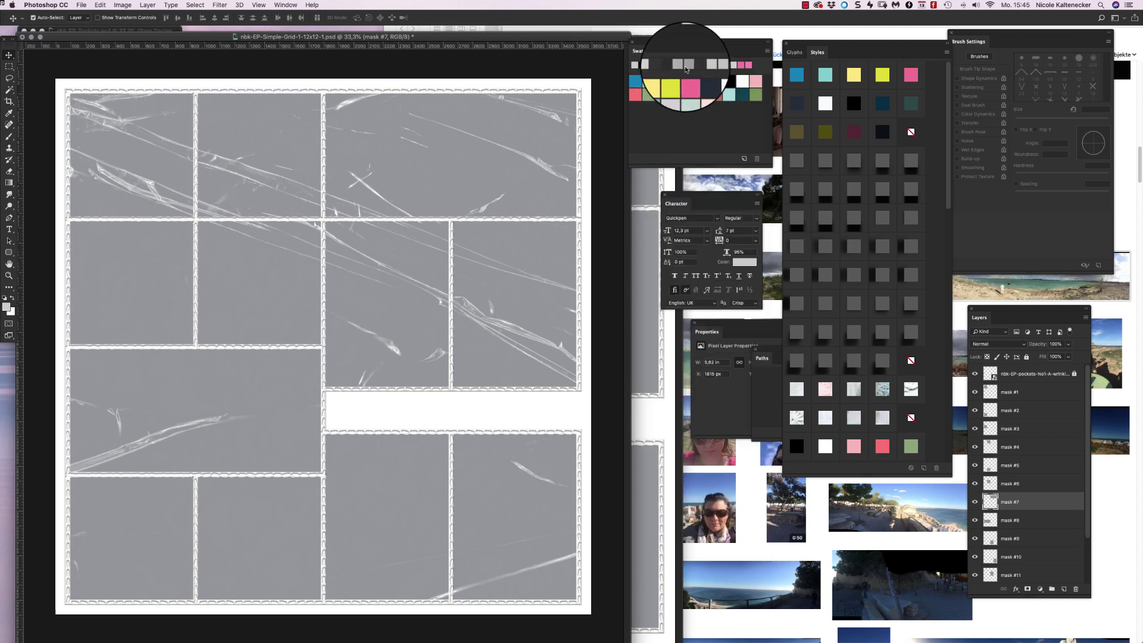
left_click(695, 323)
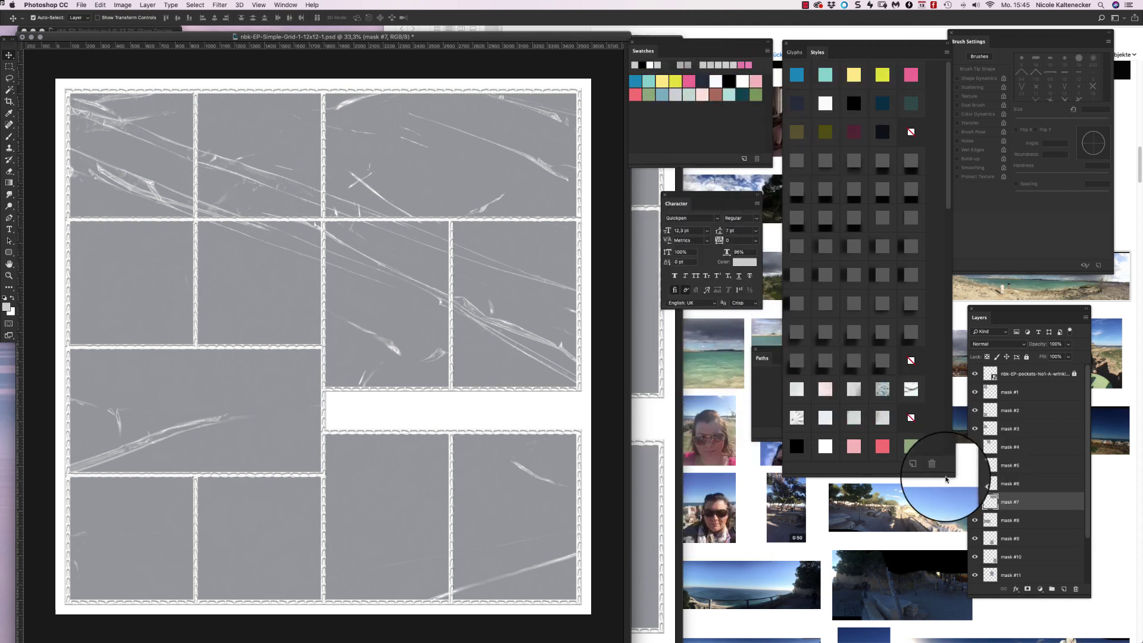
Step: Clear more workspace by shrinking Styles, closing Paths and Brush Settings, and moving the Character, Styles and Swatches panels aside
left_click_drag(948, 471, 873, 156)
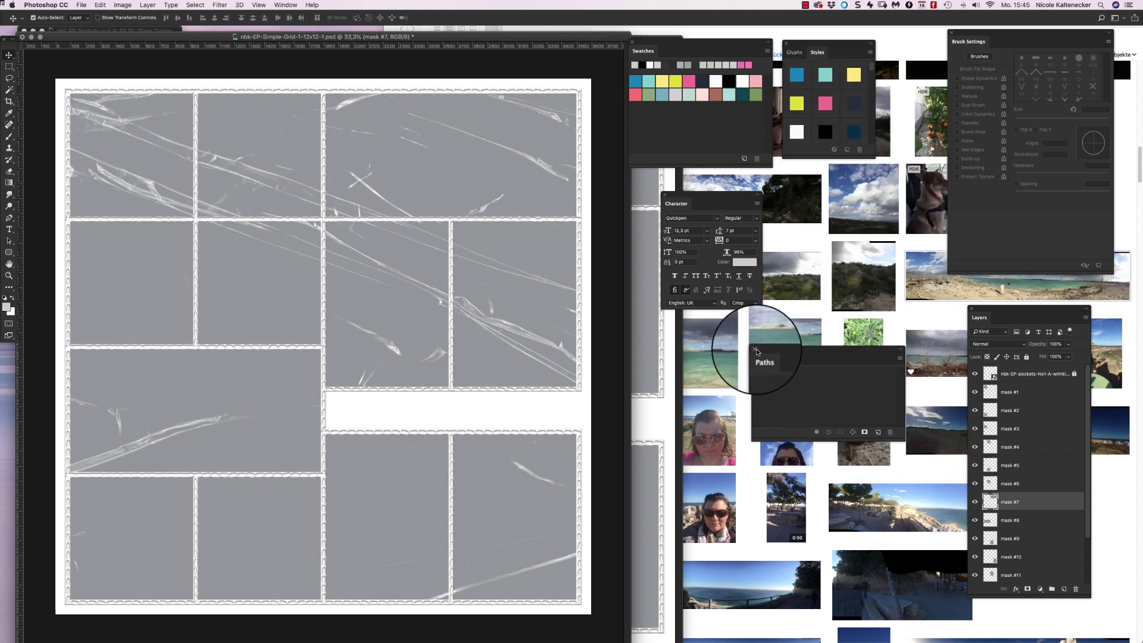
left_click_drag(678, 204, 849, 180)
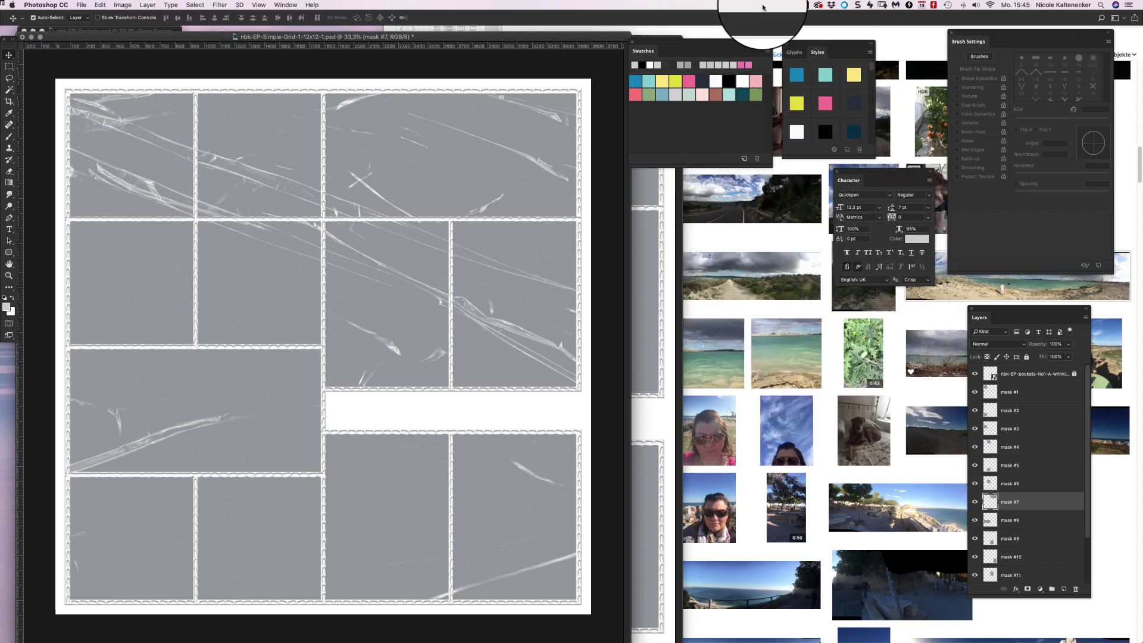
left_click_drag(847, 45, 914, 32)
left_click_drag(763, 45, 828, 26)
left_click(952, 32)
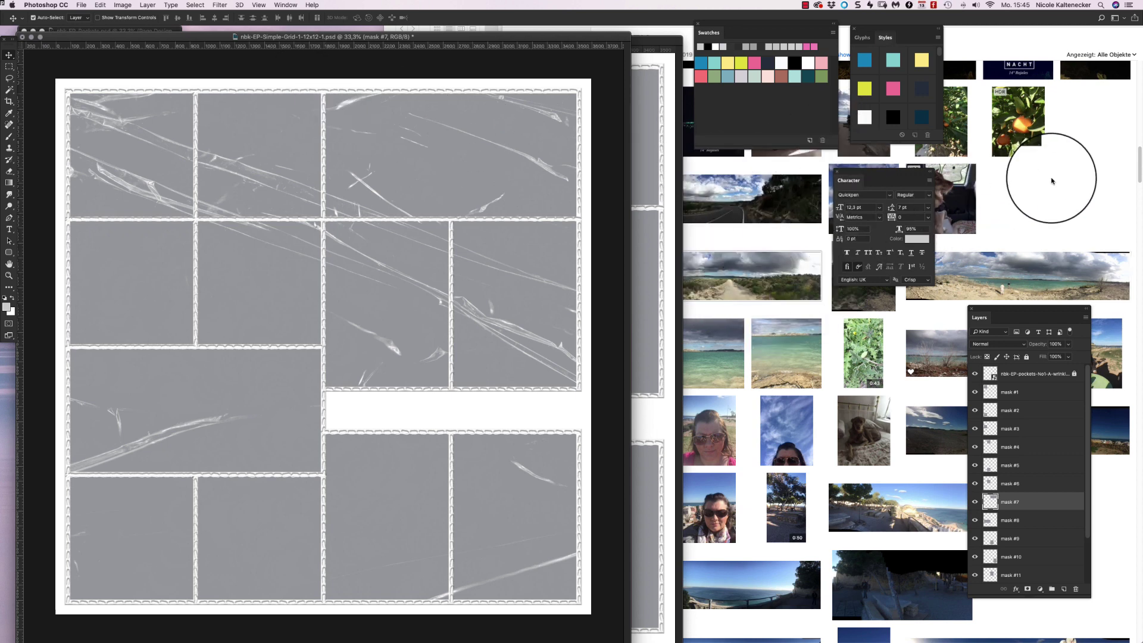
Step: Select the mask #8 layer of the wide pocket in the third row of the template
left_click(1099, 145)
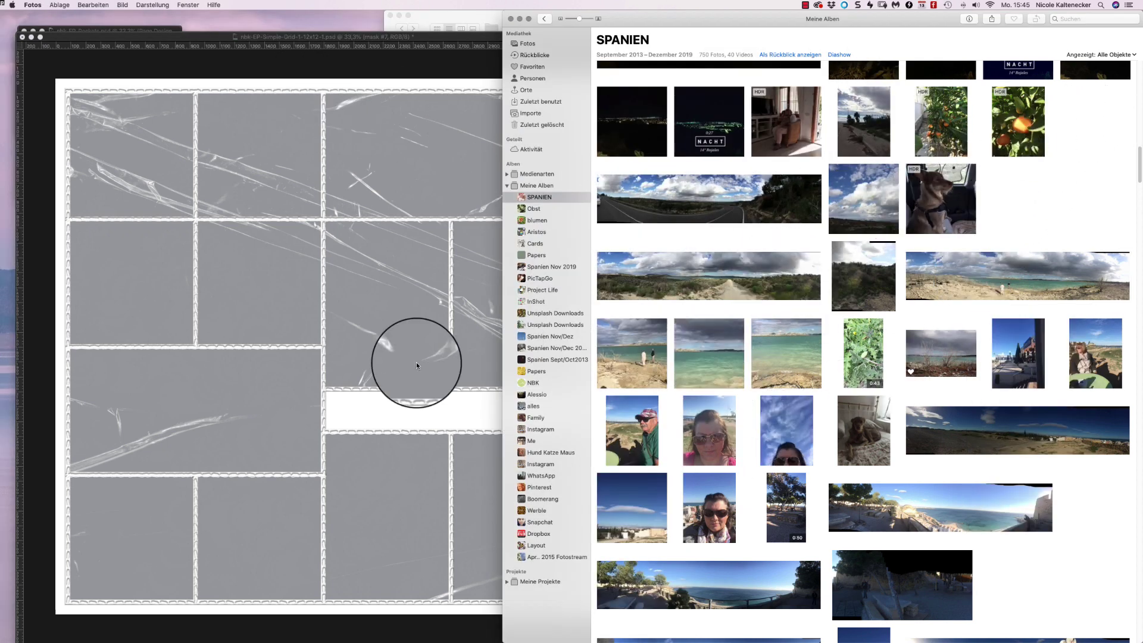
left_click(236, 403)
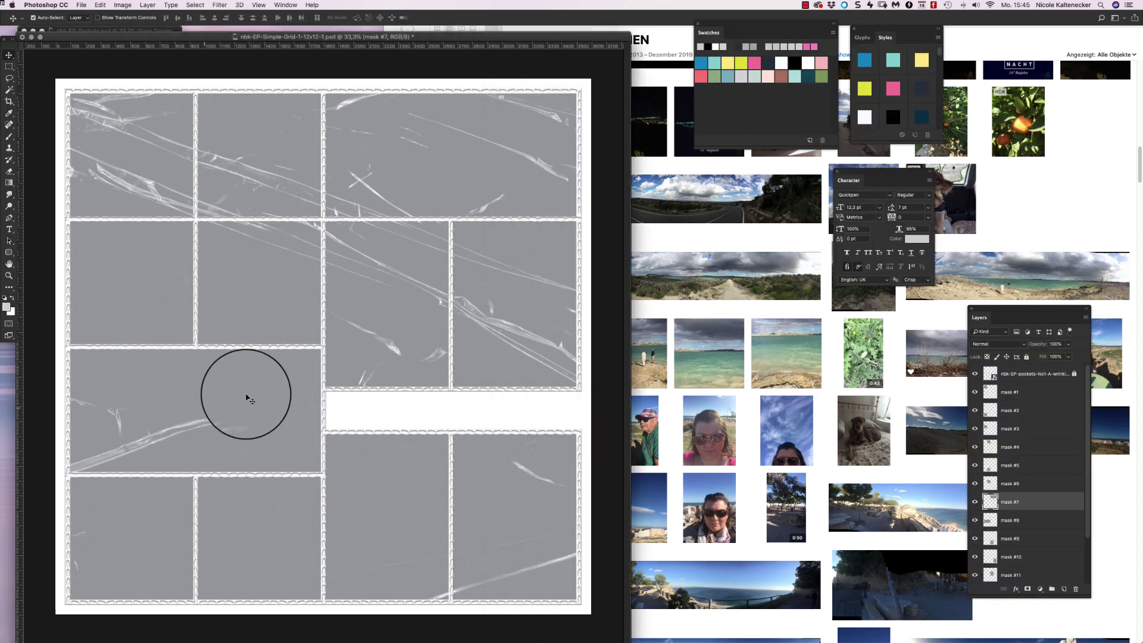
left_click(232, 390)
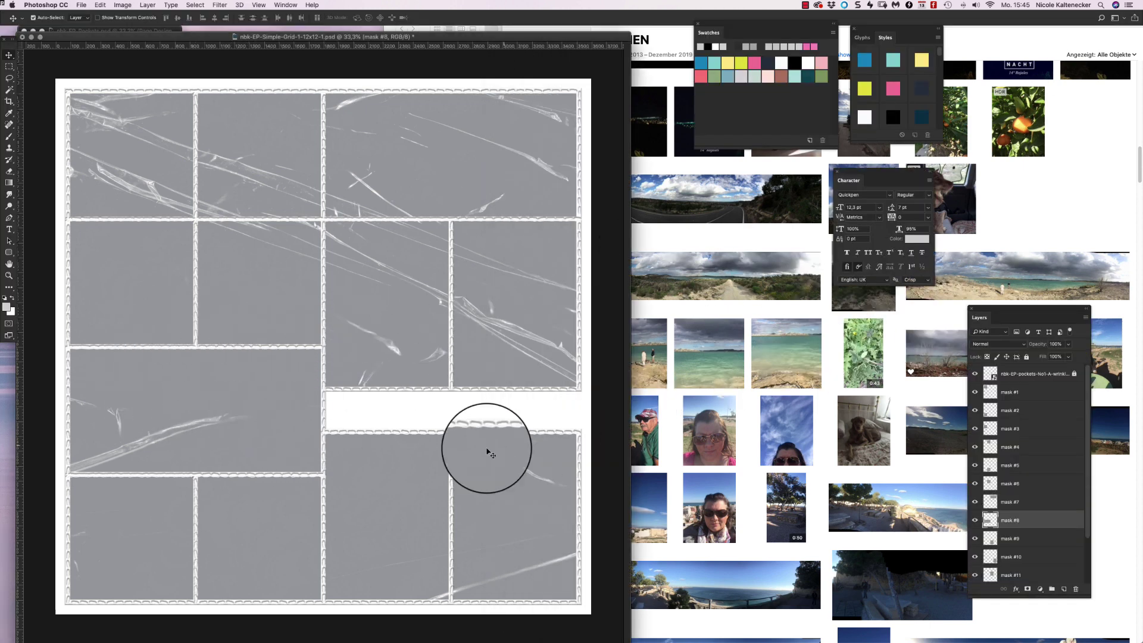
Step: Switch to Photos, browse the SPANIEN album and open the panorama of the rocky path with the lighthouse
left_click(1028, 214)
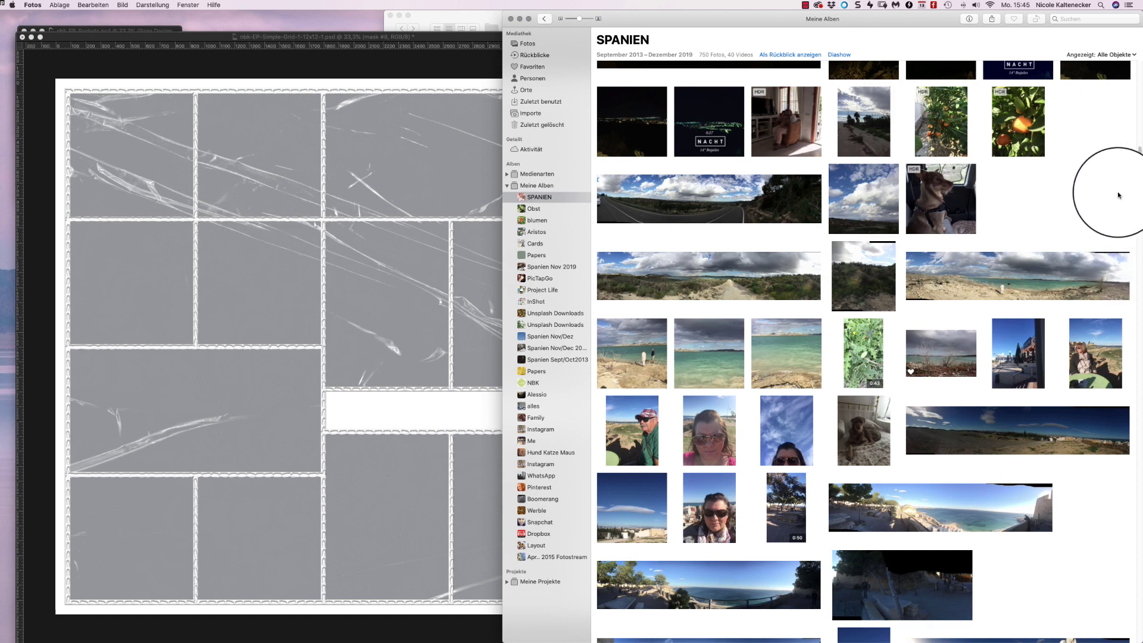
left_click_drag(1140, 165, 1052, 331)
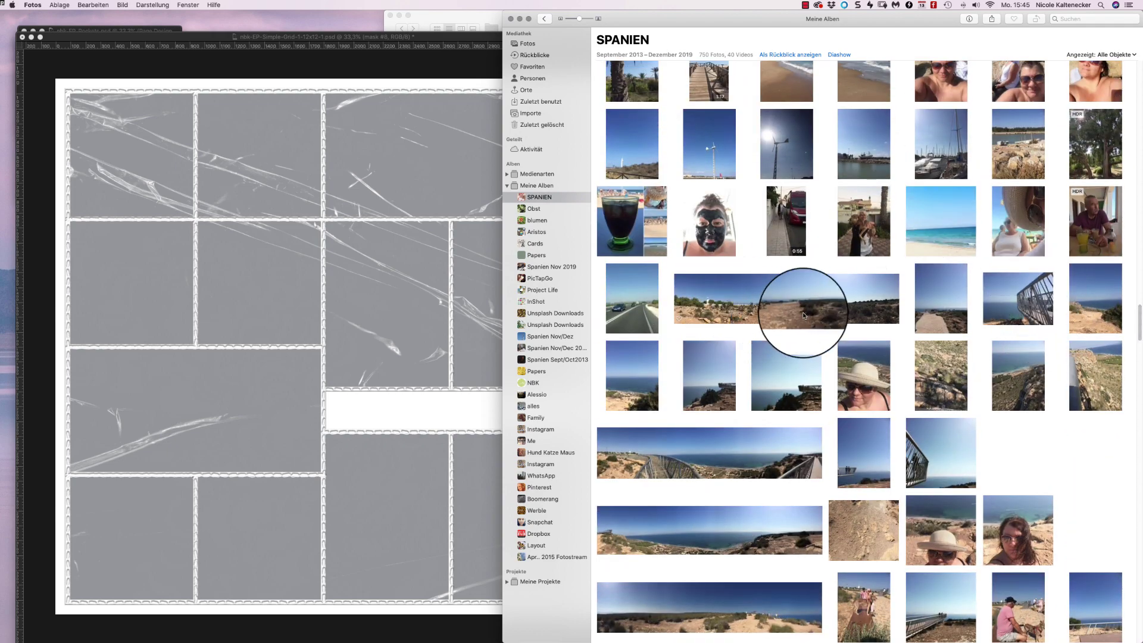
left_click(867, 311)
double_click(864, 309)
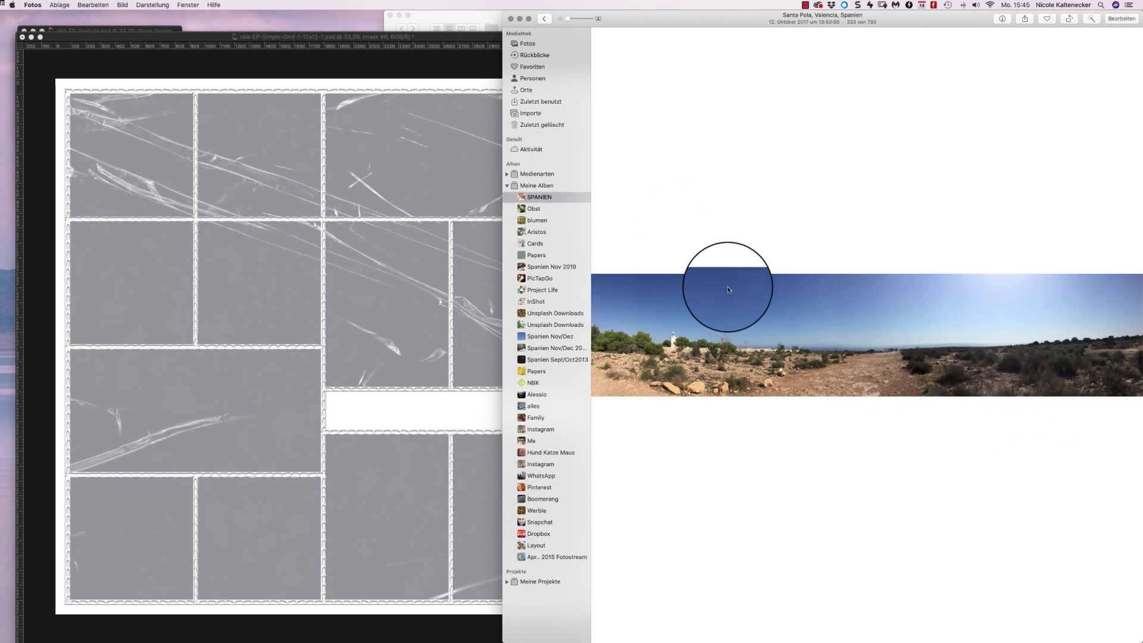
Step: Place the lighthouse panorama in the template, enlarge and position it over the wide third-row pocket, and clip it to mask #8
left_click(319, 370)
key("super+t")
left_click_drag(457, 296, 434, 381)
left_click_drag(591, 352, 681, 306)
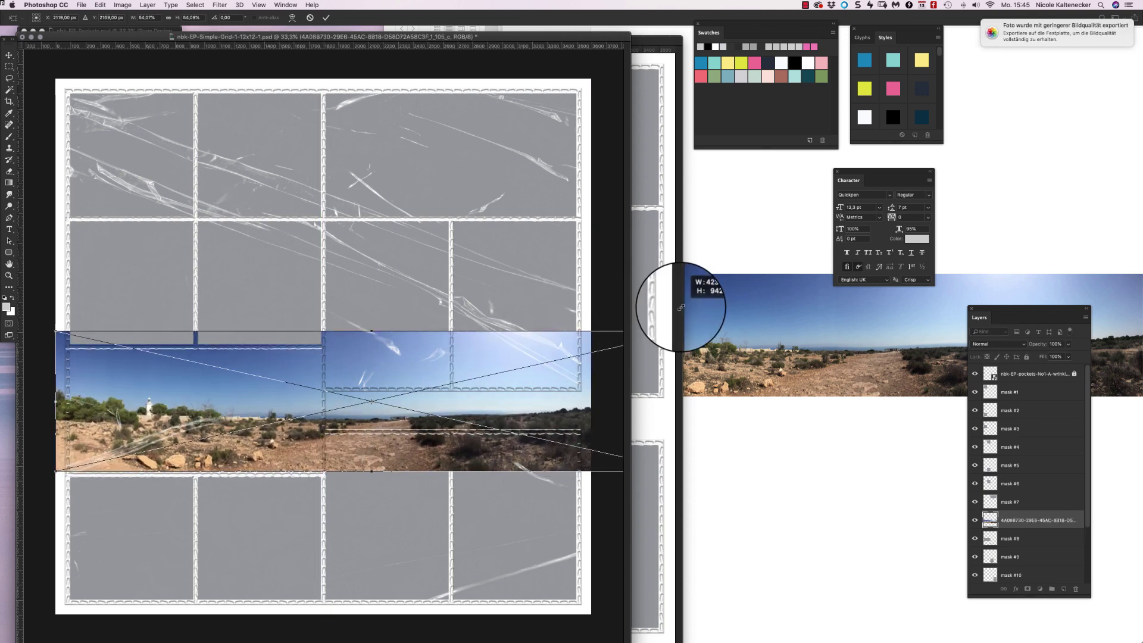
key("Return")
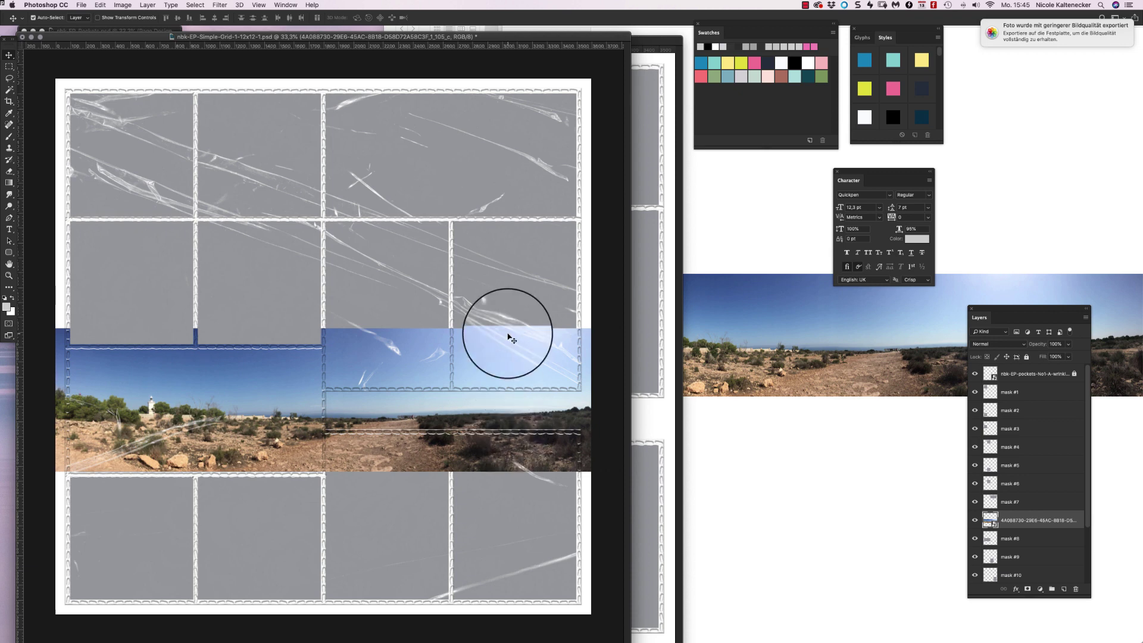
key("super+alt+g")
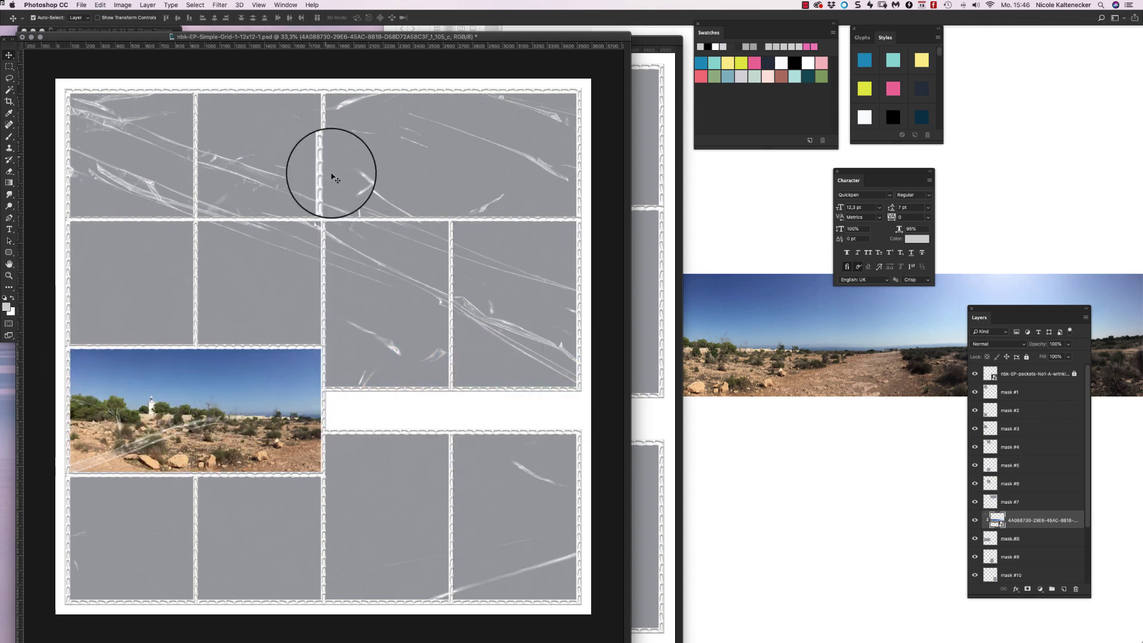
Step: Select the mask #7 layer of the wide top-row pocket and return Photos to the SPANIEN album overview
left_click(443, 173)
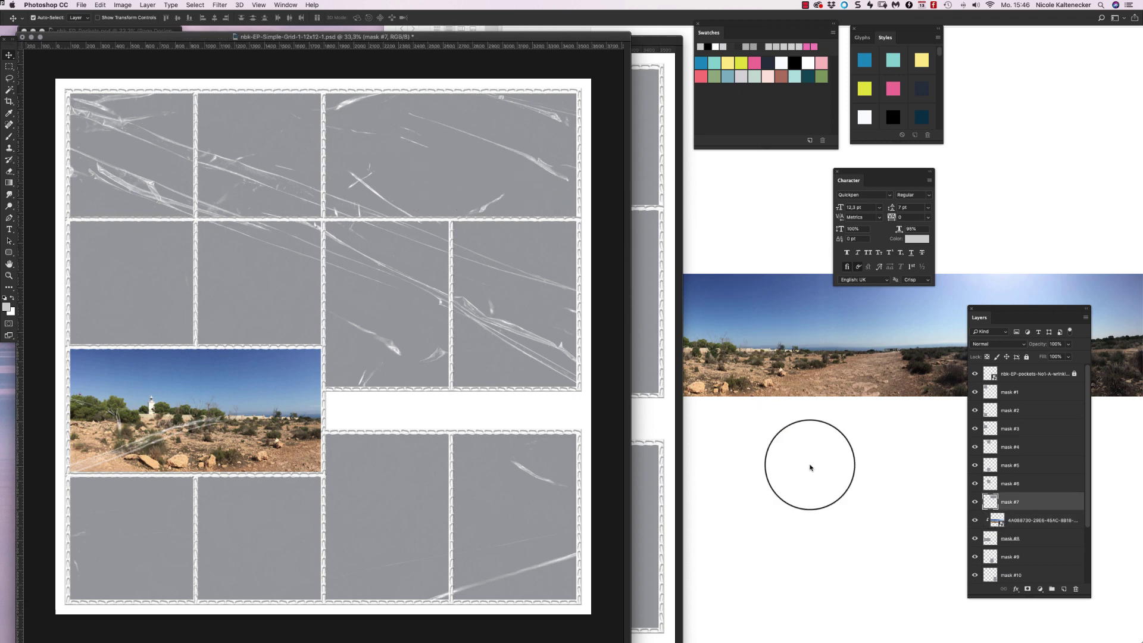
left_click(718, 160)
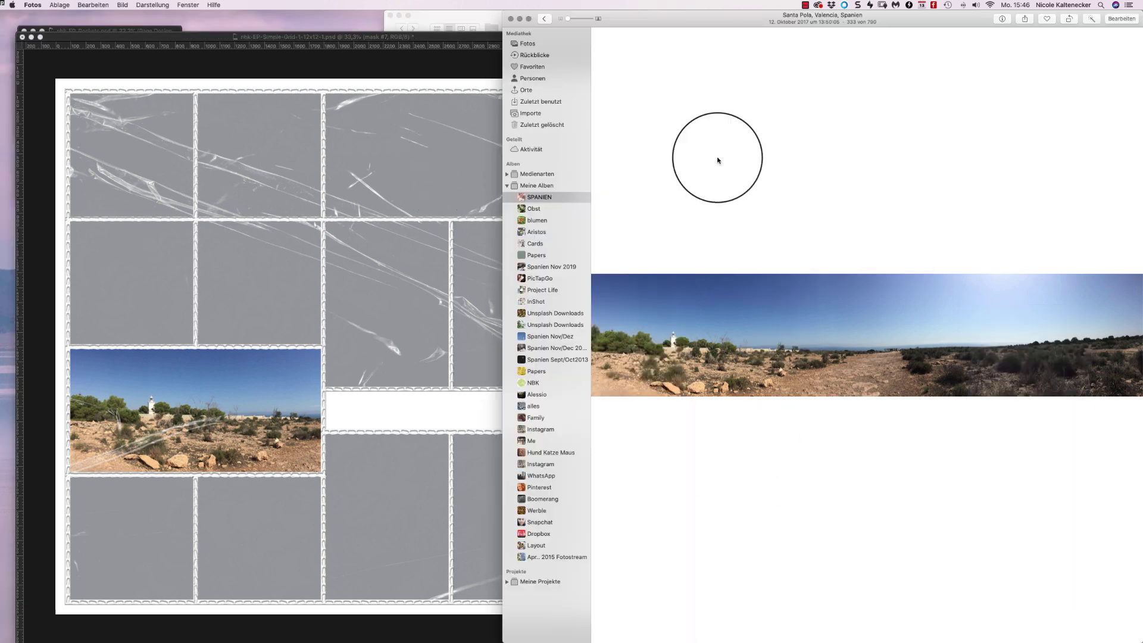
key("Escape")
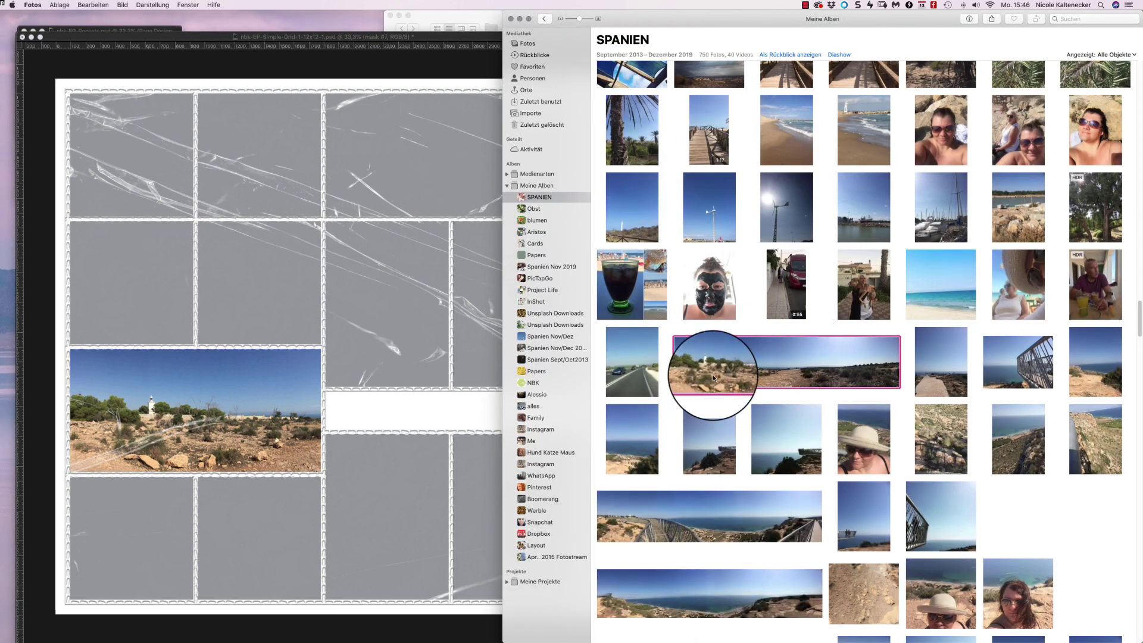
Step: Try to place the skywalk railing photo over the wide top-row pocket at about 48% scale and clip it to mask #7
left_click(1016, 351)
left_click_drag(1016, 355, 630, 459)
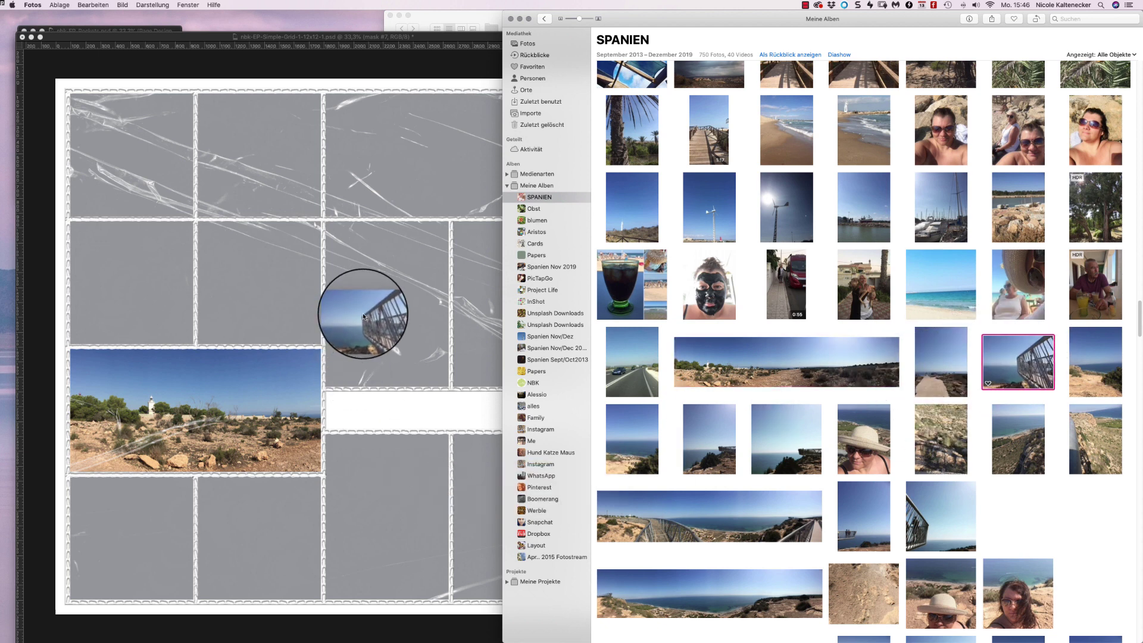
left_click_drag(381, 323, 397, 289)
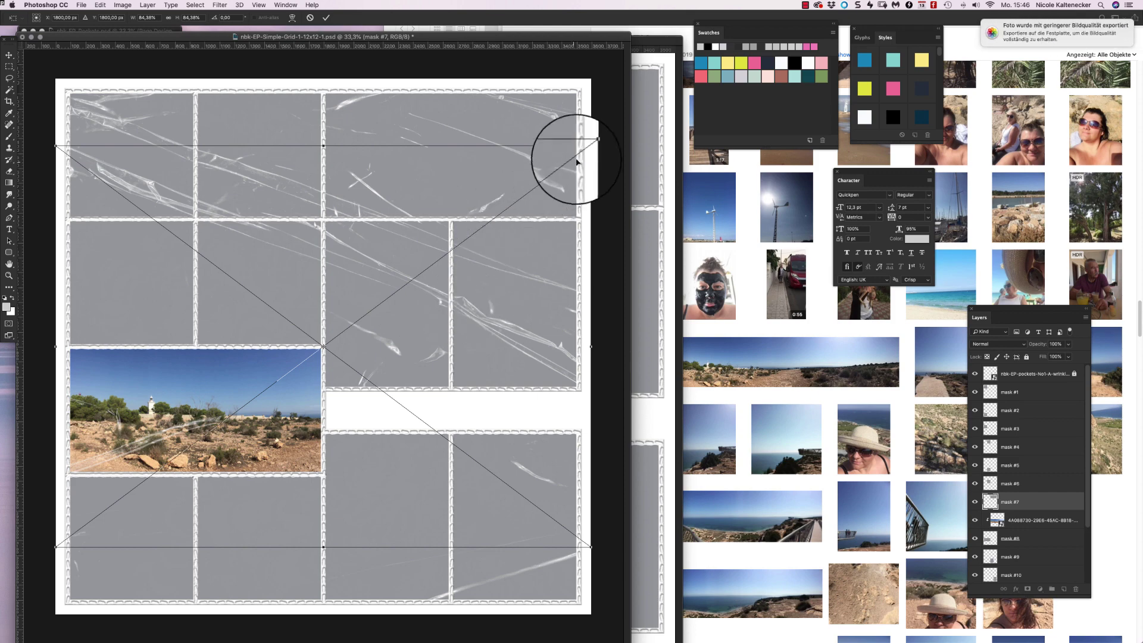
left_click_drag(591, 146, 454, 198)
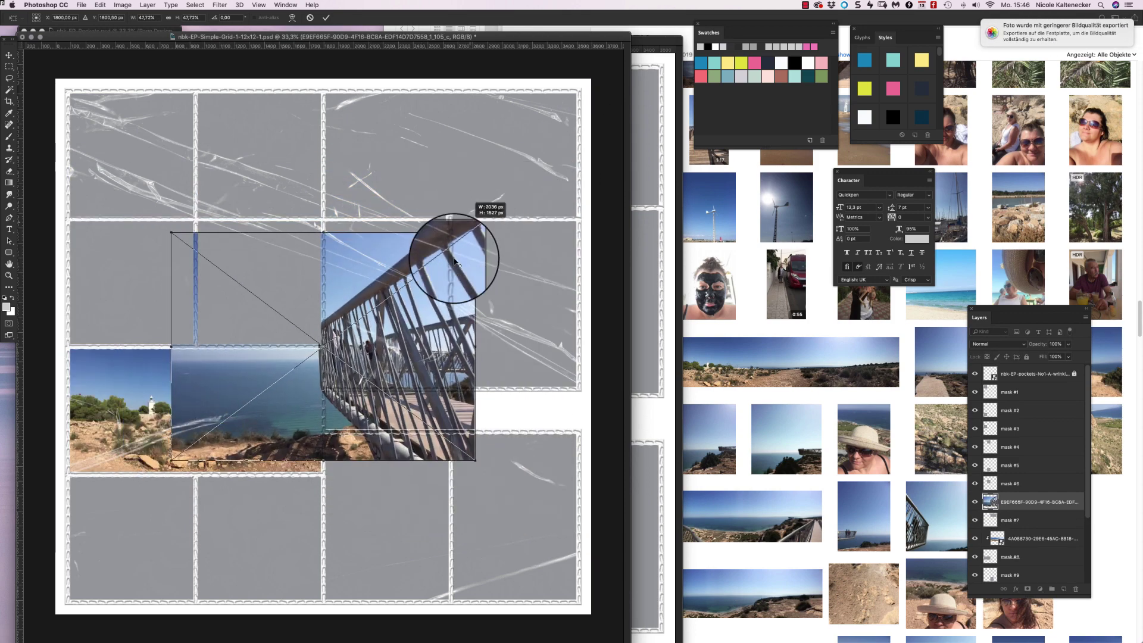
left_click_drag(431, 346, 495, 286)
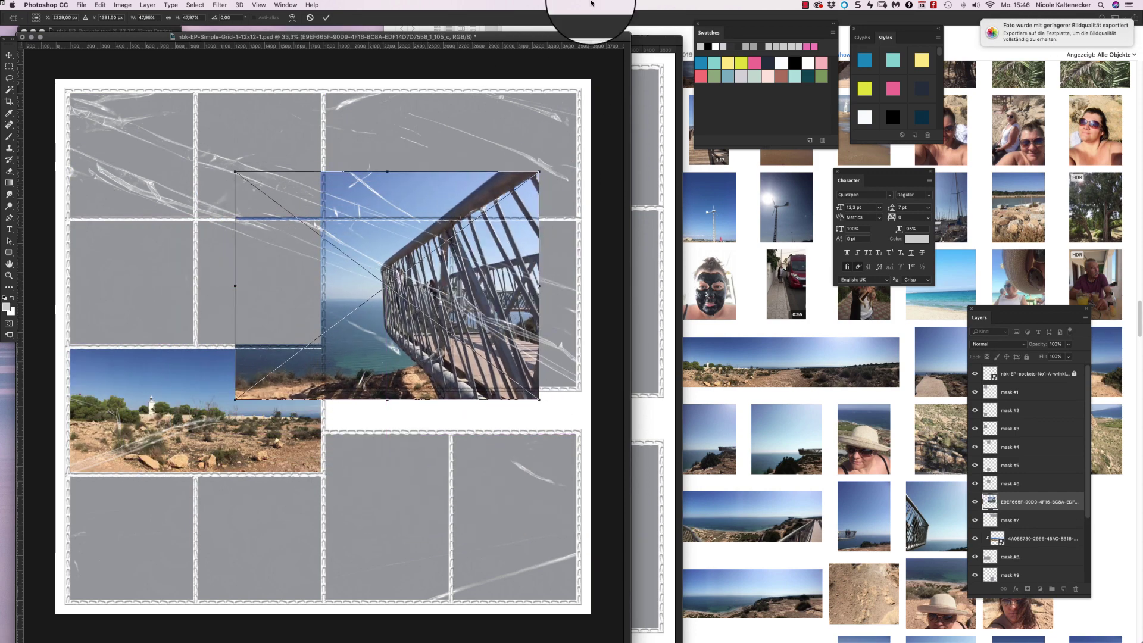
key("Return")
key("super+alt+g")
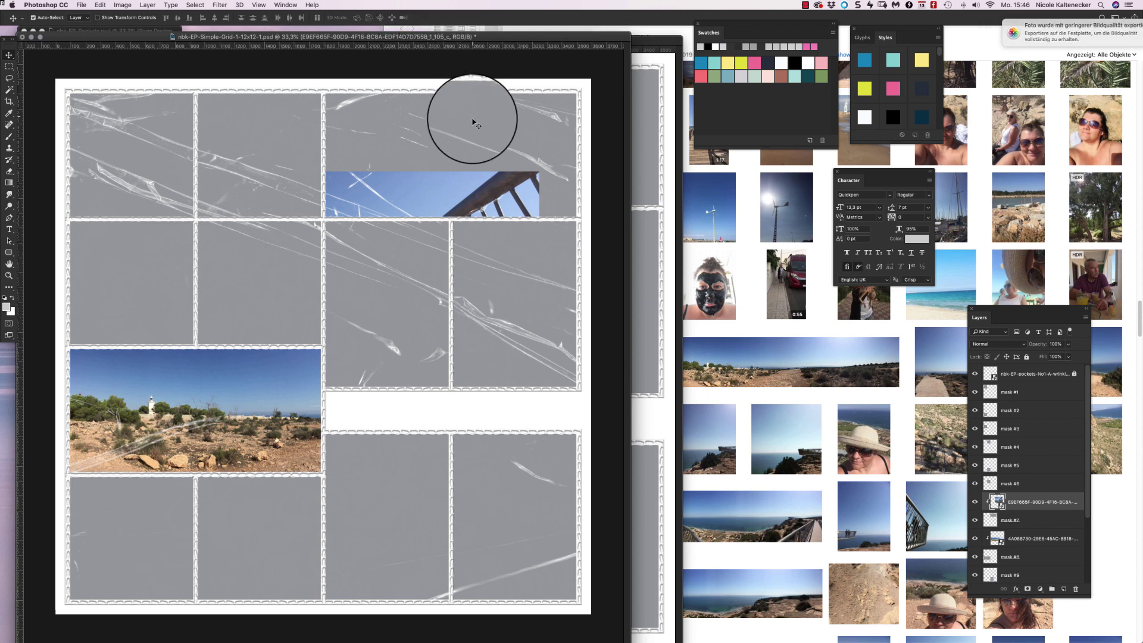
key("Escape")
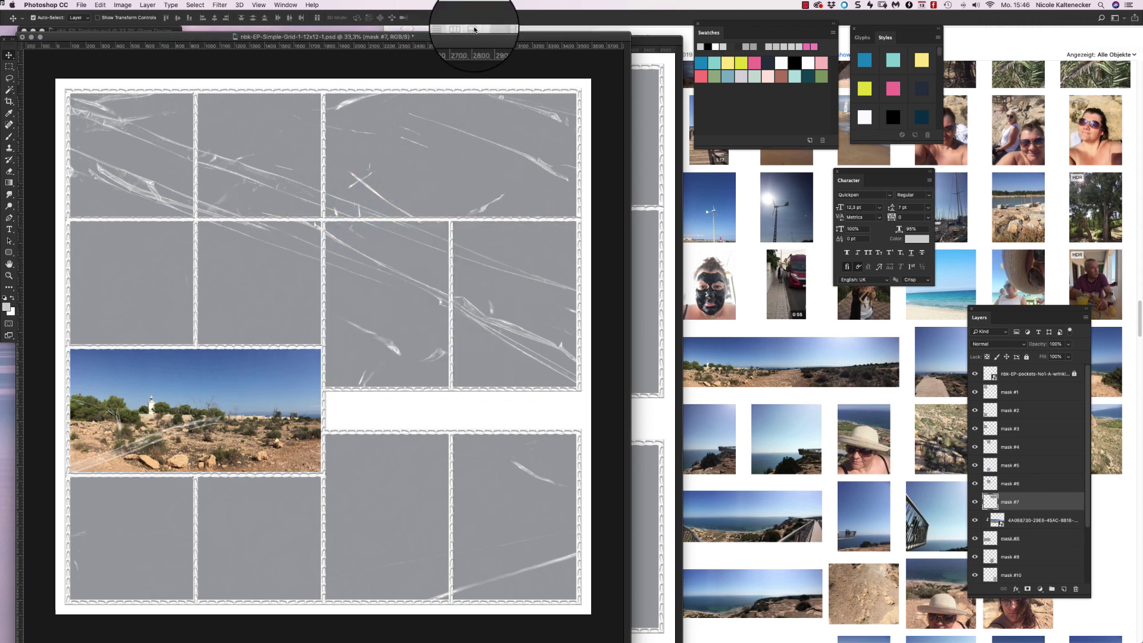
Step: Select the mask #11 layer of the tall second-row pocket and place the skywalk railing photo from the SPANIEN album above it
left_click(405, 325)
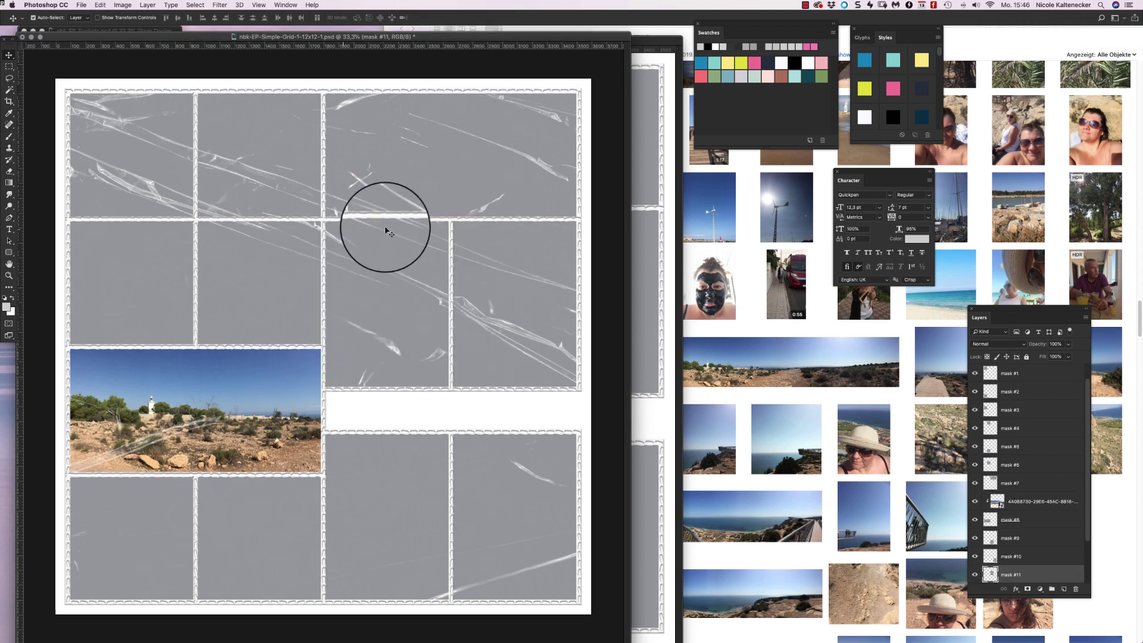
left_click(892, 423)
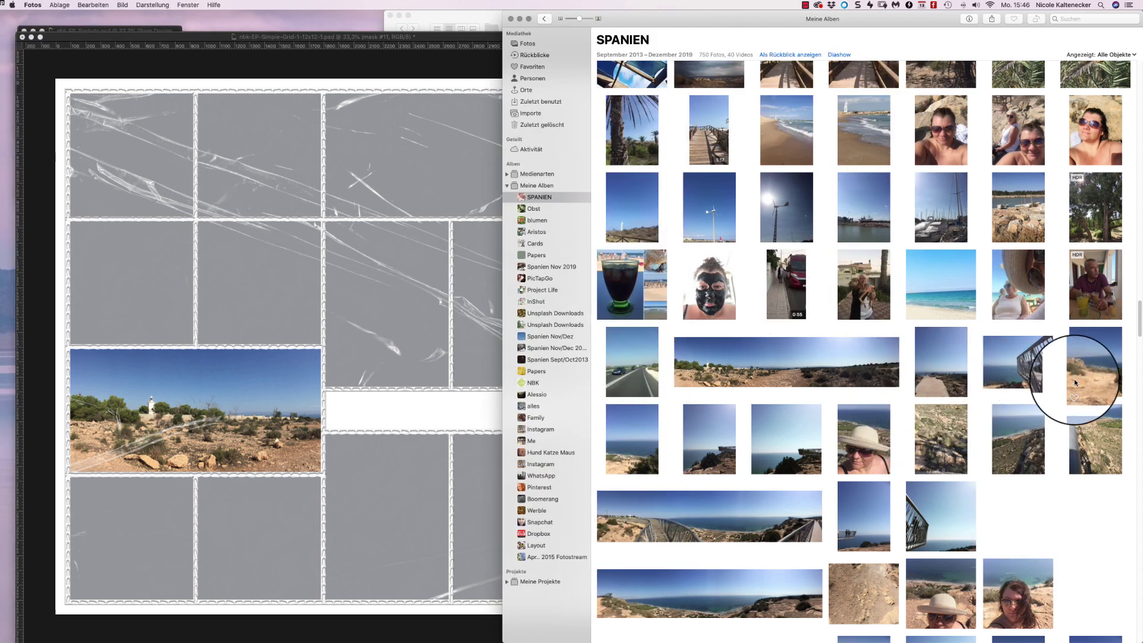
left_click_drag(1077, 375, 381, 259)
key("Return")
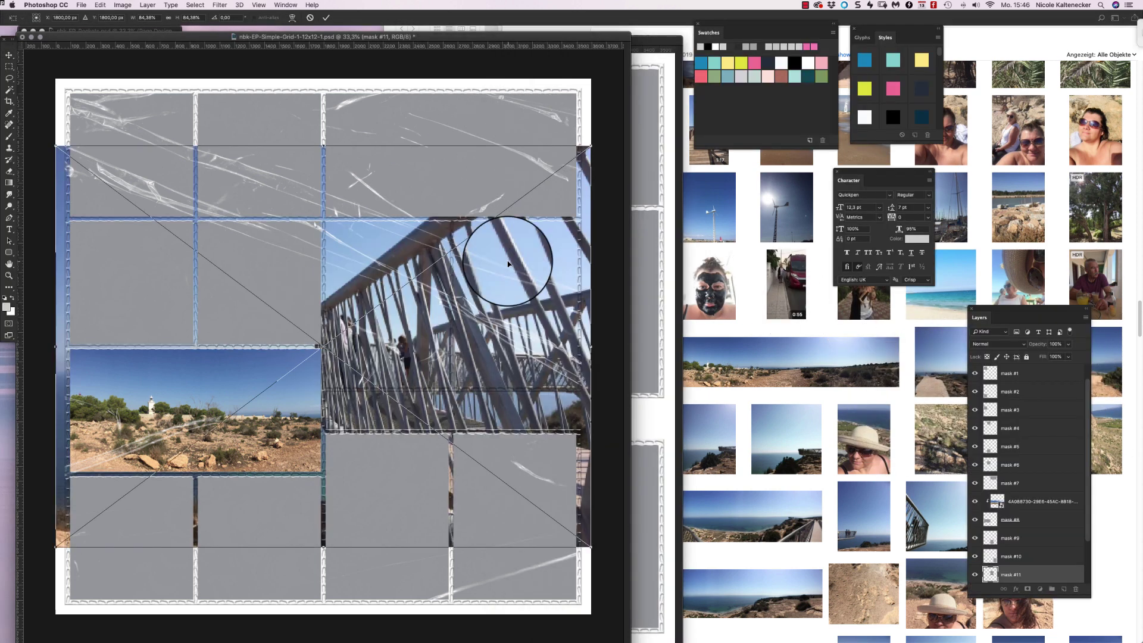
Step: Clip the skywalk railing photo to mask #11, then shrink and reposition it to fill the tall second-row pocket
key("super+alt+g")
key("super+t")
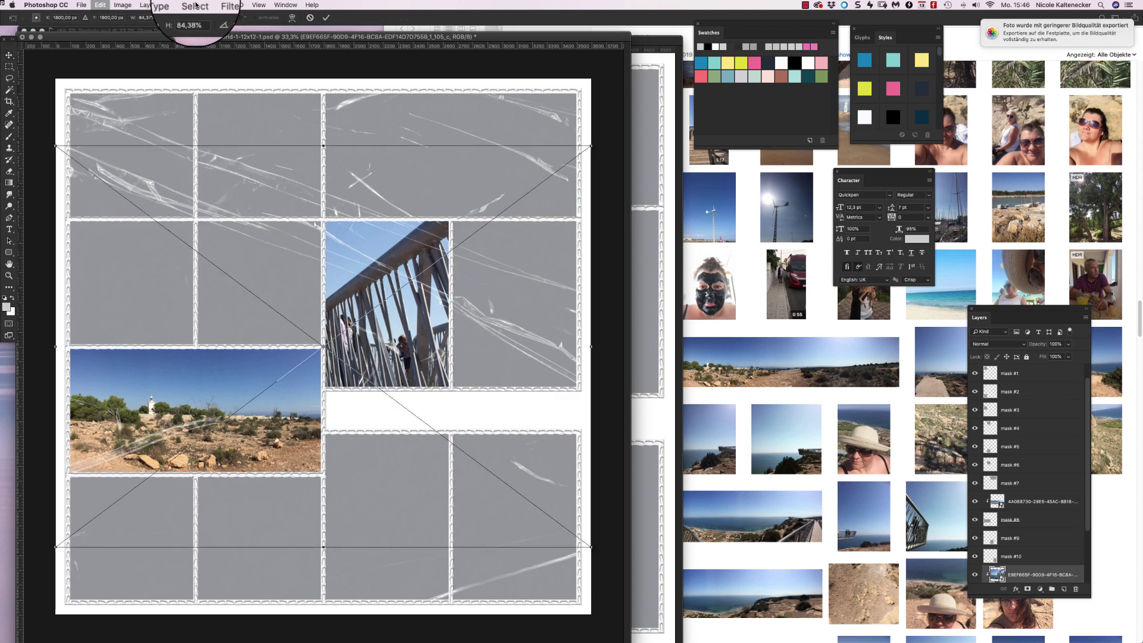
left_click_drag(53, 145, 204, 262)
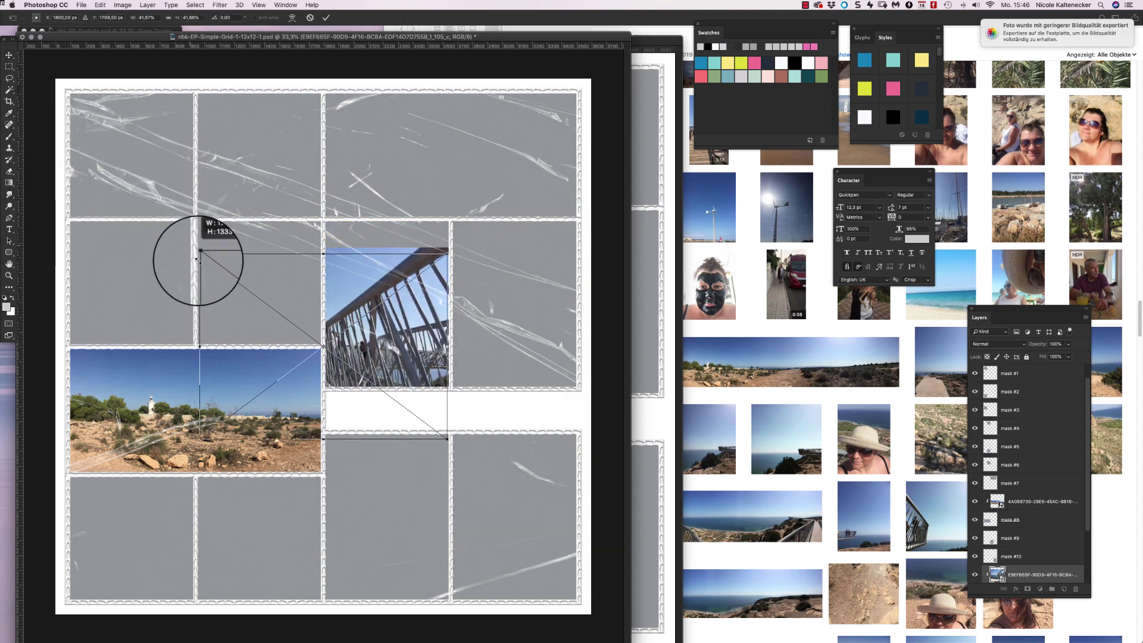
left_click_drag(420, 295, 483, 249)
key("Return")
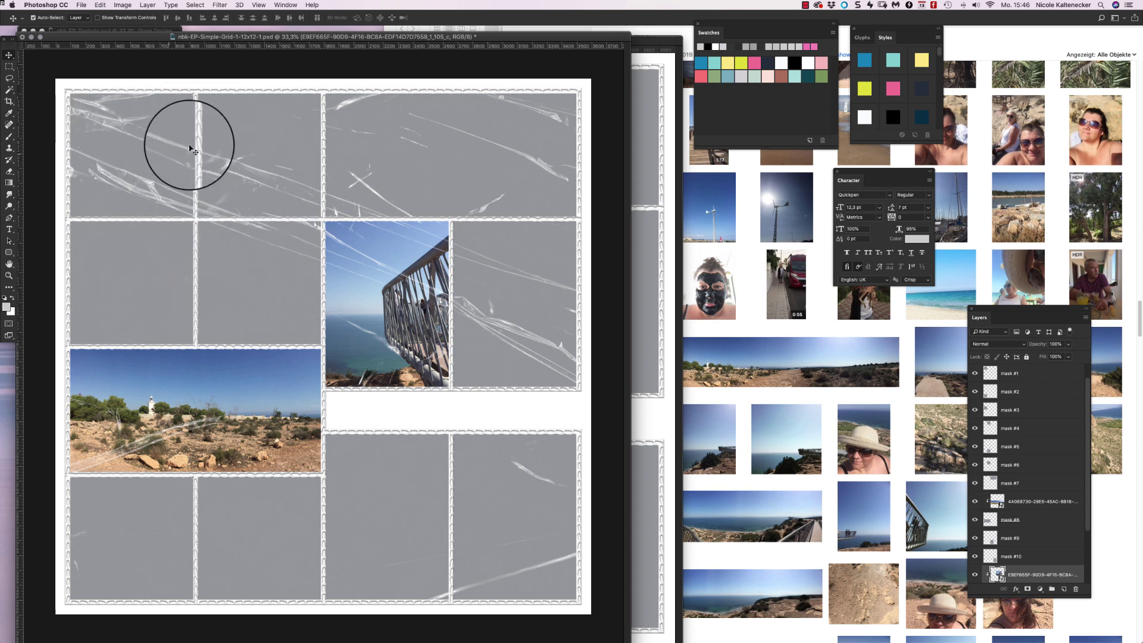
Step: Select the mask #1 layer of the first top-row pocket and place the square photo of the cliff platform against the sea
left_click(184, 182)
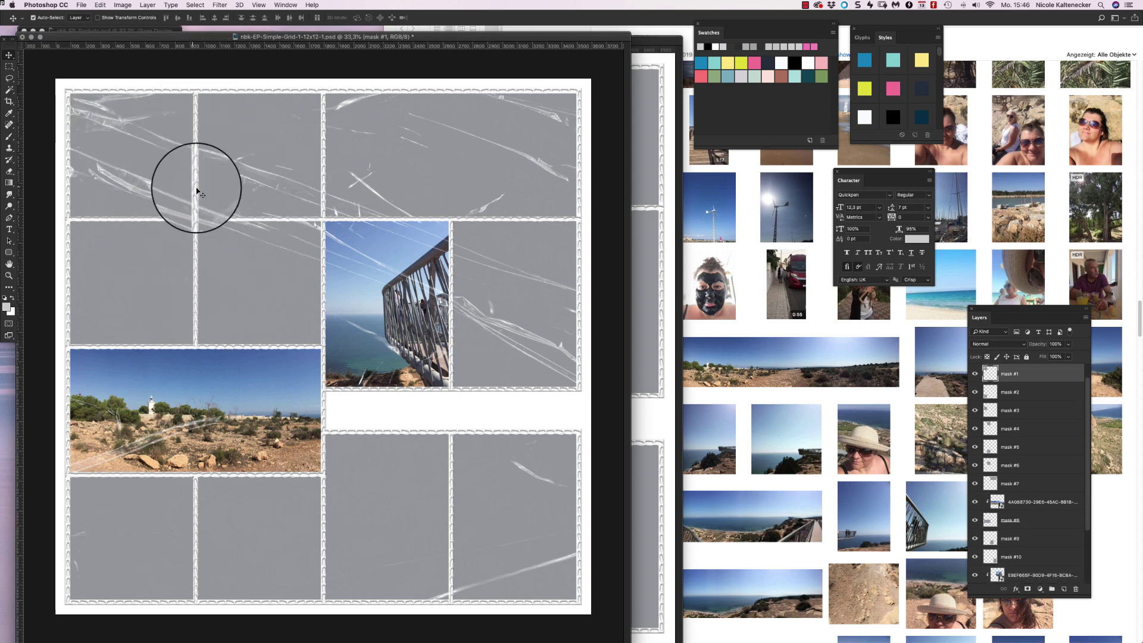
left_click(827, 334)
left_click_drag(1140, 306, 1135, 316)
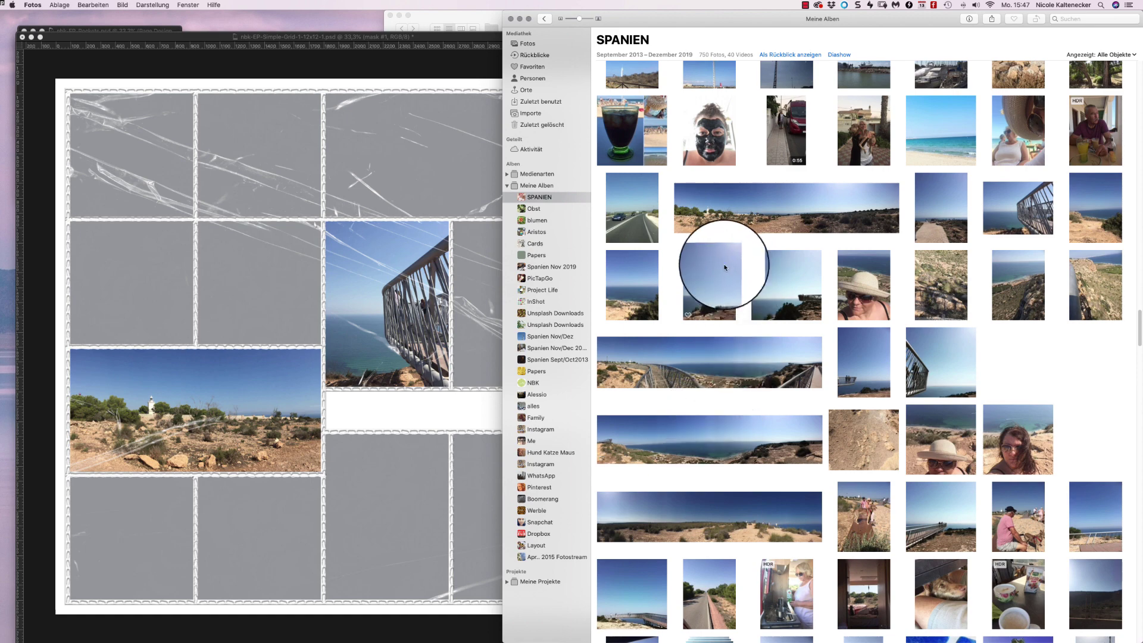
left_click(731, 307)
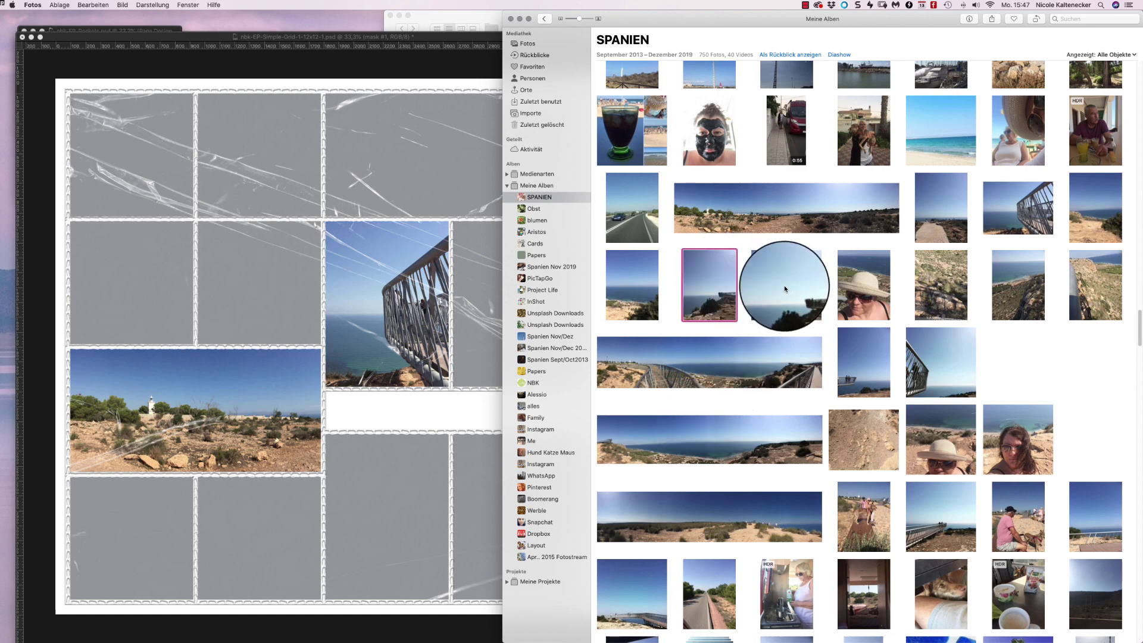
left_click_drag(784, 285, 178, 149)
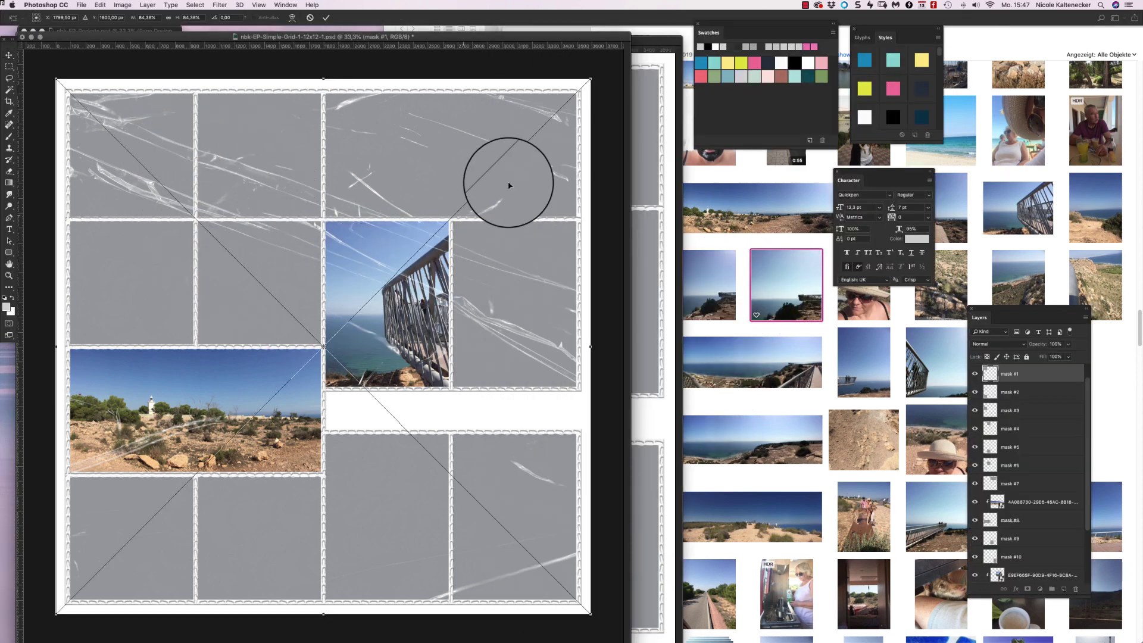
Step: Scale the cliff platform photo to about 20%, fit it over the first top-row pocket, and clip it to mask #1
left_click_drag(590, 79, 198, 161)
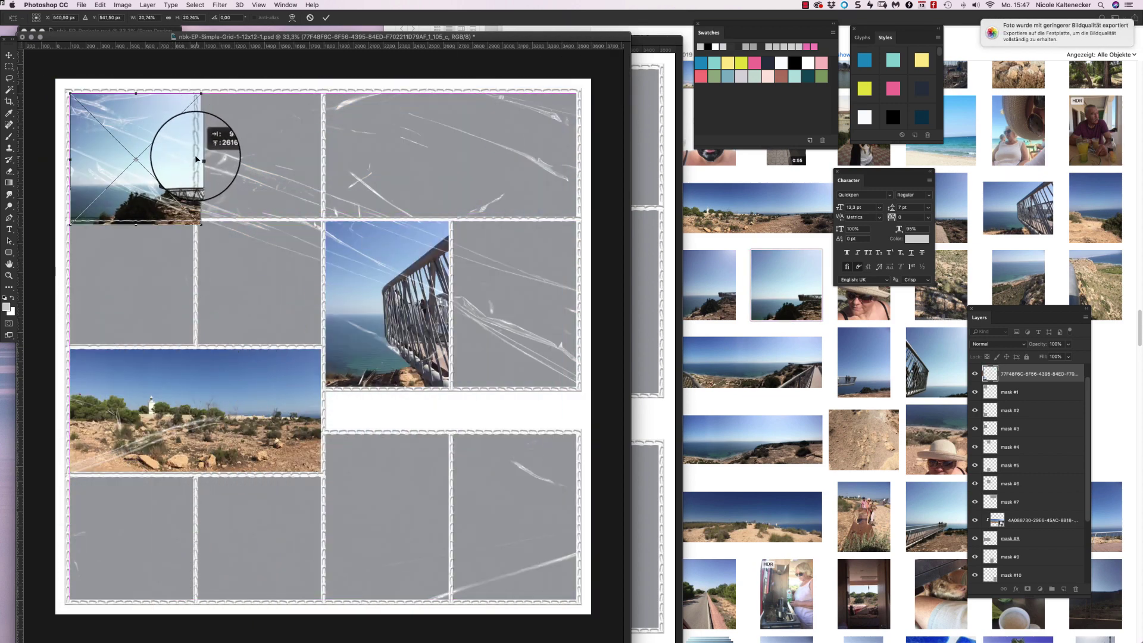
mouse_move(201, 224)
left_mouse_down()
mouse_move(178, 204)
mouse_move(197, 222)
left_mouse_up()
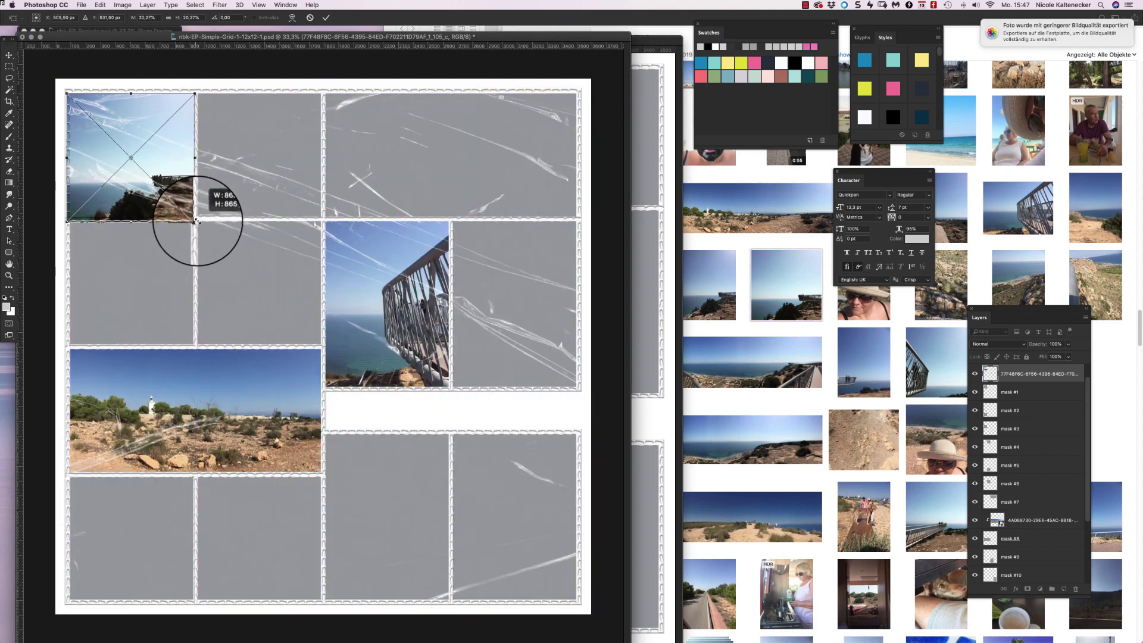
key("Return")
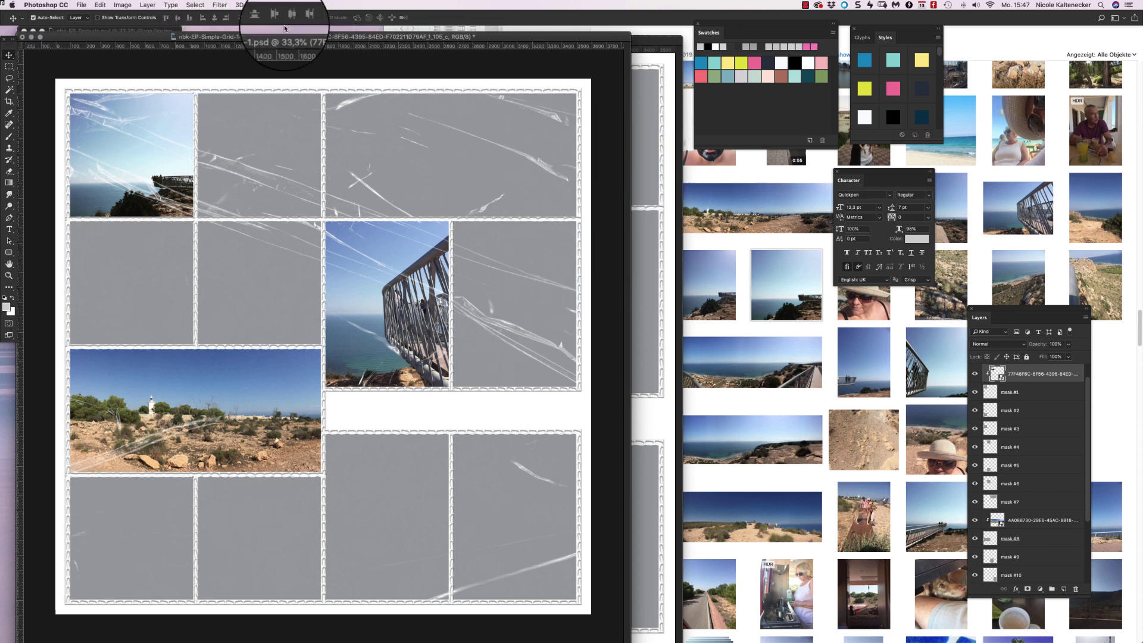
Step: Put away the second document window and place the portrait photo of people on the platform above mask #4 of the second top-row pocket
left_click(670, 140)
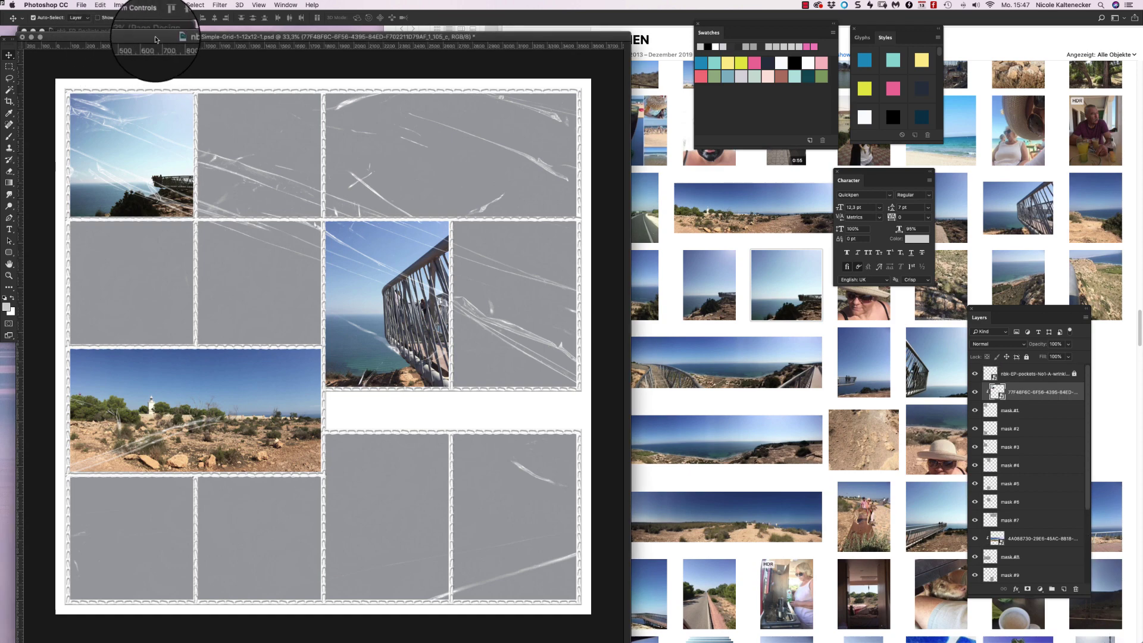
mouse_move(156, 37)
left_mouse_down()
mouse_move(208, 34)
mouse_move(169, 36)
left_mouse_up()
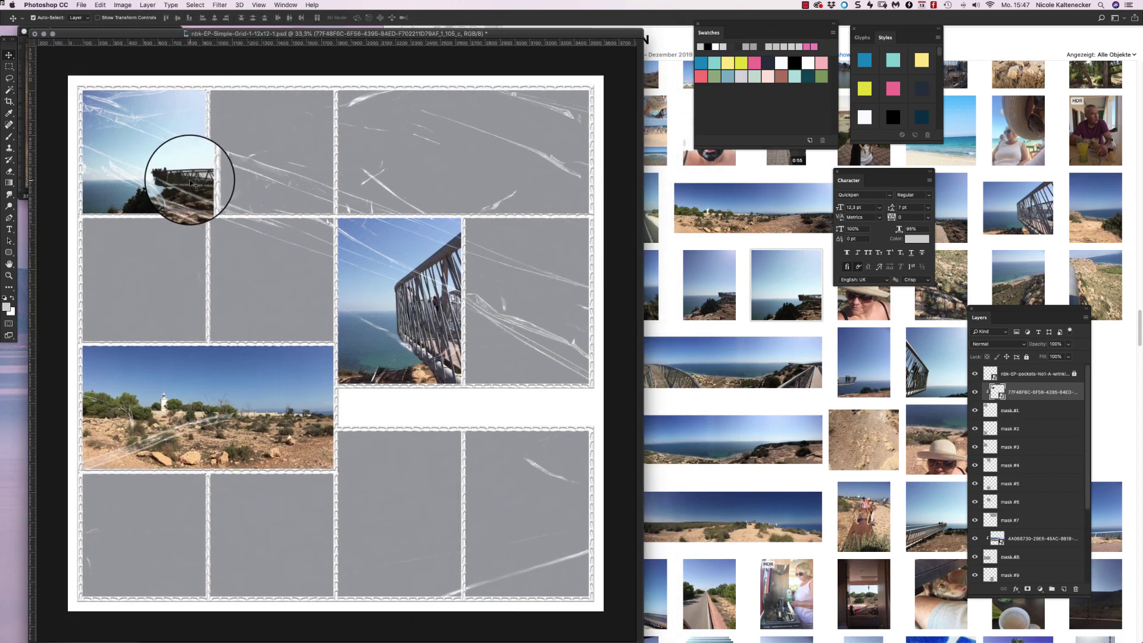
left_click(286, 124)
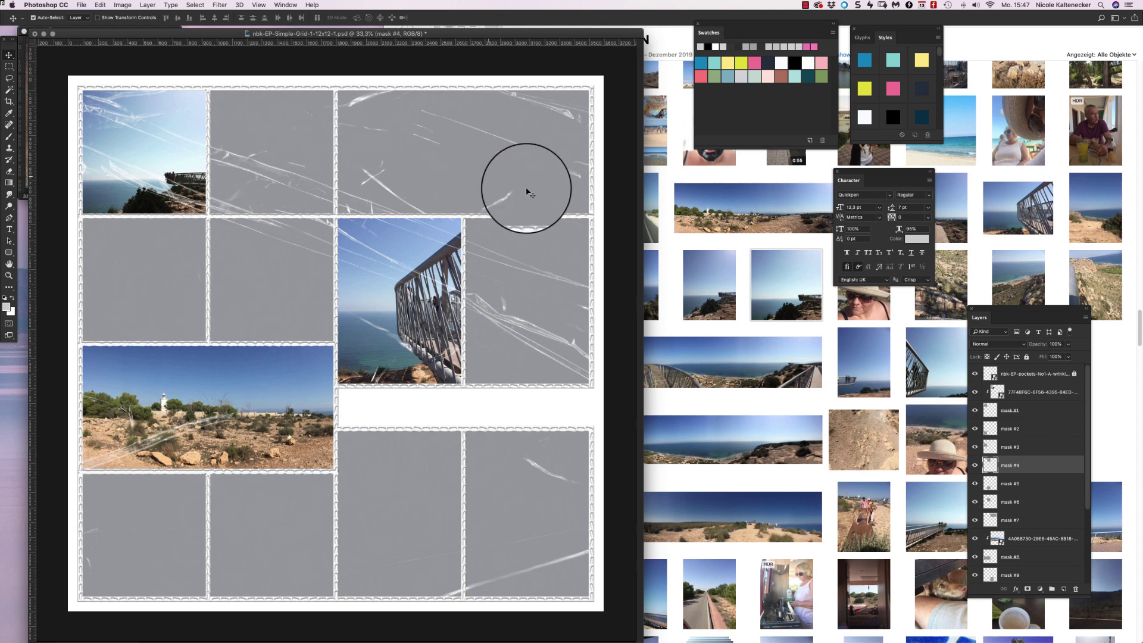
left_click(751, 394)
left_click_drag(866, 373, 294, 186)
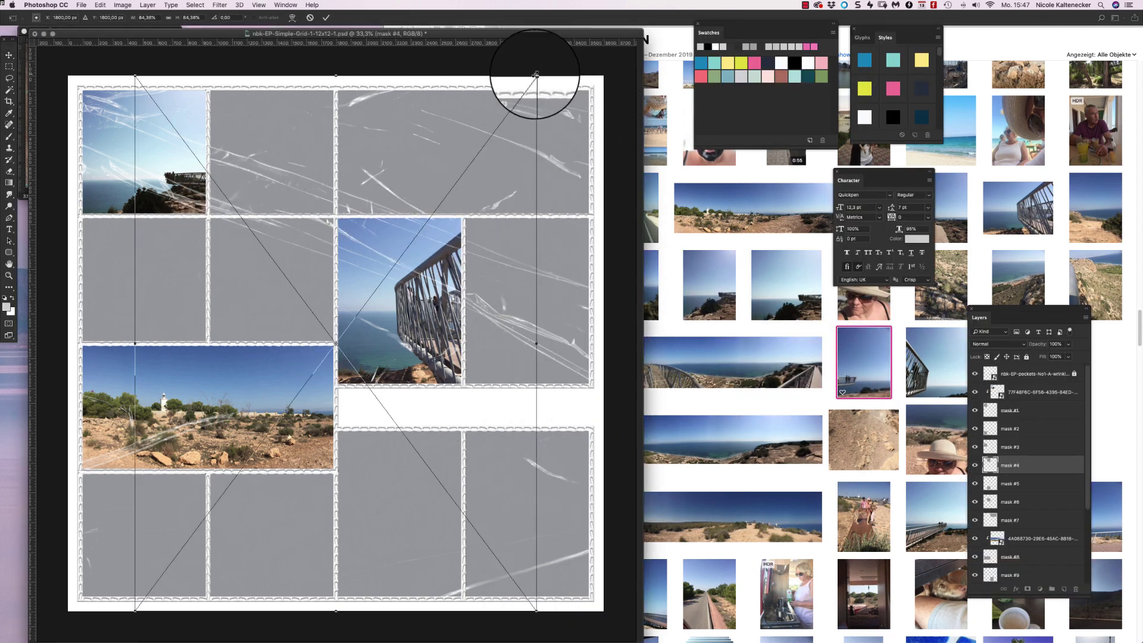
Step: Resize the portrait platform photo, position it over the second top-row pocket with the people in view, and clip it to mask #4
left_click_drag(535, 74, 230, 398)
left_click_drag(254, 505, 321, 117)
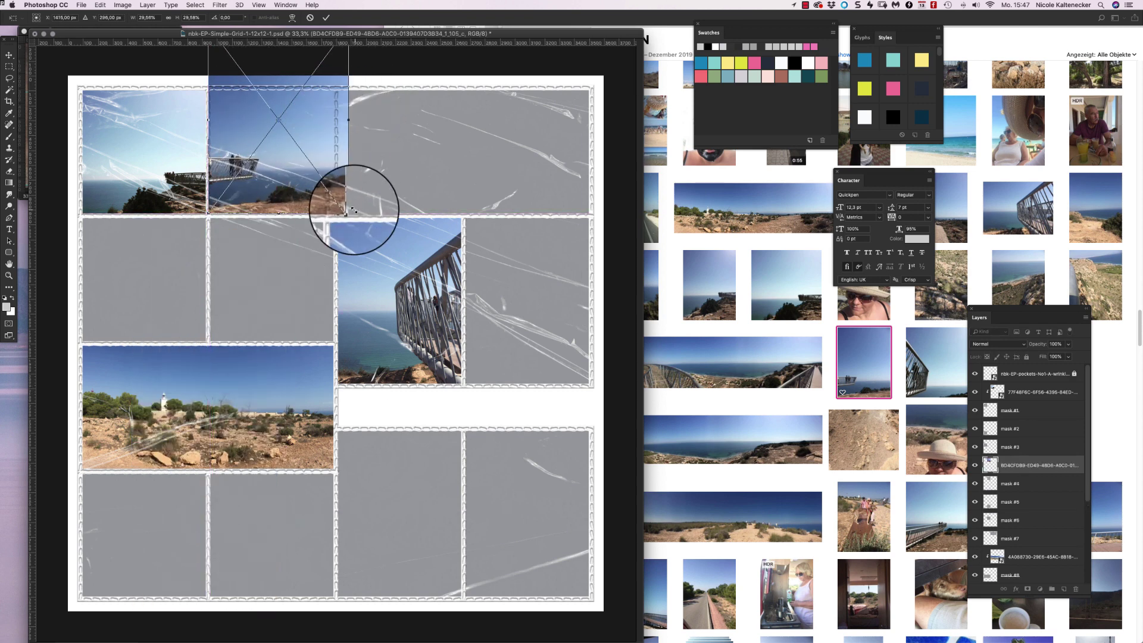
left_click_drag(353, 210, 332, 191)
key("Return")
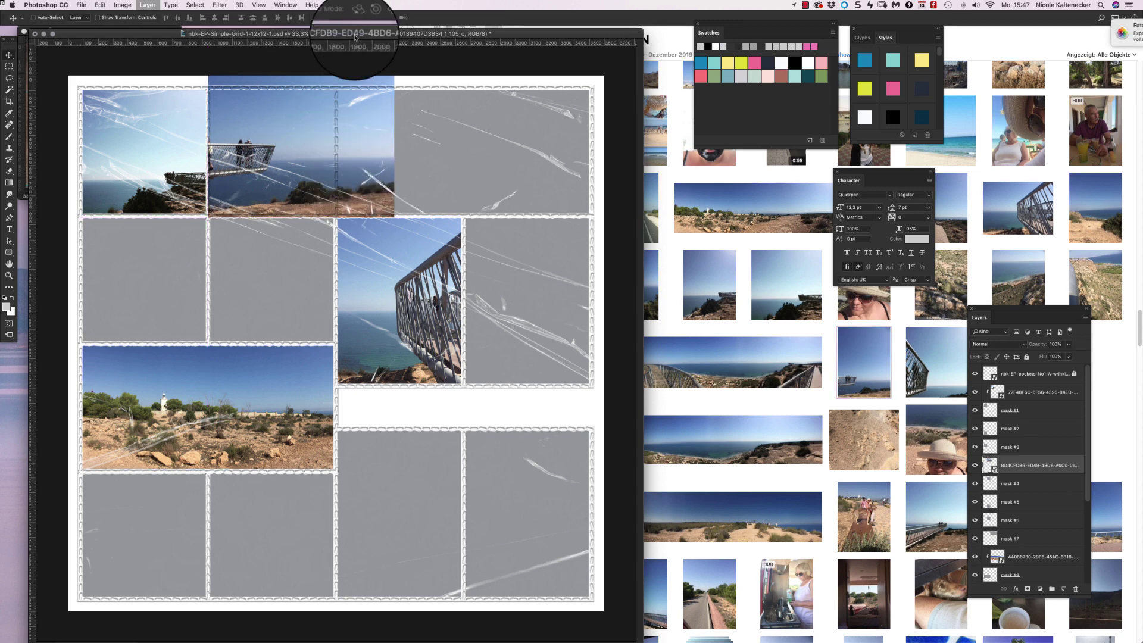
key("super+alt+g")
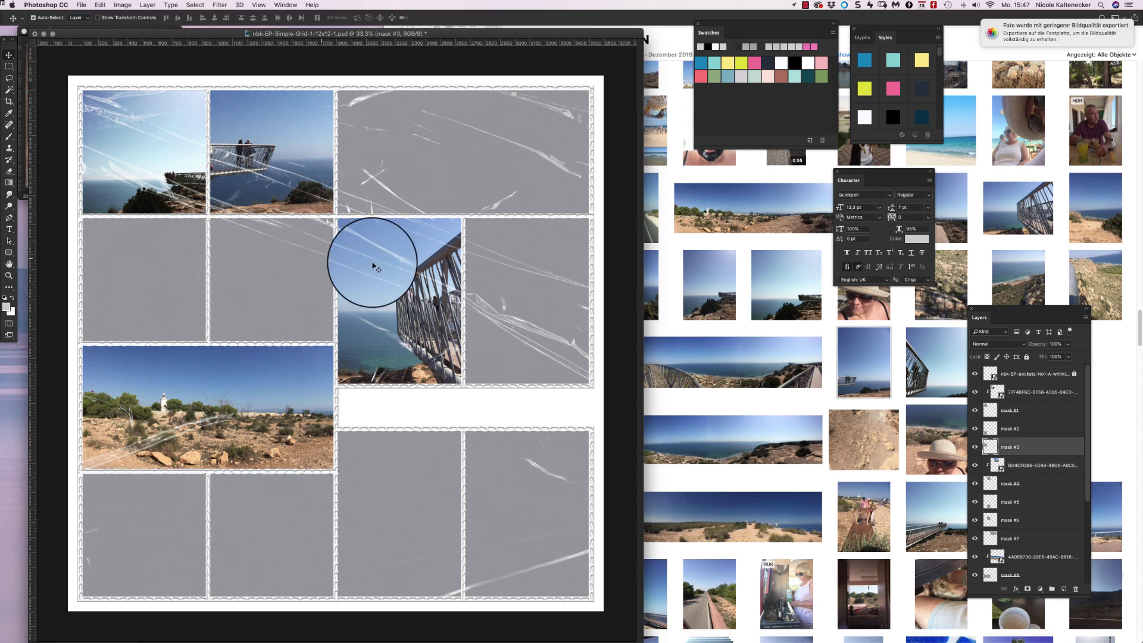
Step: Return to the SPANIEN album in Photos and place the portrait photo of the rocky green hillside above the mask #3 layer
left_click(881, 450)
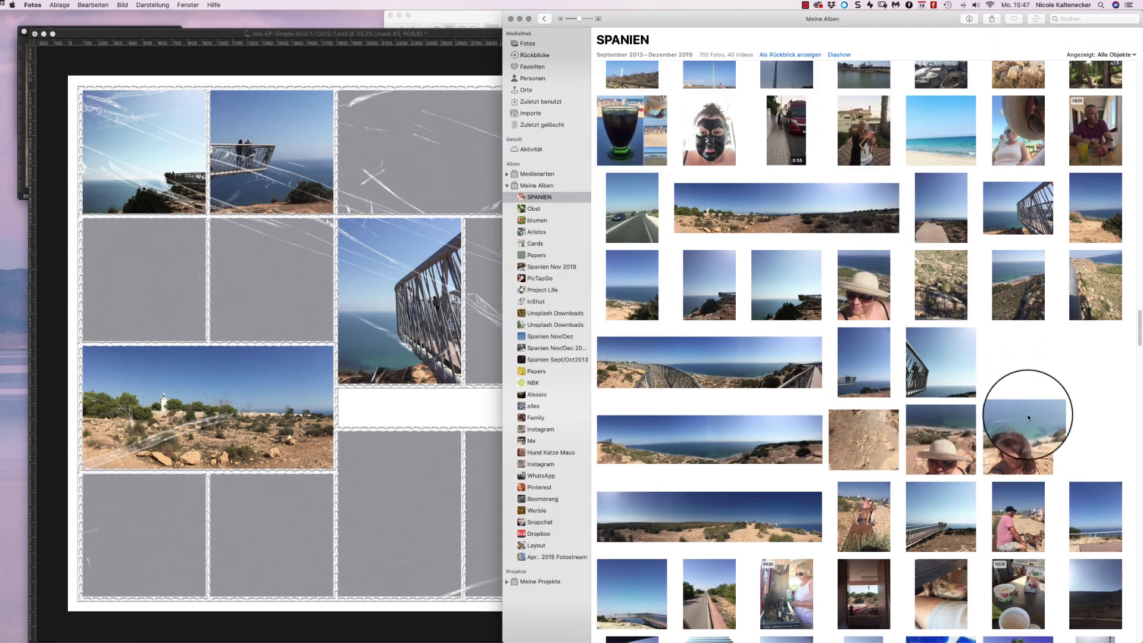
left_click(1022, 430)
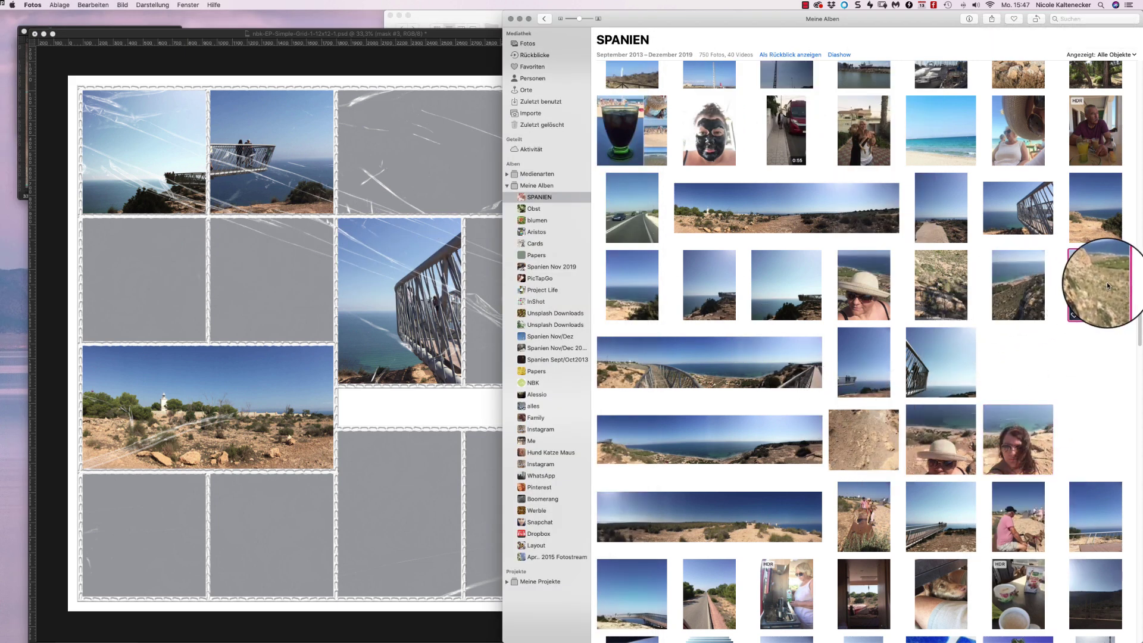
left_click_drag(1106, 285, 370, 236)
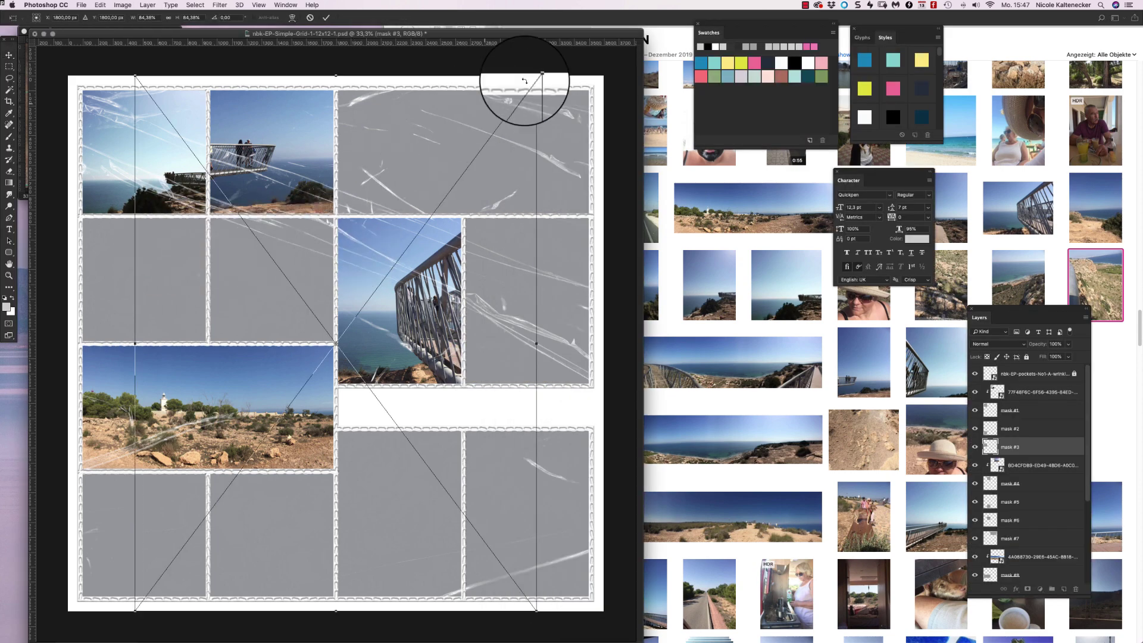
Step: Scale the hillside photo to about 26% and move it over the first pocket of the second row
left_click_drag(536, 75, 271, 430)
left_click_drag(231, 507, 305, 293)
mouse_move(346, 400)
left_mouse_down()
mouse_move(337, 412)
mouse_move(321, 361)
mouse_move(334, 383)
left_mouse_up()
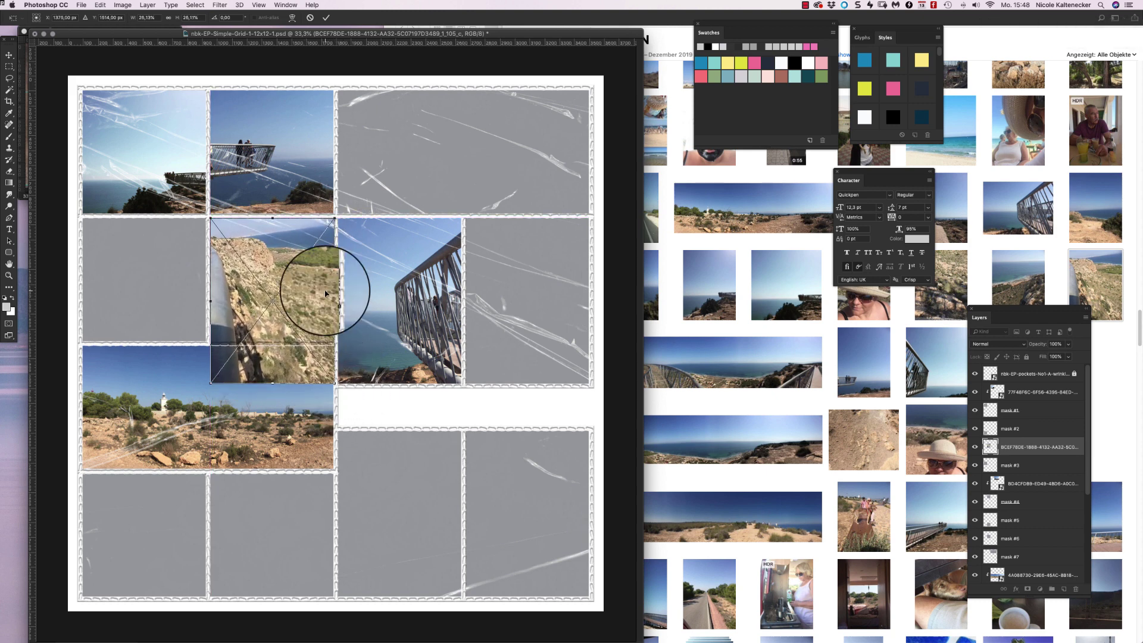
left_click_drag(293, 250, 148, 283)
left_click(275, 296)
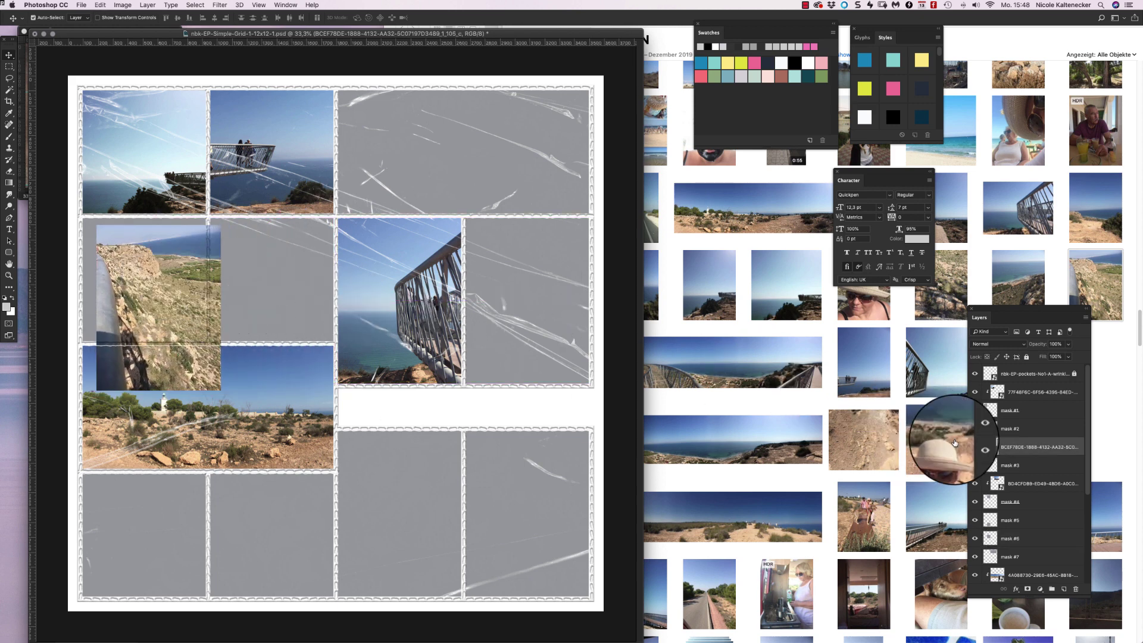
Step: Move the hillside photo's layer down the layer stack to directly above mask #5
left_click(1034, 442)
left_click_drag(1033, 440, 1044, 566)
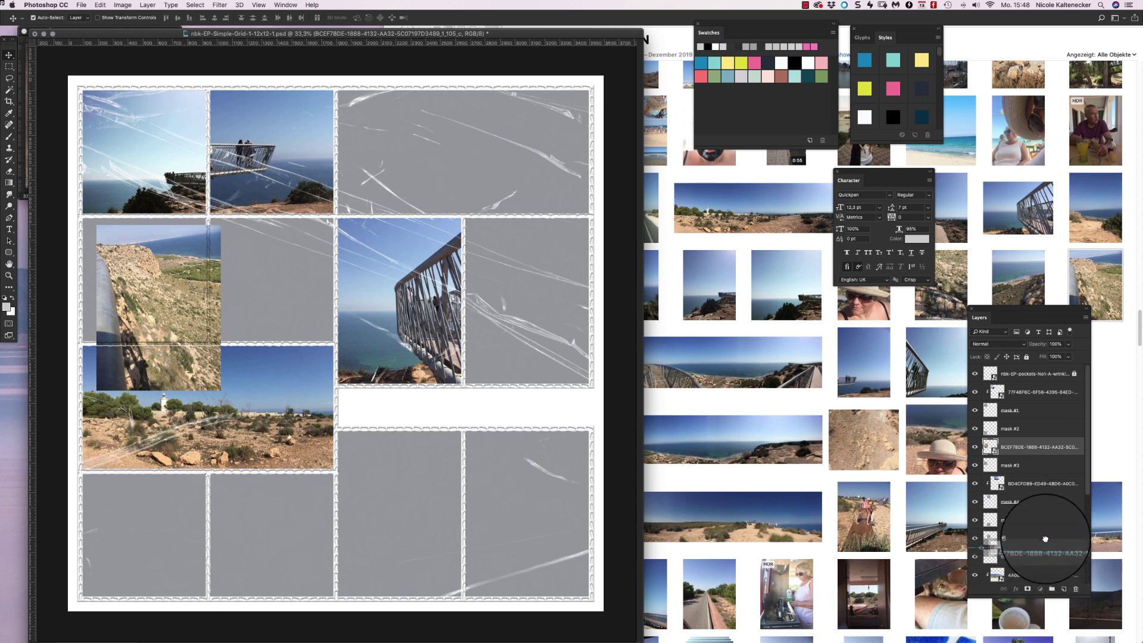
left_click_drag(1046, 516, 1048, 512)
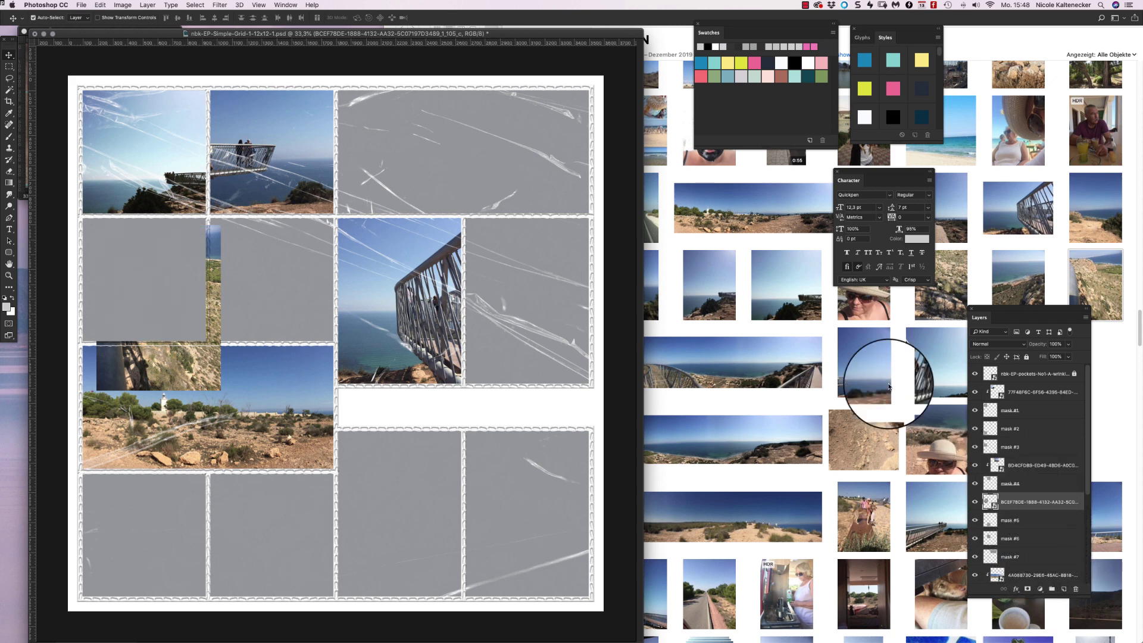
Step: Position the hillside photo over the second pocket of the second row and clip it to mask #6 from directly above that mask
left_click_drag(236, 316, 326, 328)
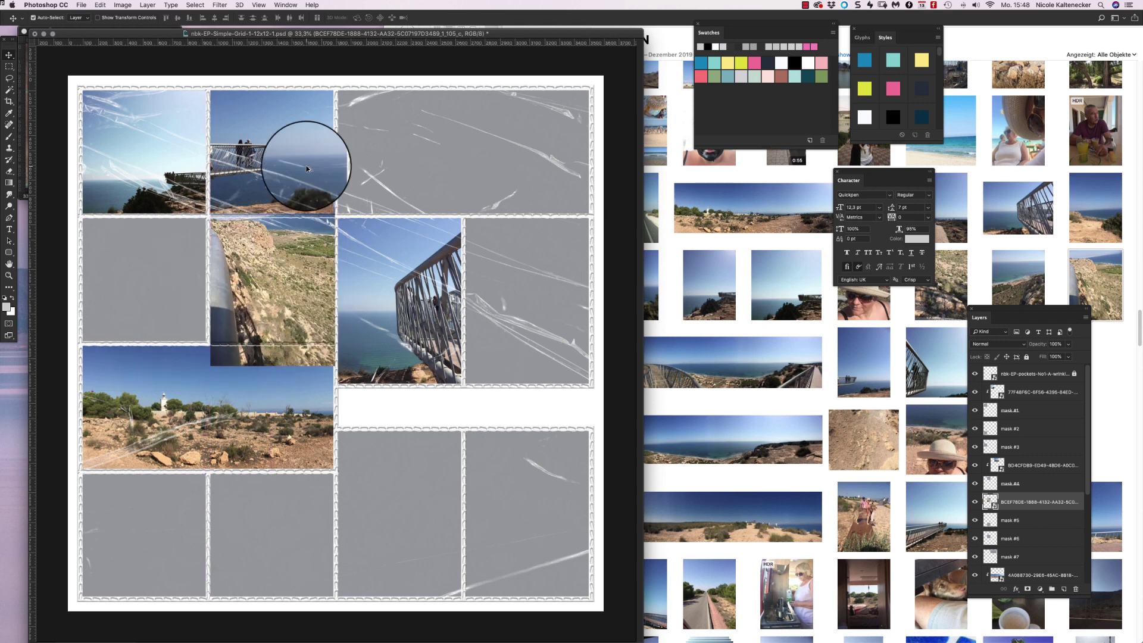
key("super+alt+g")
left_click(1006, 511, "alt")
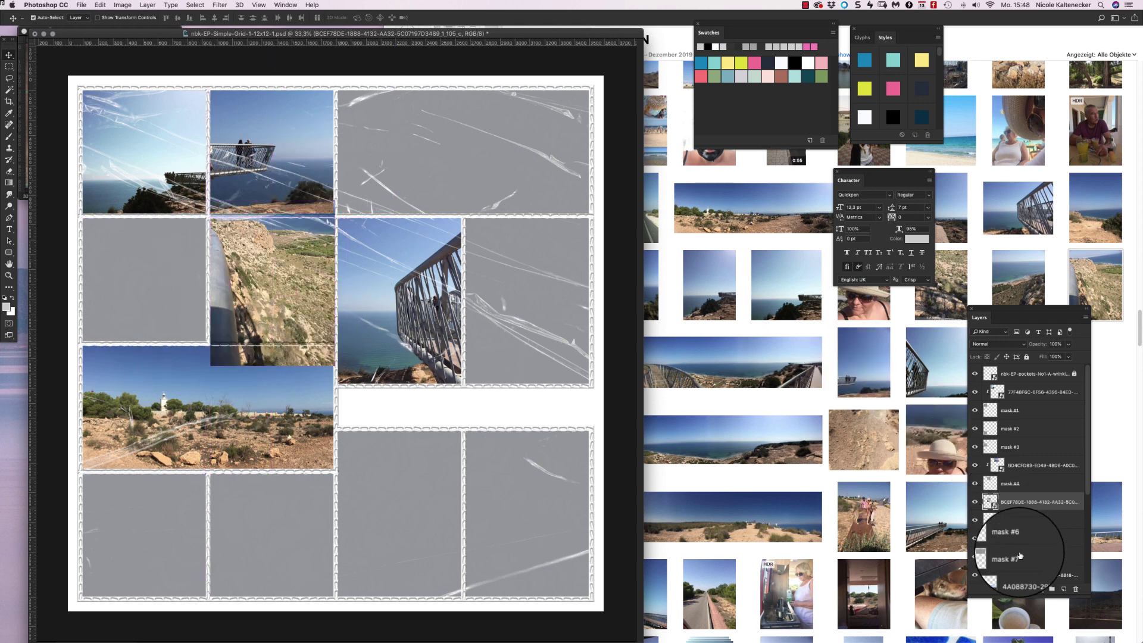
left_click_drag(279, 262, 243, 289)
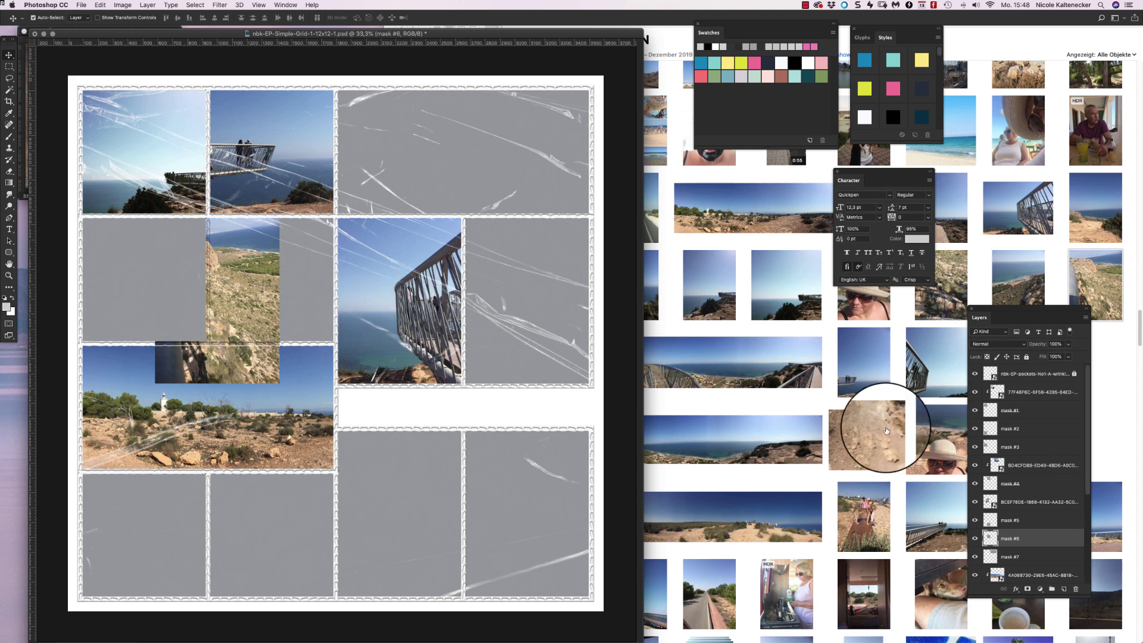
left_click(1037, 485)
left_click_drag(1039, 502, 1039, 524)
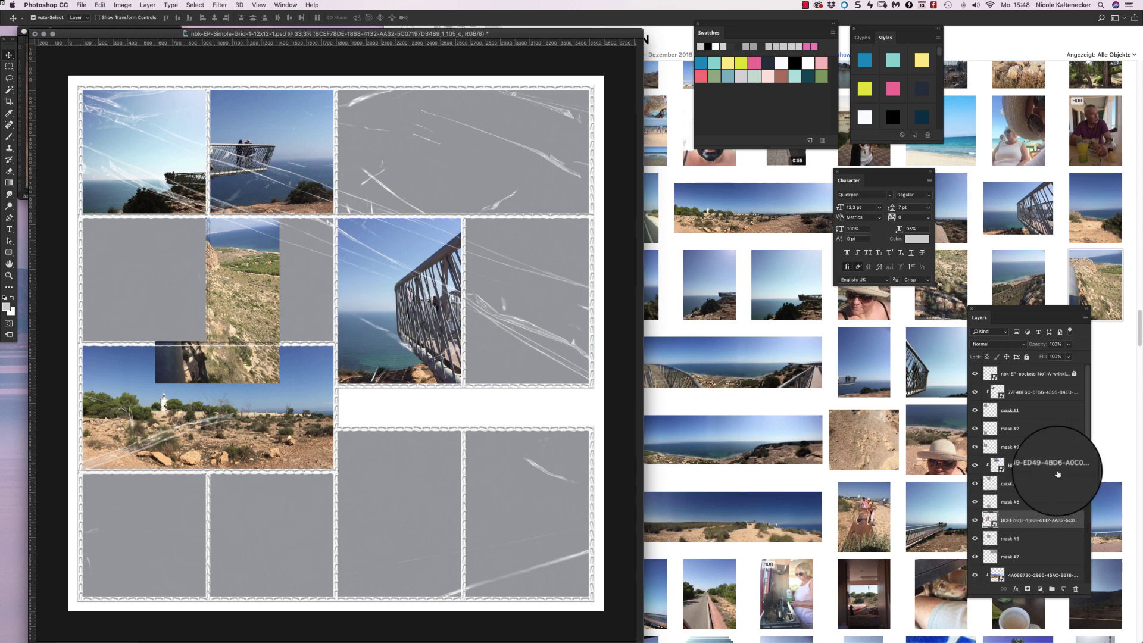
left_click_drag(278, 297, 337, 289)
key("super+alt+g")
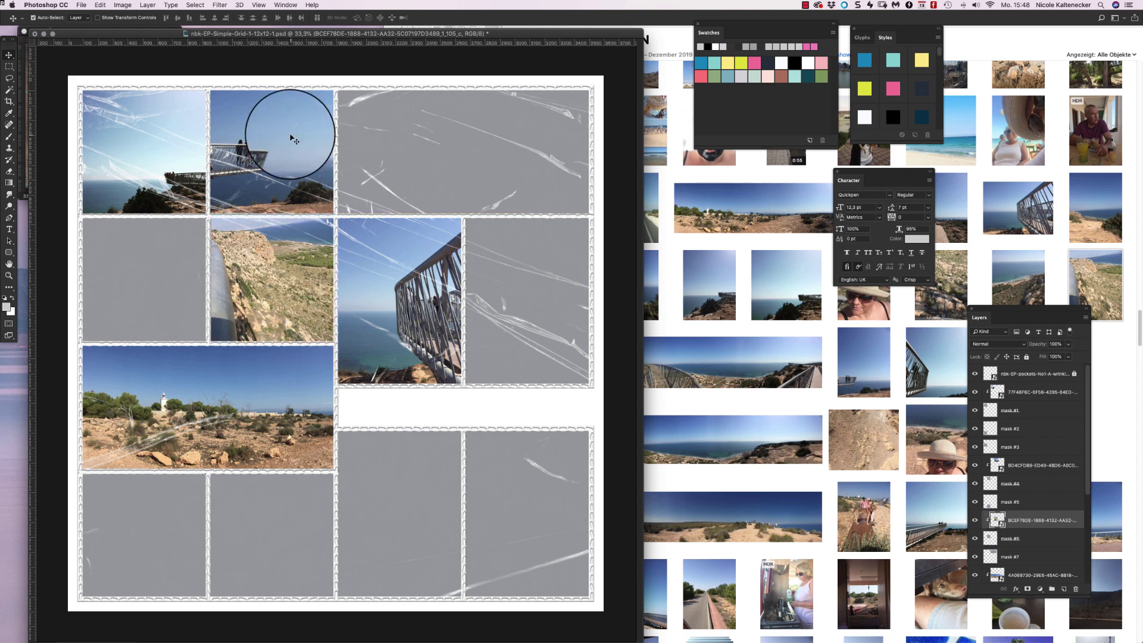
Step: Switch to Photos, open the portrait photo of the rocky scrub slope from the SPANIEN album and show its information
left_click(1013, 30)
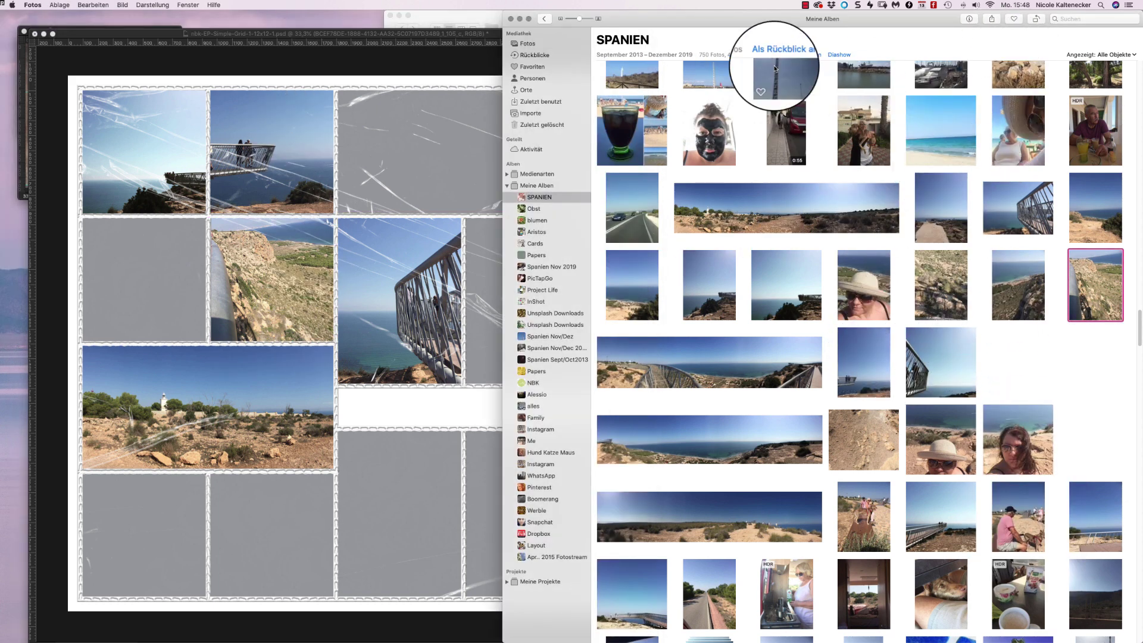
left_click_drag(673, 20, 667, 16)
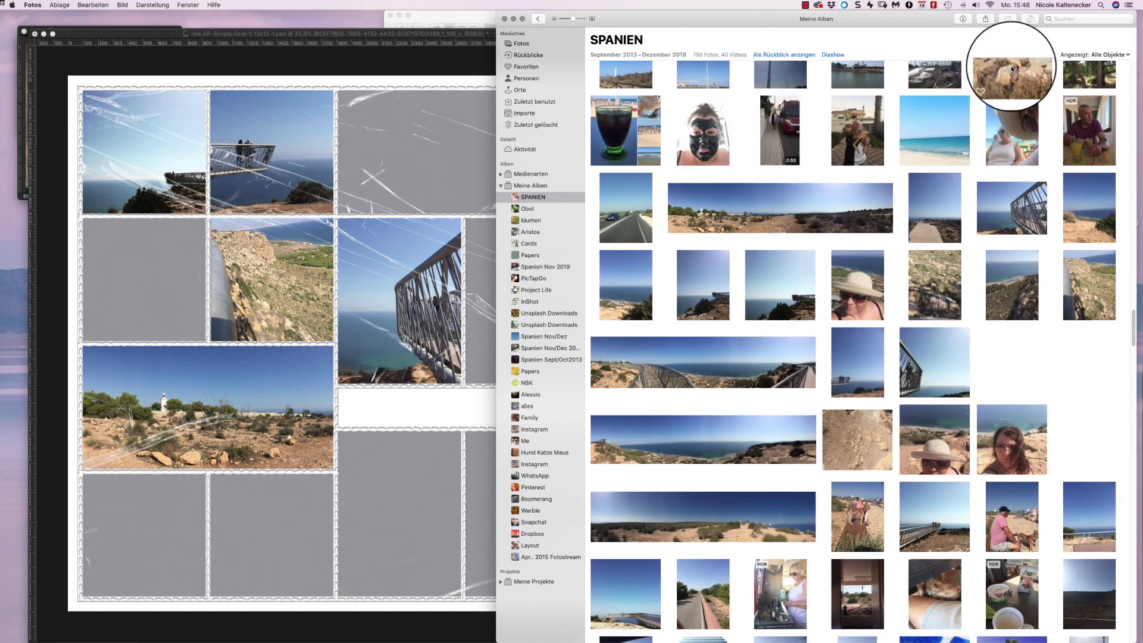
double_click(937, 263)
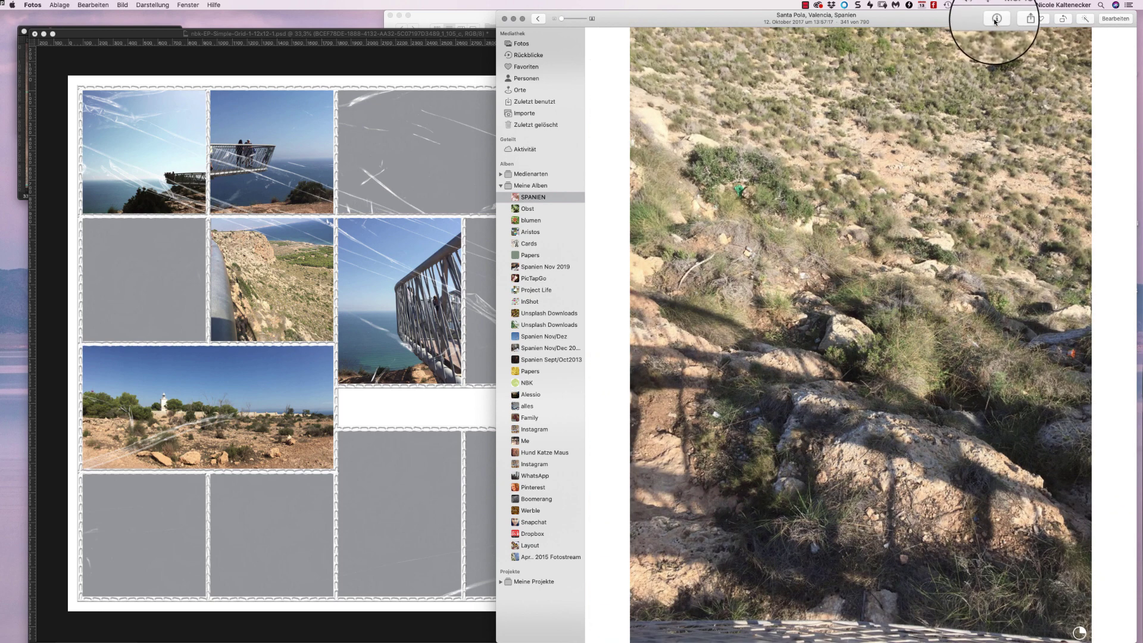
left_click(995, 18)
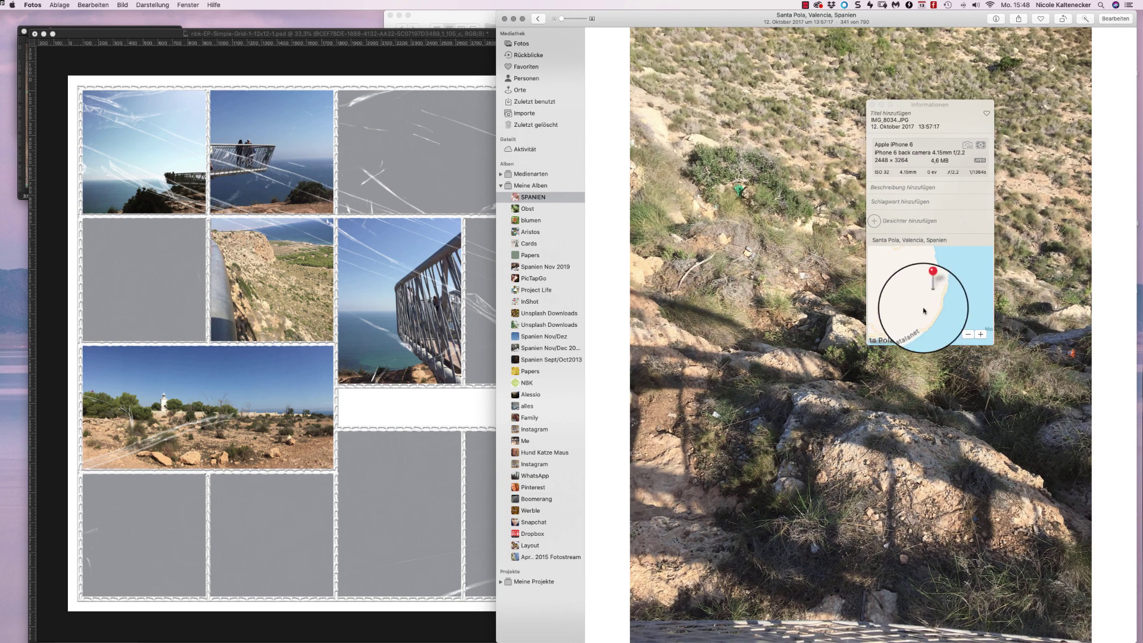
Step: Center the pin in the photo's location map and capture the map with its Santa Pola, Valencia, Spanien heading as a screenshot
scroll(947, 307, "up", 2)
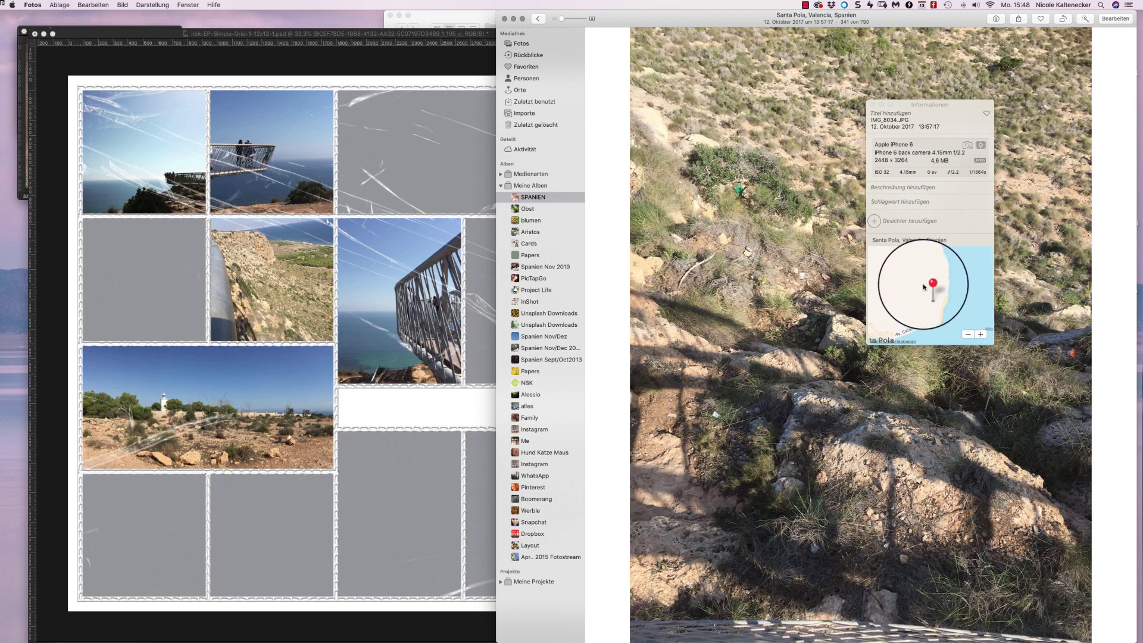
left_click_drag(929, 104, 795, 117)
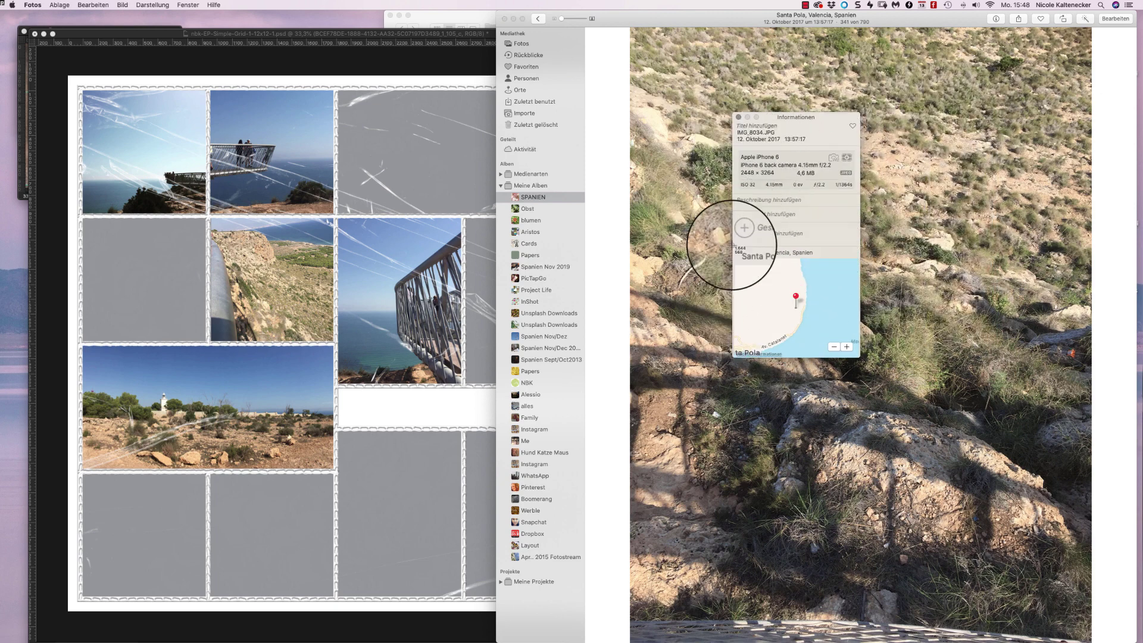
key("super+shift+4")
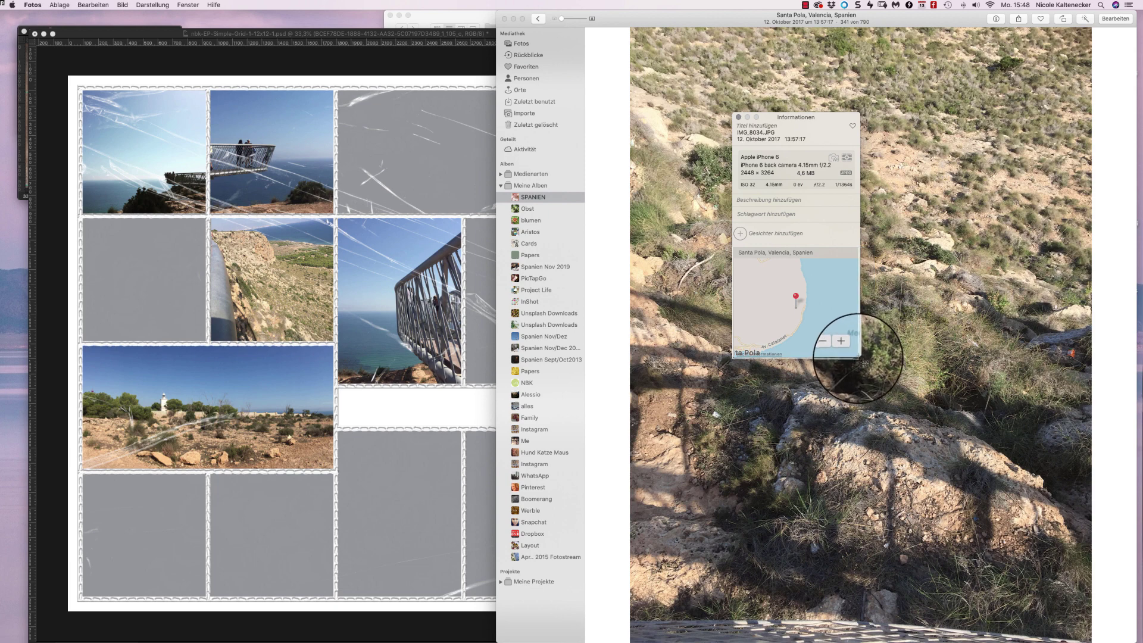
left_click_drag(857, 356, 858, 356)
Step: Paste the map screenshot into the Photoshop layout as the topmost layer and enlarge it over the second bottom-row pocket
left_click(381, 387)
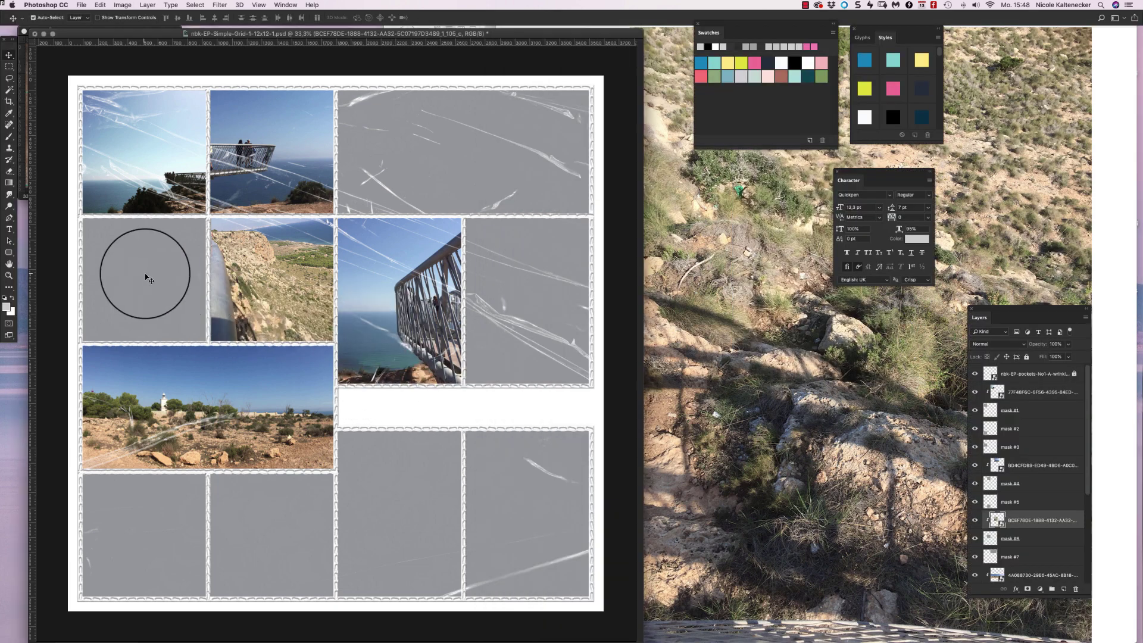
left_click_drag(153, 274, 302, 521)
key("super+shift+]")
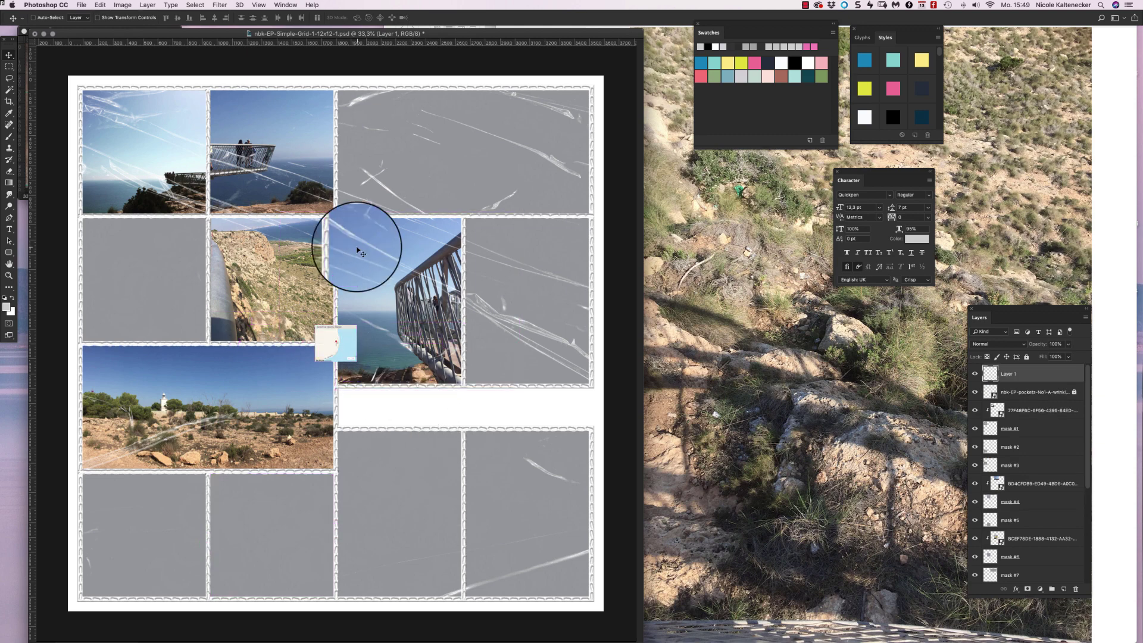
left_click_drag(340, 343, 357, 459)
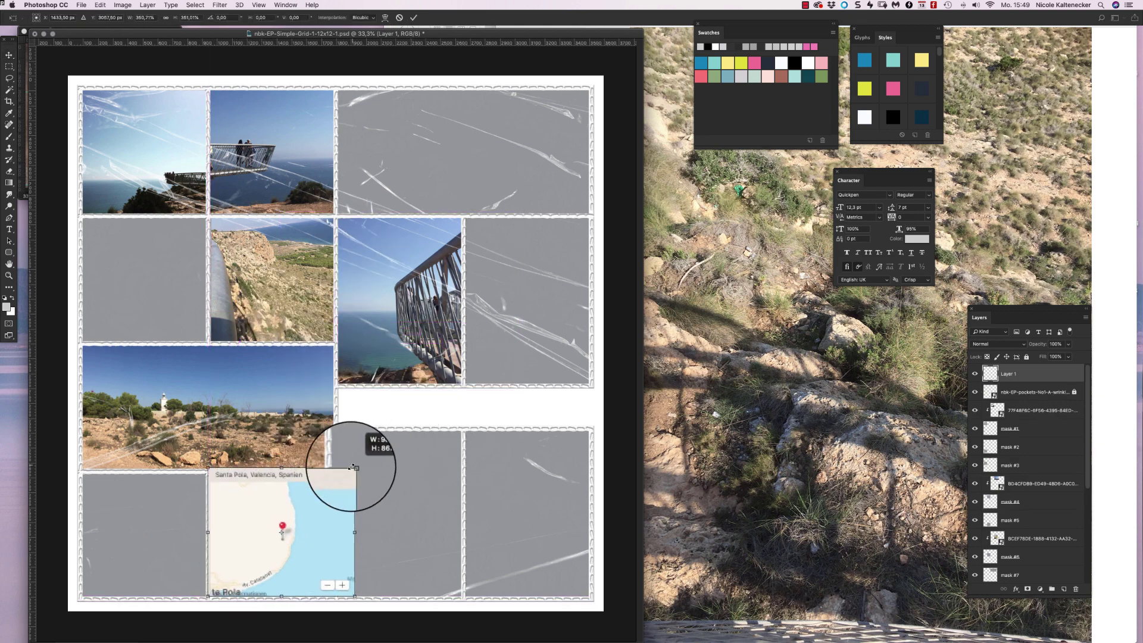
key("Return")
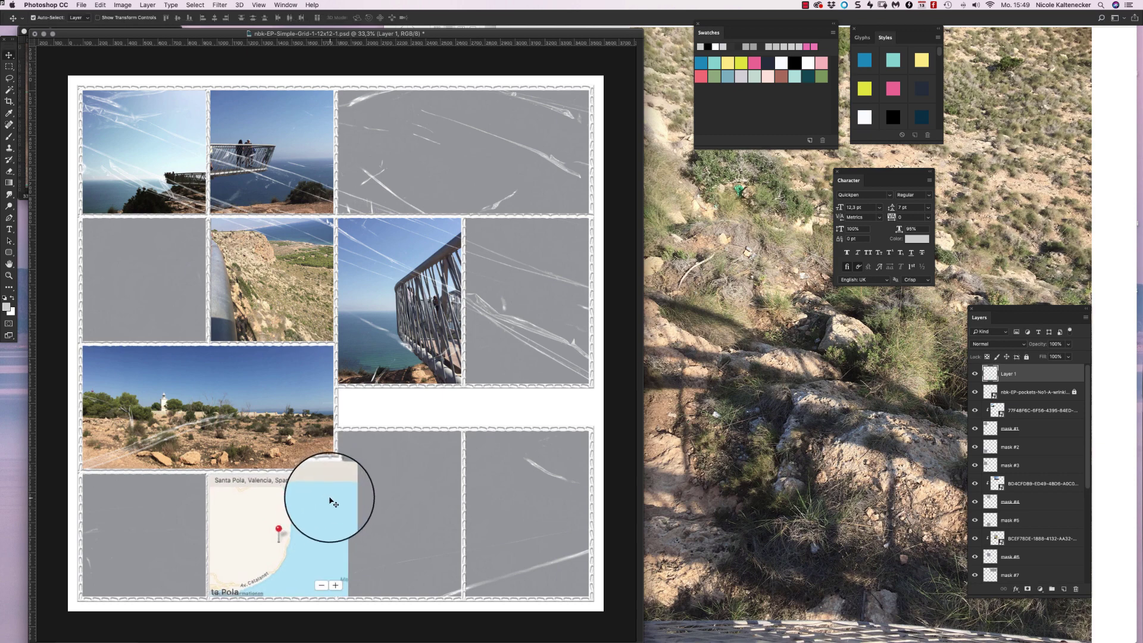
Step: Move the map layer directly above mask #5 and clip the map to that mask in the second bottom-row pocket
left_click_drag(330, 502, 412, 417)
left_click(271, 554)
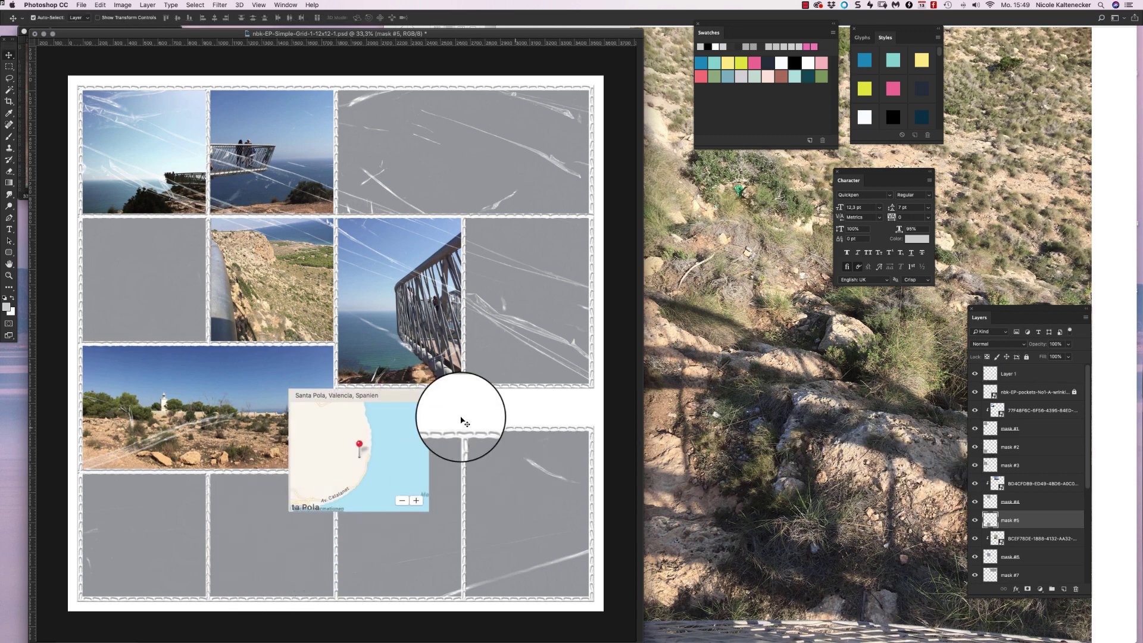
left_click_drag(1036, 374, 1032, 495)
left_click_drag(393, 424, 312, 508)
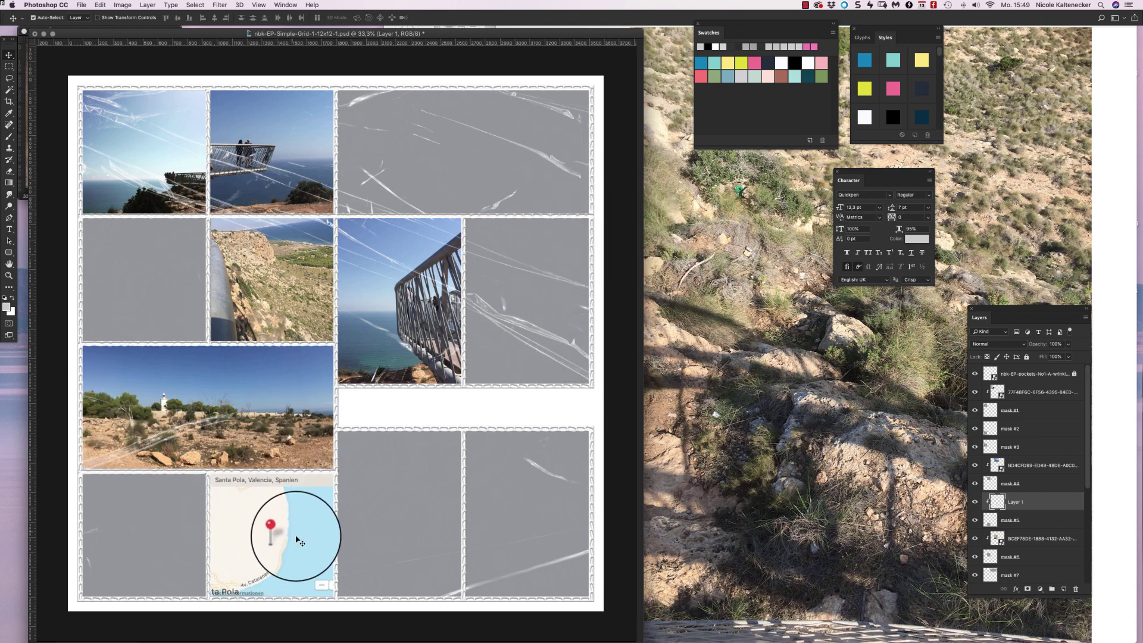
Step: Scale the clipped map to about 107% and reposition it so the location heading and the pin show in the pocket
key("super+t")
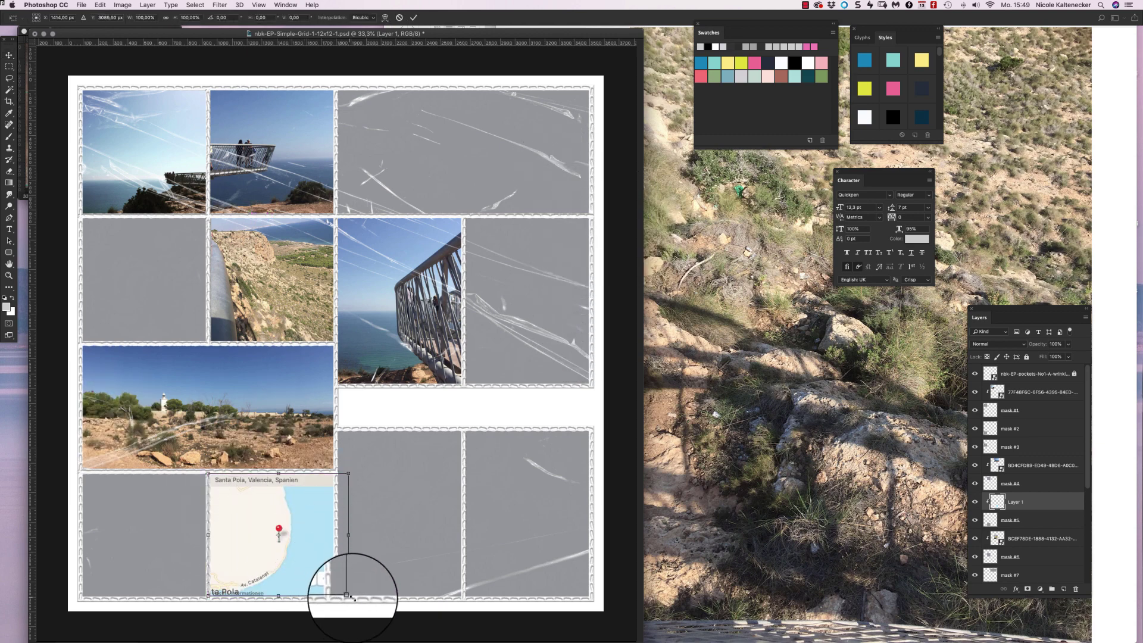
left_click_drag(348, 596, 361, 604)
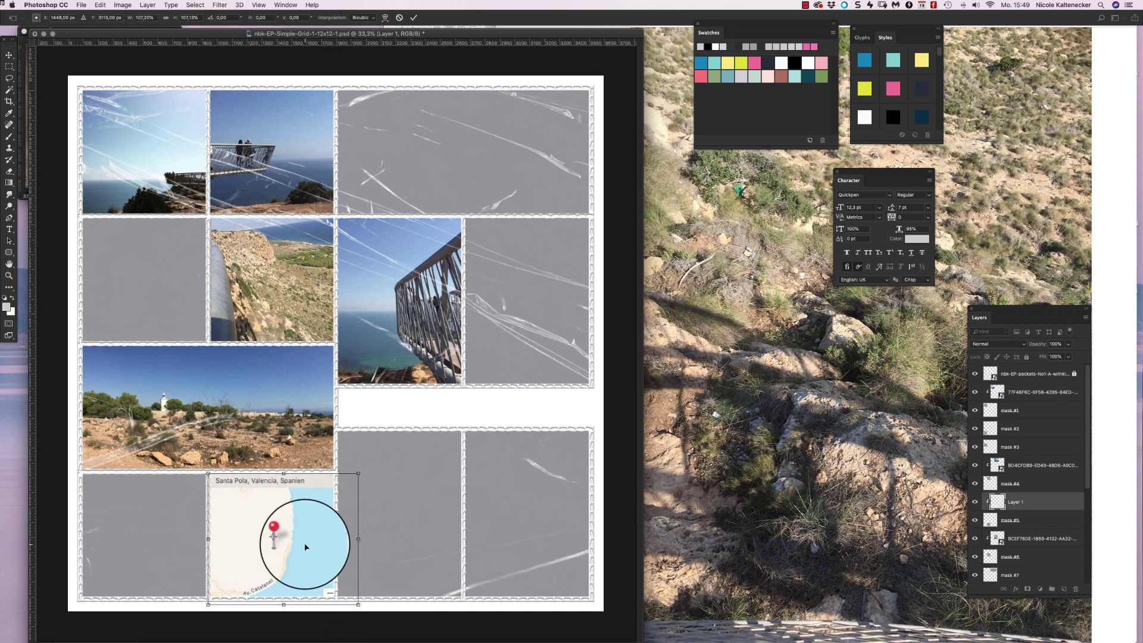
key("Return")
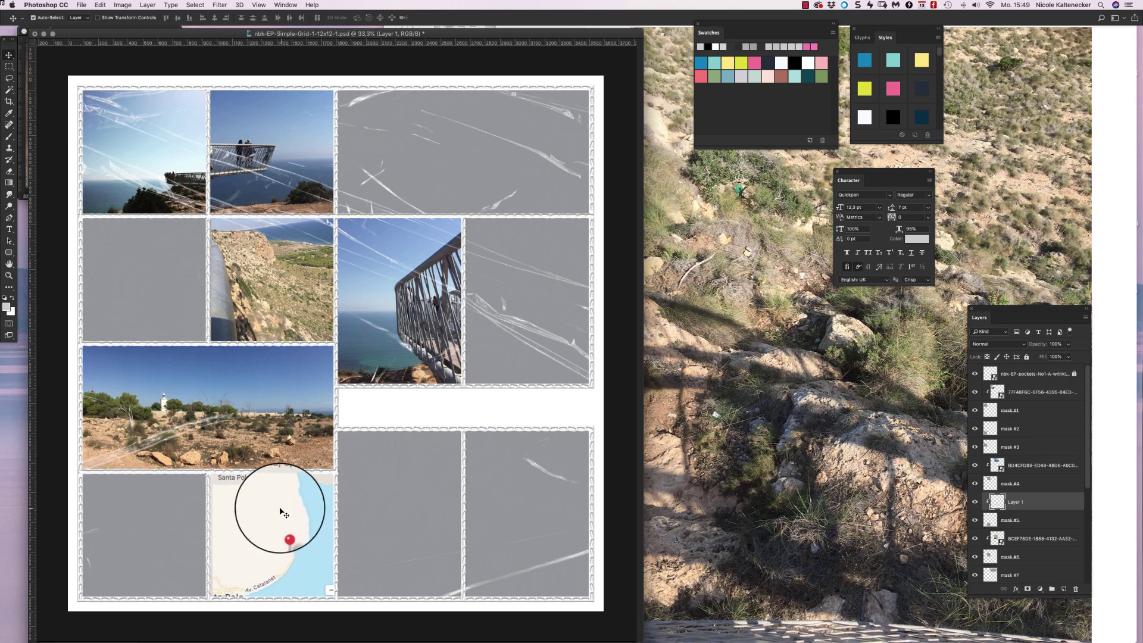
left_click_drag(296, 528, 301, 532)
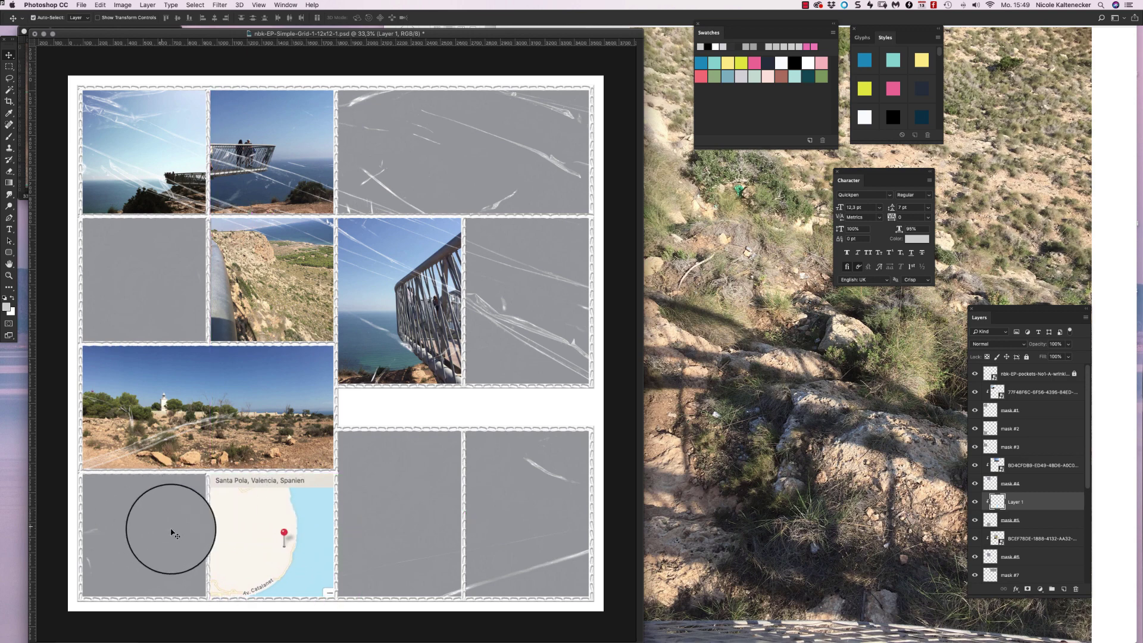
Step: Return to the SPANIEN album in Photos and place the panorama of the sea and rocky coast above the mask #7 layer
left_click(466, 387)
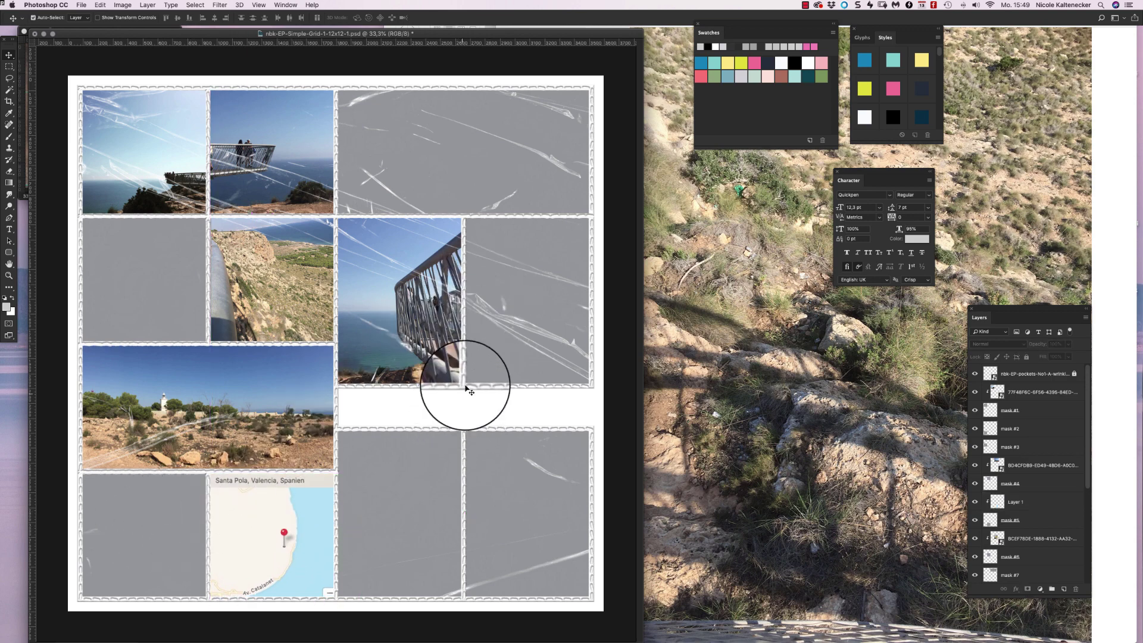
left_click(740, 230)
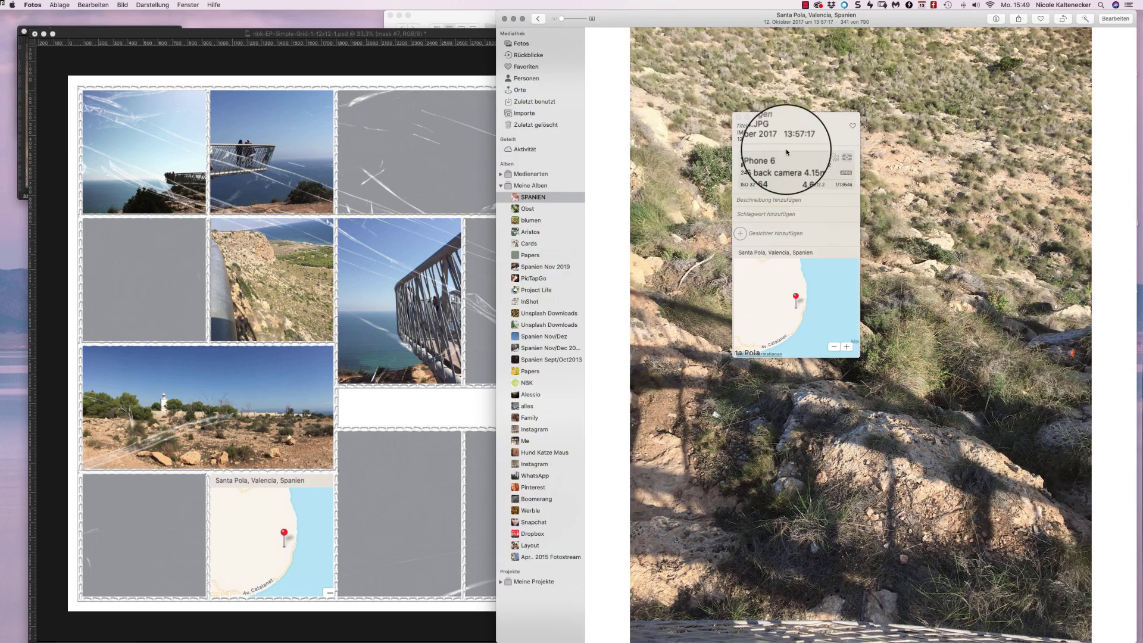
left_click(738, 118)
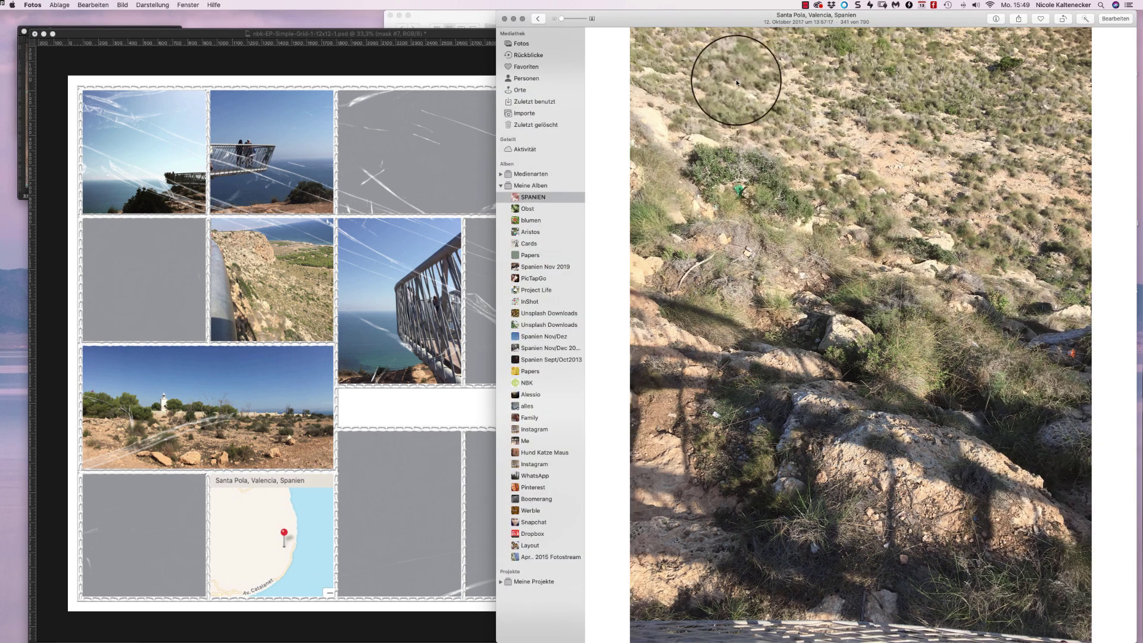
left_click(538, 19)
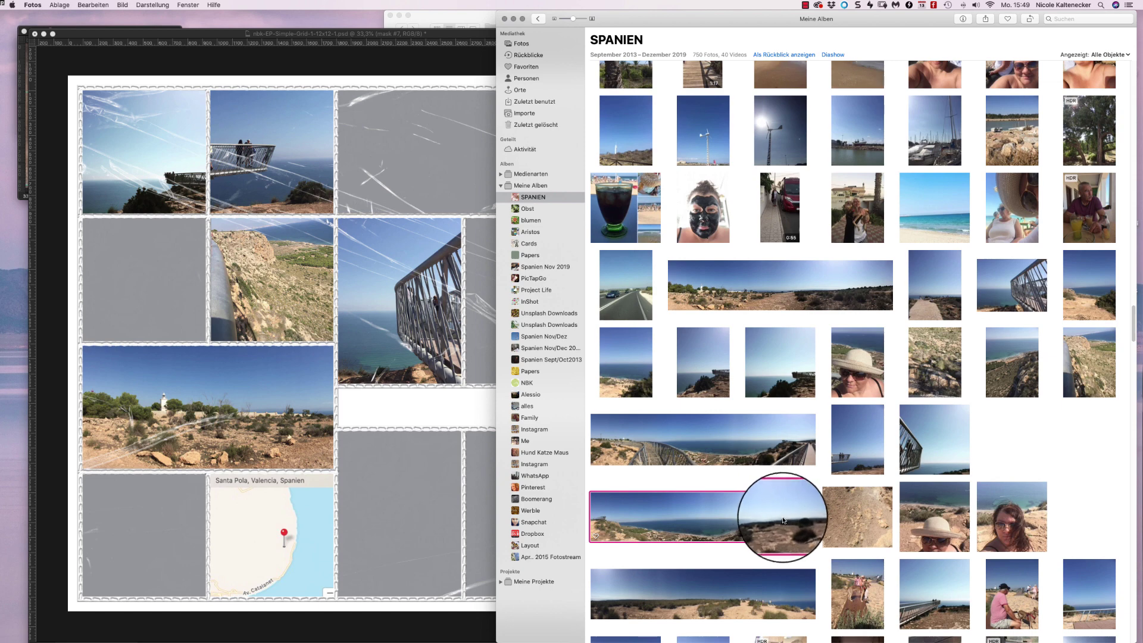
left_click_drag(783, 523, 466, 164)
Step: Resize the coast panorama and position it across the top row with the rocky coast over the wide third pocket
left_click_drag(517, 377, 494, 125)
mouse_move(620, 66)
left_mouse_down()
mouse_move(581, 56)
mouse_move(620, 56)
mouse_move(617, 72)
left_mouse_up()
key("Return")
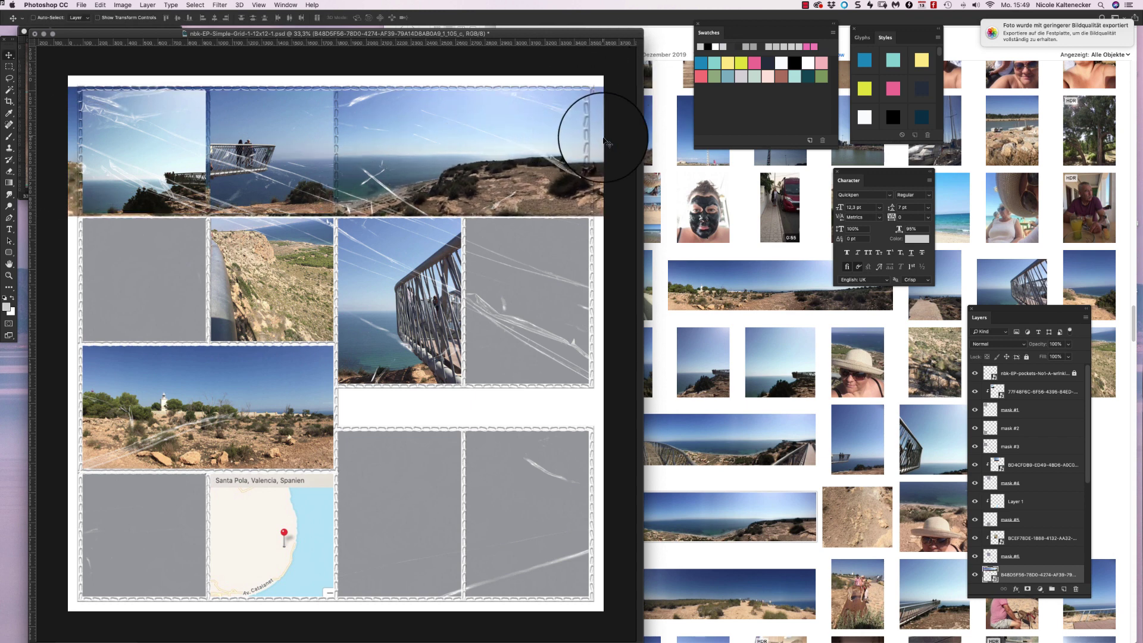
left_click_drag(601, 136, 559, 113)
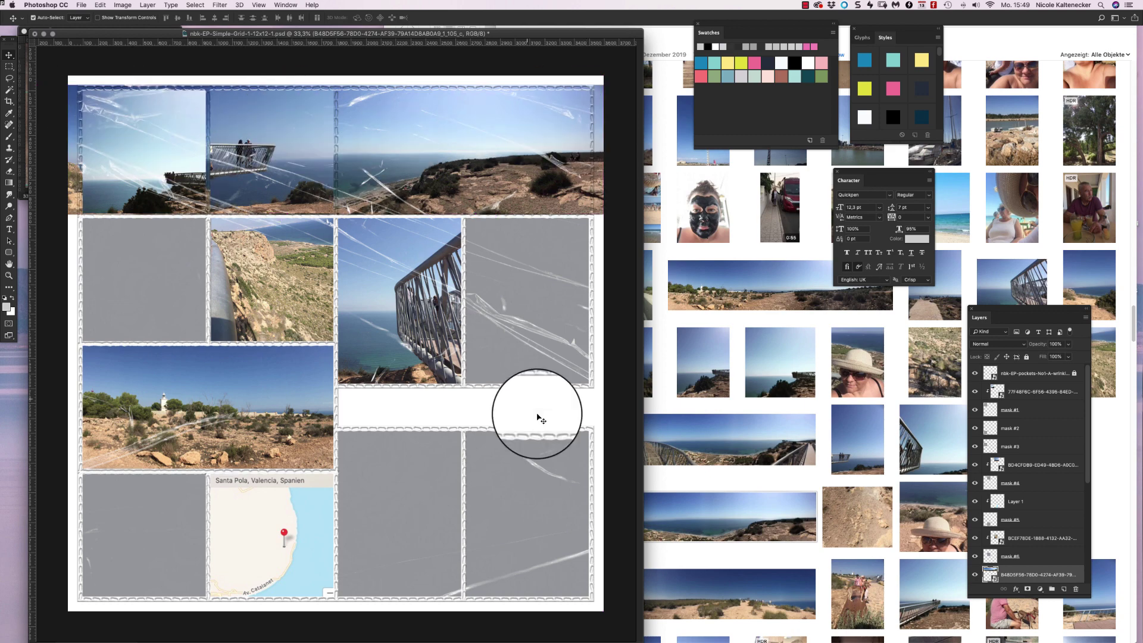
Step: Release the two top-row platform photos from their masks and move them over the third and first bottom-row pockets
double_click(589, 36)
left_click(303, 143)
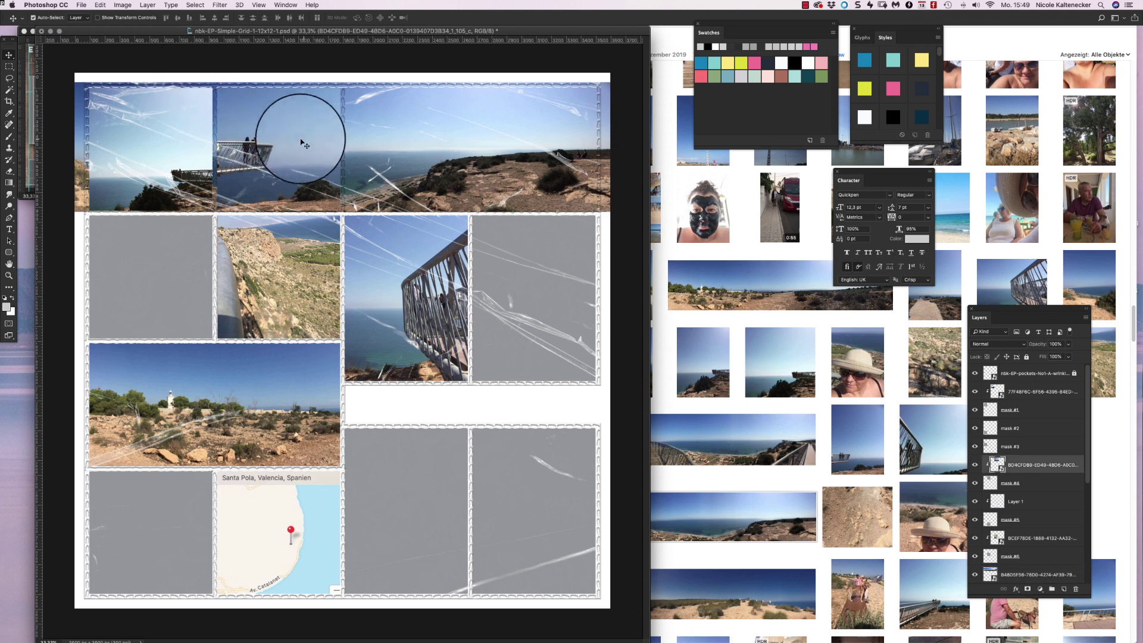
left_click_drag(226, 149, 258, 149)
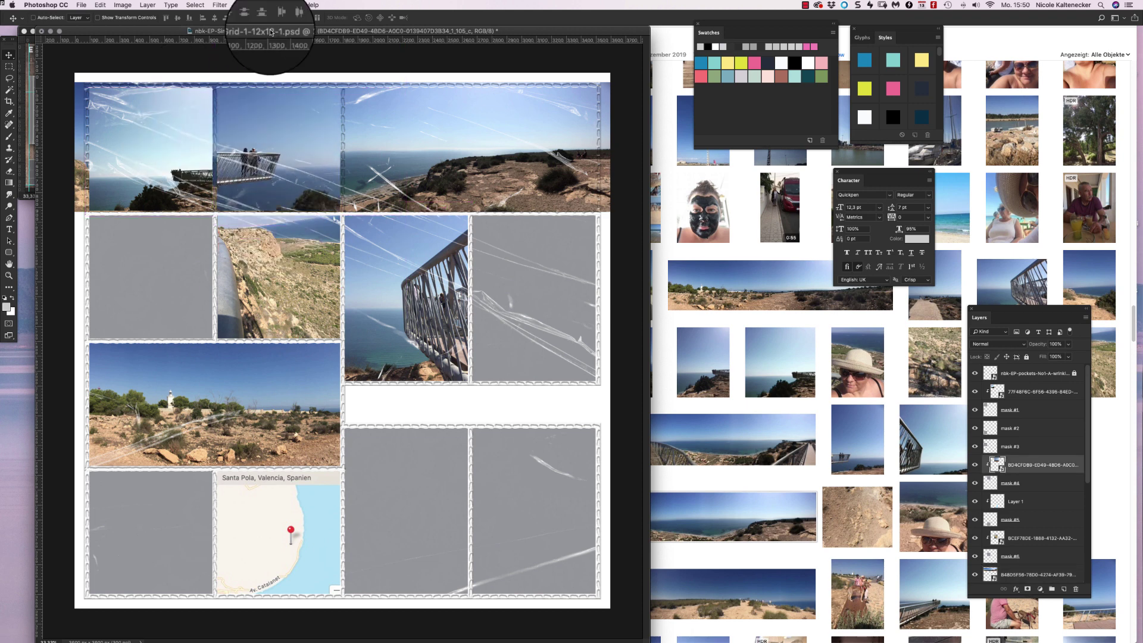
key("super+alt+g")
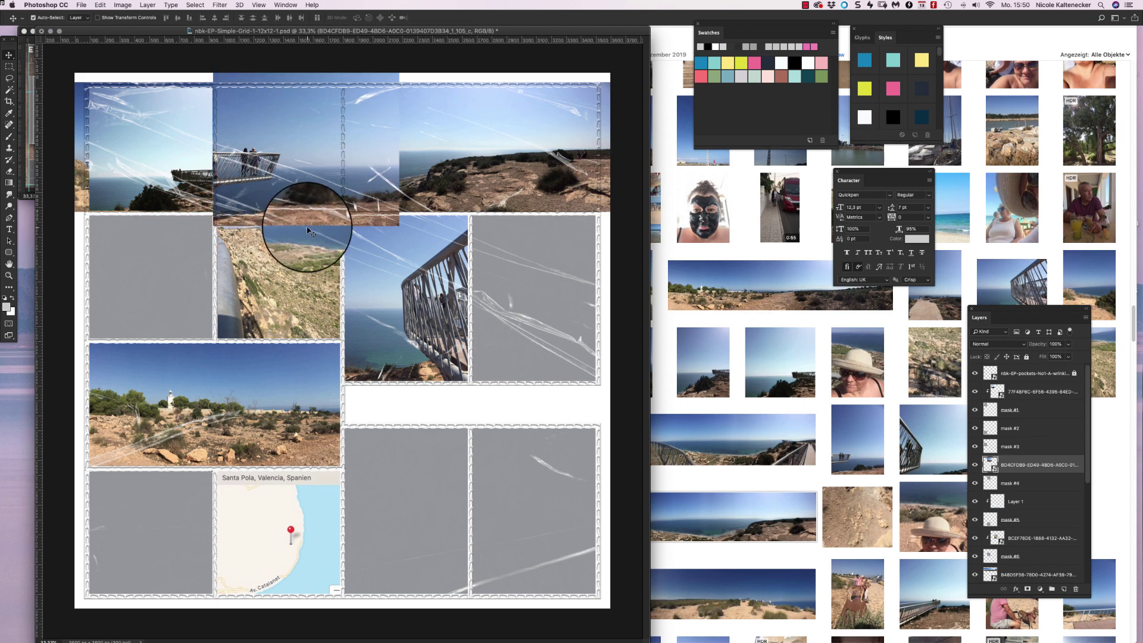
left_click_drag(370, 73, 497, 443)
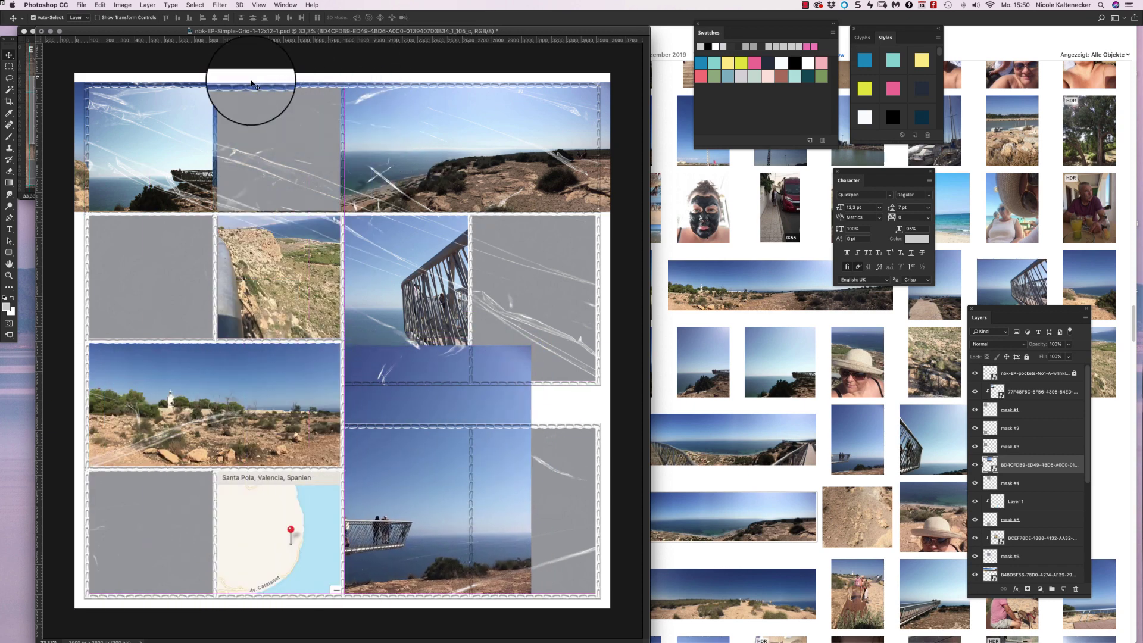
left_click(165, 145)
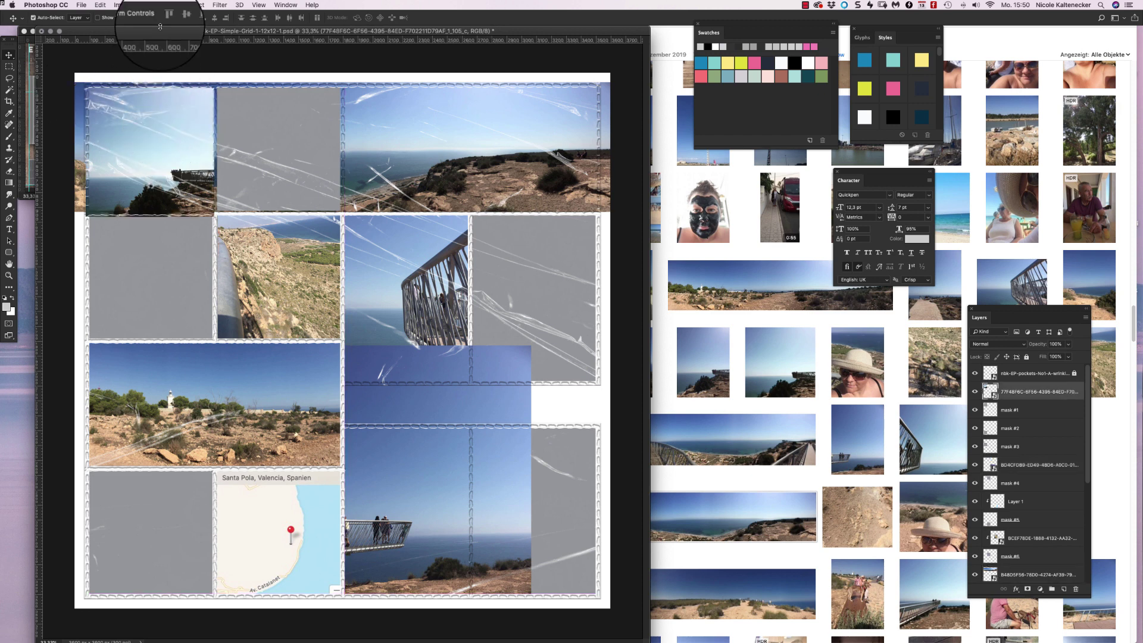
left_click_drag(158, 127, 167, 513)
Step: Refine the coast panorama's size over the top row and clip it to the wide top-row pocket mask
left_click(426, 119)
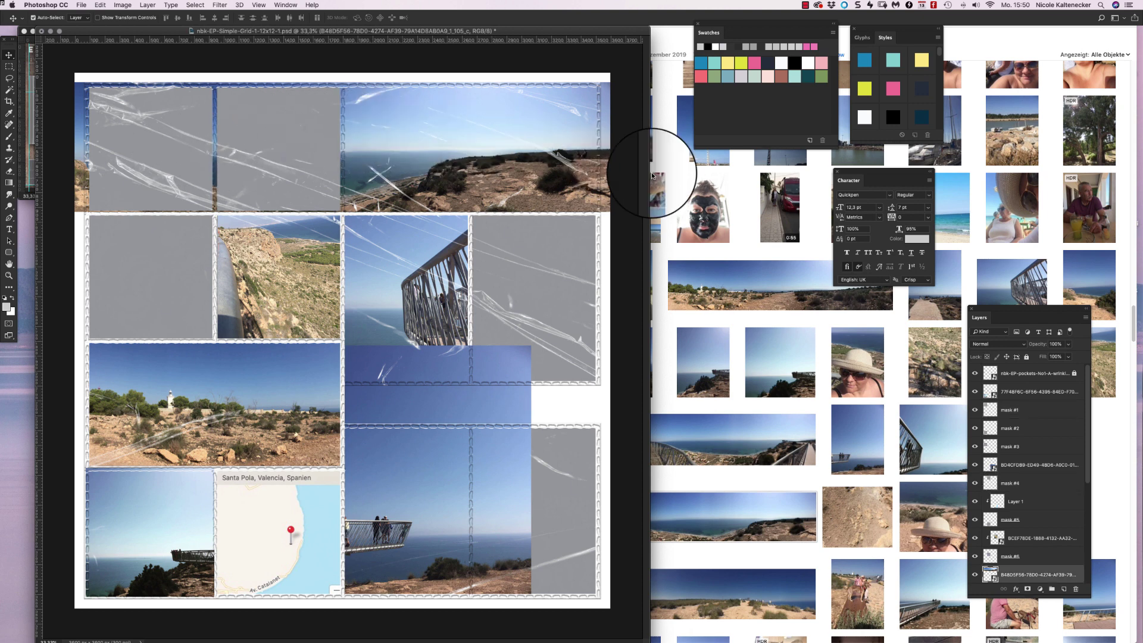
mouse_move(602, 97)
left_mouse_down()
mouse_move(592, 97)
mouse_move(600, 89)
mouse_move(613, 102)
left_mouse_up()
key("ctrl+t")
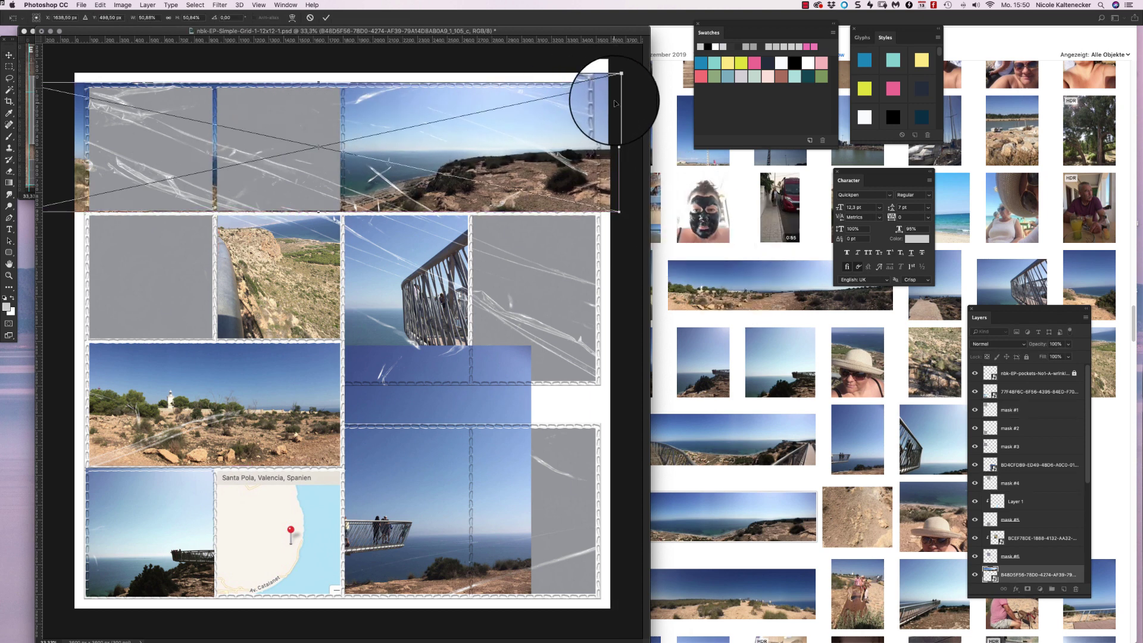
key("Return")
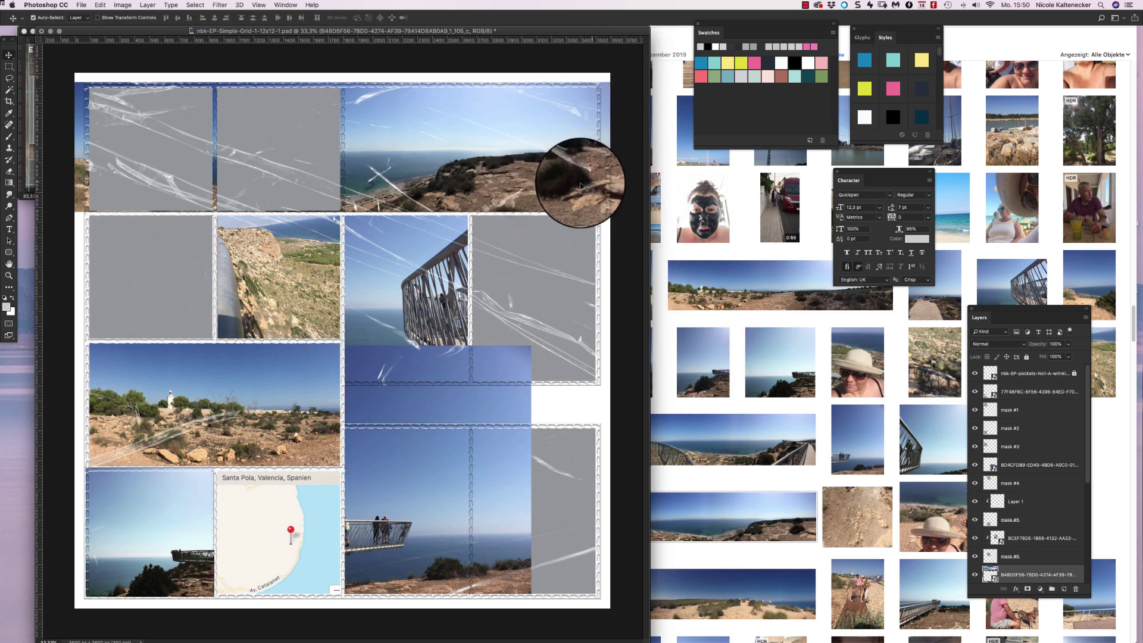
key("super")
key("super+alt+g")
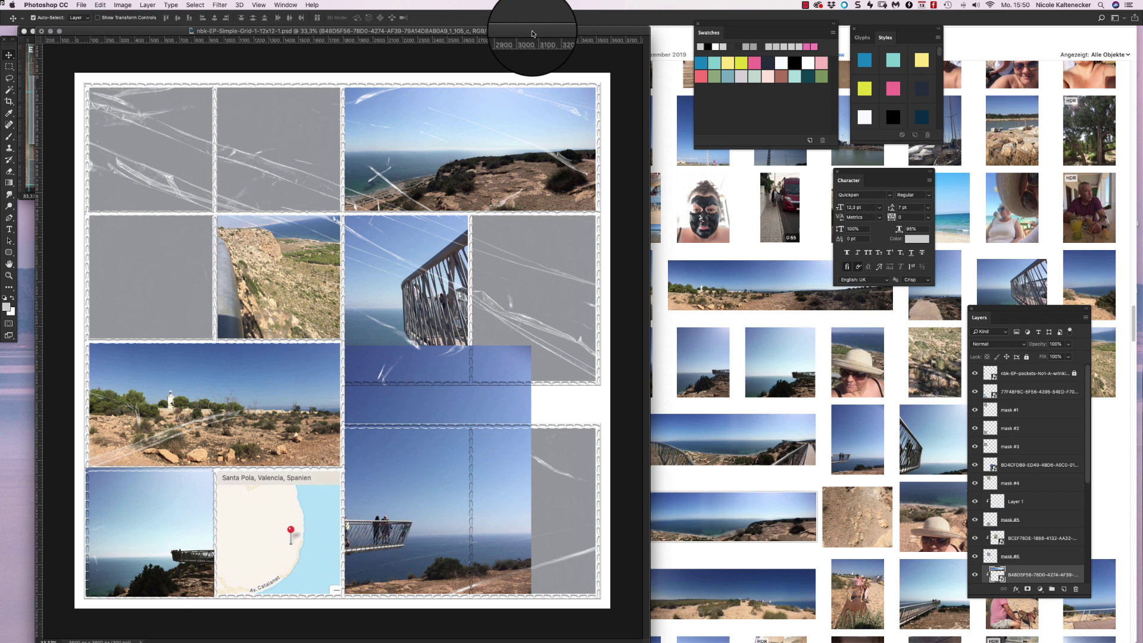
Step: Duplicate the coast panorama above the mask #4 layer and clip the copy to the second top-row pocket
left_click(295, 138)
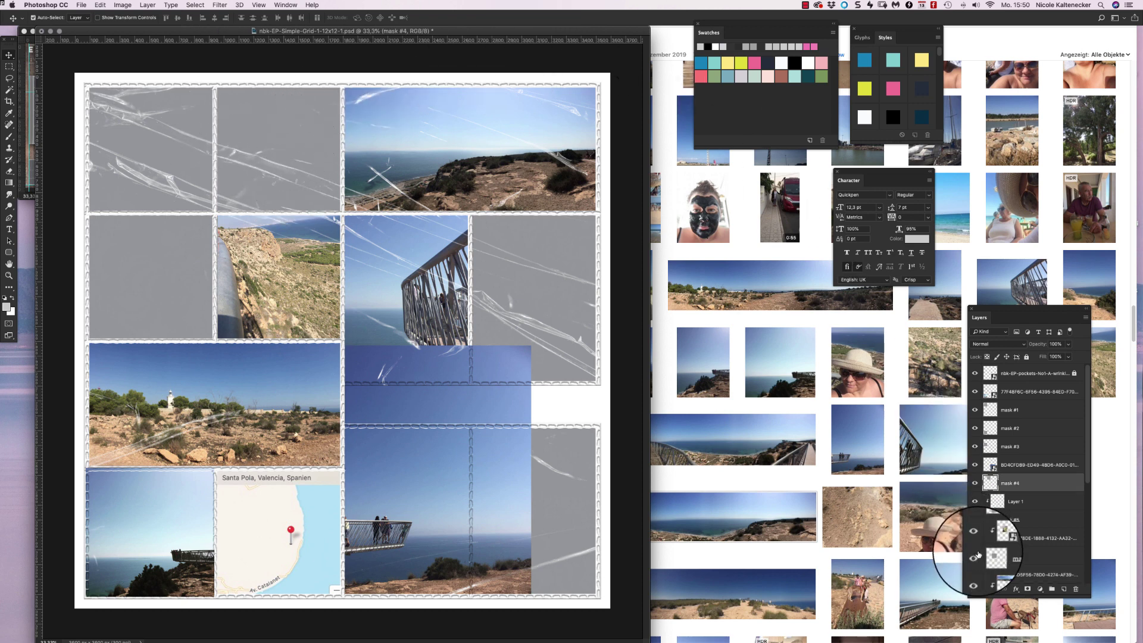
left_click_drag(1049, 576, 1031, 475)
key("super+alt+g")
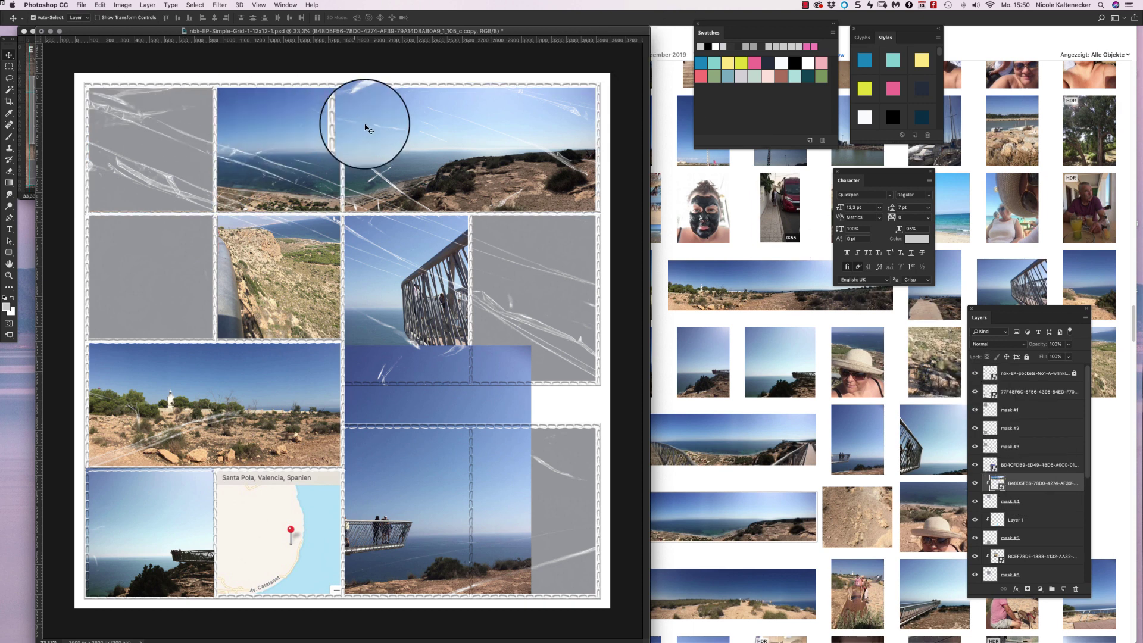
left_click(188, 140)
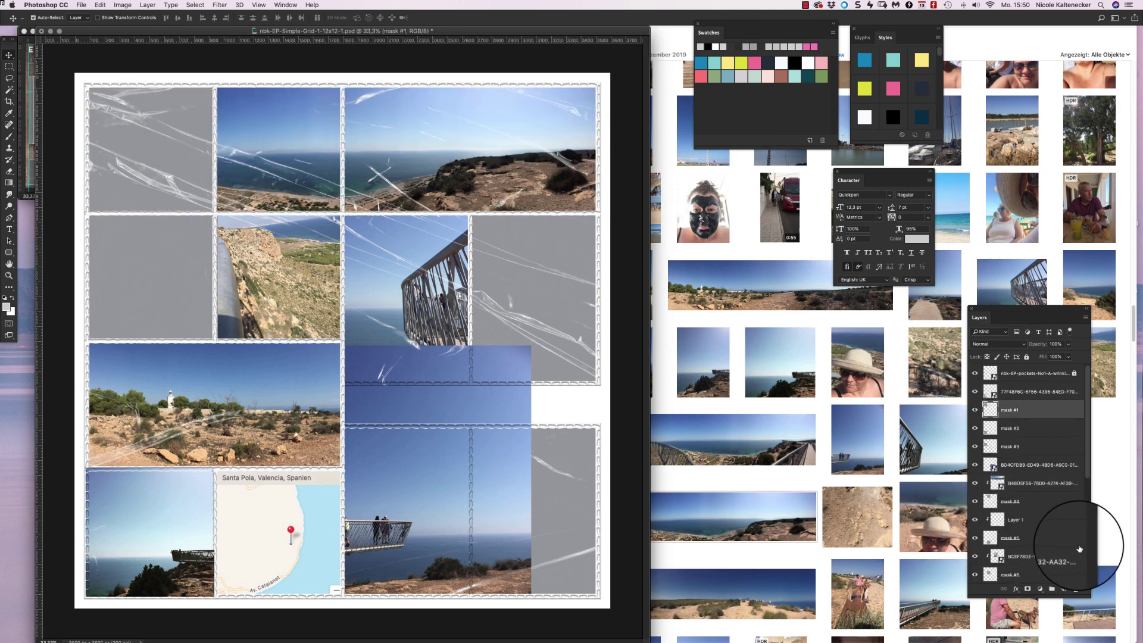
left_click(1035, 553)
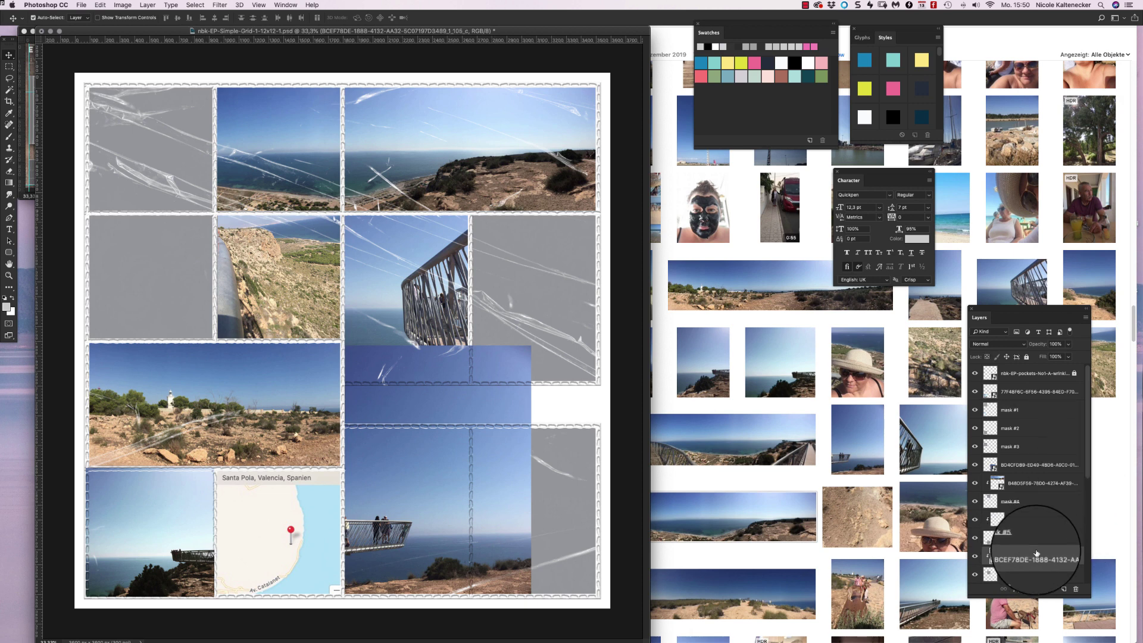
left_click_drag(1036, 553, 1033, 402)
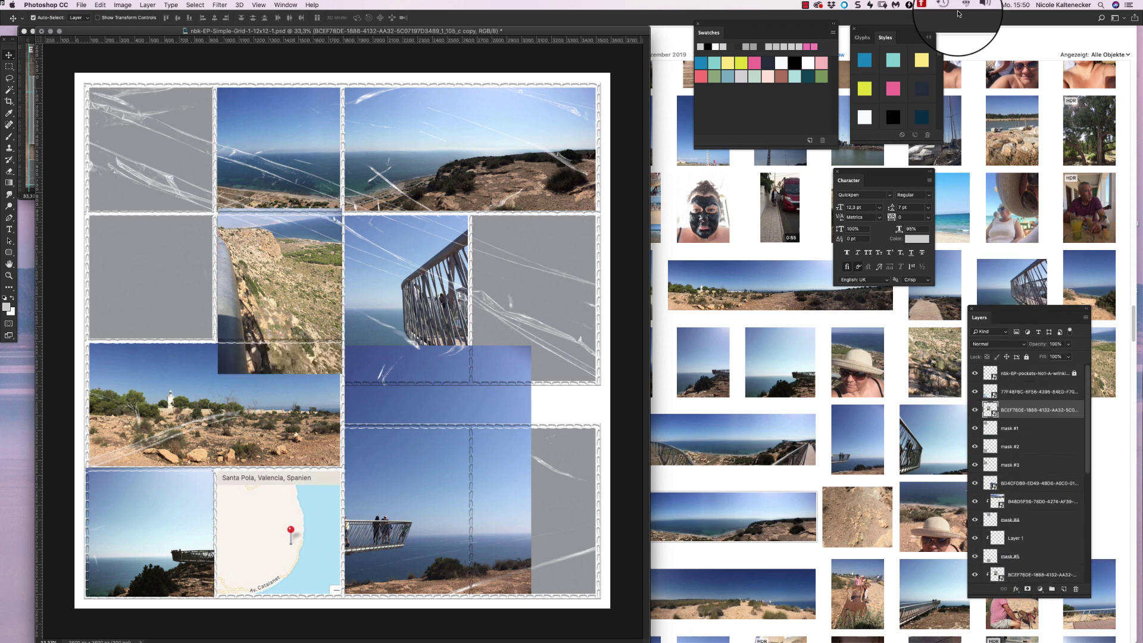
key("super+alt+g")
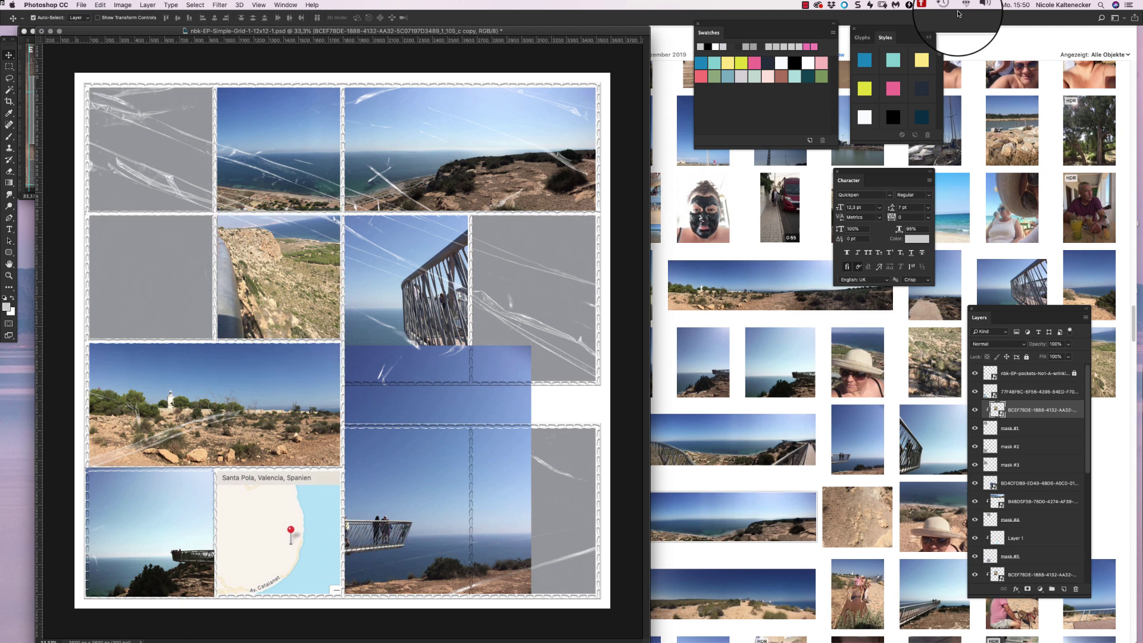
left_click(169, 165)
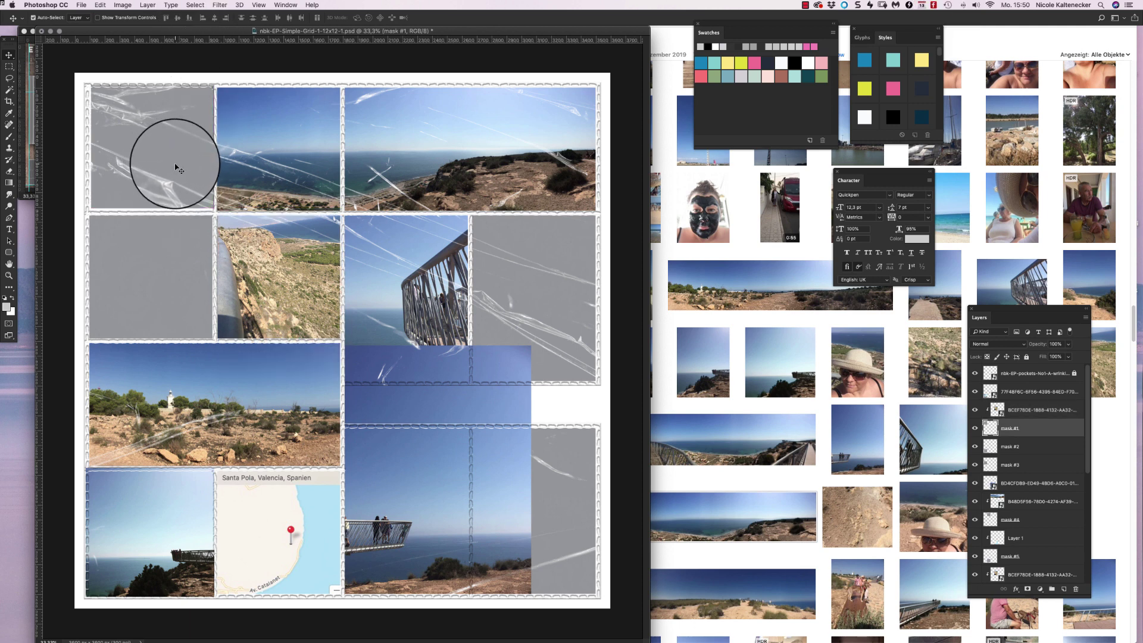
left_click(1021, 410)
key("BackSpace")
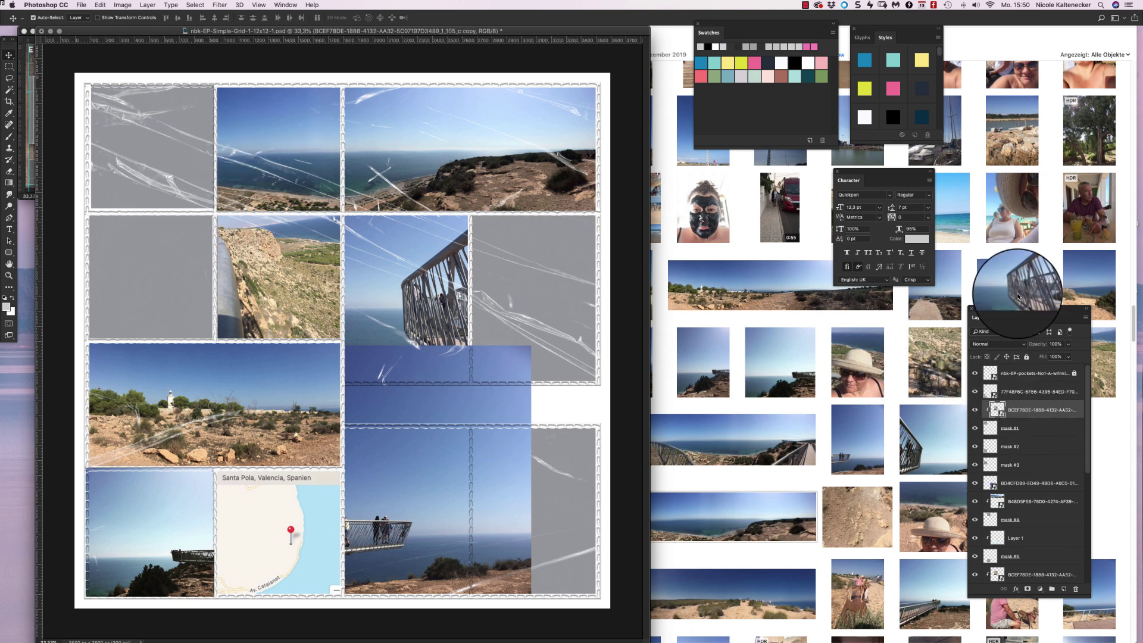
Step: Clip another copy of the coast panorama to mask #1, and nudge mask and photo down to align with the top row
left_click(306, 127)
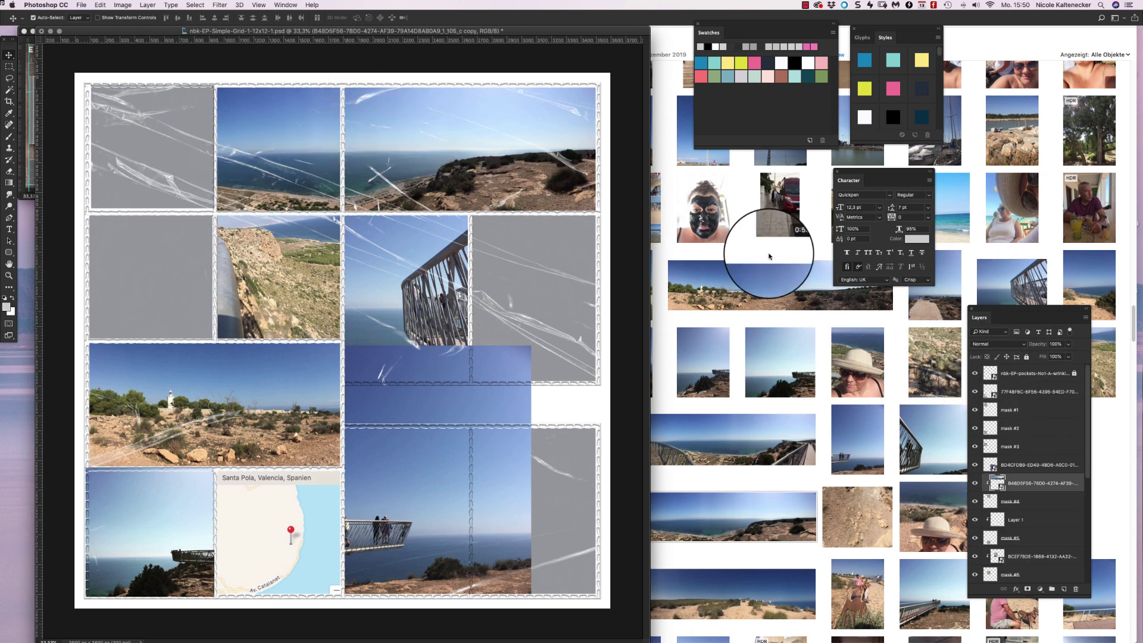
left_click_drag(1038, 483, 1042, 414)
key("super+alt+g")
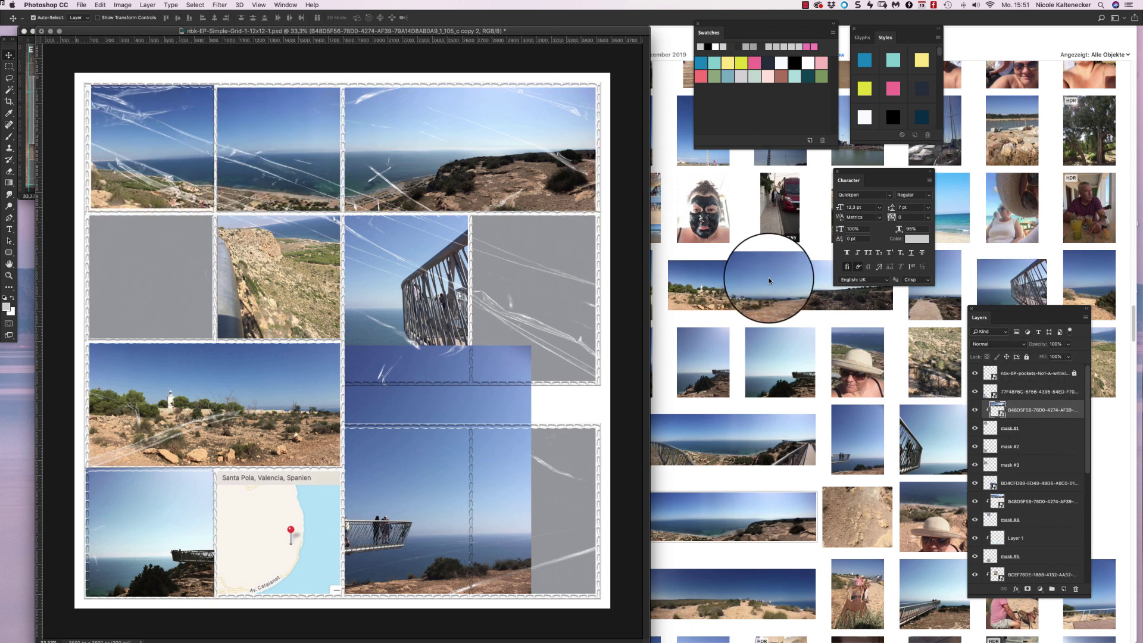
left_click(1011, 428, "shift")
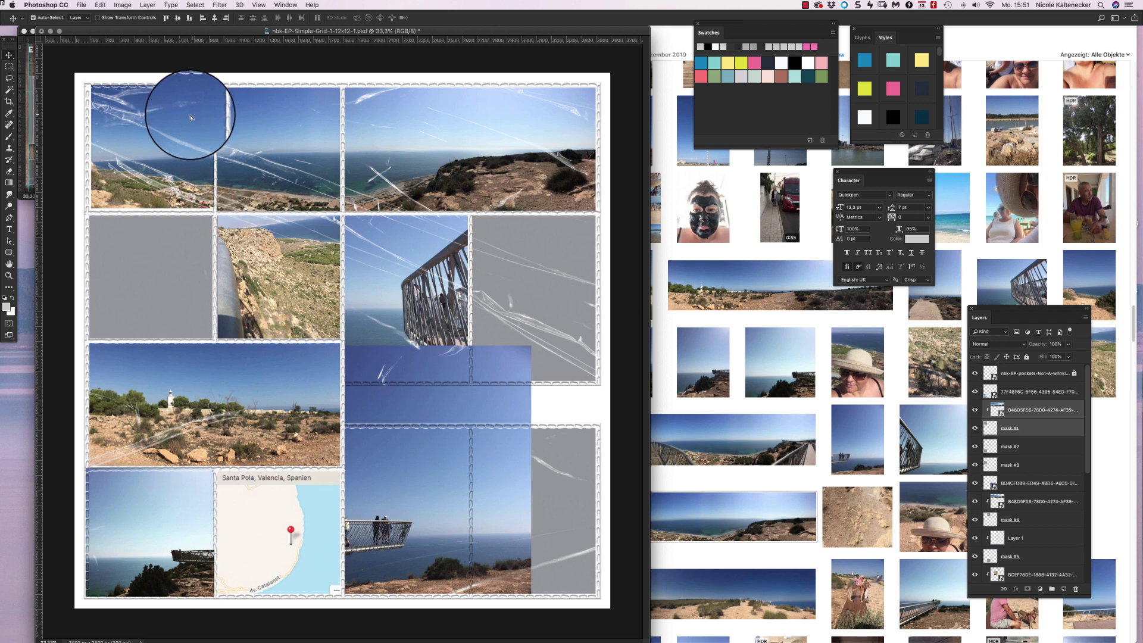
left_click_drag(191, 117, 191, 118)
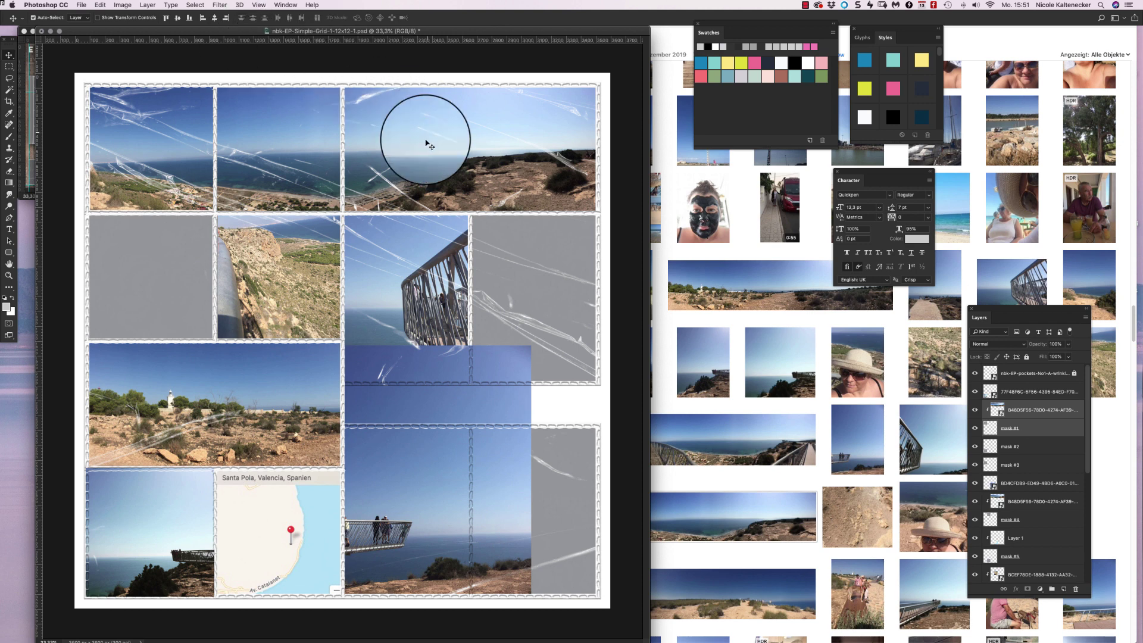
left_click(345, 64)
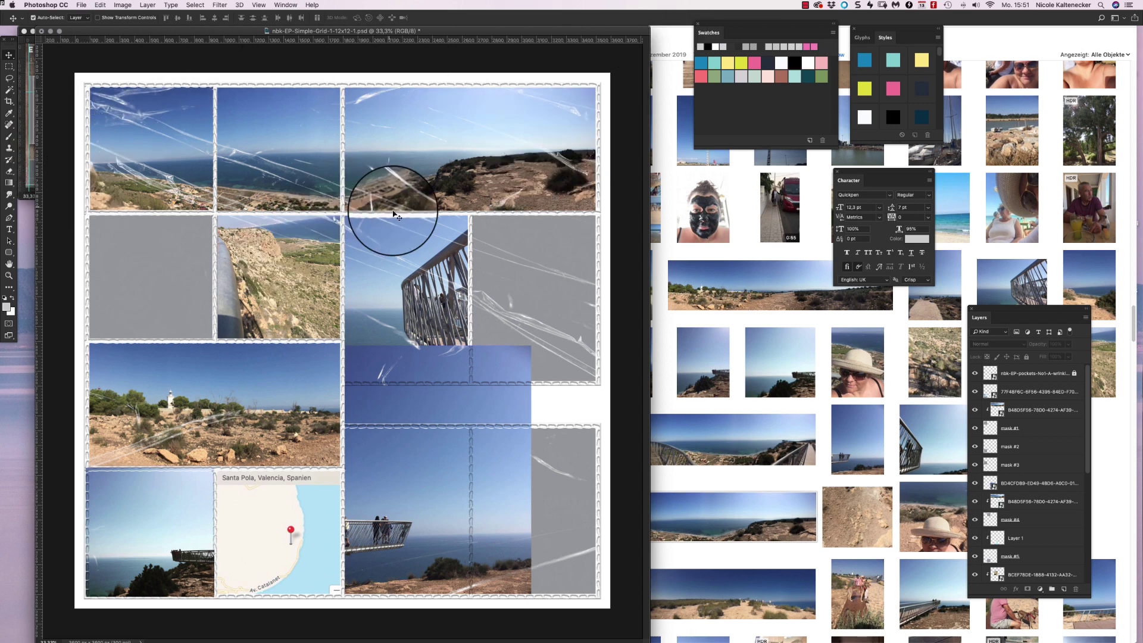
Step: Move the photo of people on the viewing platform above the mask #9 layer and clip it into the third bottom-row pocket
left_click_drag(467, 483, 528, 407)
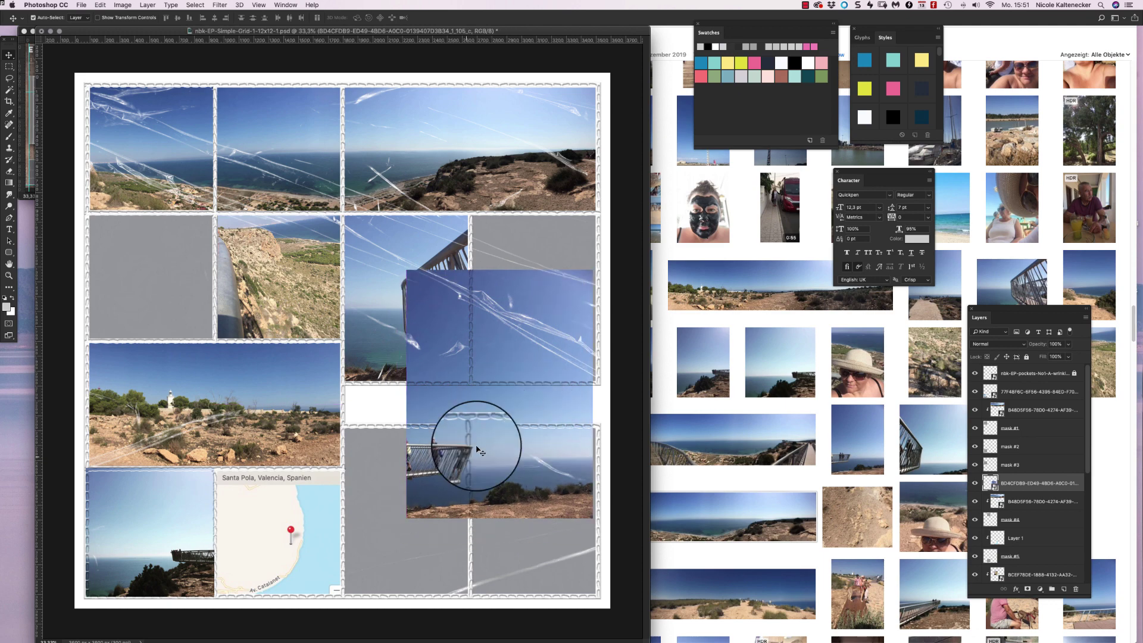
left_click(375, 546)
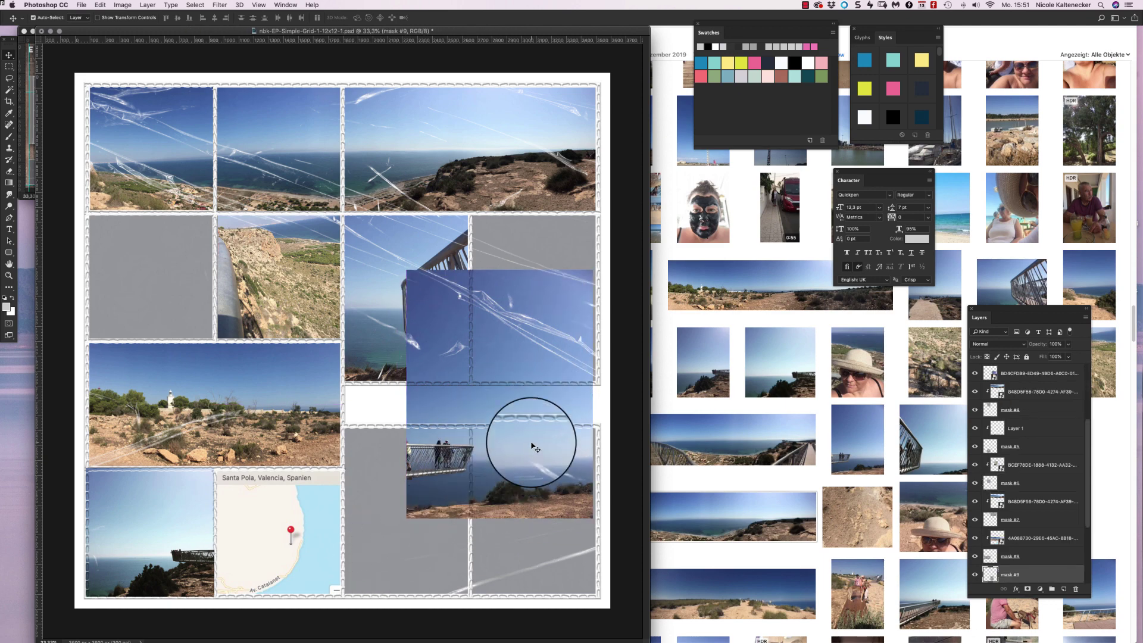
left_click(532, 447)
left_click_drag(1029, 374, 1039, 560)
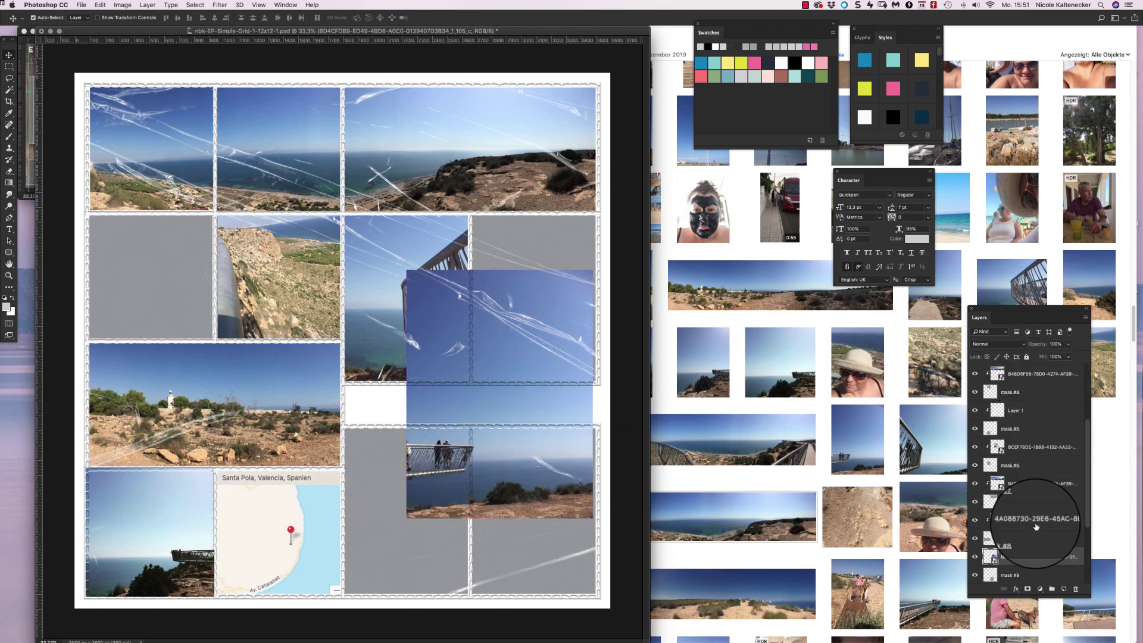
left_click_drag(445, 484, 379, 569)
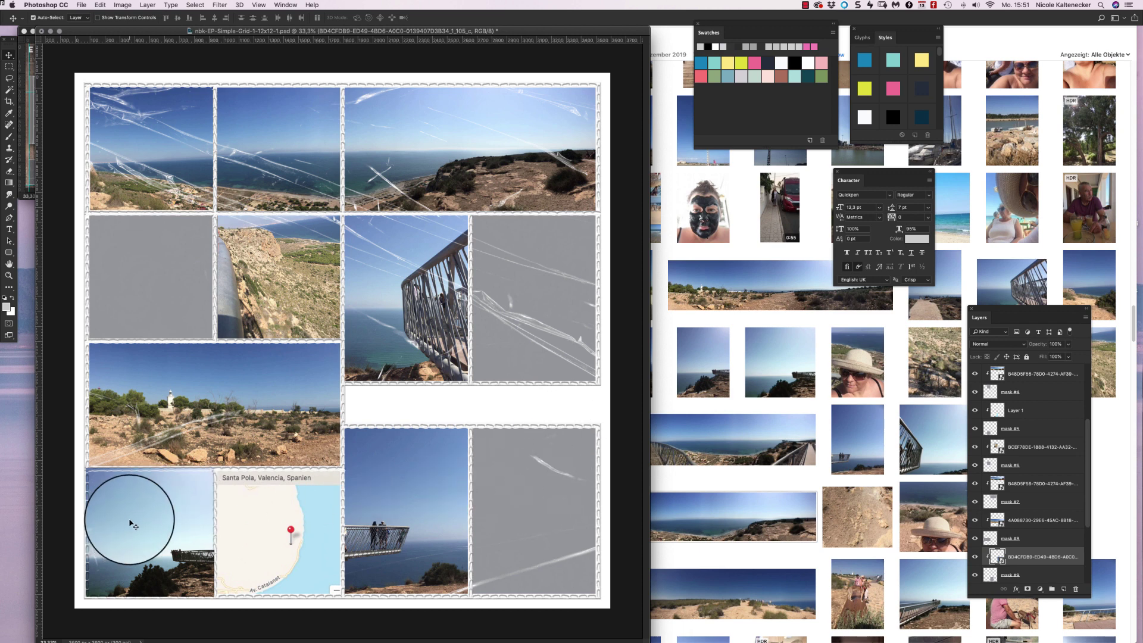
Step: Move the remaining platform photo above the mask #2 layer and clip it into the first bottom-row pocket
left_click_drag(130, 523, 118, 443)
left_click(161, 545)
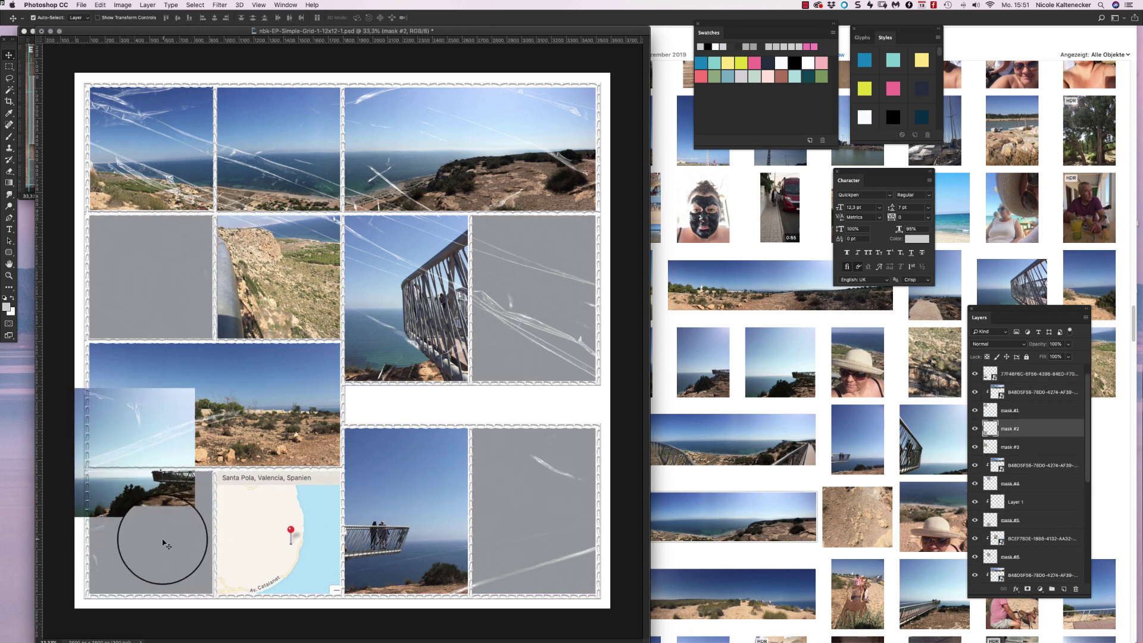
left_click_drag(1036, 373, 1036, 389)
left_click_drag(178, 422, 200, 501)
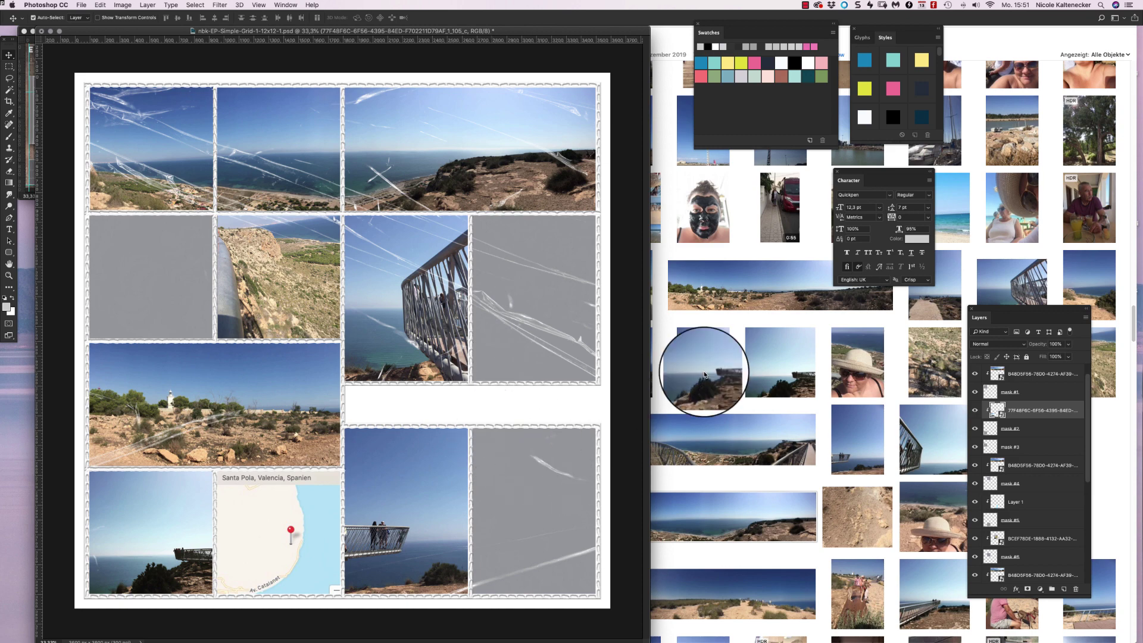
Step: Switch to Finder and open the __NBK folder in a new window
left_click(678, 420)
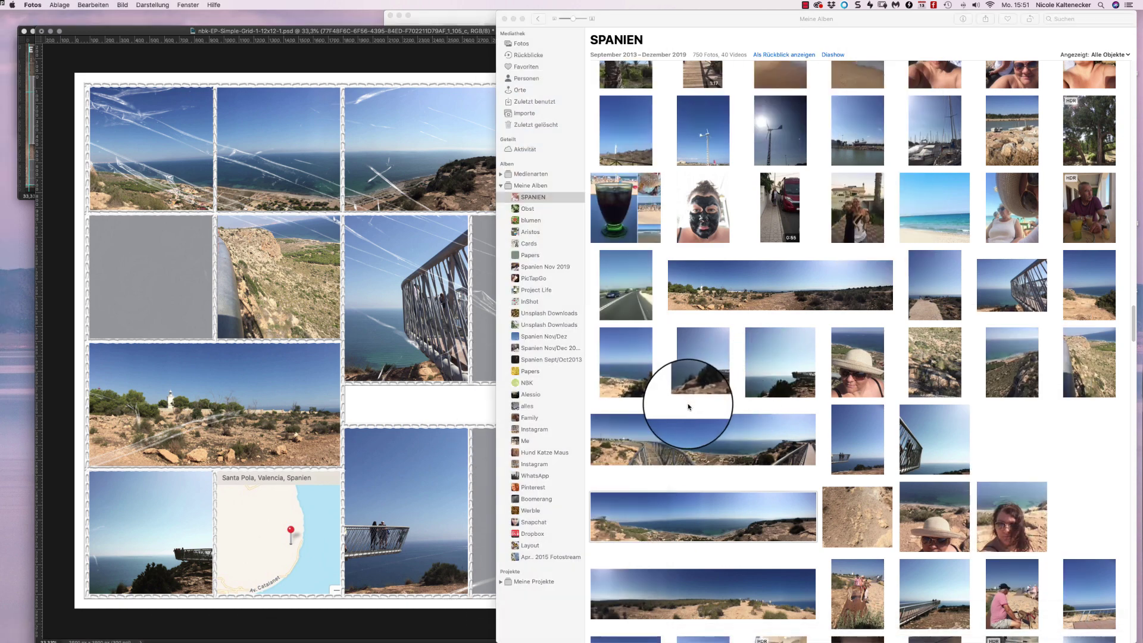
mouse_move(396, 637)
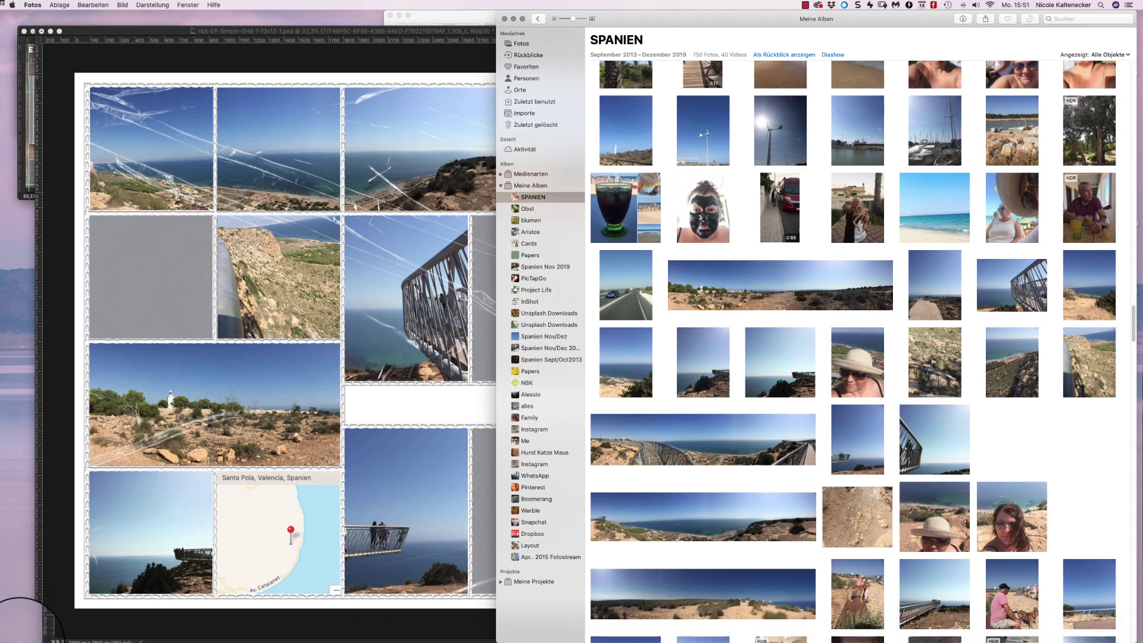
left_click(11, 632)
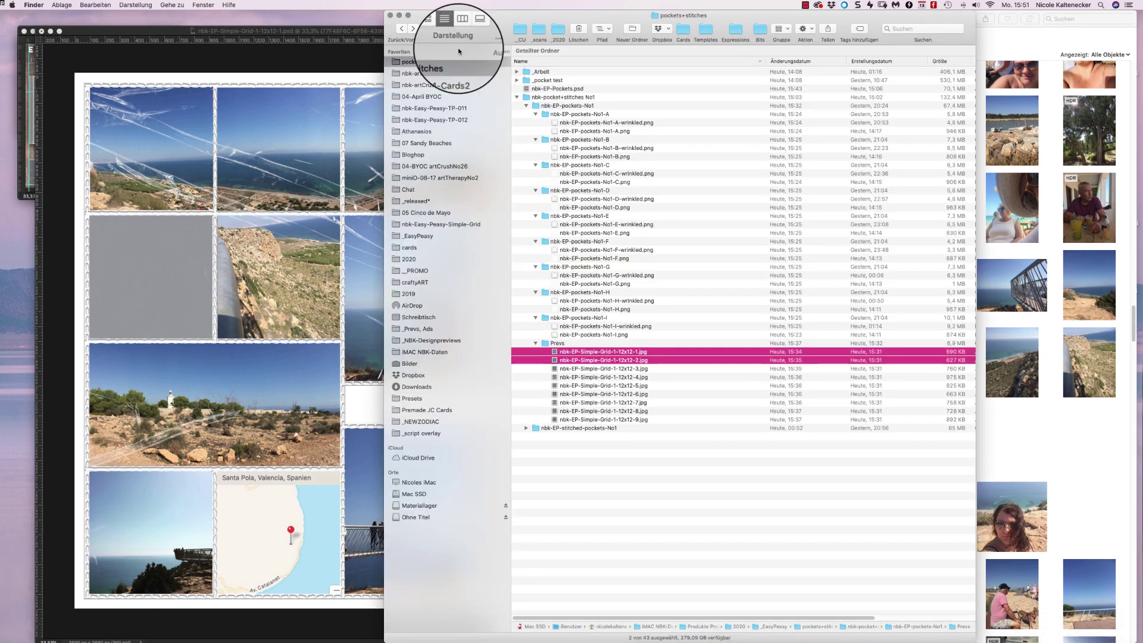
key("super+n")
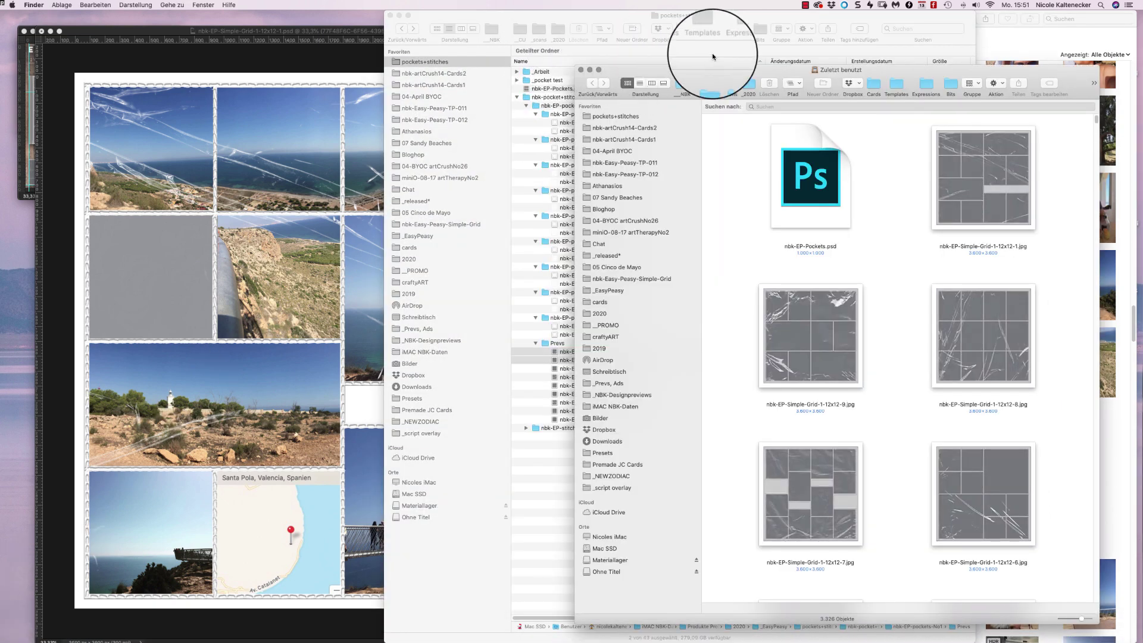
left_click_drag(690, 70, 550, 22)
left_click(527, 29)
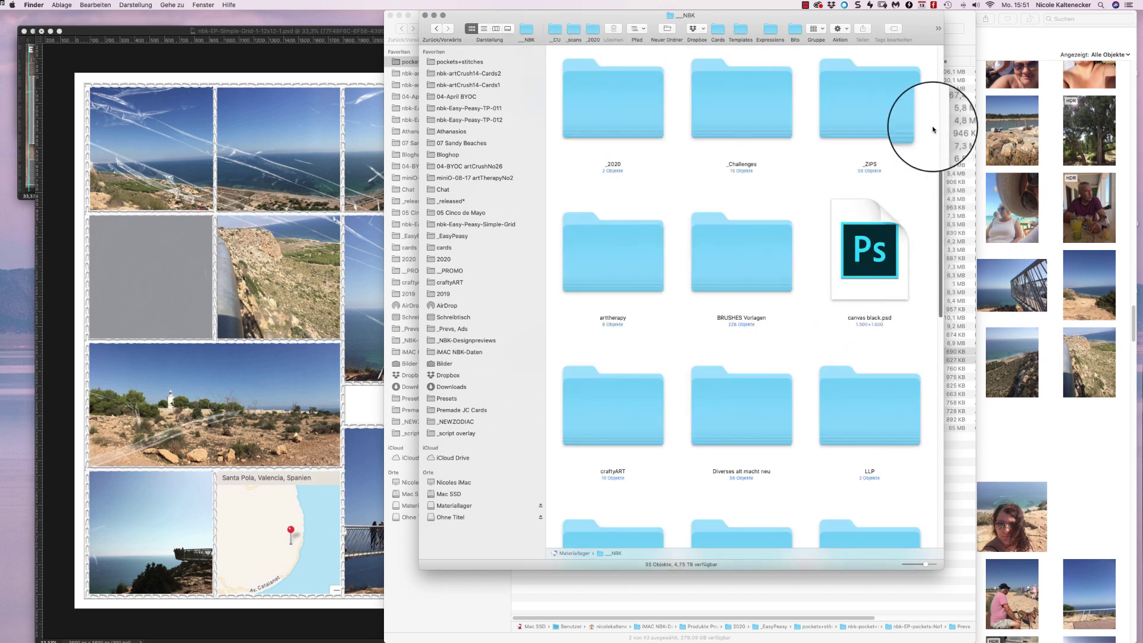
Step: Open the *08 Roadtrip2017 folder inside the _2017 erledigt folder
scroll(927, 64, "up", 5)
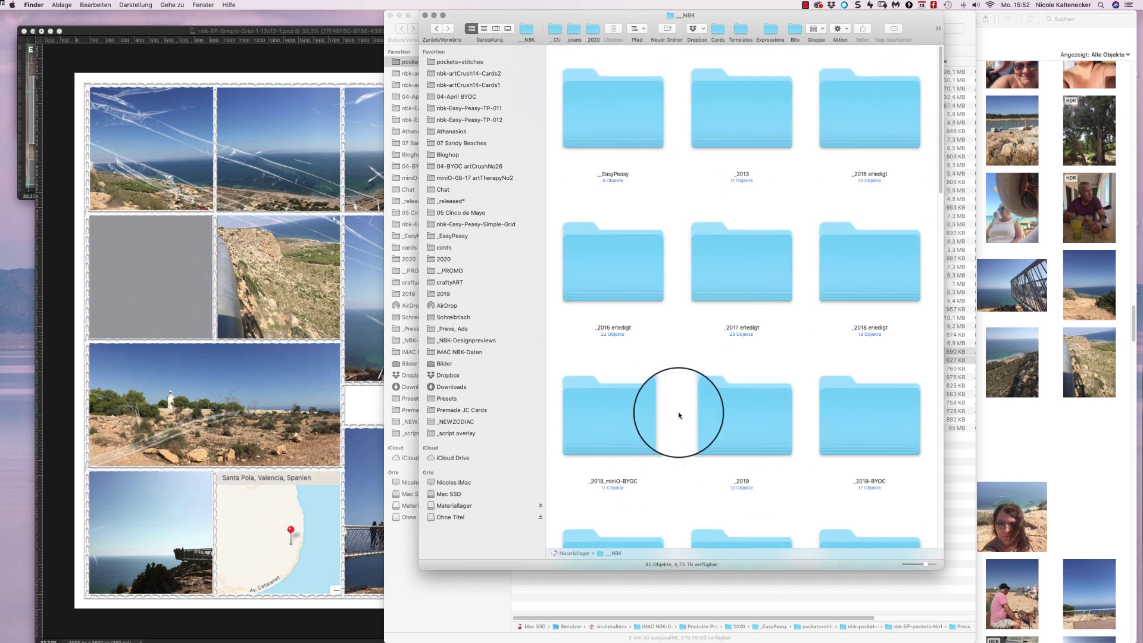
double_click(783, 275)
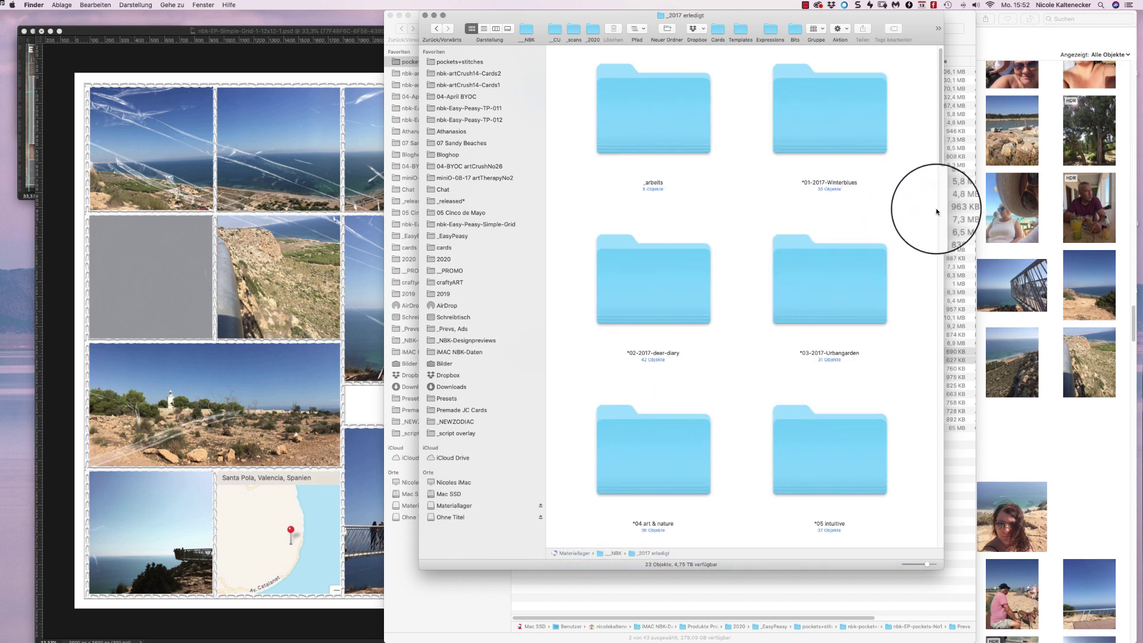
scroll(940, 190, "down", 1)
left_click_drag(940, 190, 895, 285)
left_click(665, 344)
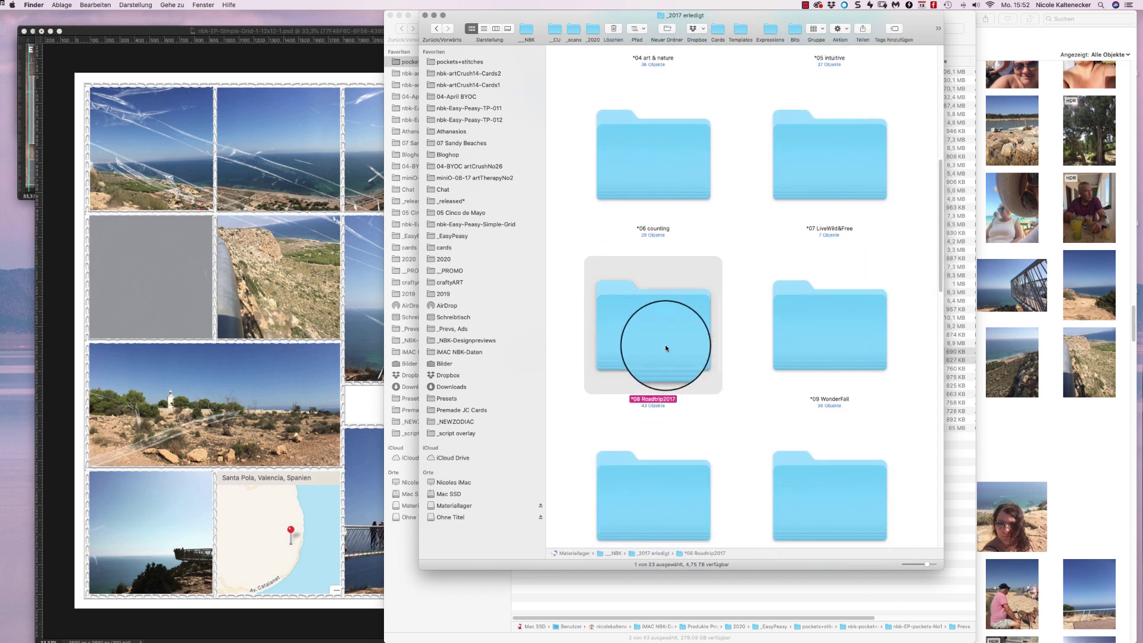
mouse_move(665, 344)
left_mouse_down()
mouse_move(655, 312)
mouse_move(658, 323)
left_mouse_up()
double_click(669, 322)
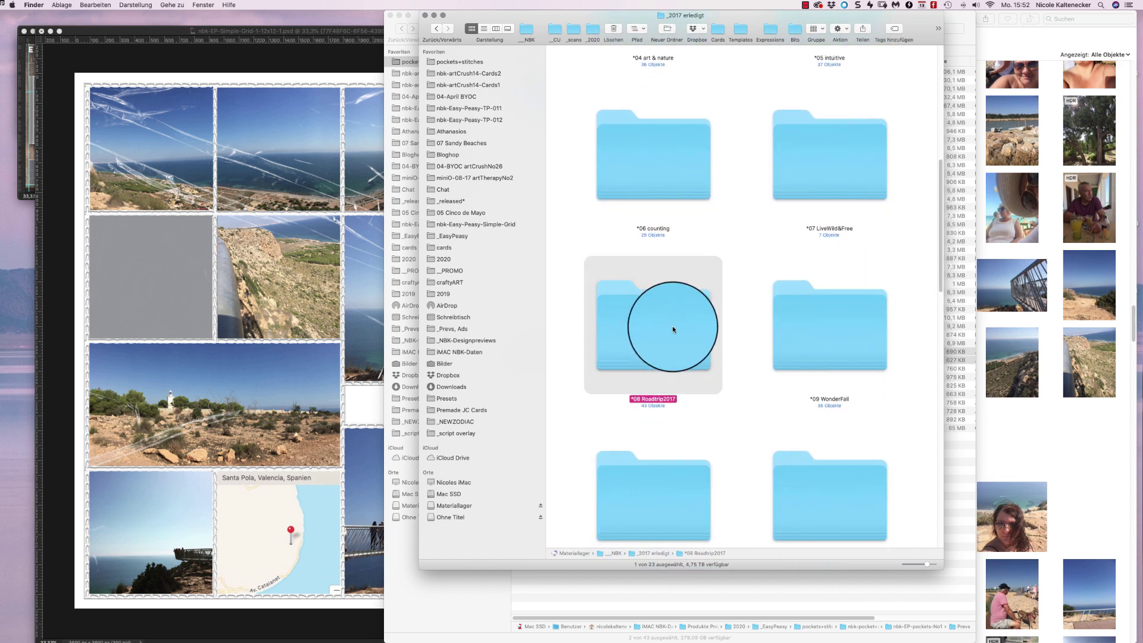
Step: Open the nbk-Roadtrip-Cards2 folder and show the card files in its 3x3 subfolder as icons
left_click_drag(624, 103, 625, 113)
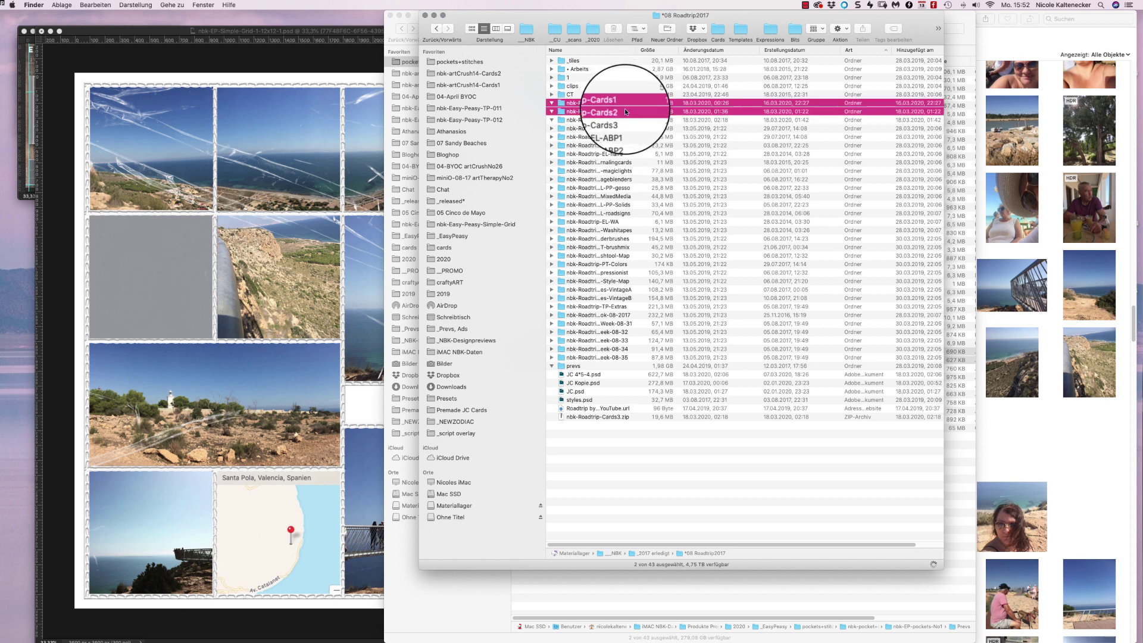
key("super+o")
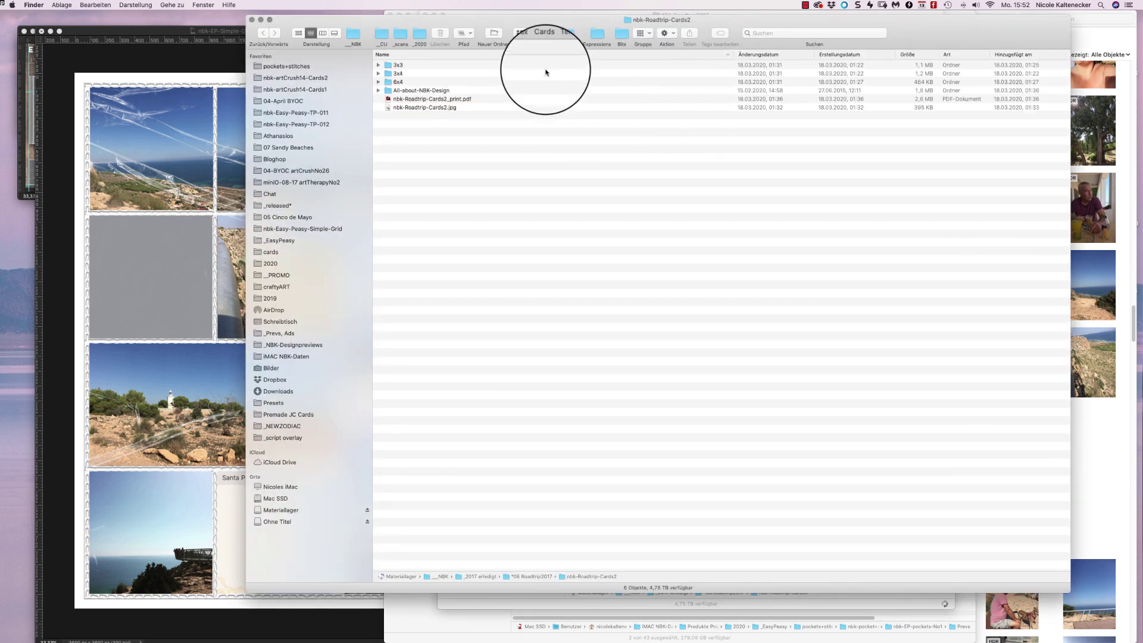
left_click(426, 66)
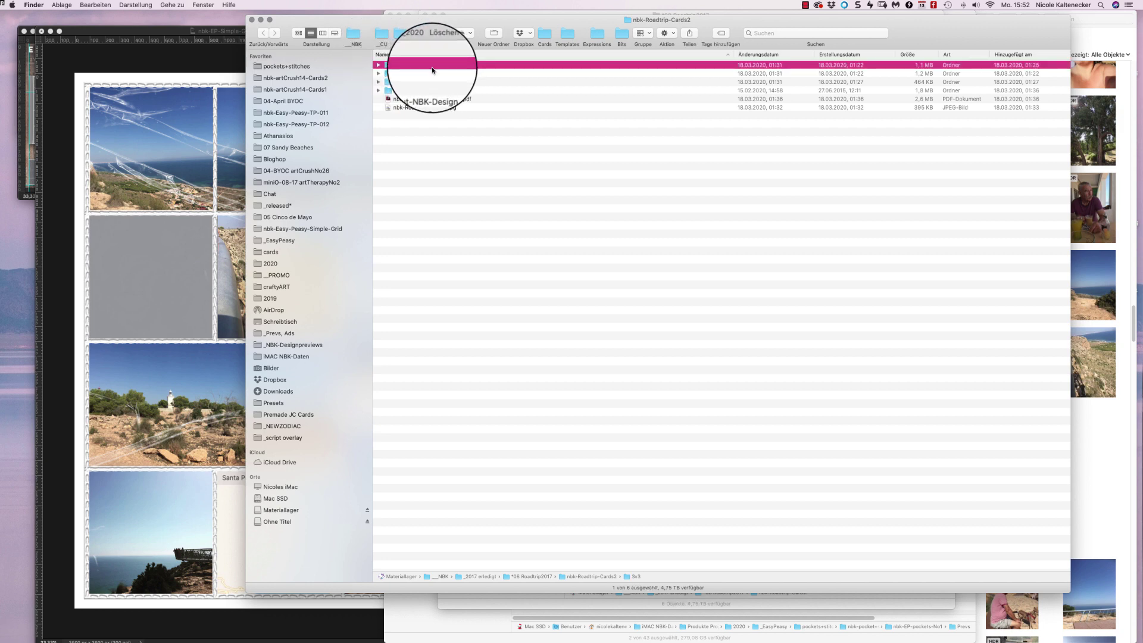
double_click(433, 70)
left_click(298, 32)
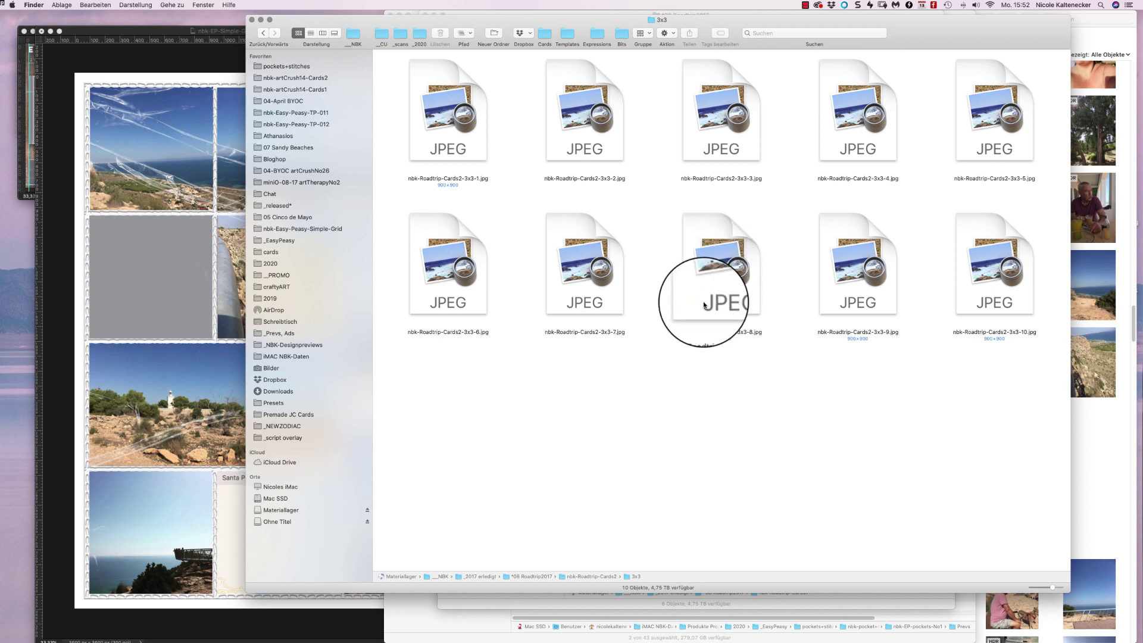
left_click_drag(768, 19, 799, 36)
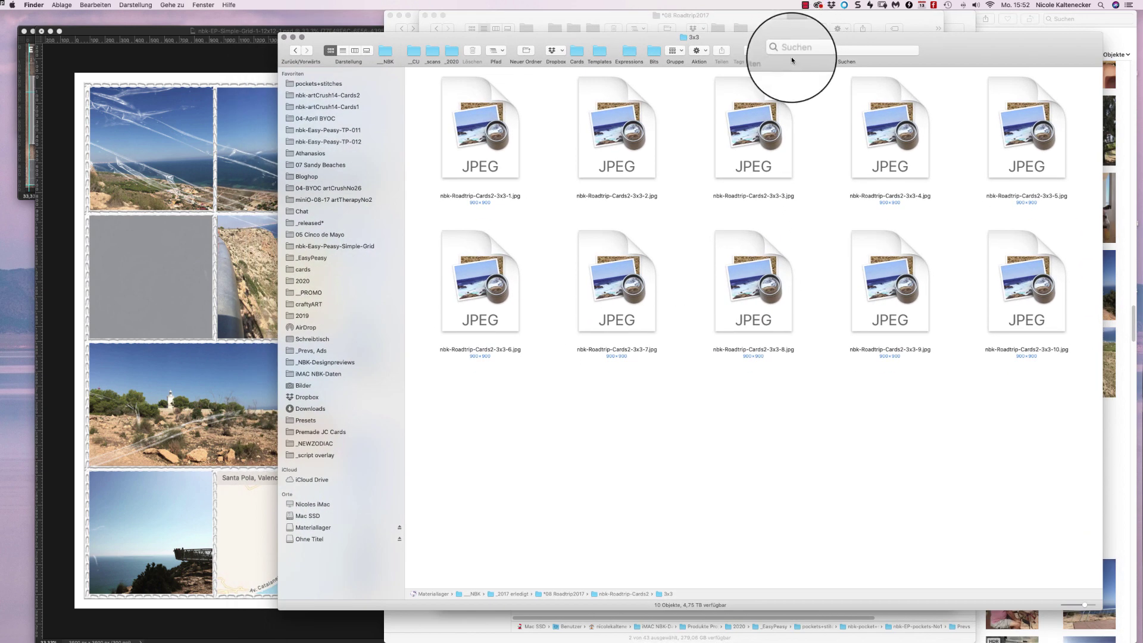
Step: Preview the 3x3 Roadtrip cards, starting with nbk-Roadtrip-Cards2-3x3-1.jpg and ending with nbk-Roadtrip-Cards2-3x3-10.jpg
left_click(511, 149)
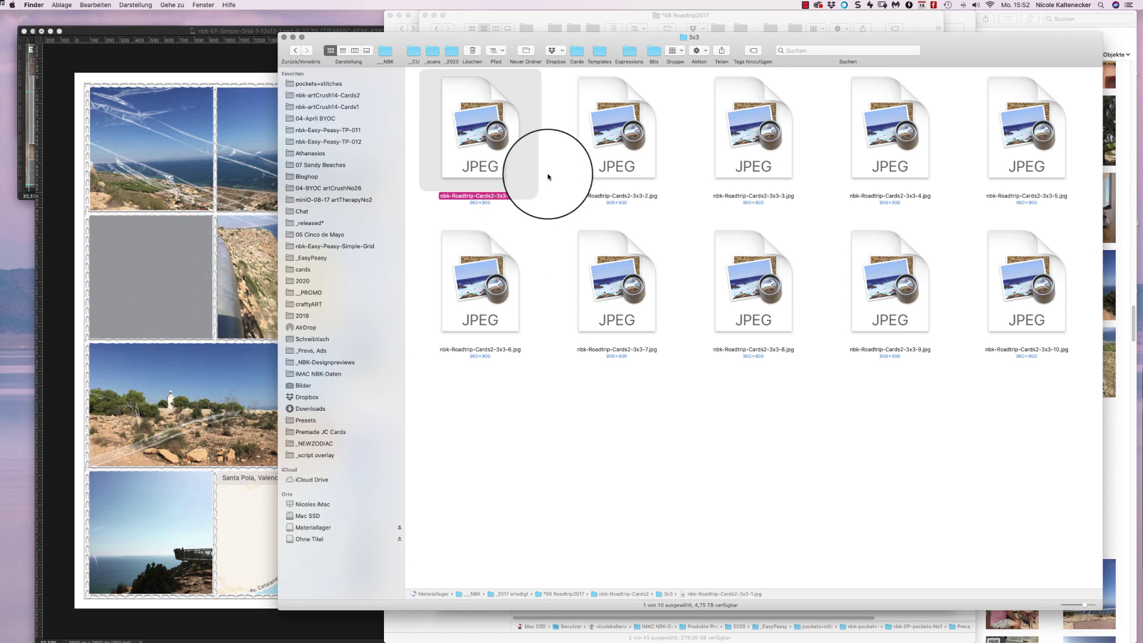
key("space")
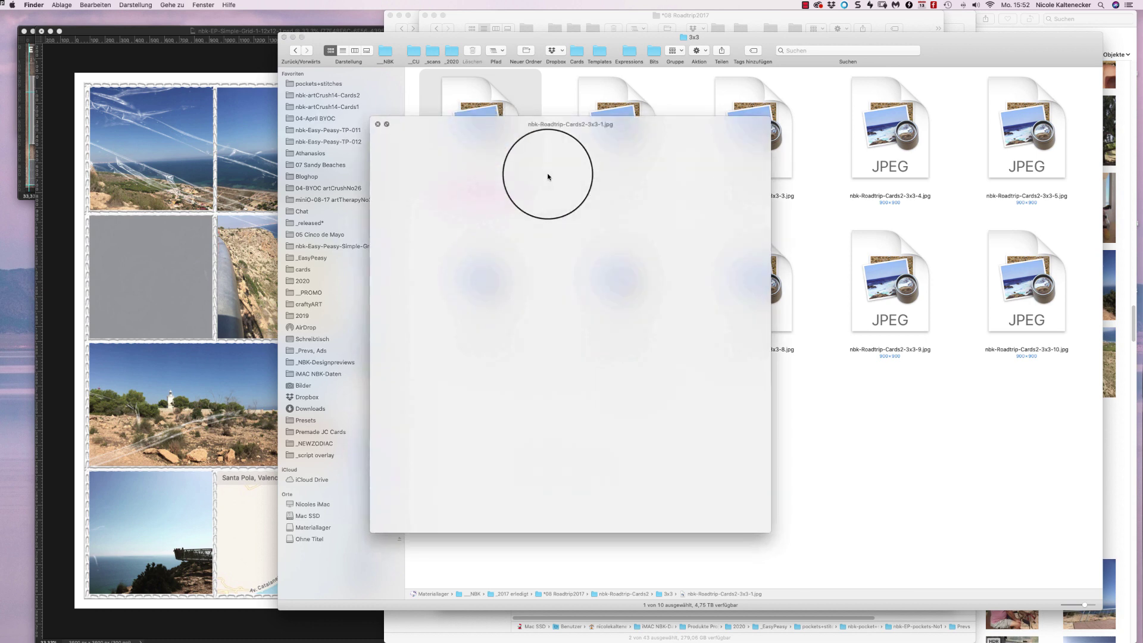
key("Right")
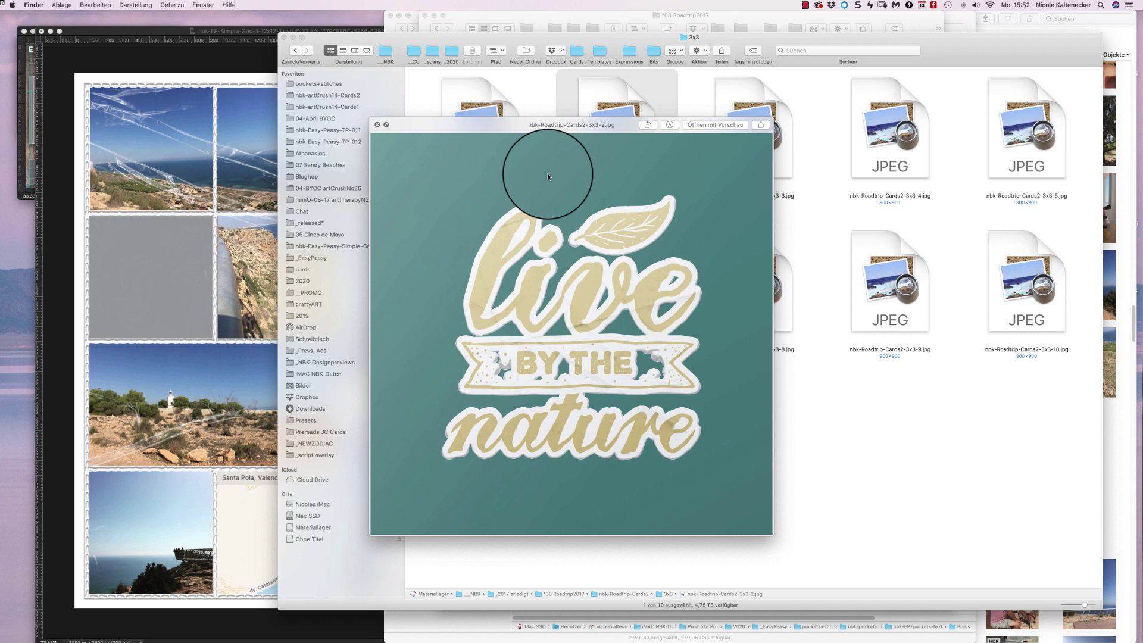
key("Right")
key("Right")
key("Right")
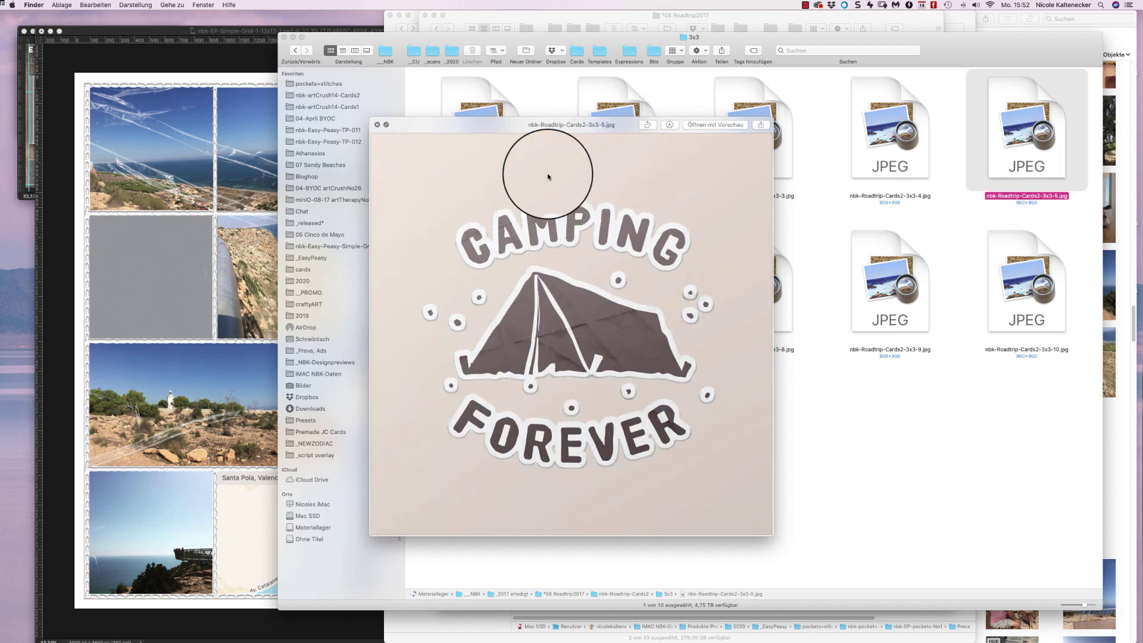
key("Down")
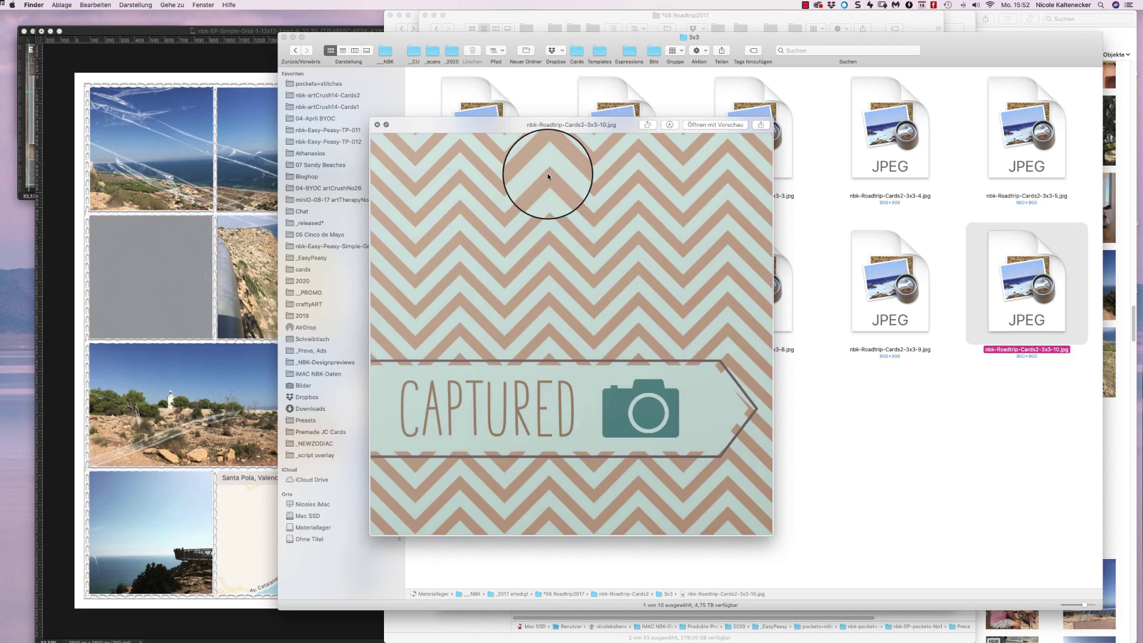
key("space")
Step: Place nbk-Roadtrip-Cards2-3x3-10.jpg in Photoshop above the mask #3 layer, sized to fit and clipped into the first second-row pocket
left_click_drag(1019, 275, 492, 391)
left_click(171, 280)
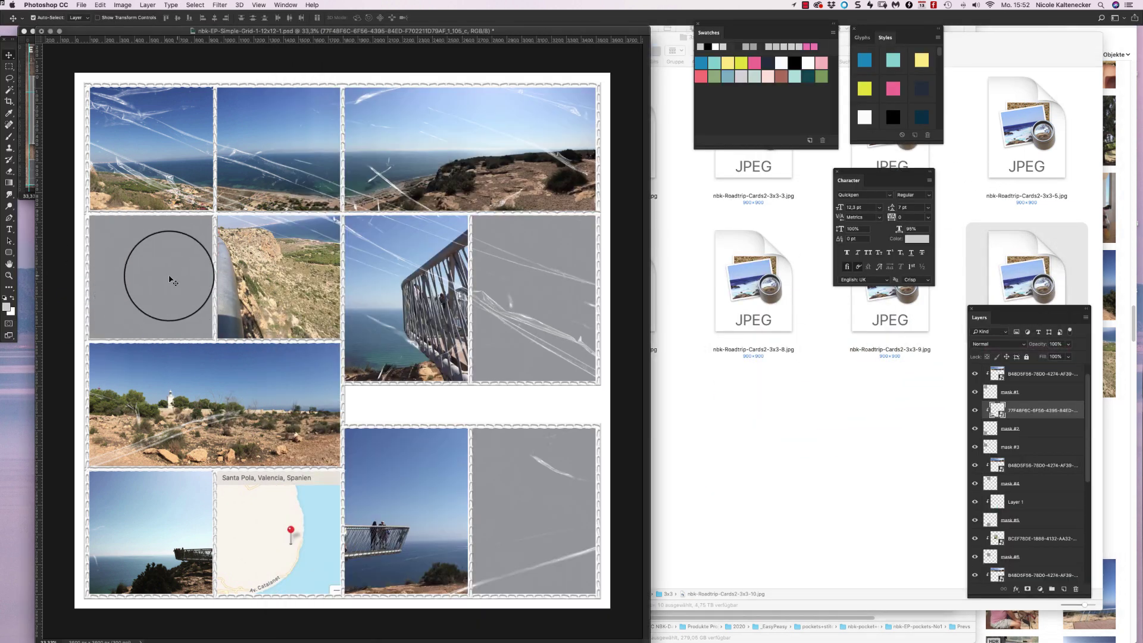
left_click(176, 280)
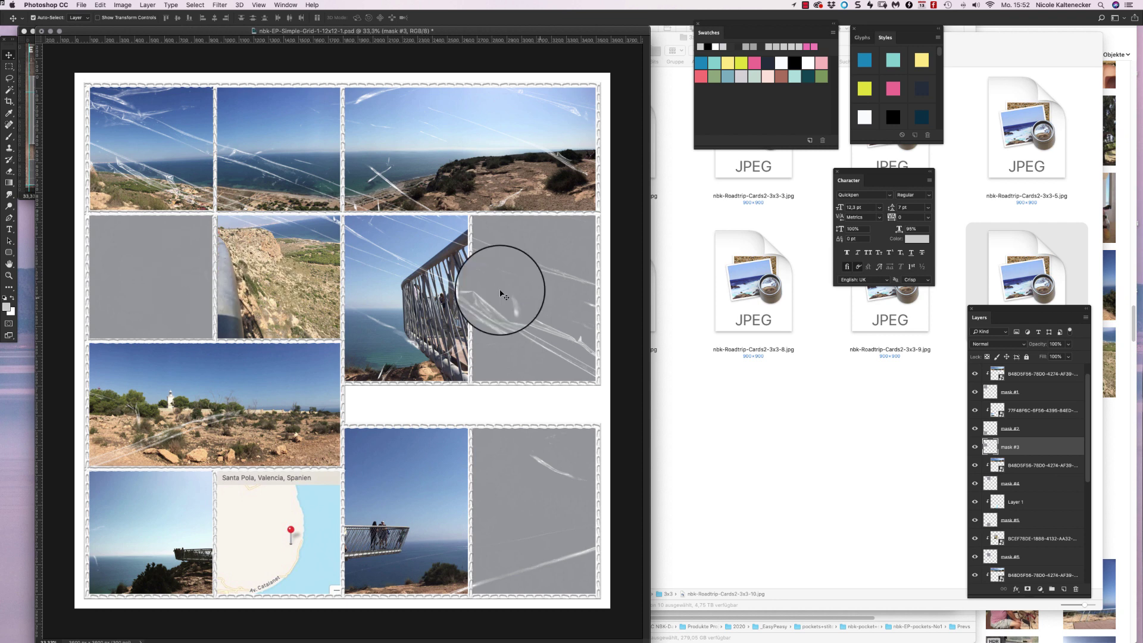
left_click(982, 294)
left_click_drag(1008, 311, 311, 247)
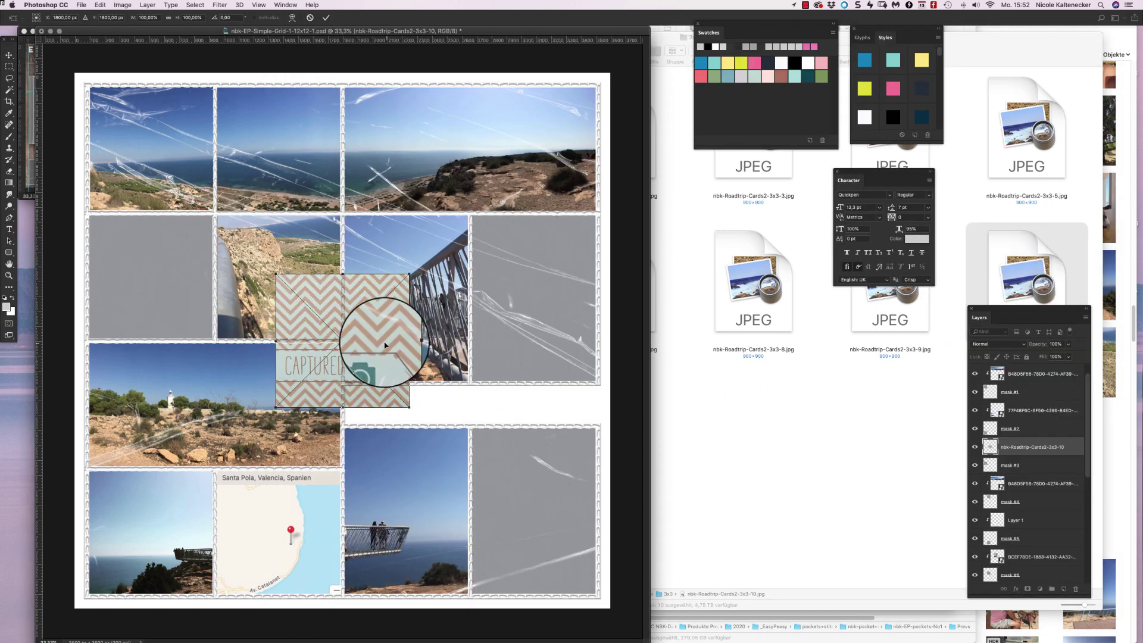
left_click_drag(384, 344, 190, 268)
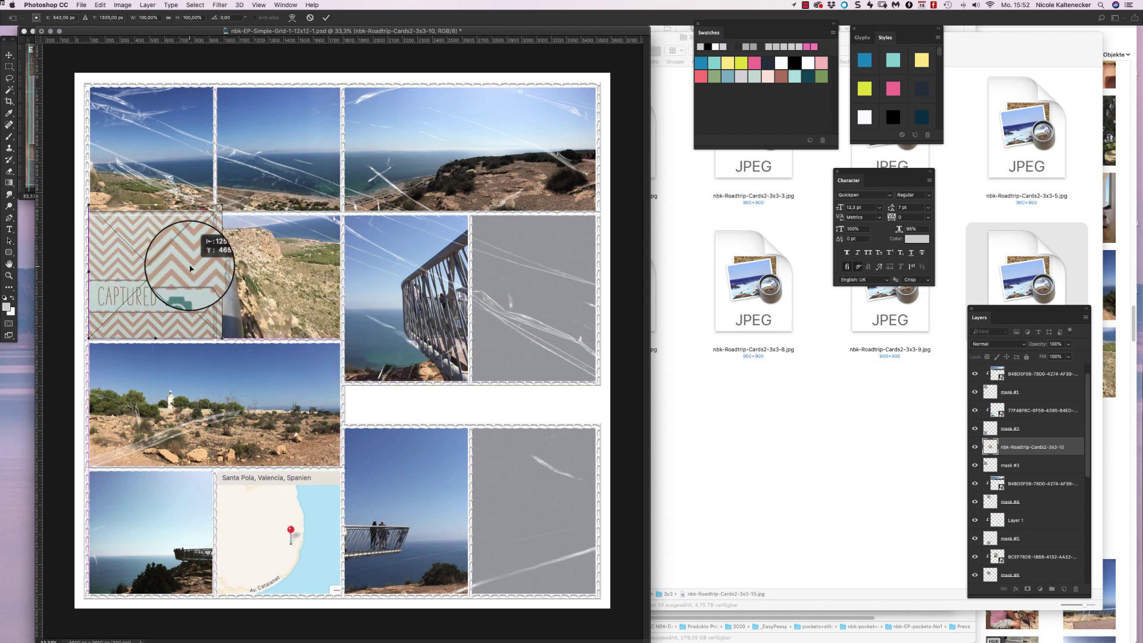
left_click_drag(222, 206, 218, 210)
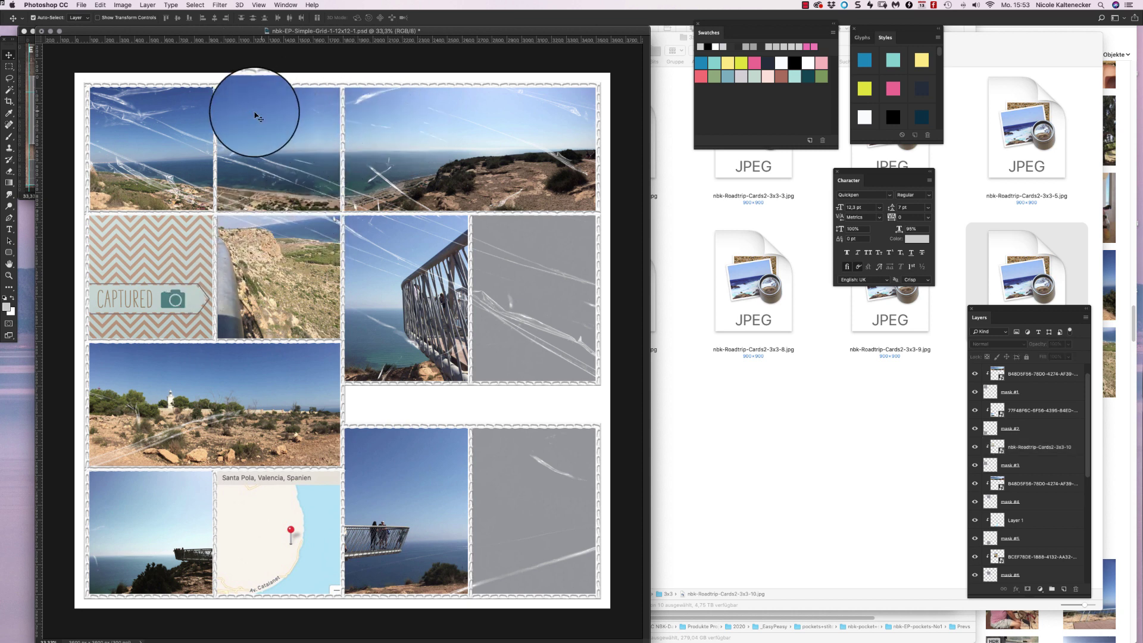
Step: Open the CAPTURED card's smart object contents, move its window clear of the page's upper photos, and activate the Eyedropper tool
left_click(231, 176)
left_click(168, 282)
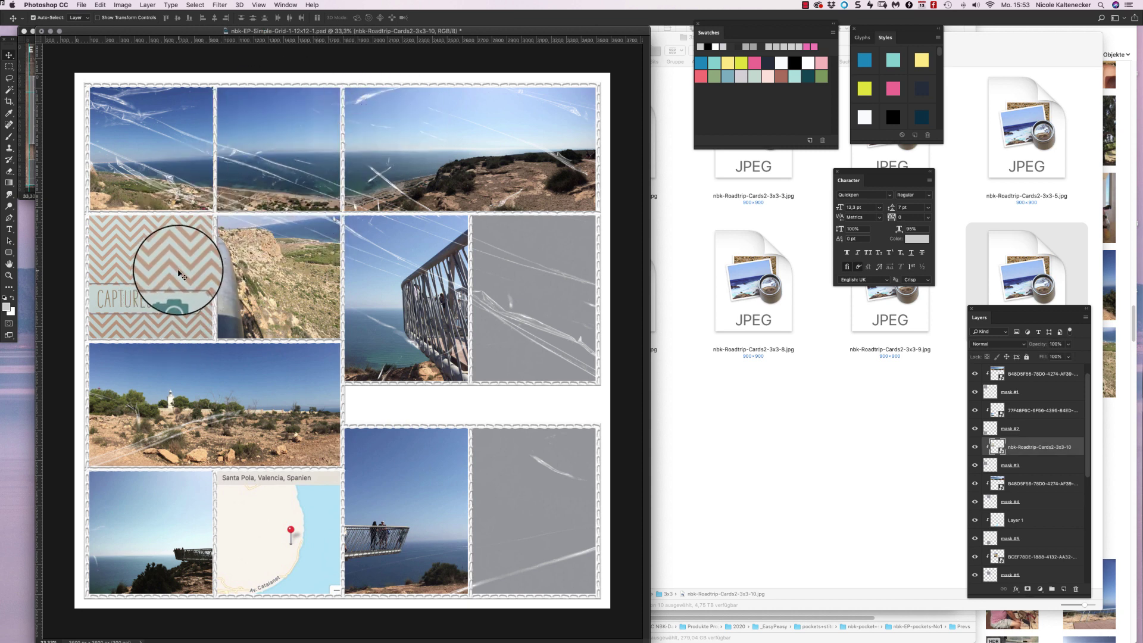
double_click(995, 447)
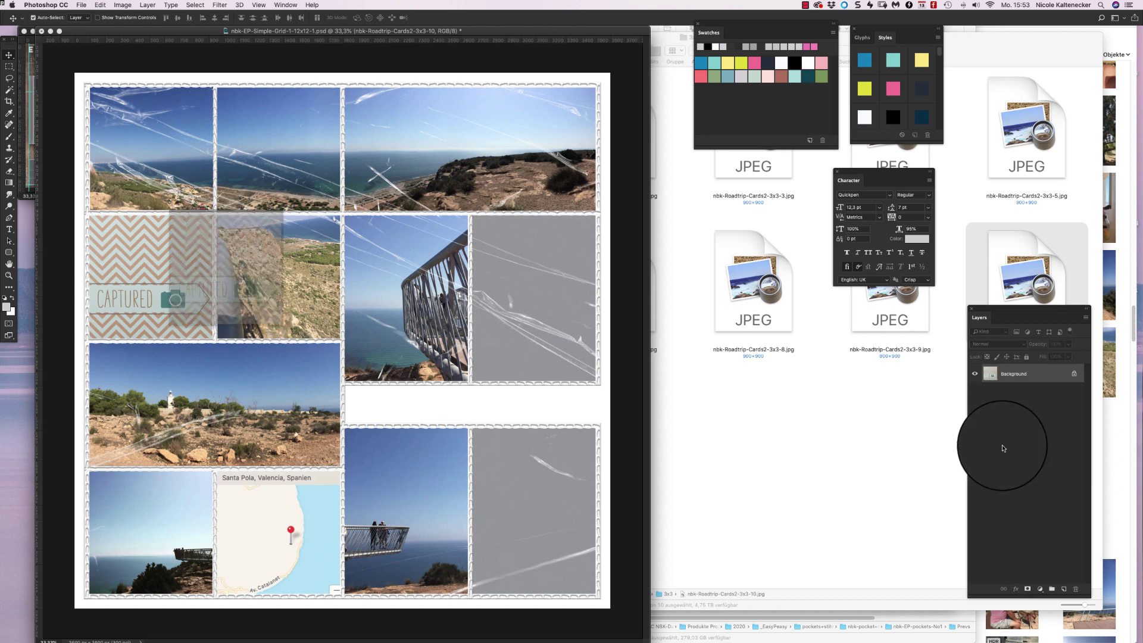
left_click_drag(319, 60, 537, 93)
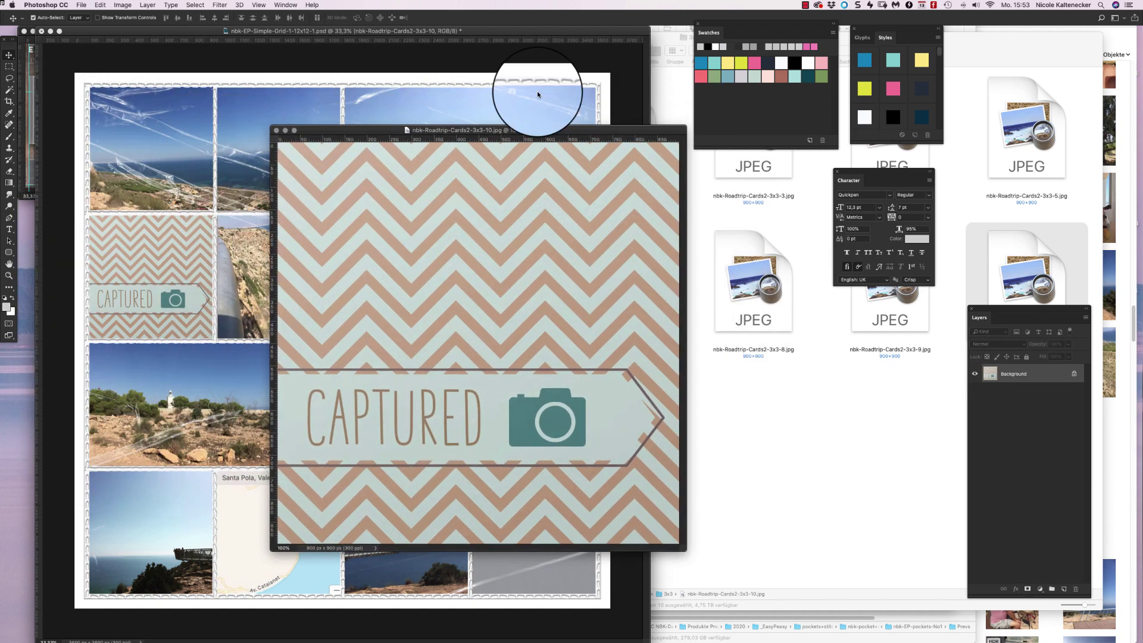
left_click_drag(320, 132, 350, 136)
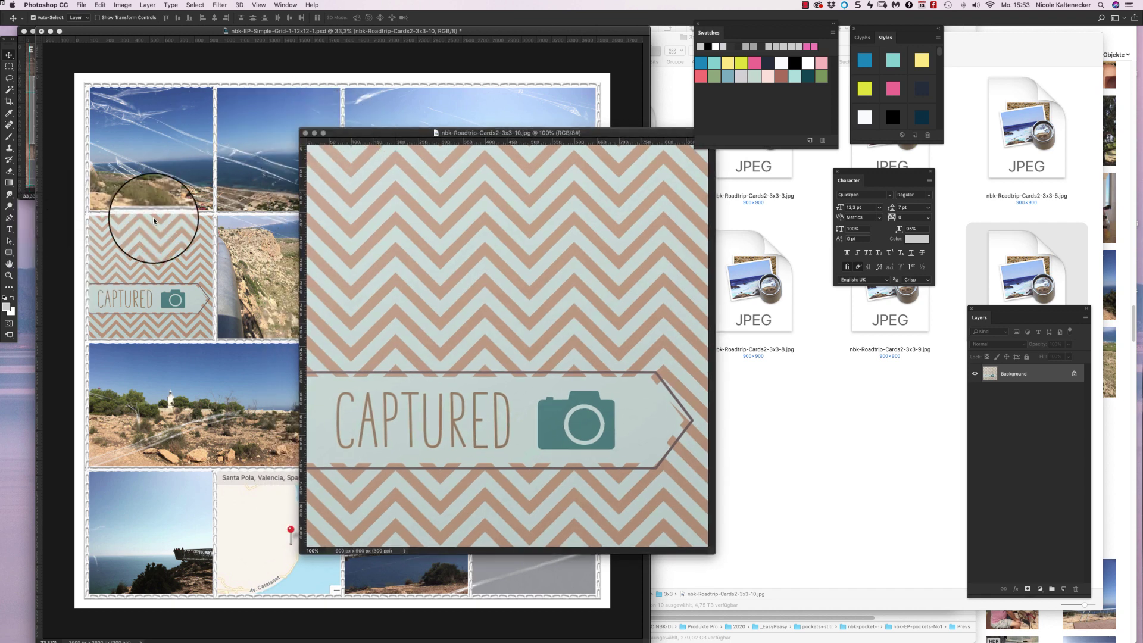
left_click(9, 113)
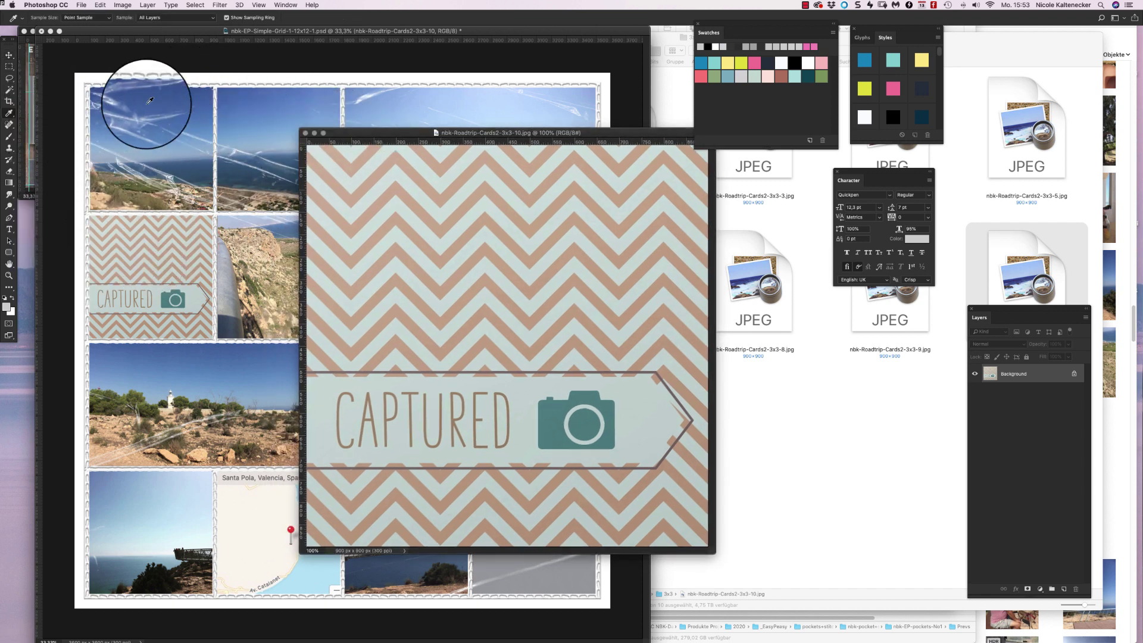
left_click_drag(150, 100, 179, 49)
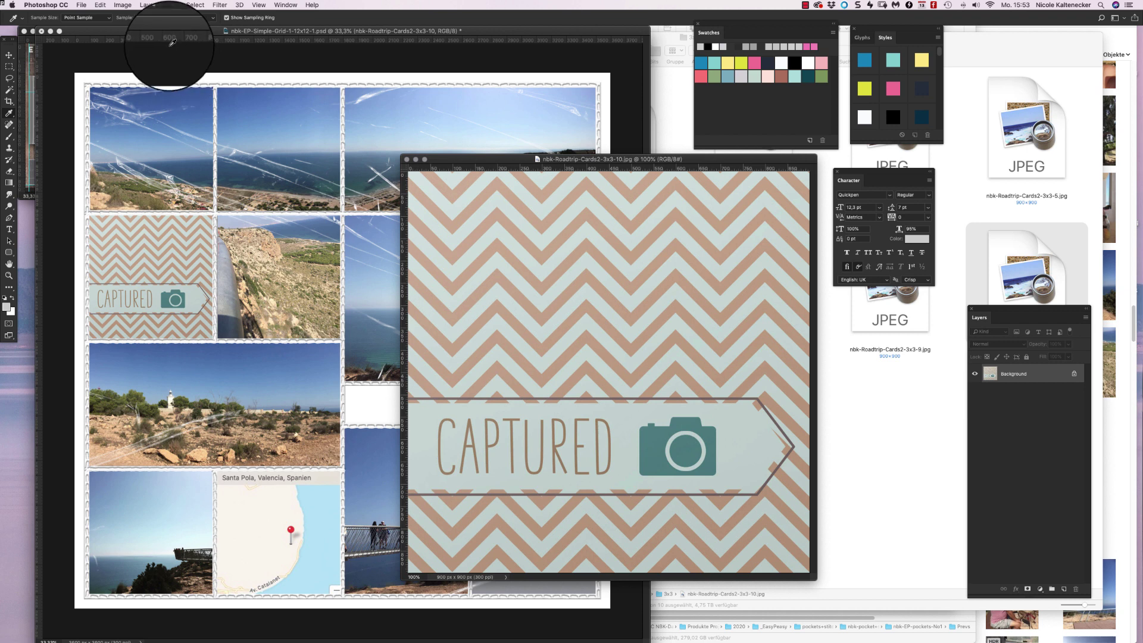
Step: Start the Replace Color adjustment on the CAPTURED card and sample its pale mint background colour
left_click(122, 5)
mouse_move(129, 16)
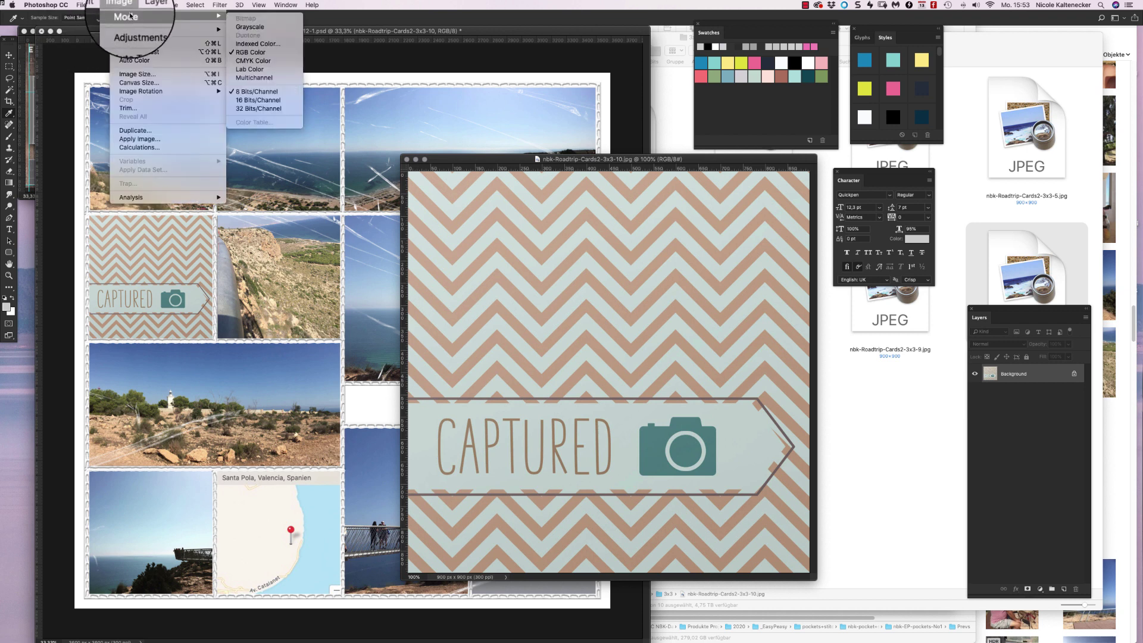
mouse_move(210, 34)
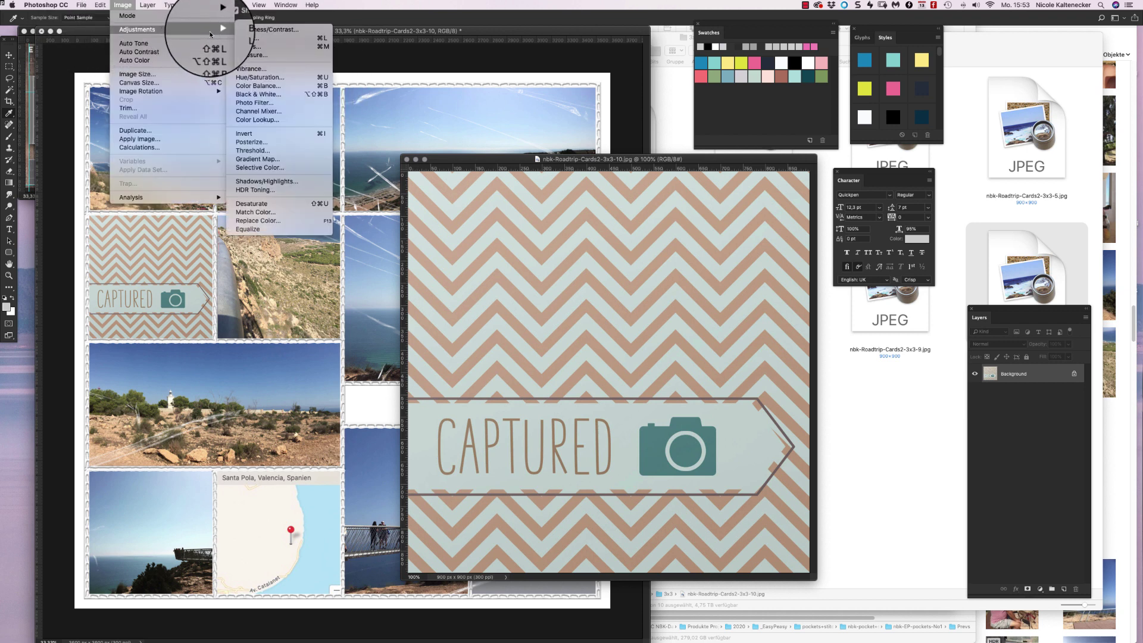
left_click(308, 219)
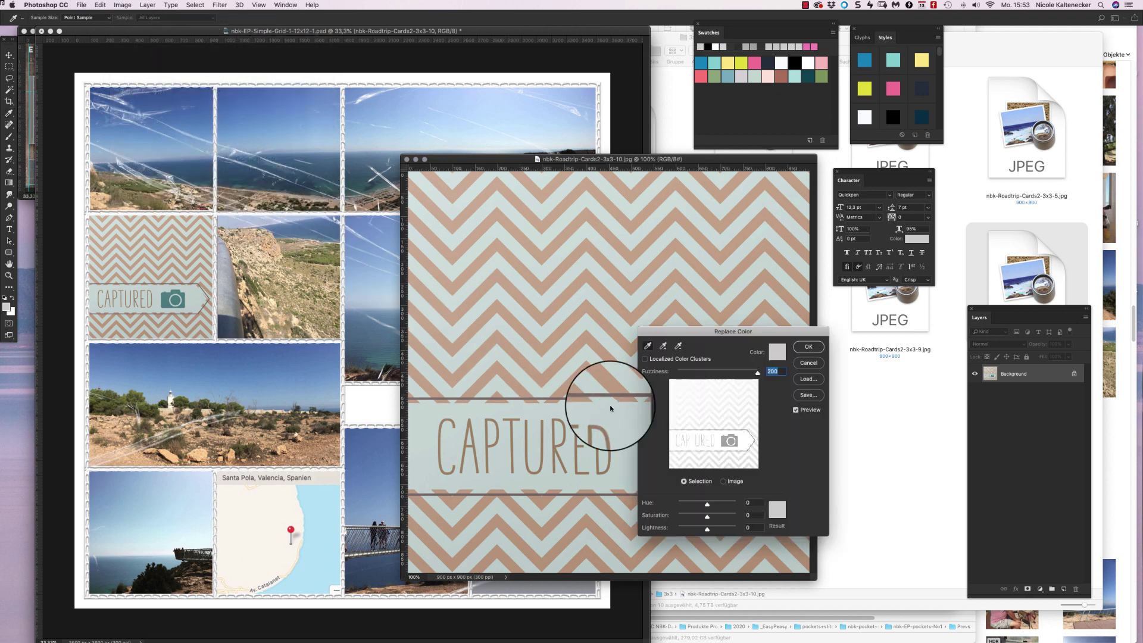
left_click_drag(750, 338, 824, 276)
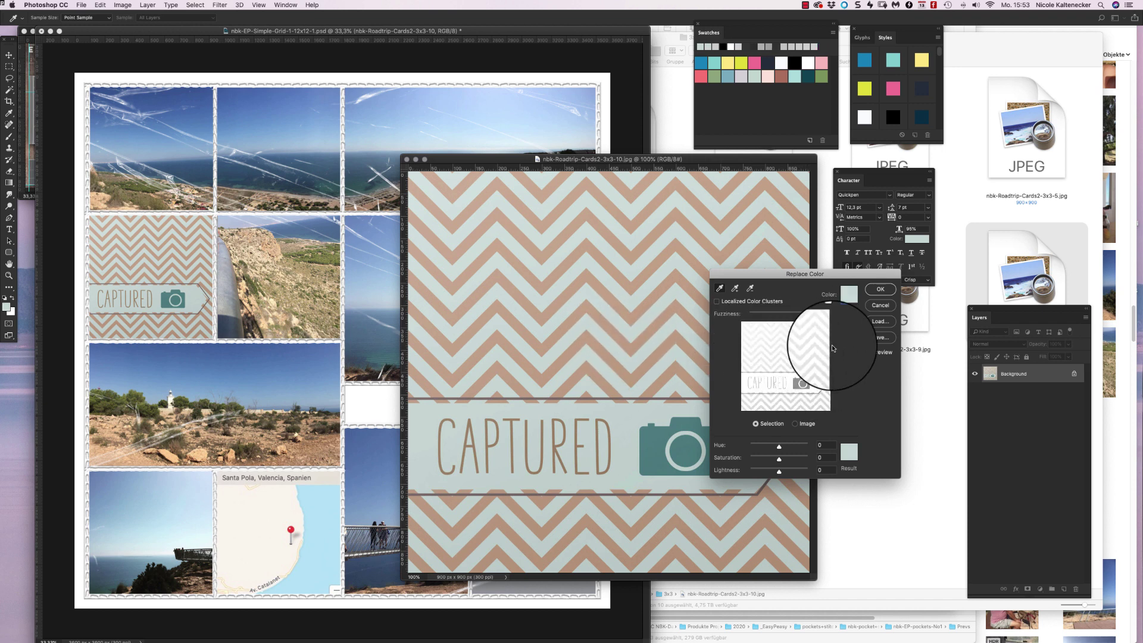
Step: Try a negative hue shift in Replace Color, reset the settings, and test the fuzziness at 0 and 200
mouse_move(779, 447)
left_mouse_down()
mouse_move(766, 450)
mouse_move(792, 450)
mouse_move(776, 449)
left_mouse_up()
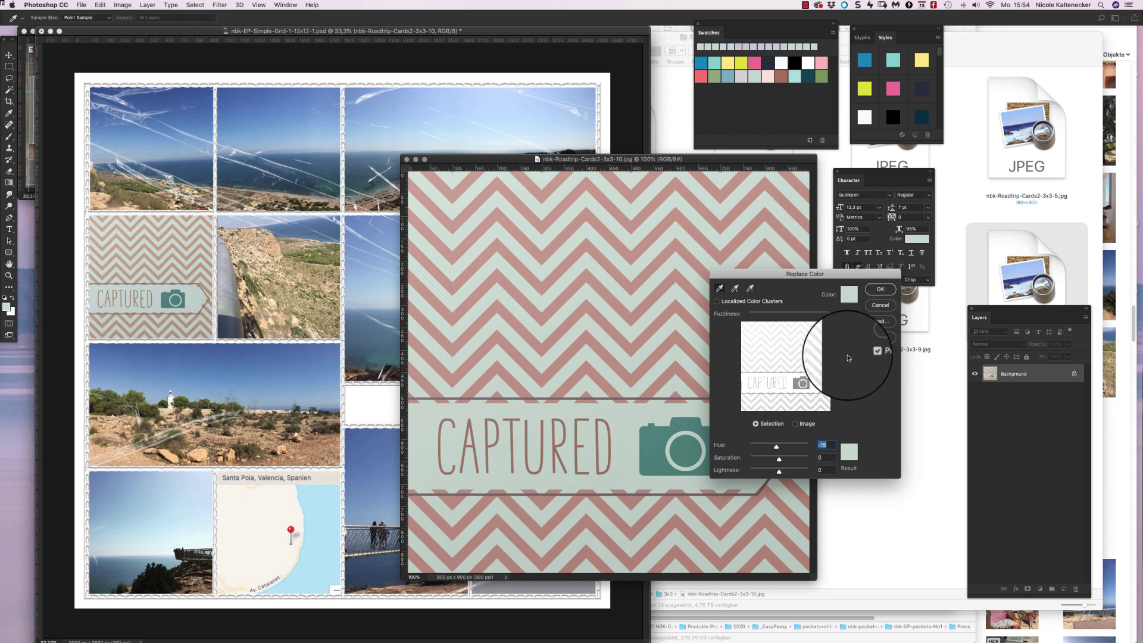
left_click(881, 306, "alt")
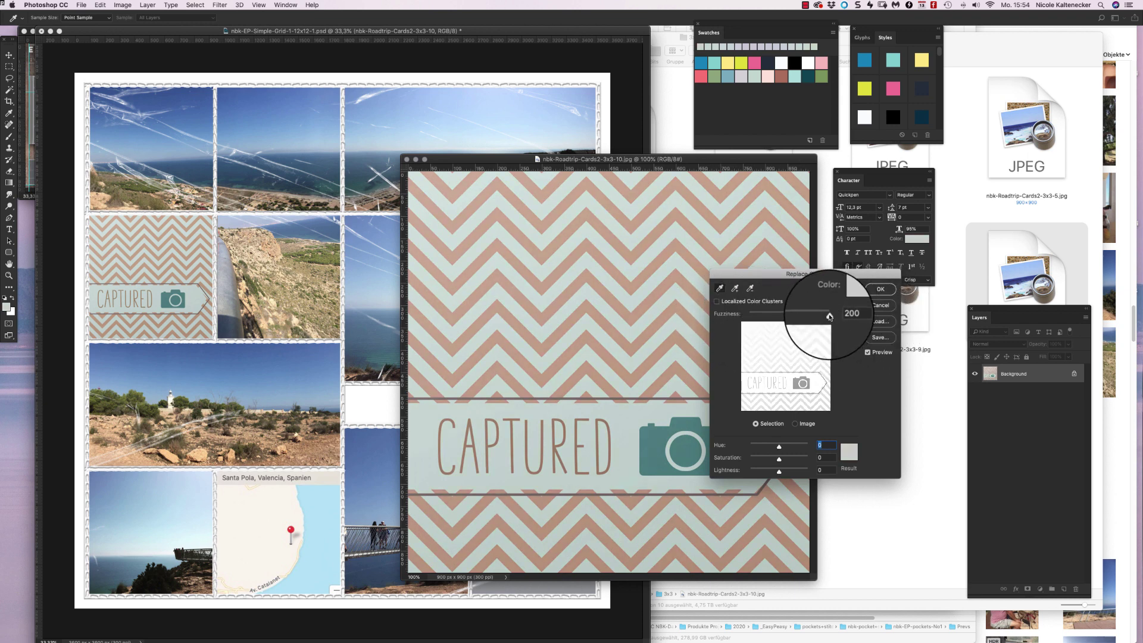
left_click_drag(819, 317, 748, 316)
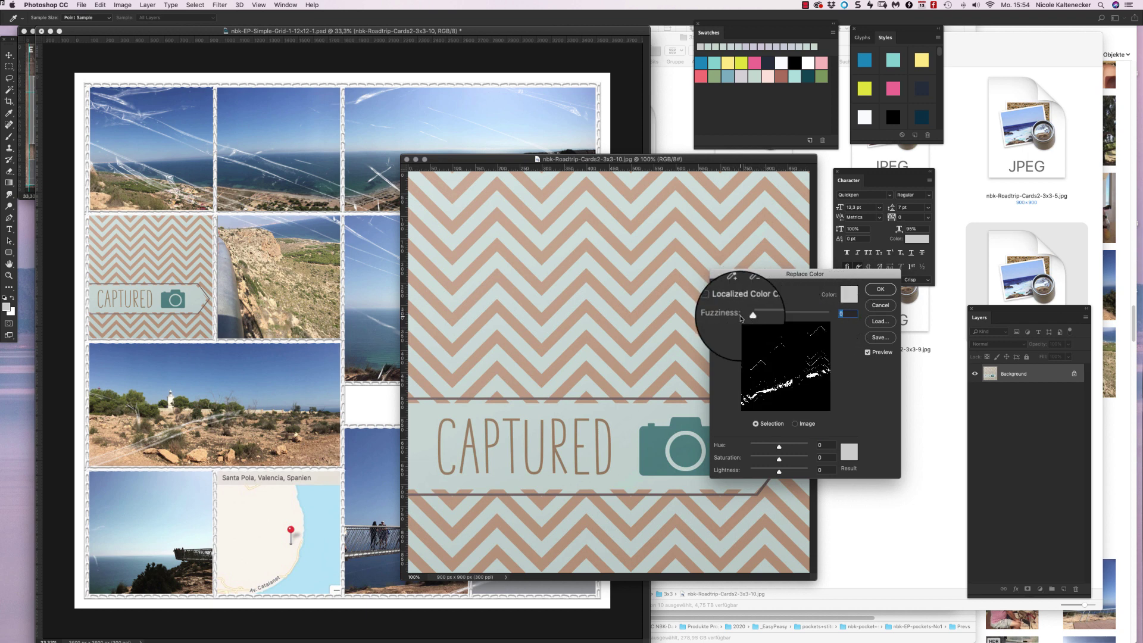
left_click_drag(743, 319, 866, 322)
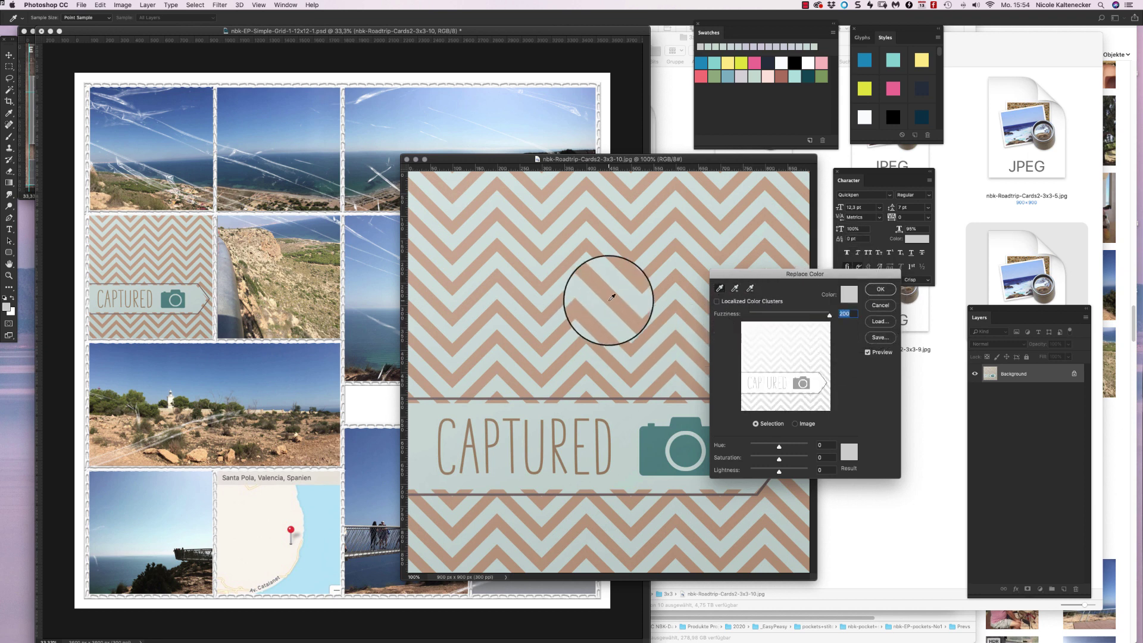
Step: Sample the card's mint background again and set the result colour to the sky blue of the second top-row photo
left_click(617, 327)
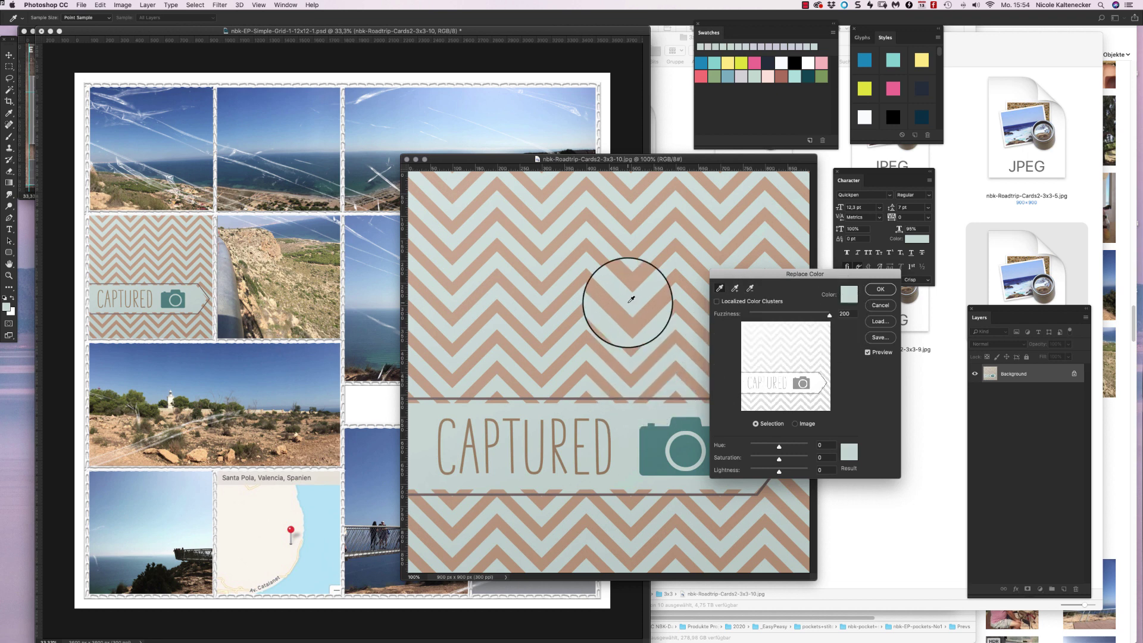
left_click(856, 454)
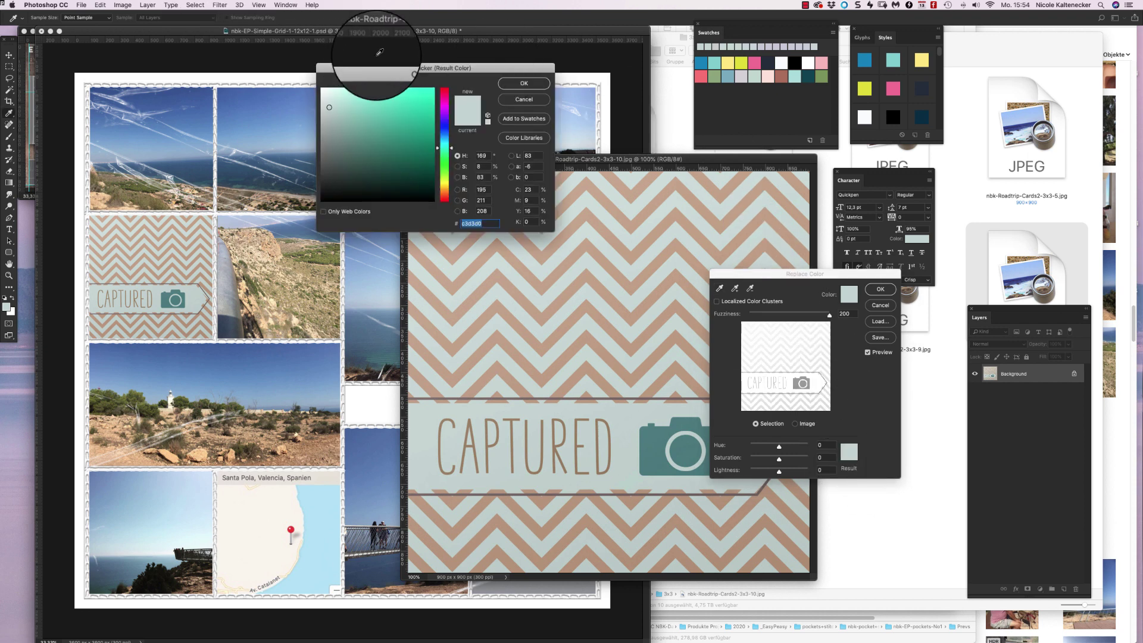
left_click_drag(401, 64, 448, 196)
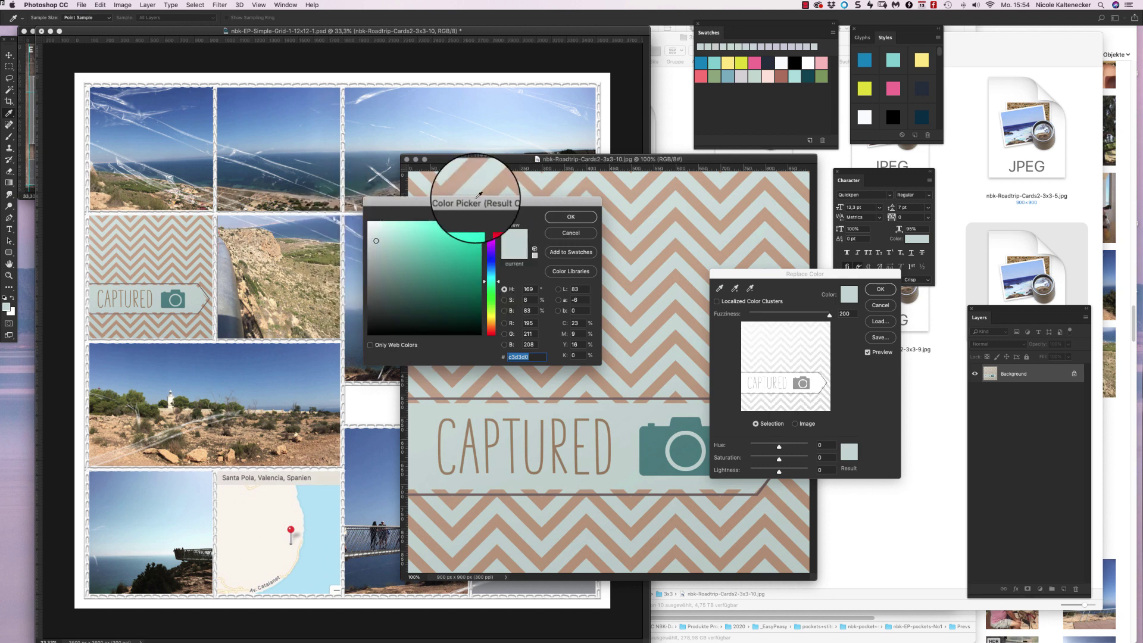
left_click(263, 105)
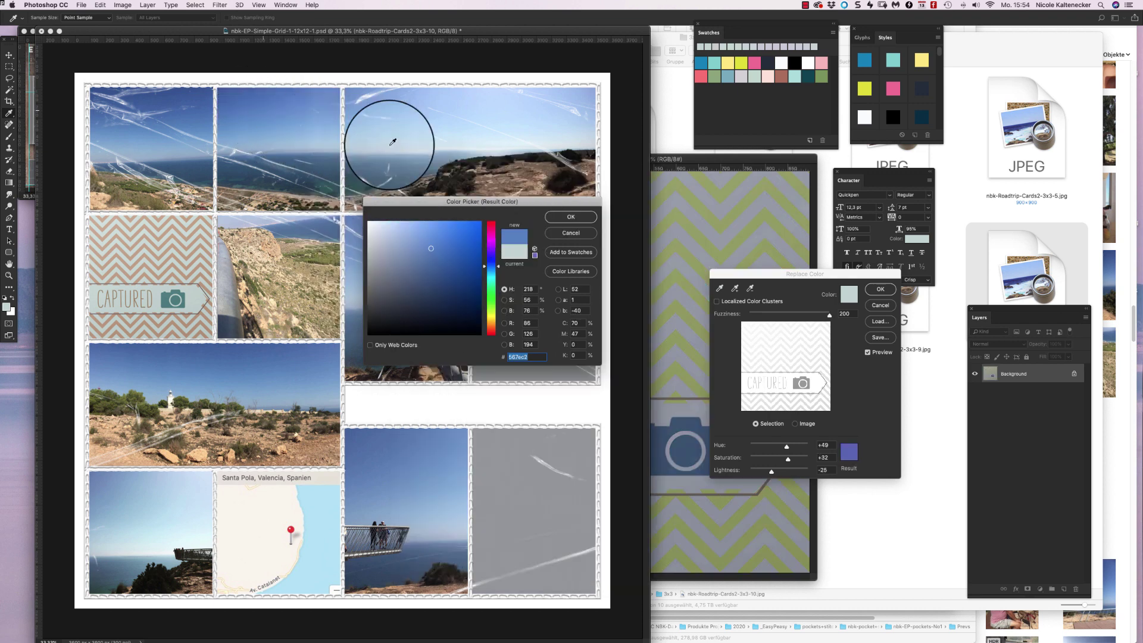
left_click(568, 218)
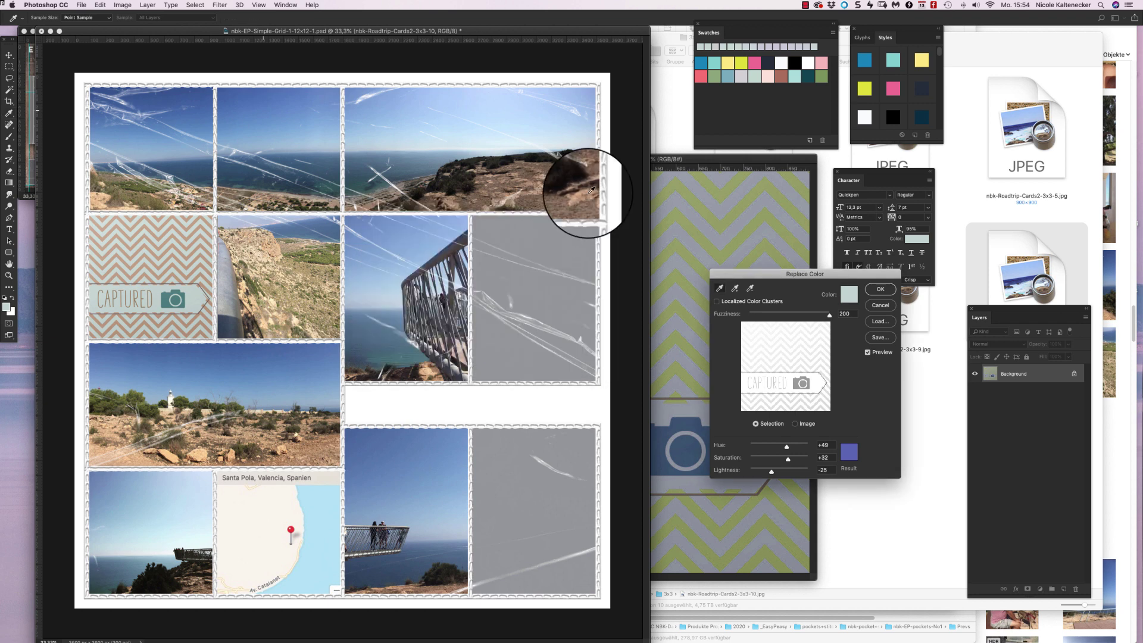
left_click(647, 638)
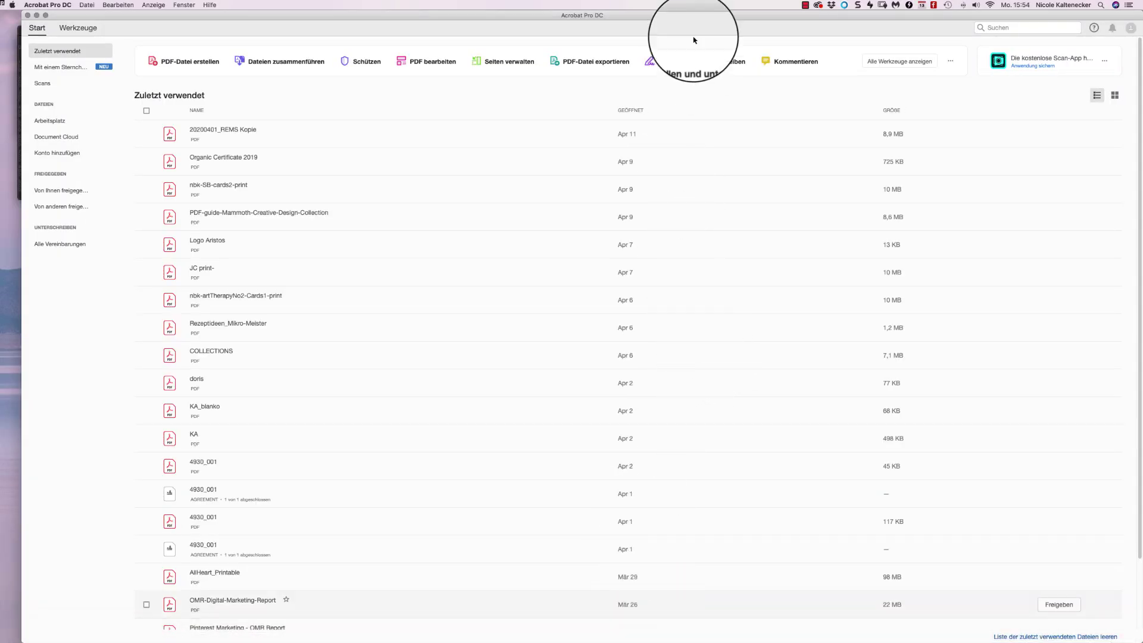
Step: Return from Acrobat to Photoshop, lighten and desaturate the CAPTURED card's replacement colour, apply it, and save and close the card's contents
left_click_drag(690, 15, 712, 7)
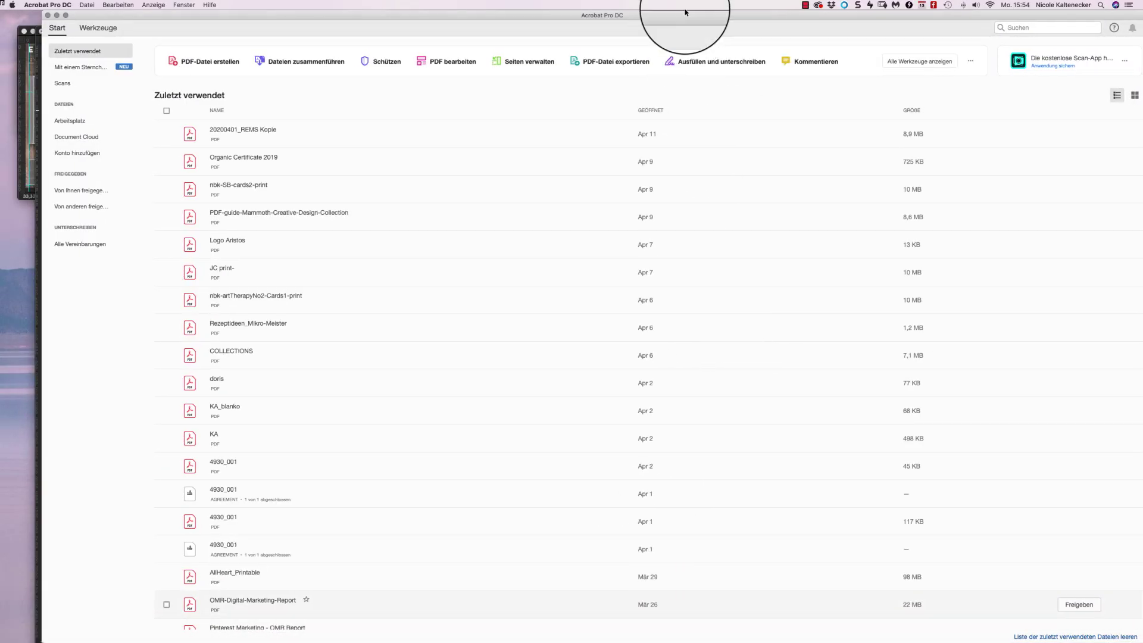
key("super+h")
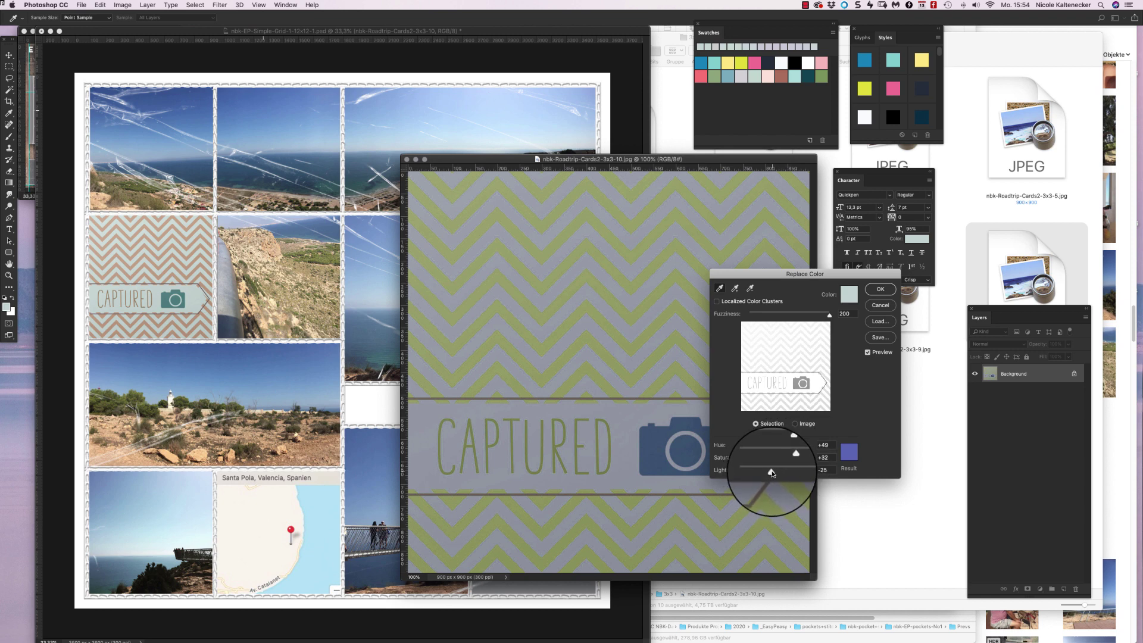
left_click_drag(772, 473, 787, 473)
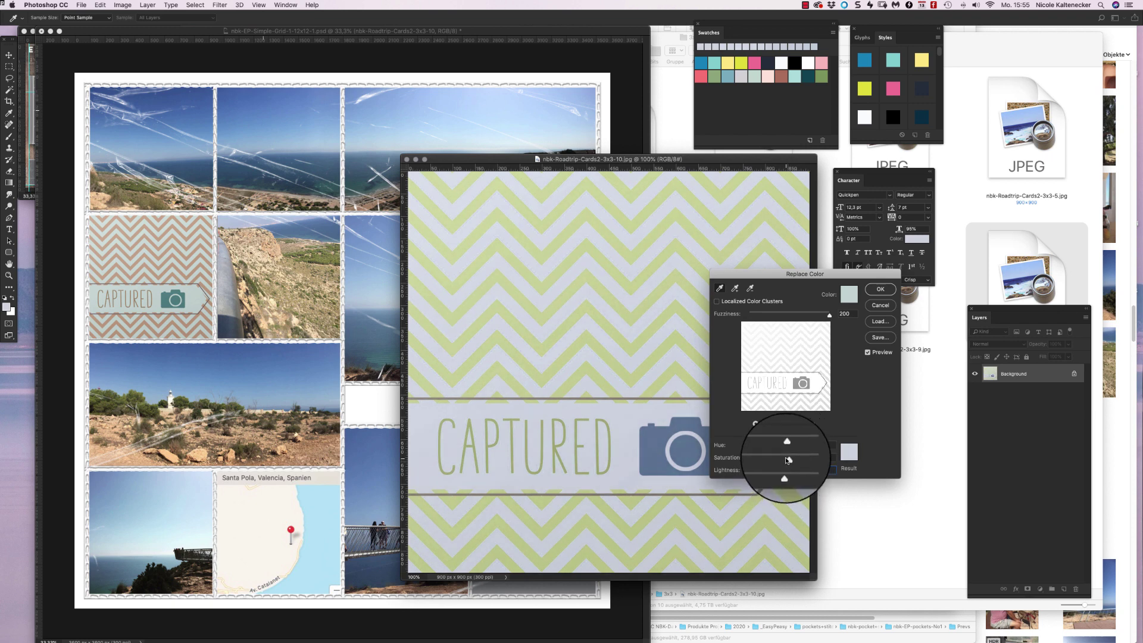
left_click_drag(788, 459, 770, 460)
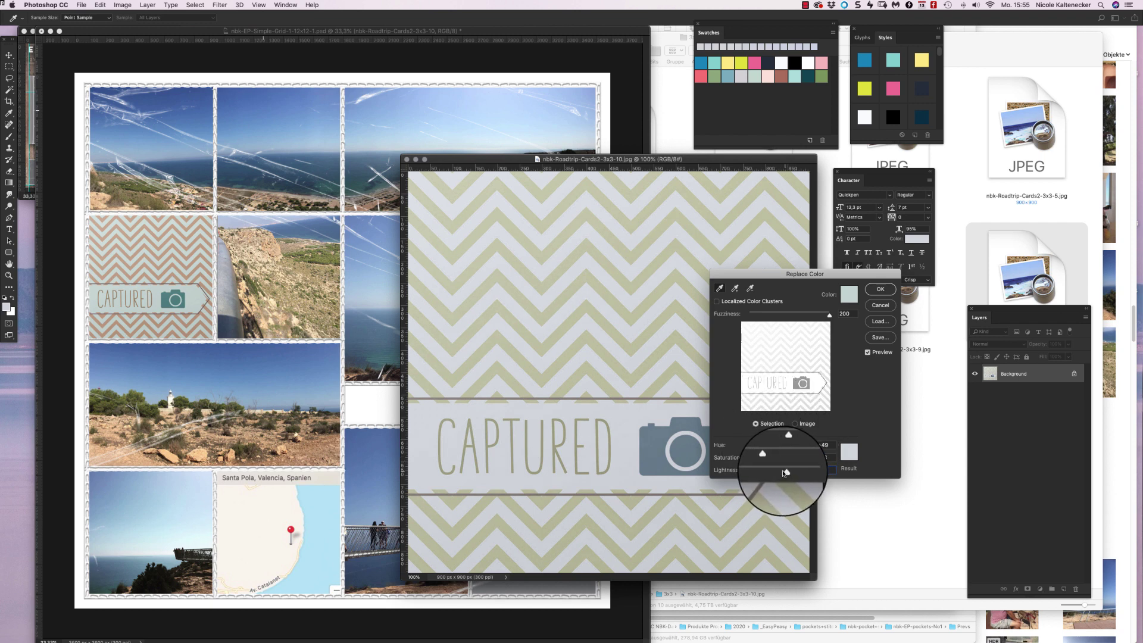
left_click_drag(785, 473, 779, 474)
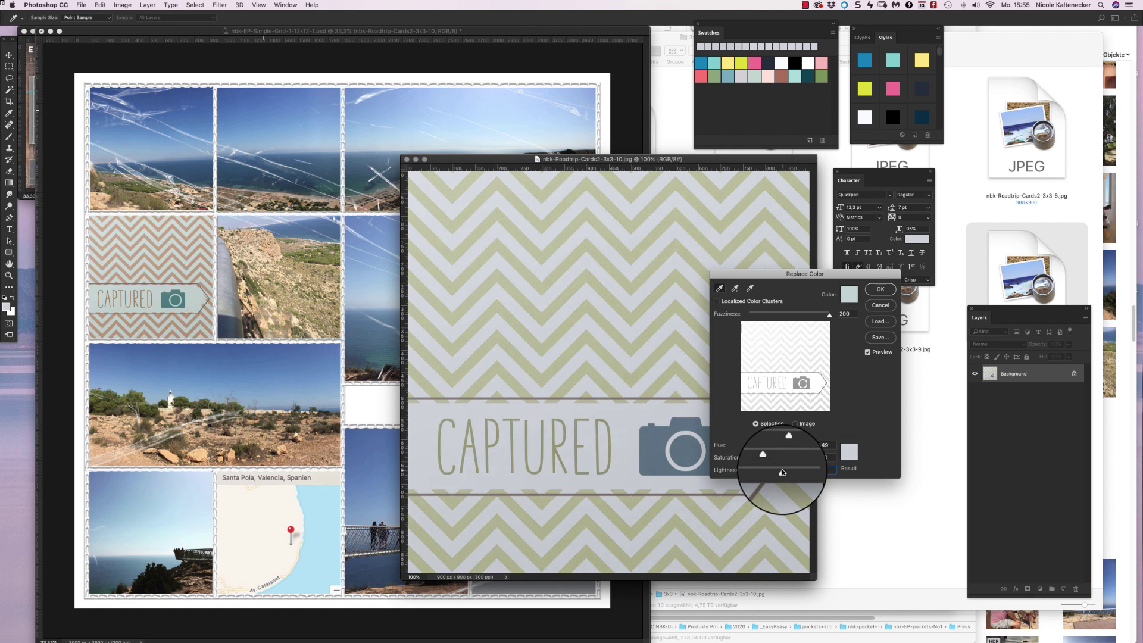
left_click(880, 289)
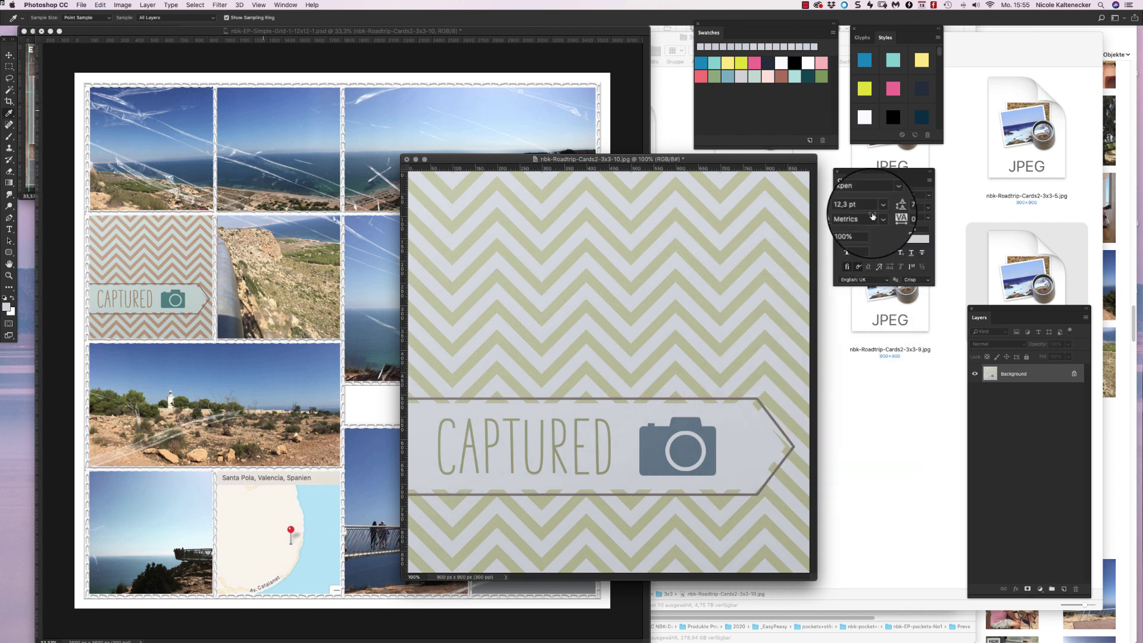
key("super+w")
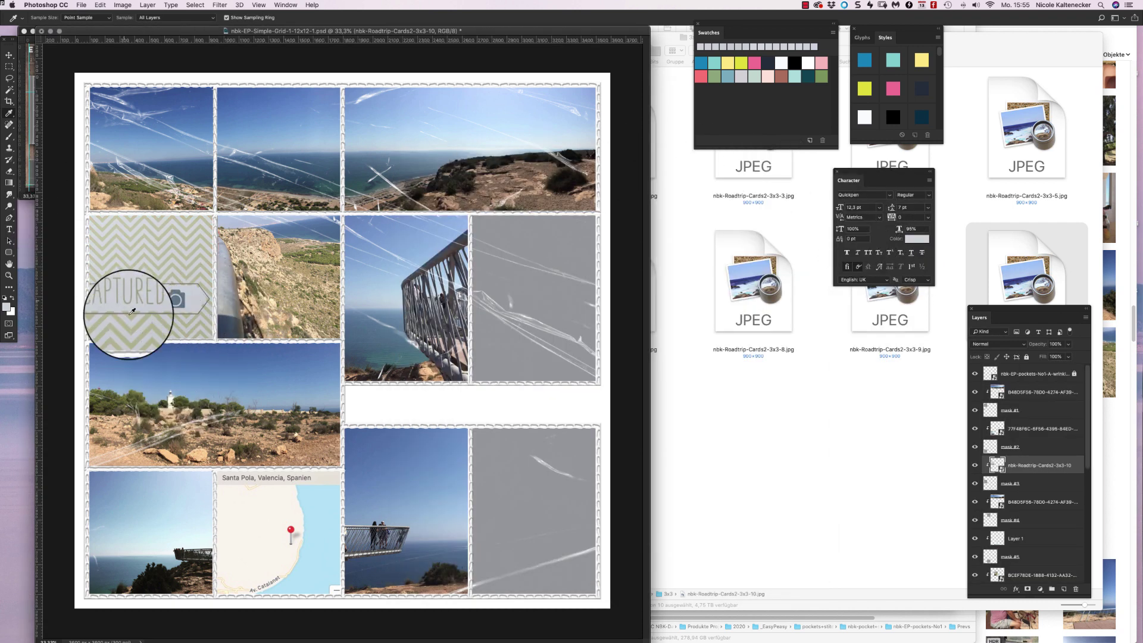
left_click_drag(38, 302, 125, 123)
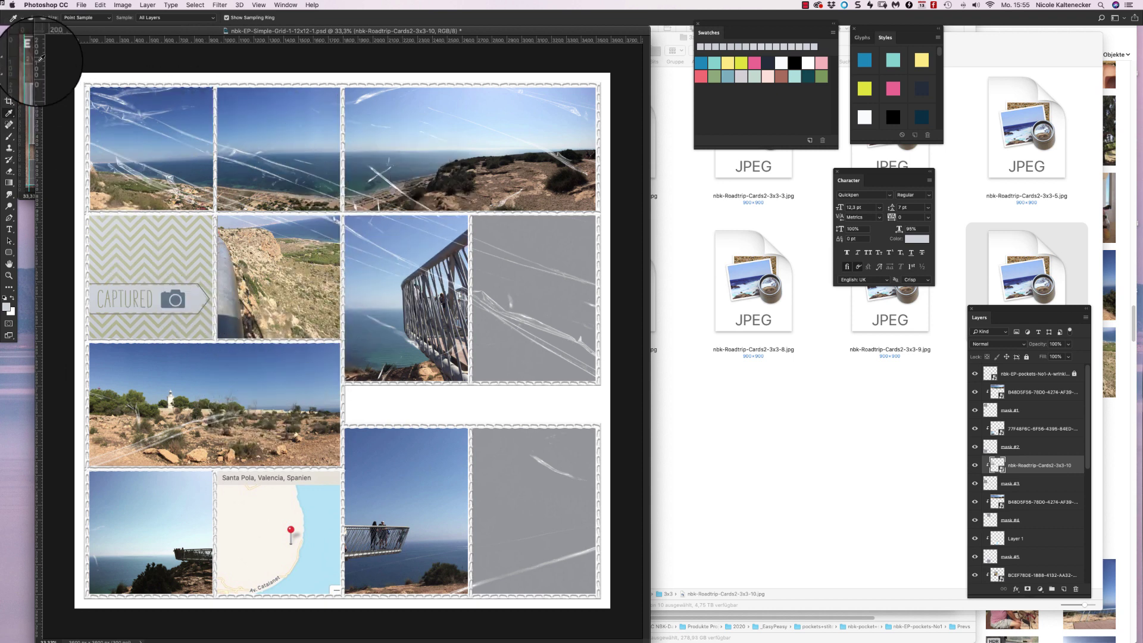
Step: Select the clipped photo of the people on the viewing platform in the bottom row and release its clipping mask
left_click(9, 55)
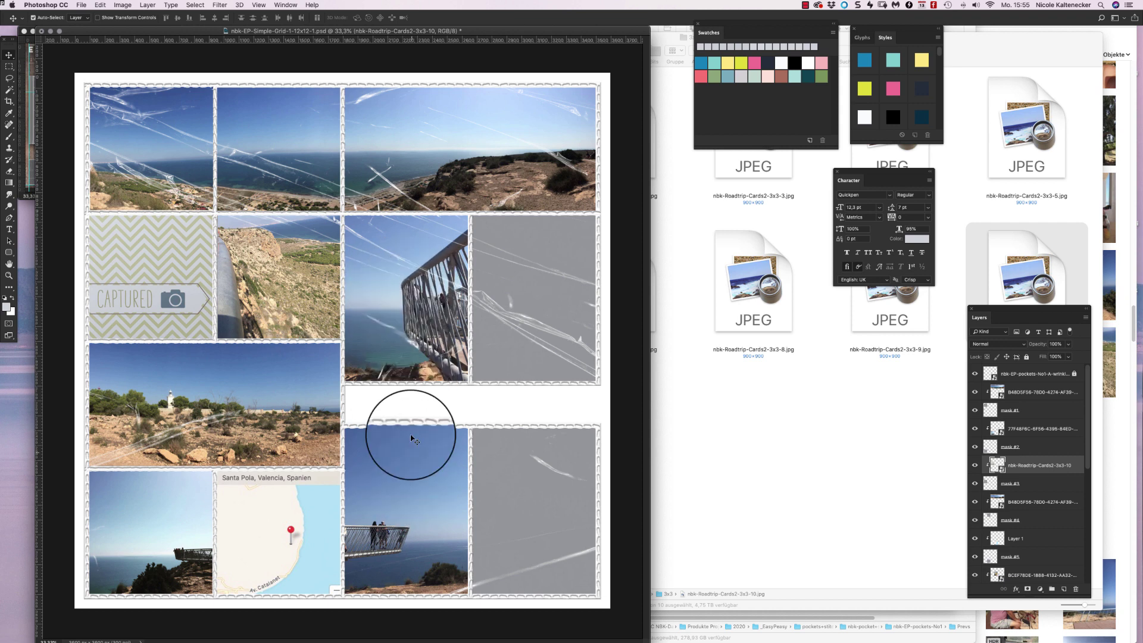
left_click(410, 483)
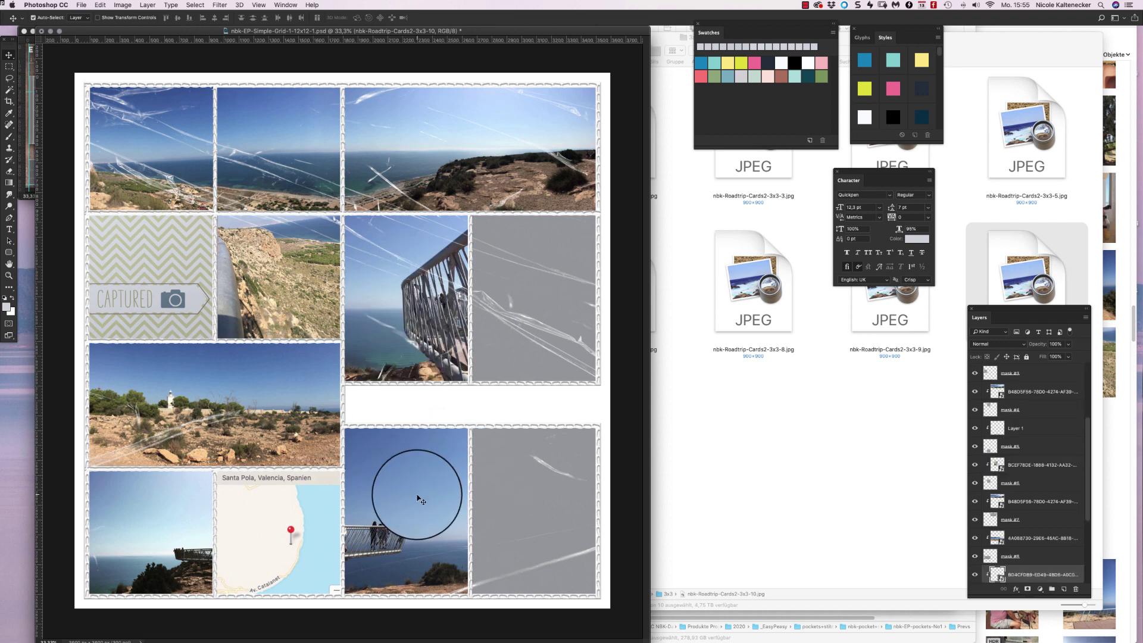
left_click_drag(409, 480, 436, 484)
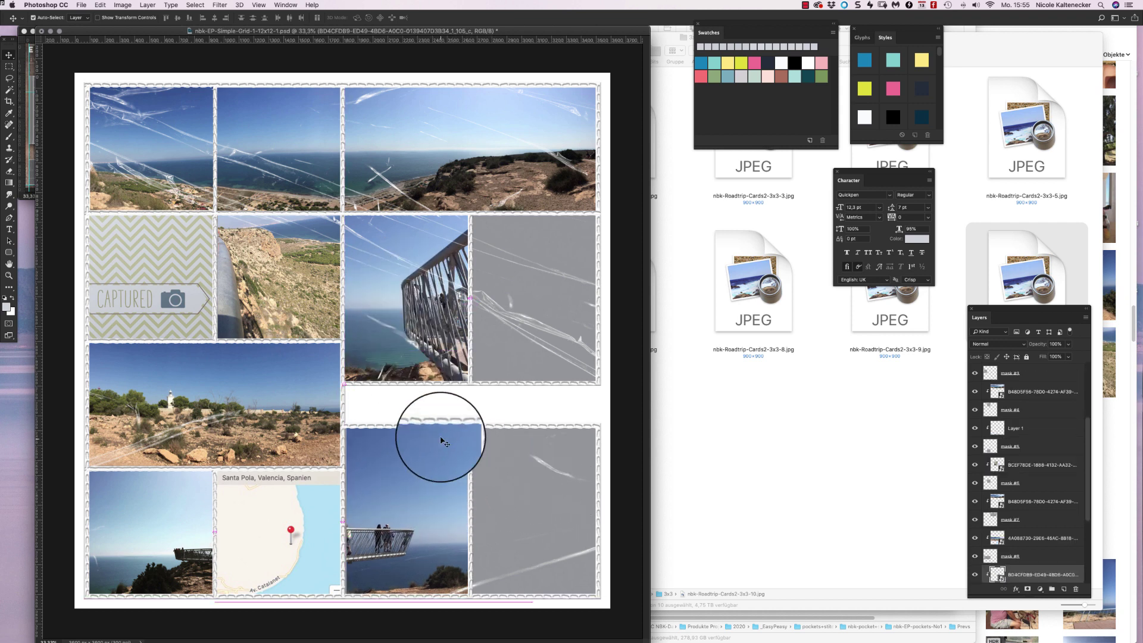
key("super")
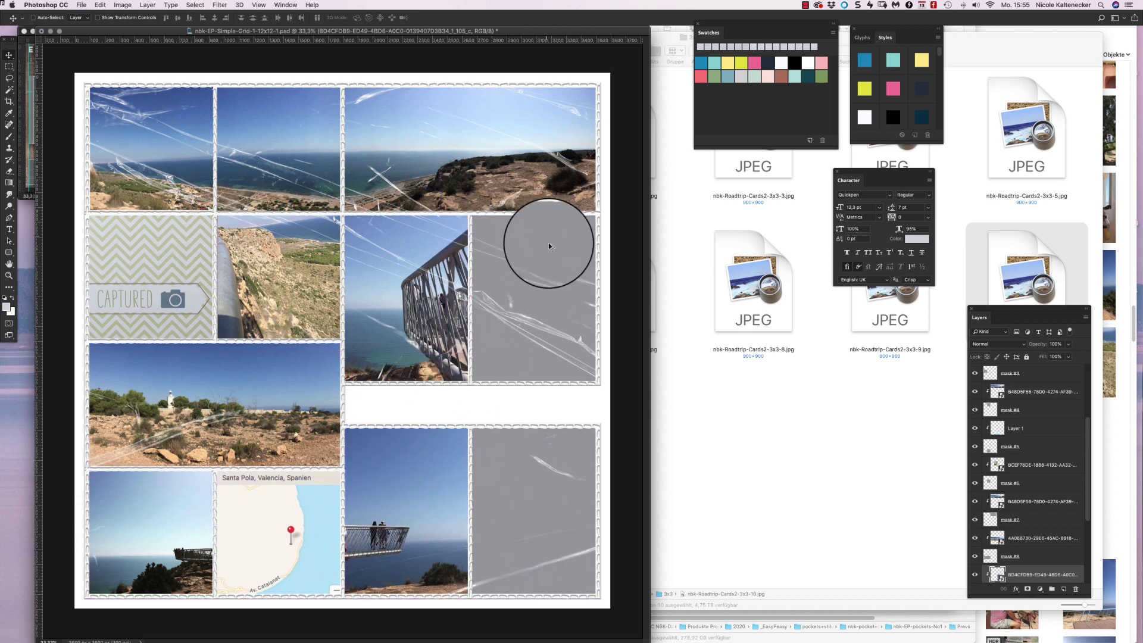
key("super+alt+g")
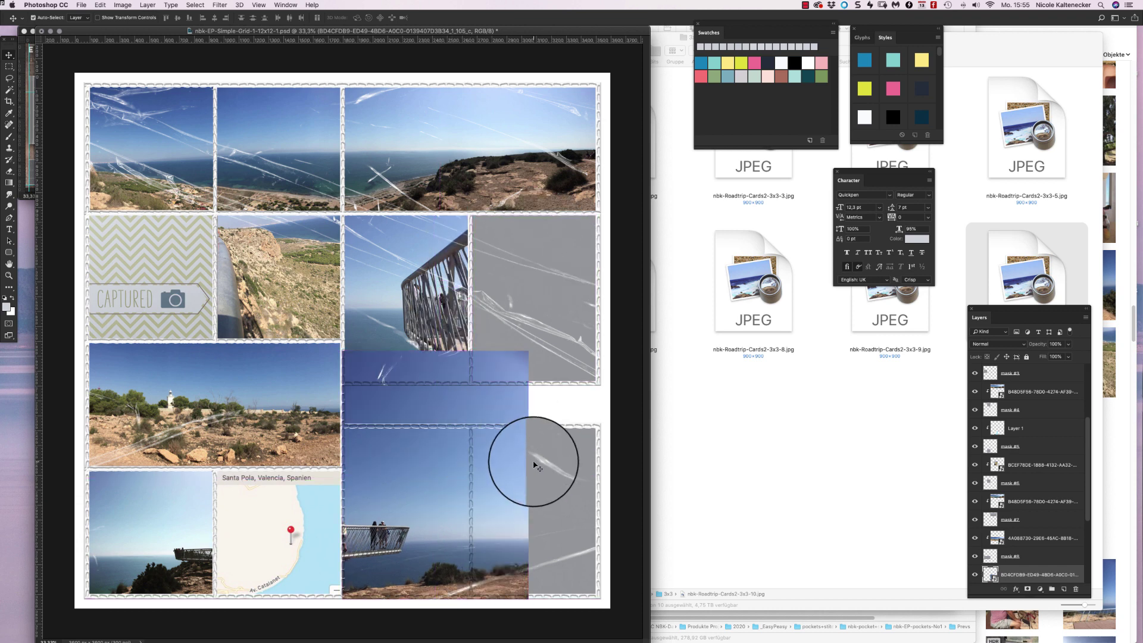
Step: Reorder the platform photo directly above mask #10, clip it to that mask, and position it in the last bottom-row pocket
left_click(560, 499)
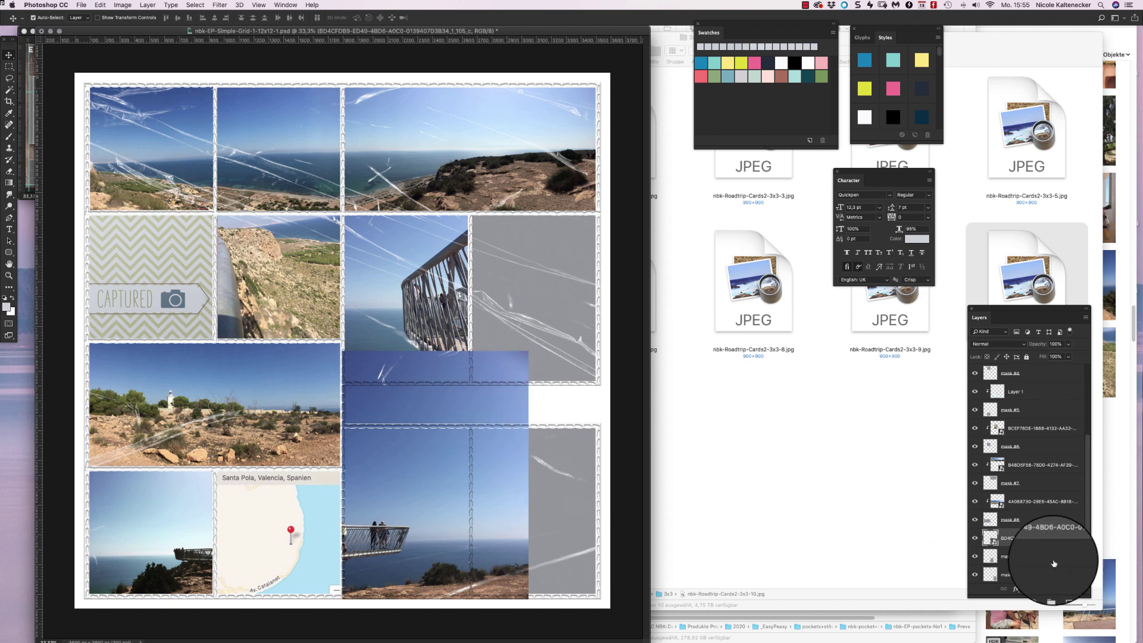
left_click_drag(1051, 543, 1025, 567)
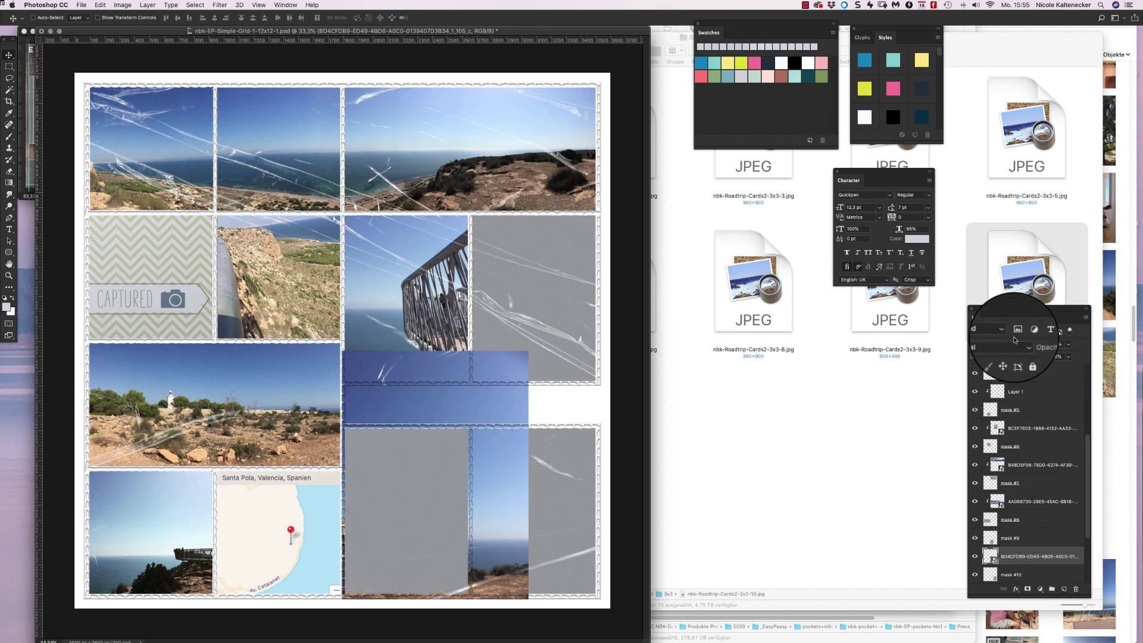
key("super+alt+g")
left_click_drag(499, 451, 538, 496)
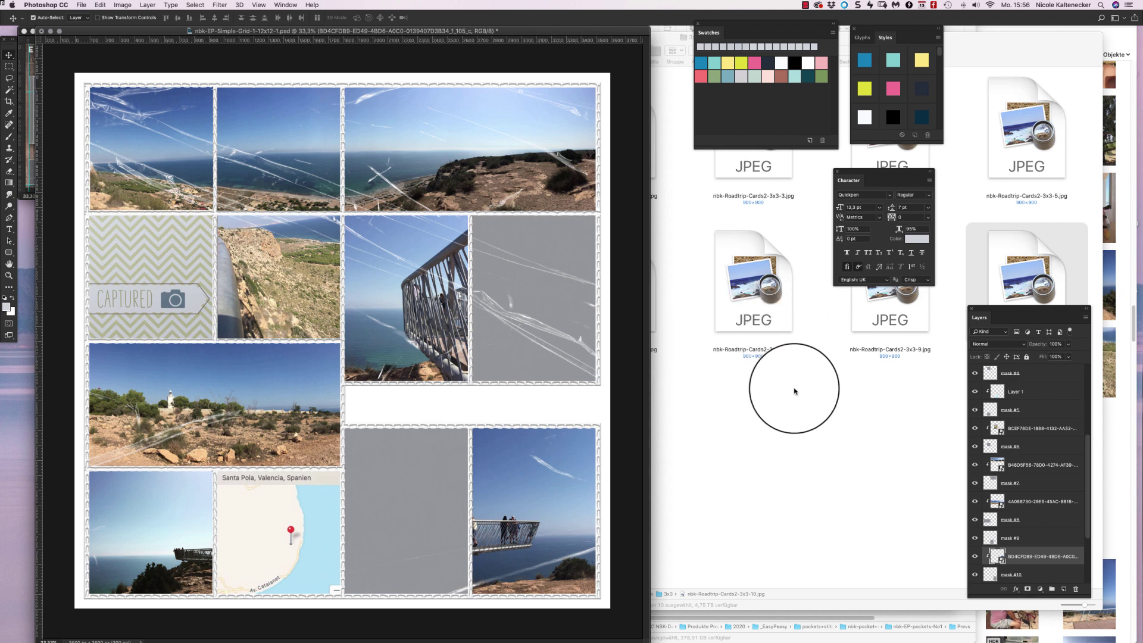
Step: Switch to Finder, open the nbk-Roadtrip-Cards3 folder and show its cards as icons
left_click(753, 387)
key("super+Up")
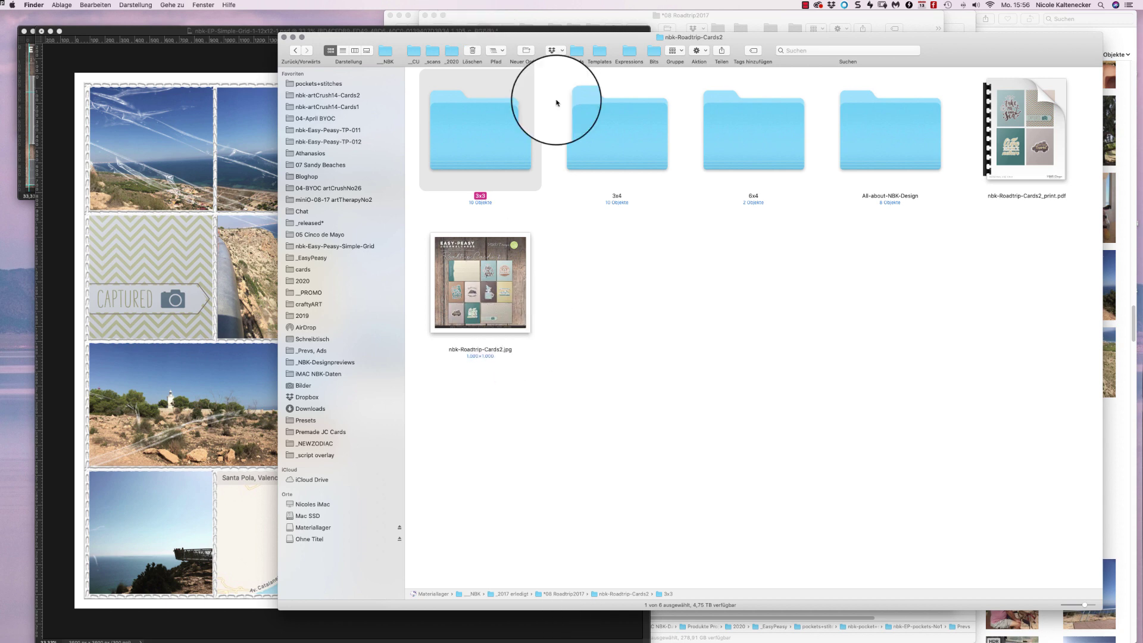
key("super+Up")
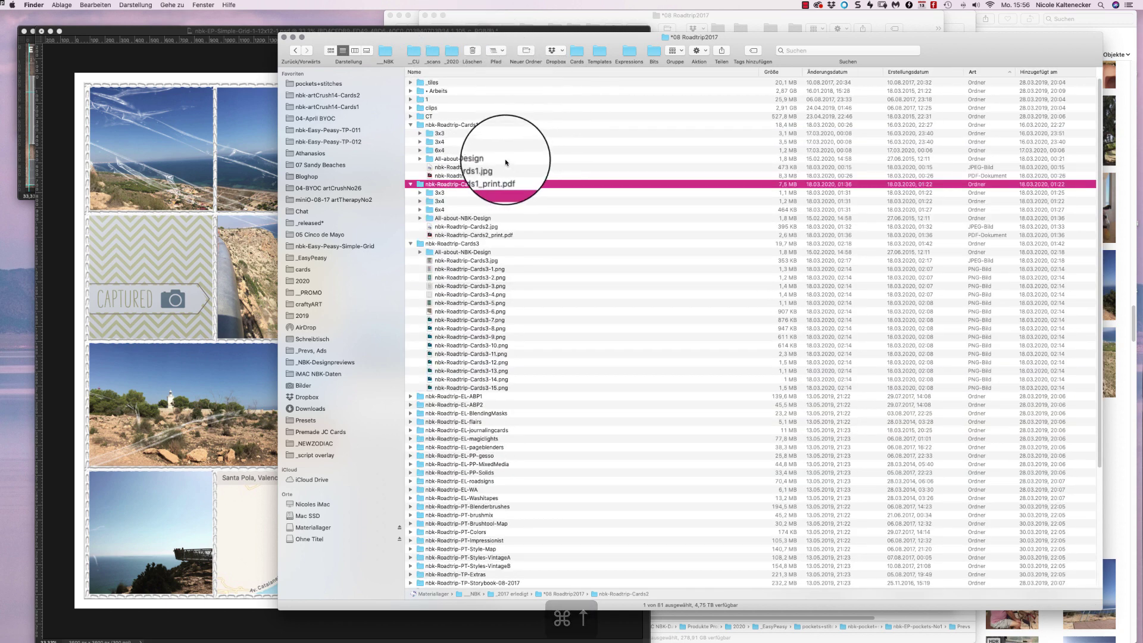
left_click(494, 244)
double_click(497, 244)
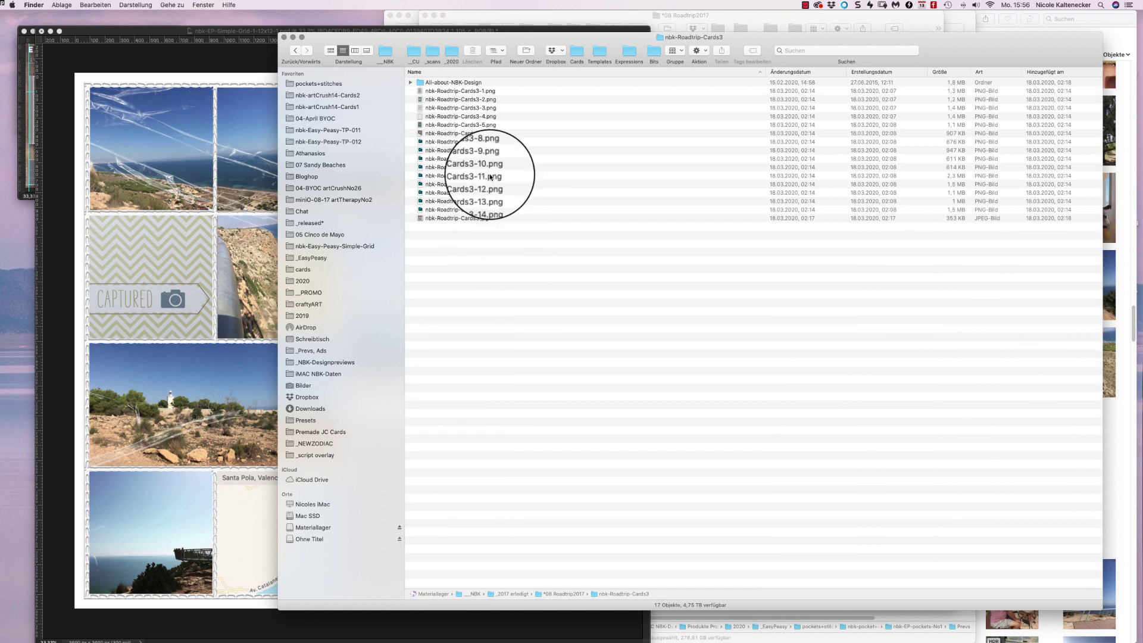
left_click(330, 50)
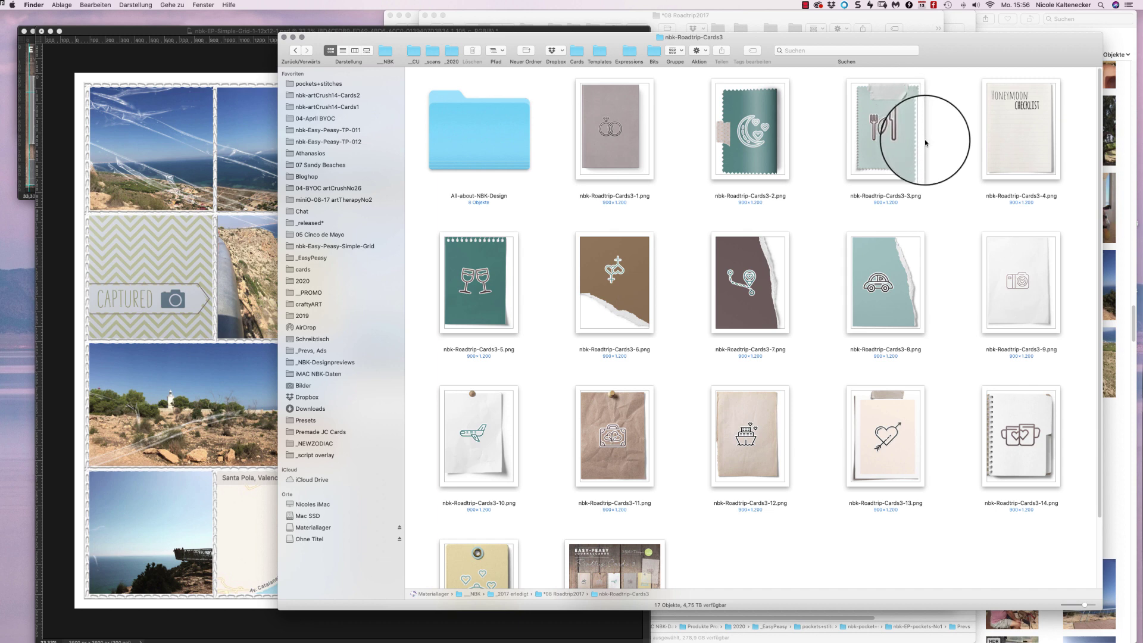
Step: Place nbk-Roadtrip-Cards3-9.png in the empty pocket beside the steel walkway photo, scaling it down slightly to fit
left_click(893, 419)
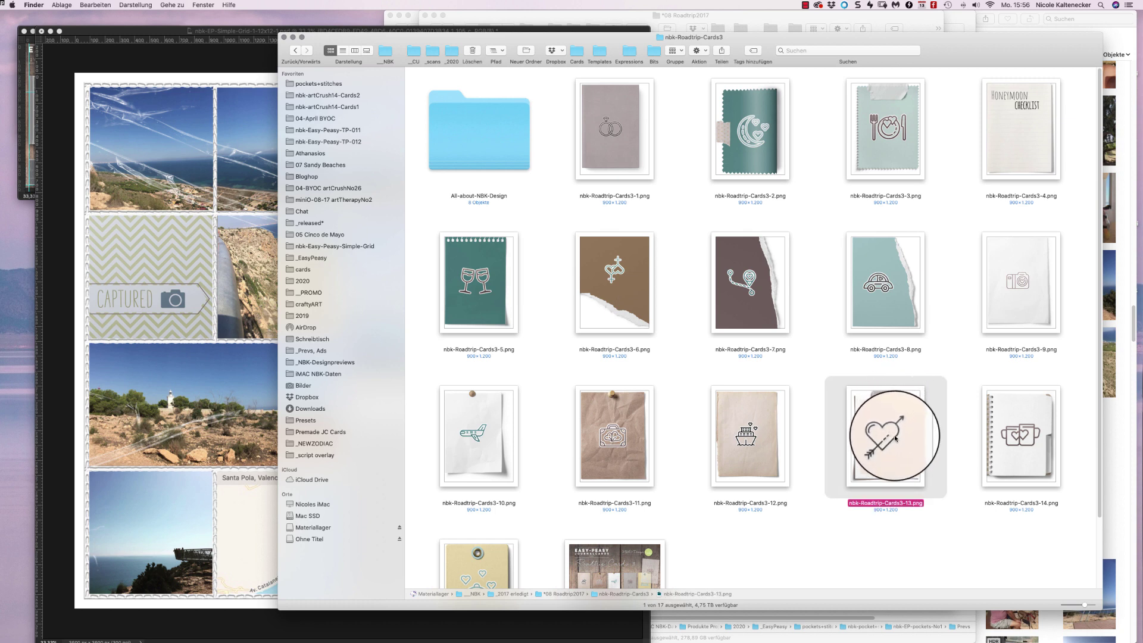
scroll(1094, 312, "down", 3)
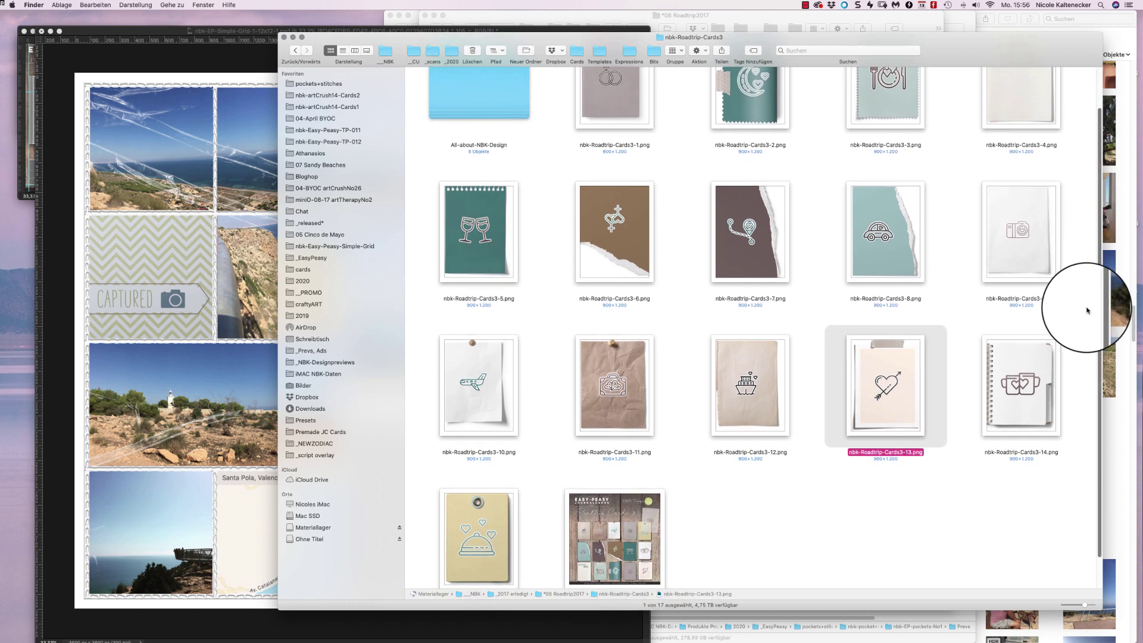
scroll(1094, 265, "up", 3)
left_click_drag(1038, 268, 538, 302)
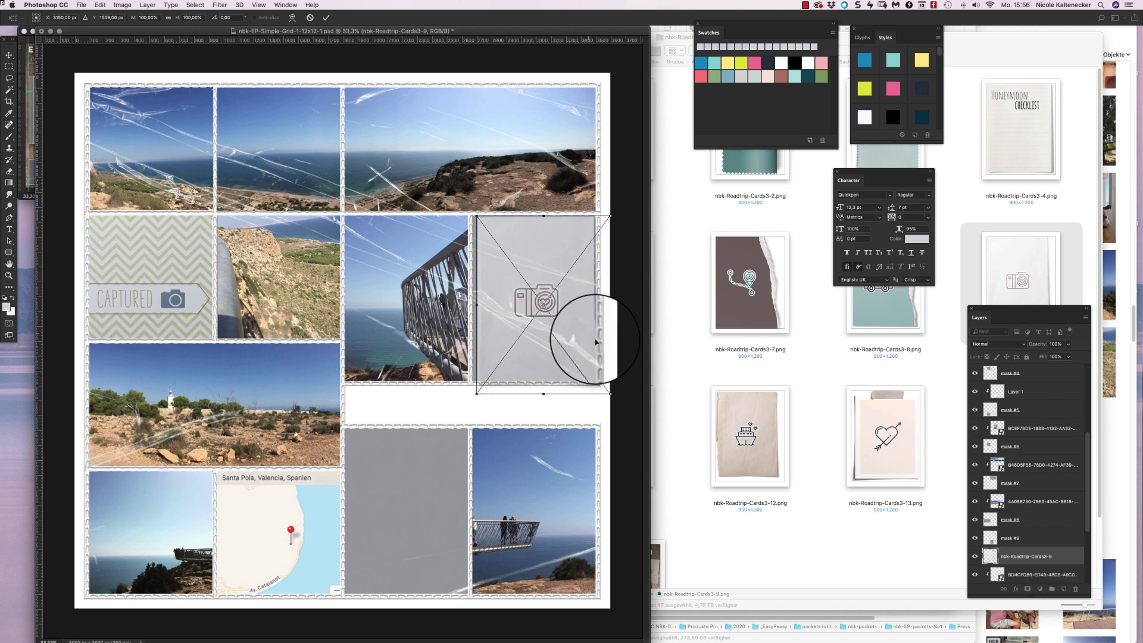
left_click_drag(609, 393, 603, 389)
left_click_drag(539, 301, 564, 317)
key("Return")
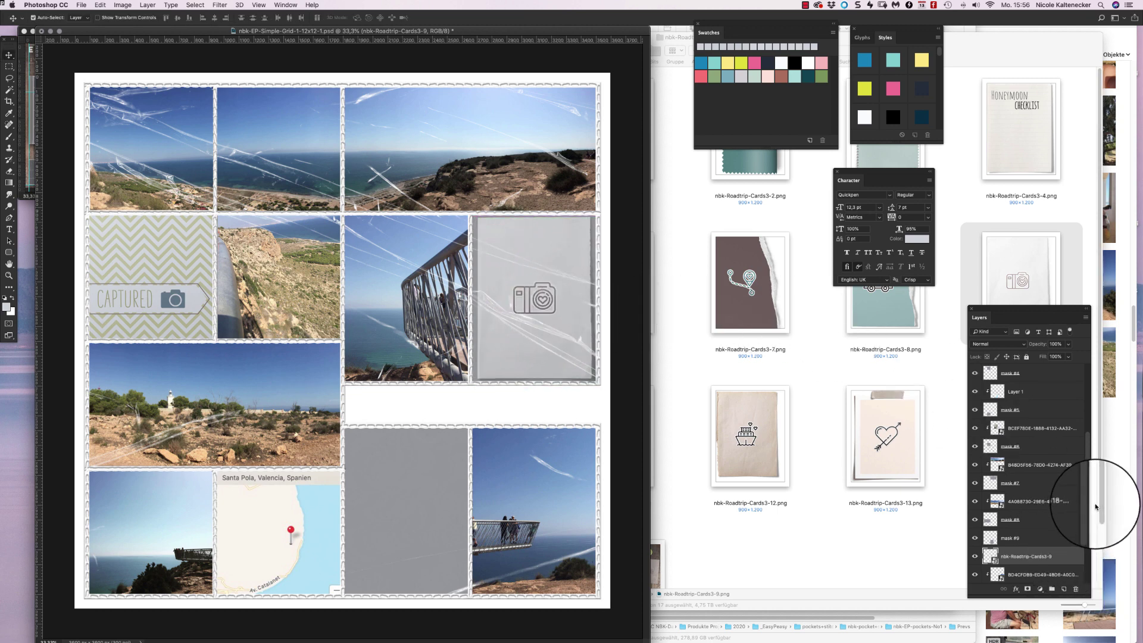
Step: Hide the grey mask #12 layer behind the placed camera card
right_click(540, 299)
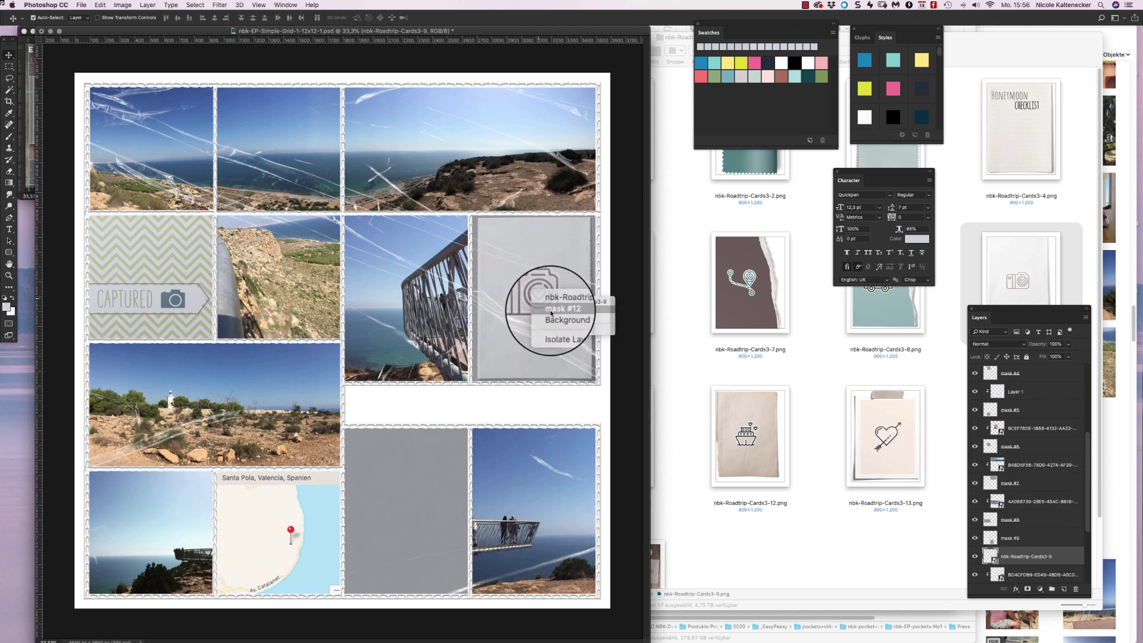
left_click(549, 311)
left_click(974, 575)
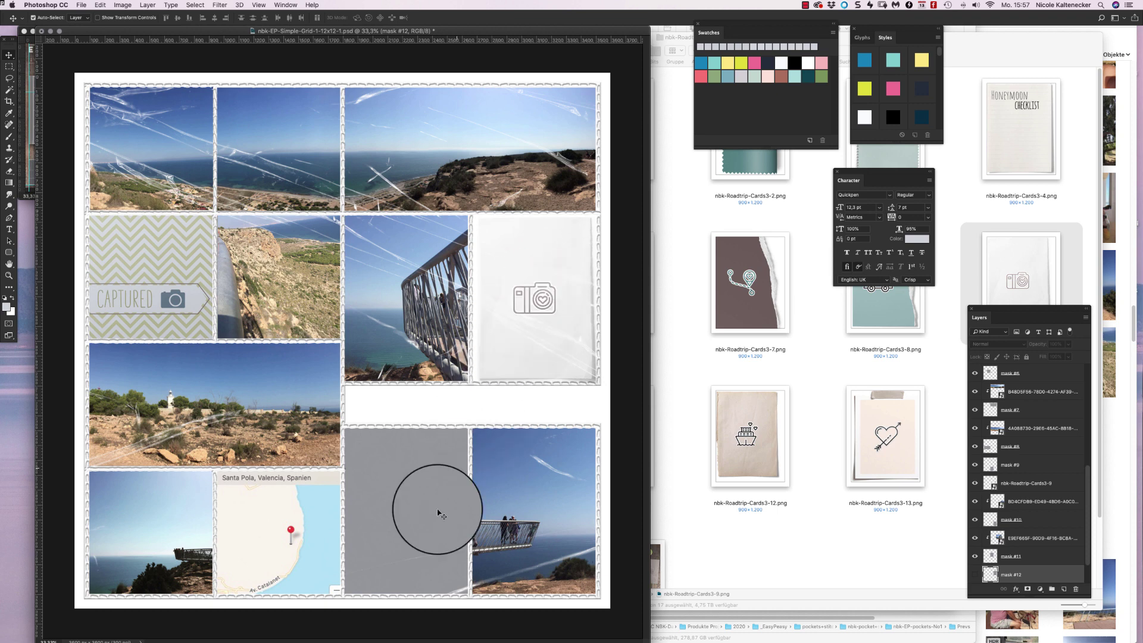
Step: Compare the page without and with the wrinkled pocket overlay, leaving the overlay switched on
left_click(426, 547)
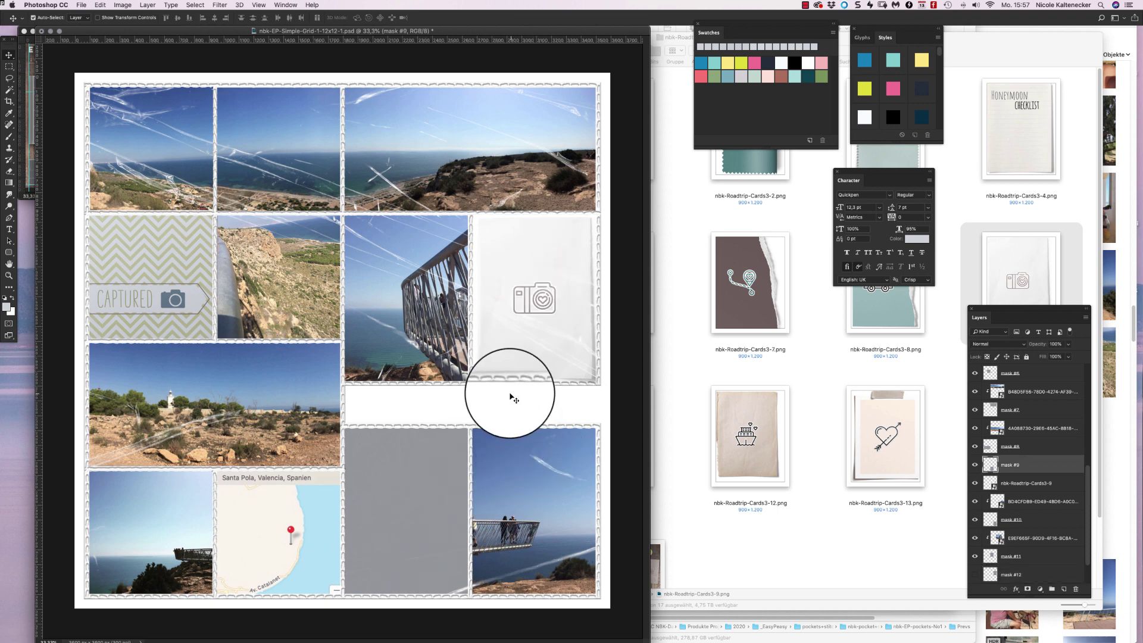
left_click(625, 179)
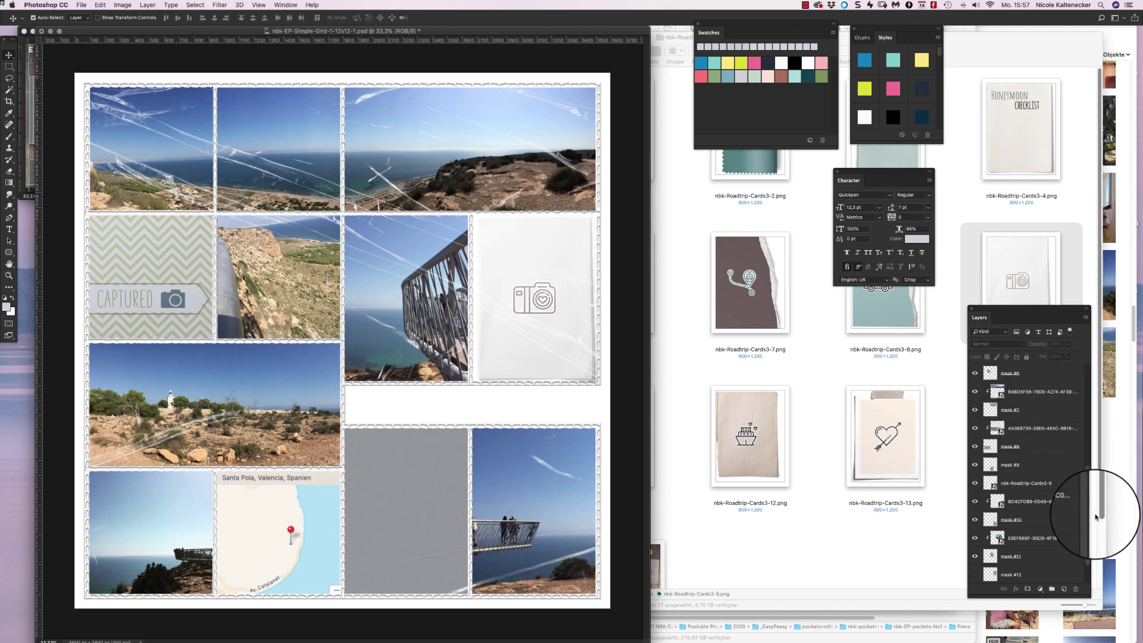
scroll(1046, 416, "up", 10)
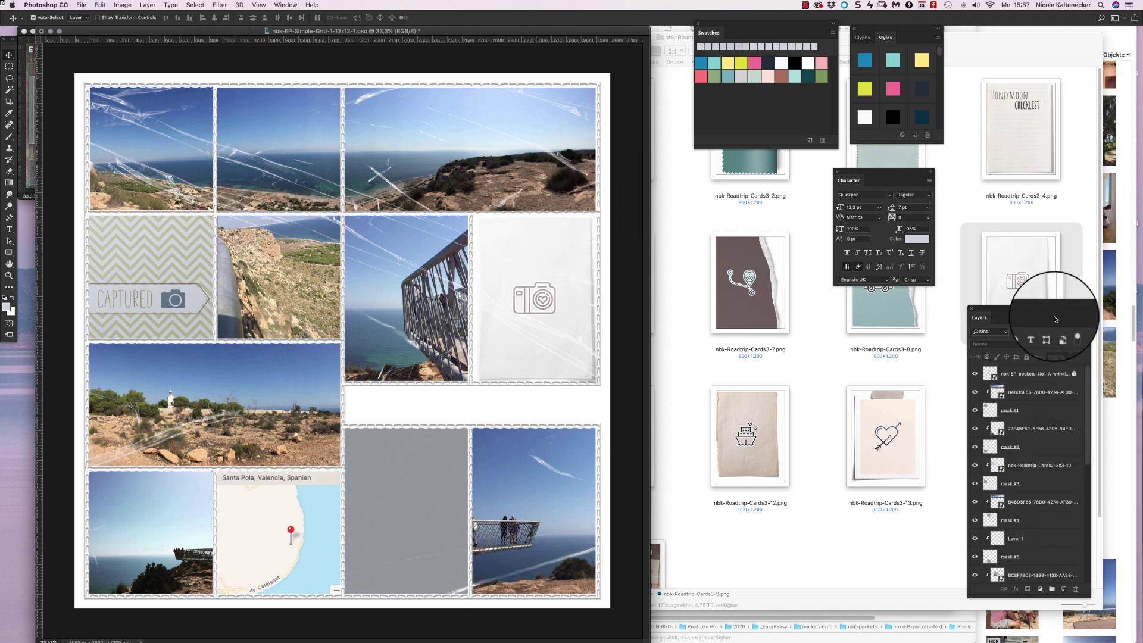
left_click(974, 373)
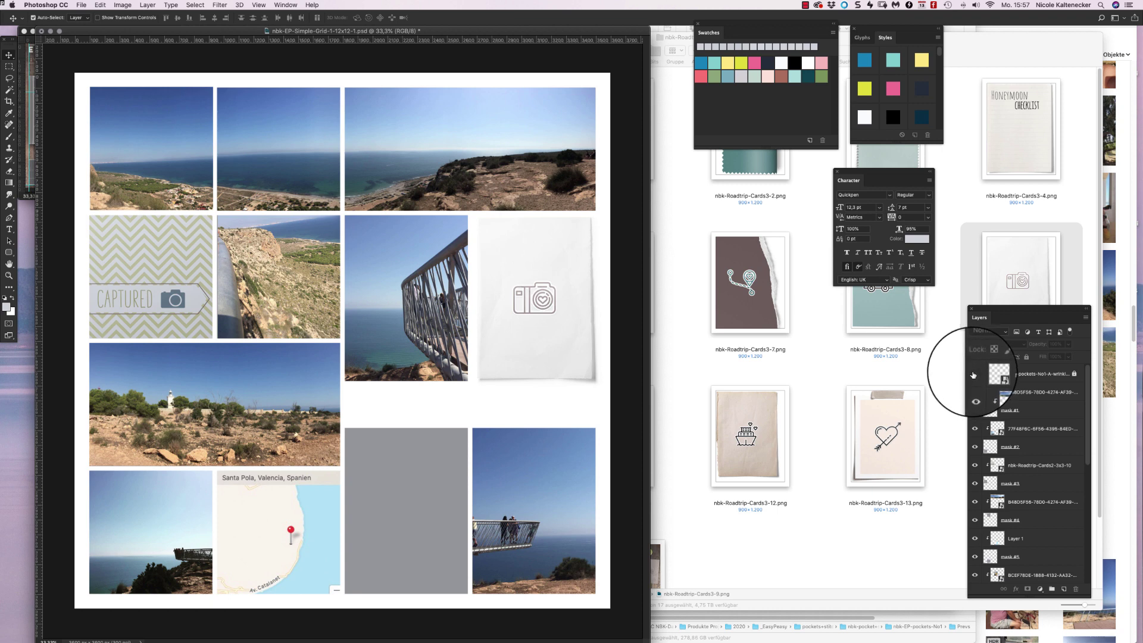
left_click(974, 374)
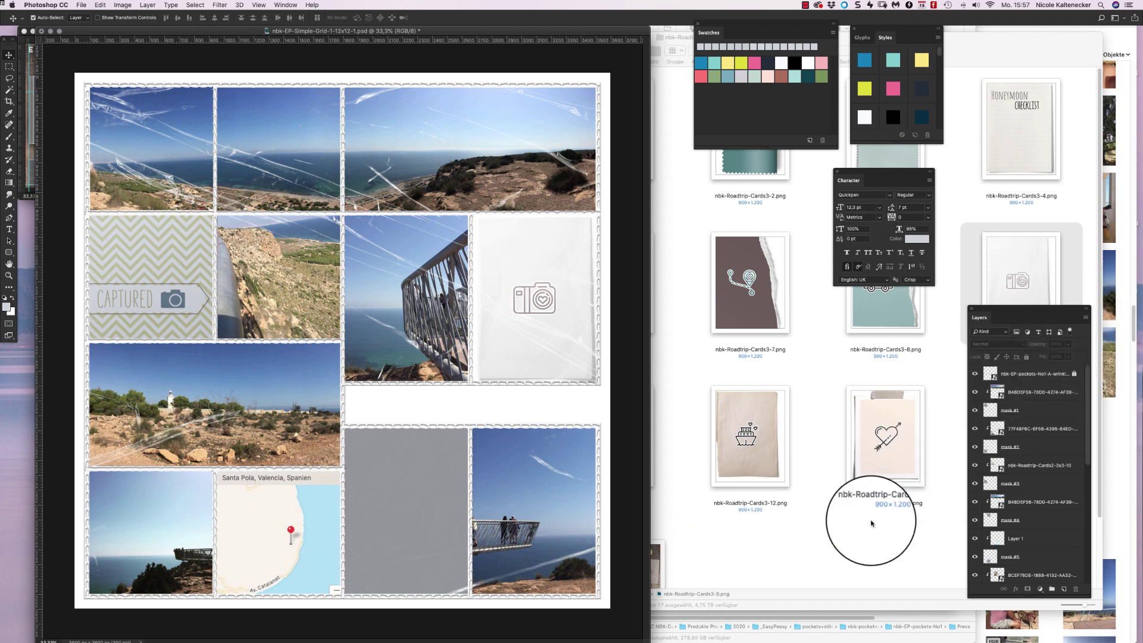
Step: Switch to Finder, go up to the *08 Roadtrip2017 folder and open nbk-Roadtrip-Cards1
left_click(915, 408)
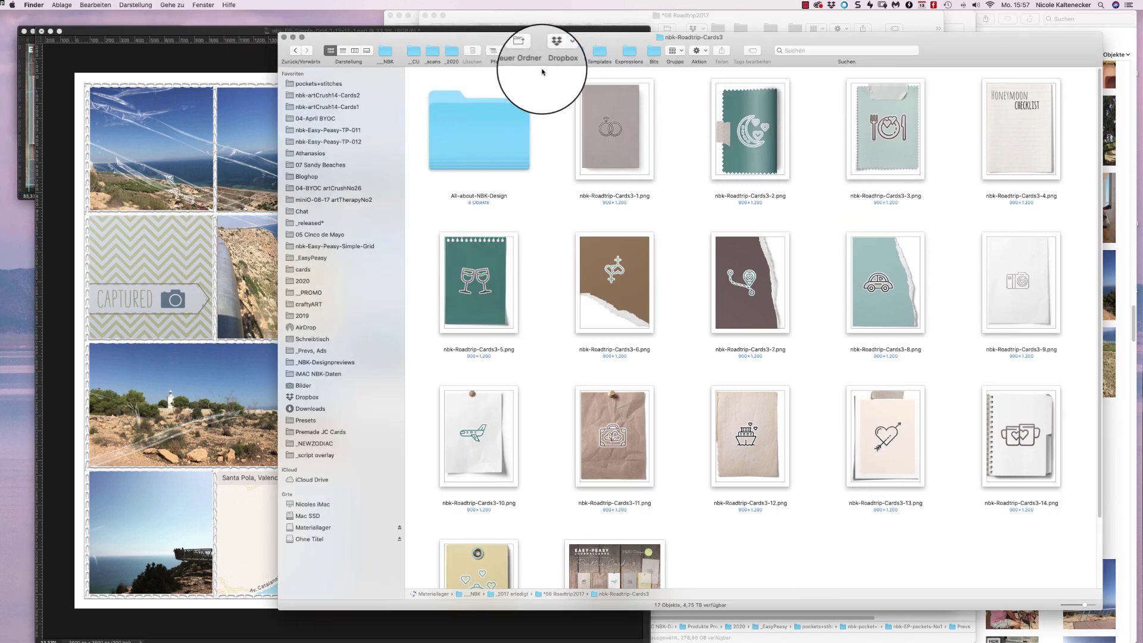
key("super+Up")
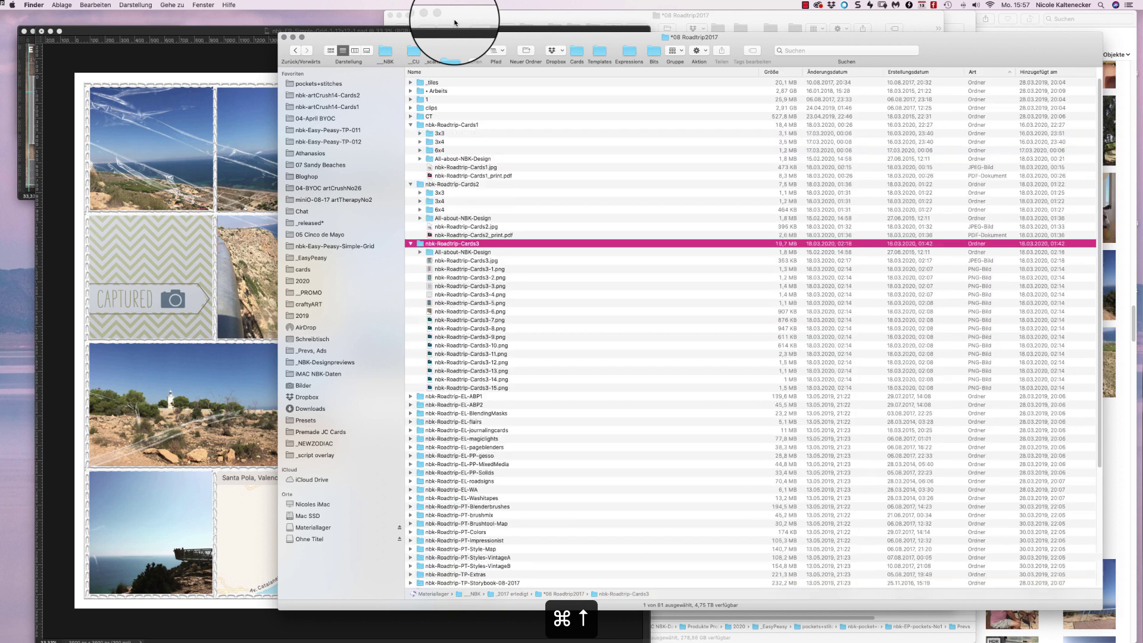
left_click(493, 125)
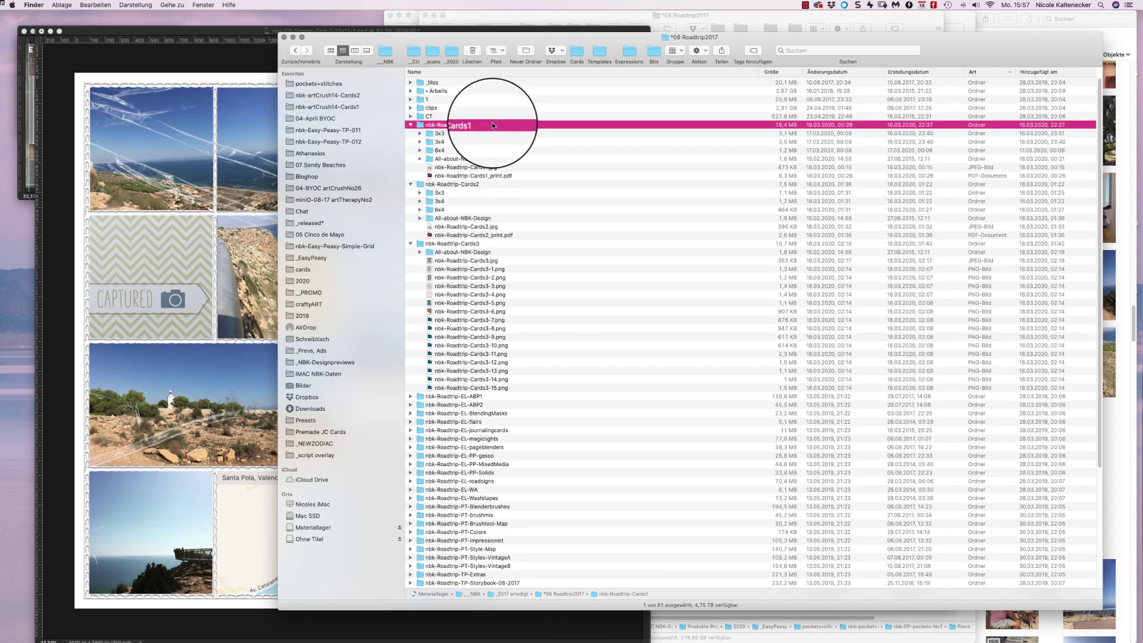
double_click(489, 125)
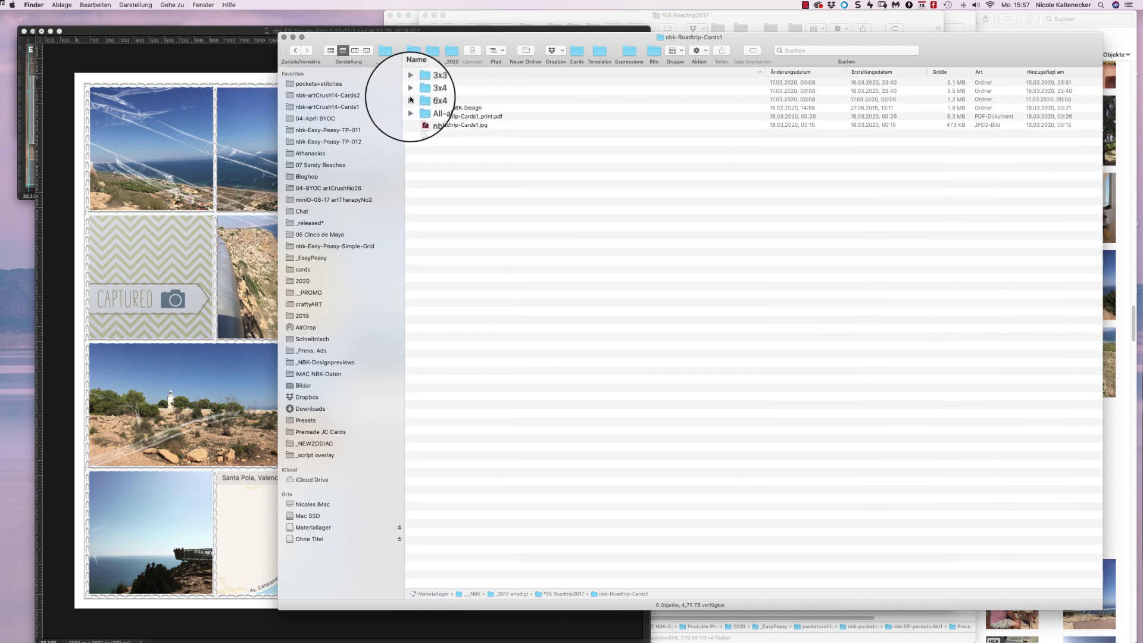
Step: Preview the nbk-Roadtrip-Cards1.jpg overview of the card set and close the preview again
left_click(447, 124)
key("space")
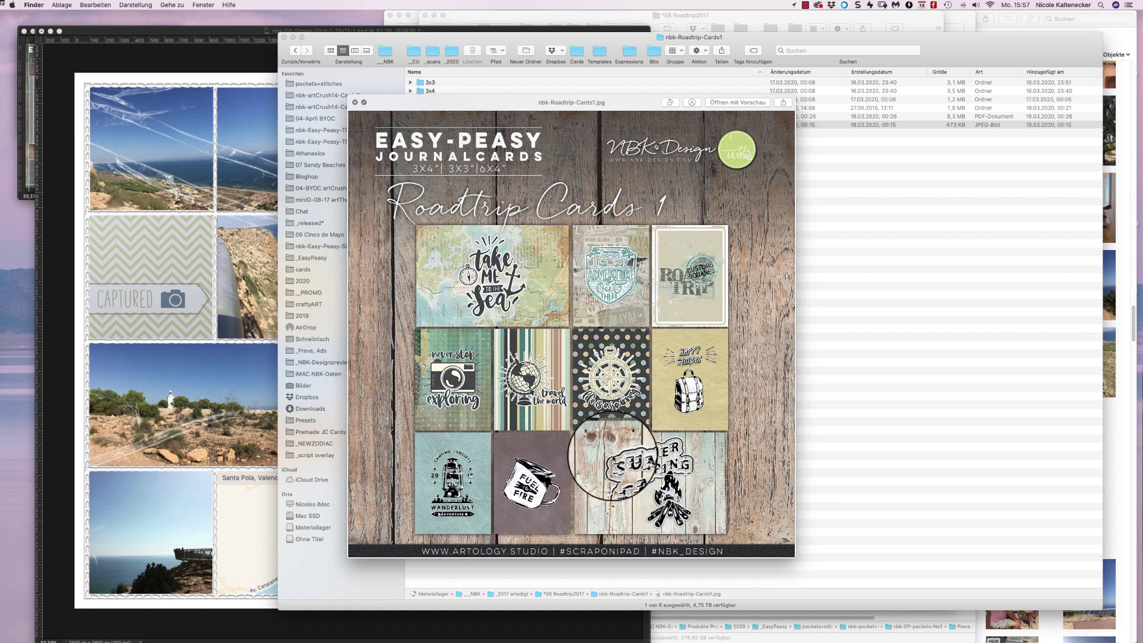
key("space")
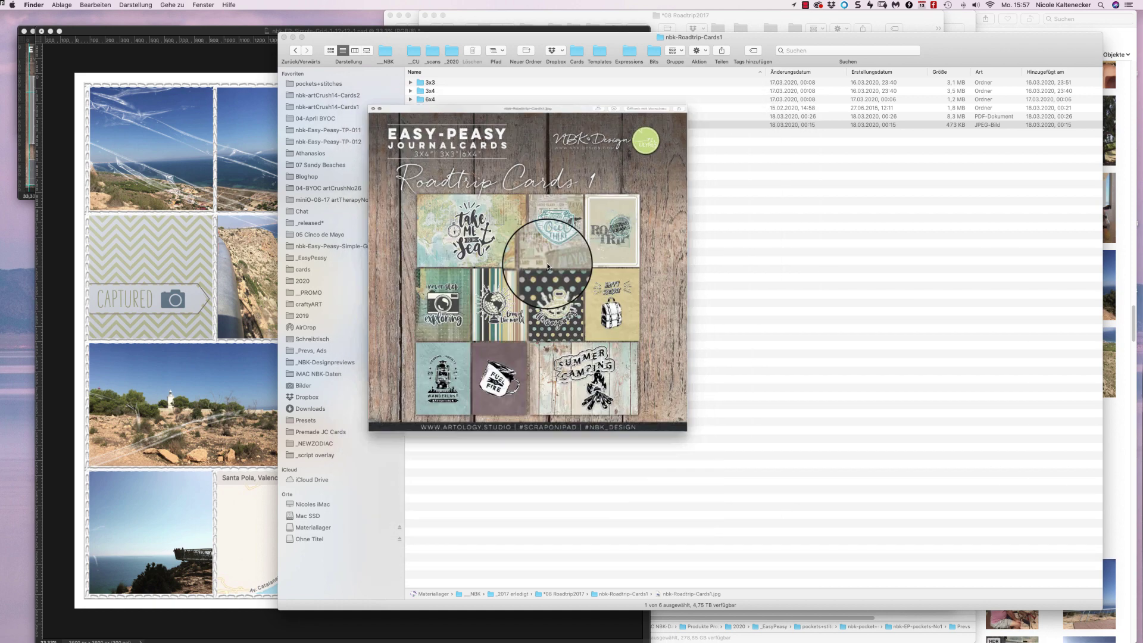
Step: Open the 3x4 card folder and show its files as thumbnails
left_click(442, 99)
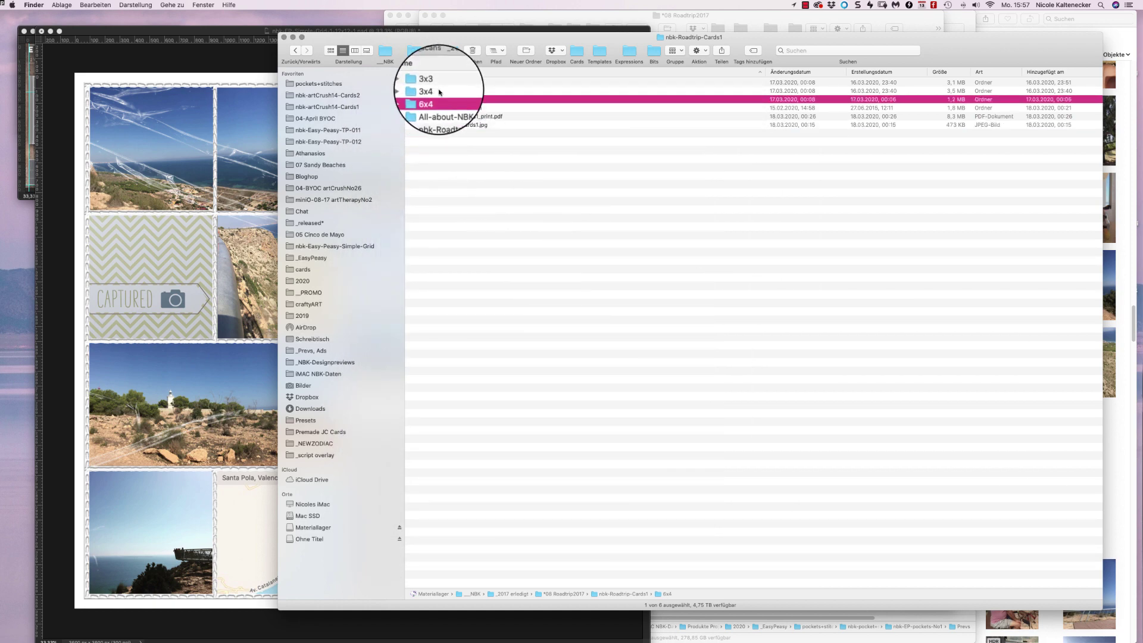
double_click(440, 91)
left_click(330, 50)
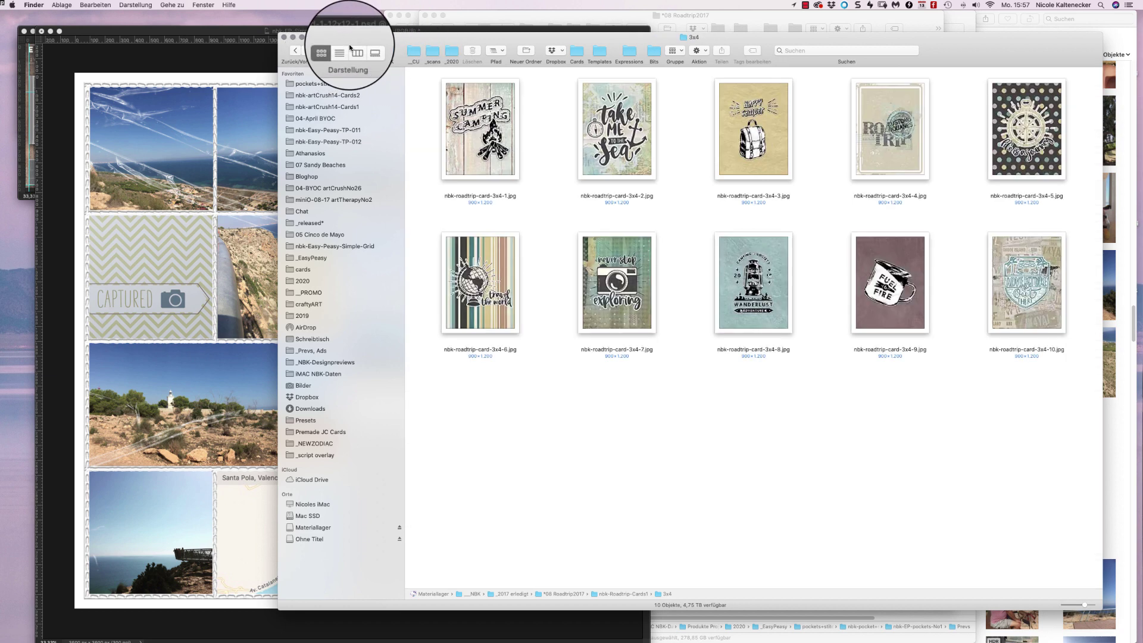
Step: Place nbk-roadtrip-card-3x4-2.jpg in the grey pocket beside the map, scaling it down to about 93% to fit
left_click(605, 121)
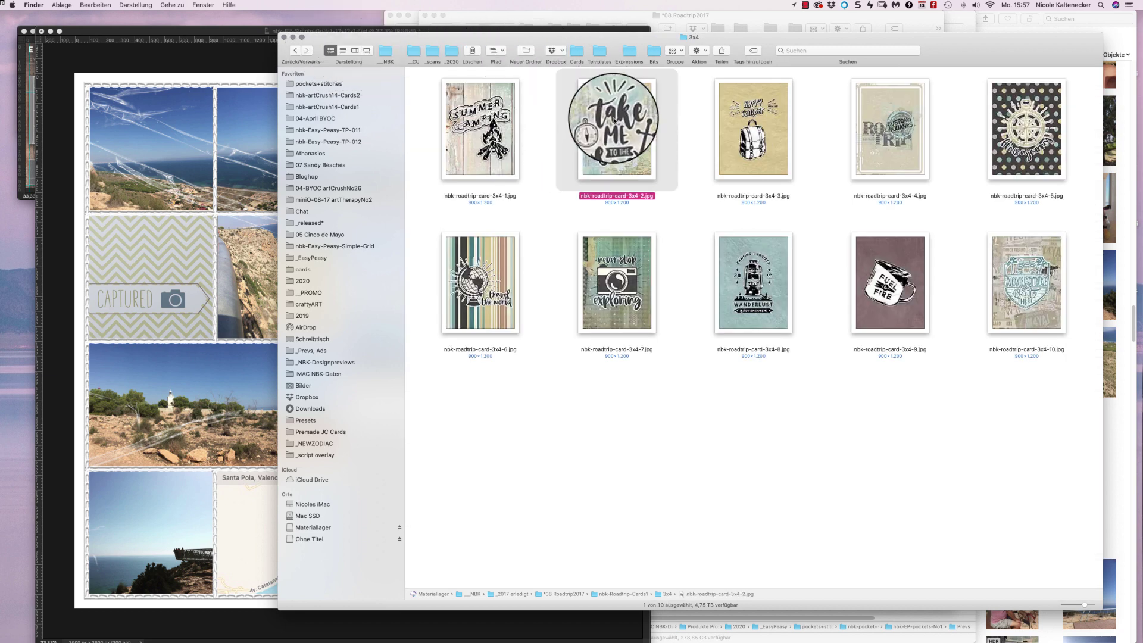
left_click_drag(608, 124, 430, 522)
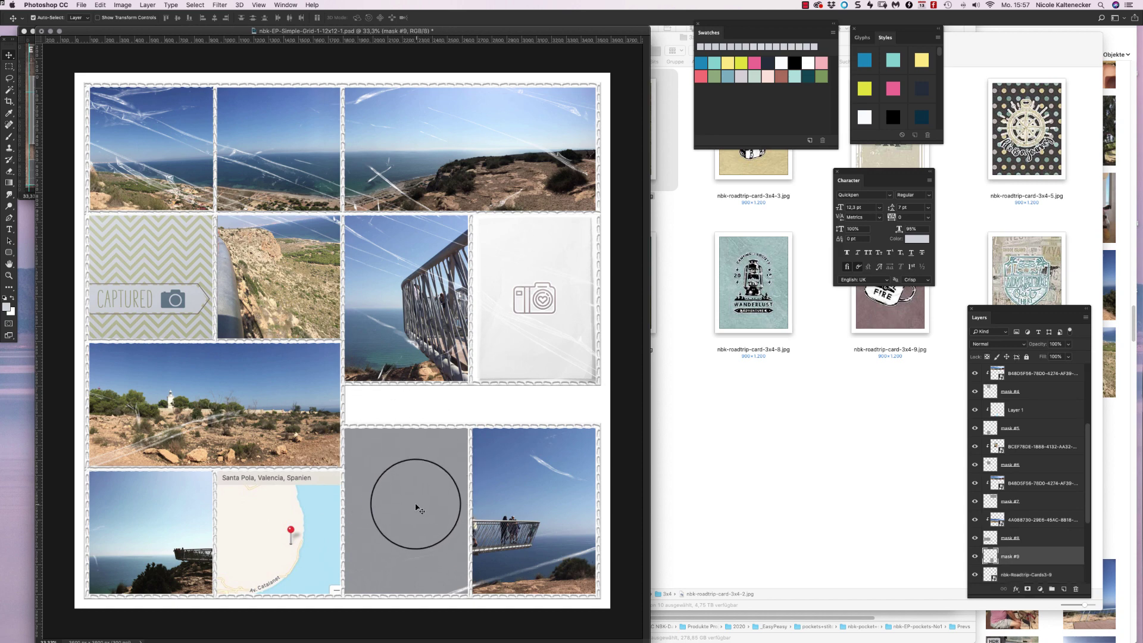
left_click_drag(511, 502, 740, 462)
left_click_drag(613, 153, 469, 422)
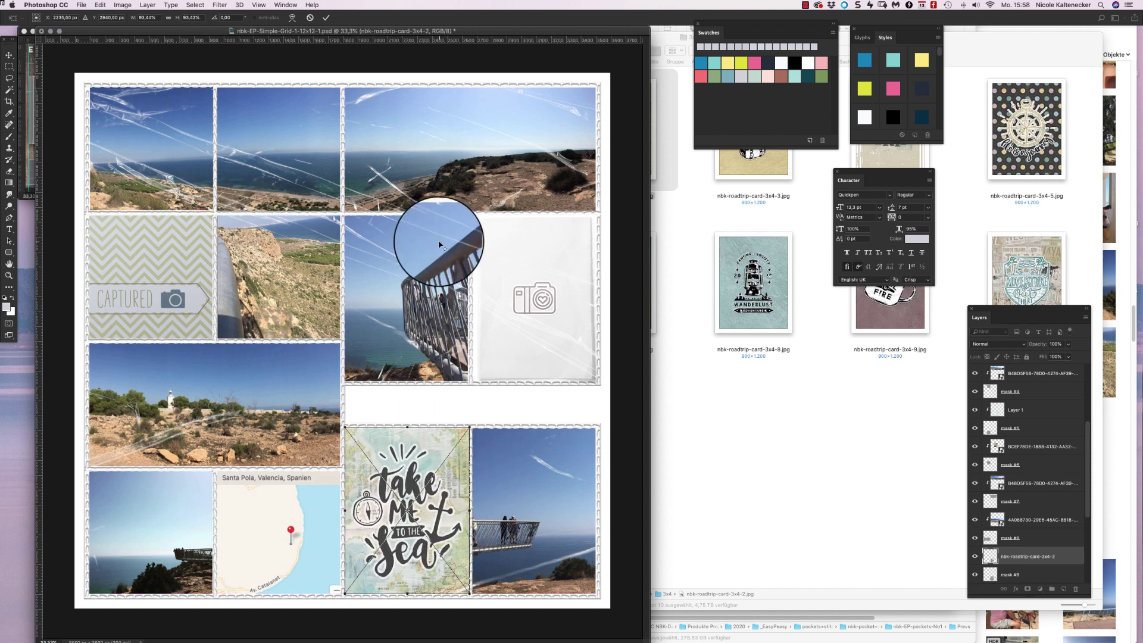
key("Return")
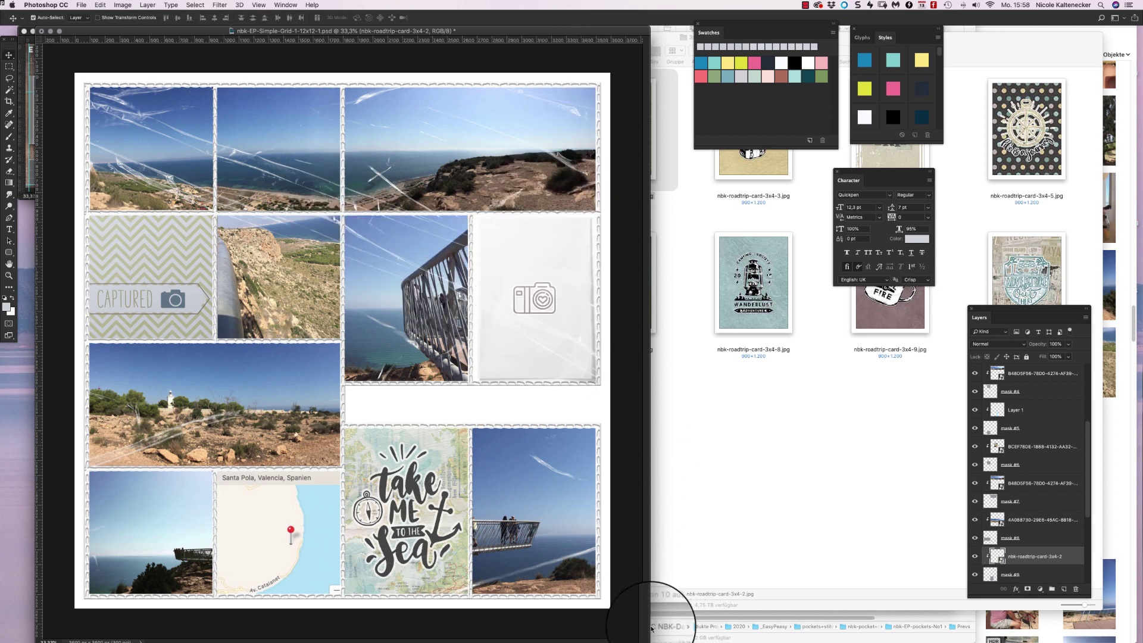
Step: Widen the layout window, then switch to Photos and open the lighthouse panorama from the SPANIEN album
left_click_drag(646, 639, 682, 638)
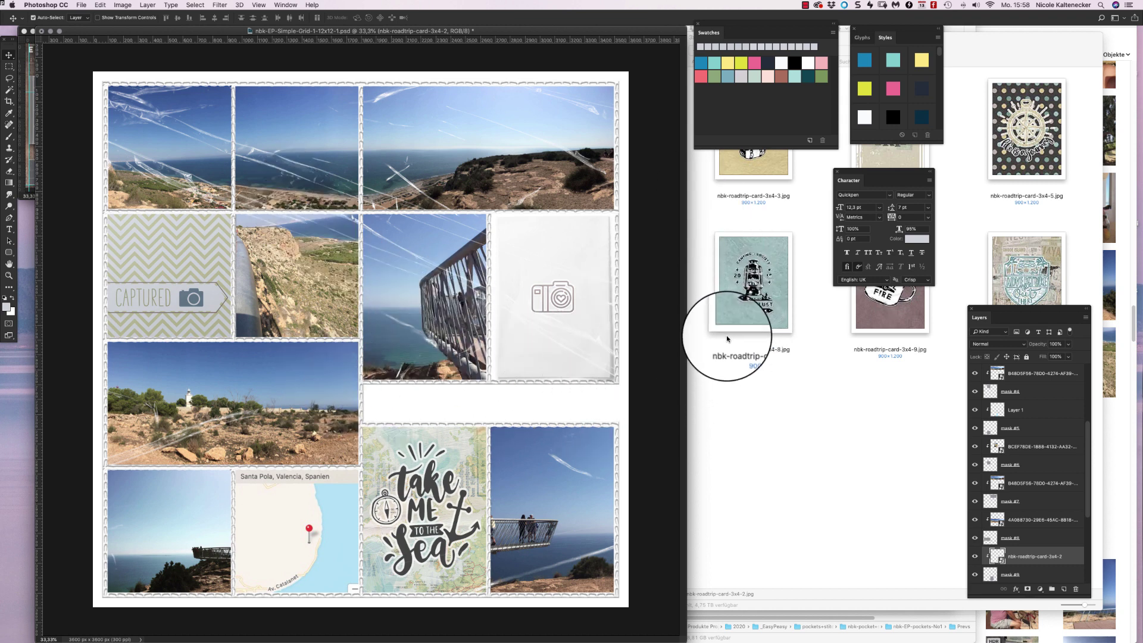
left_click(744, 400)
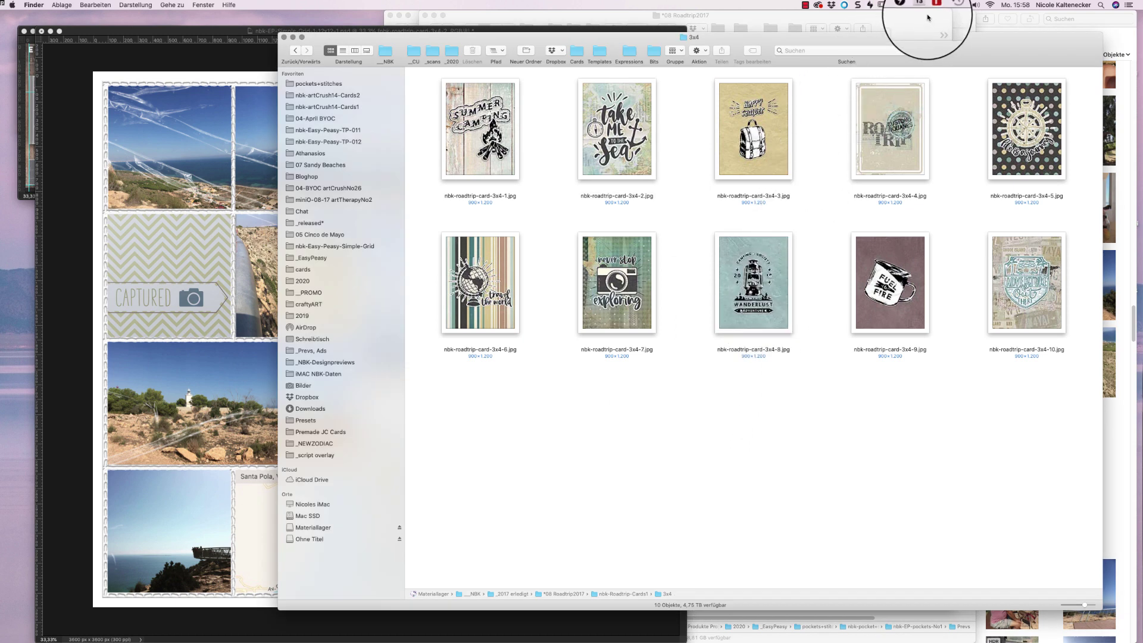
left_click_drag(944, 46, 964, 64)
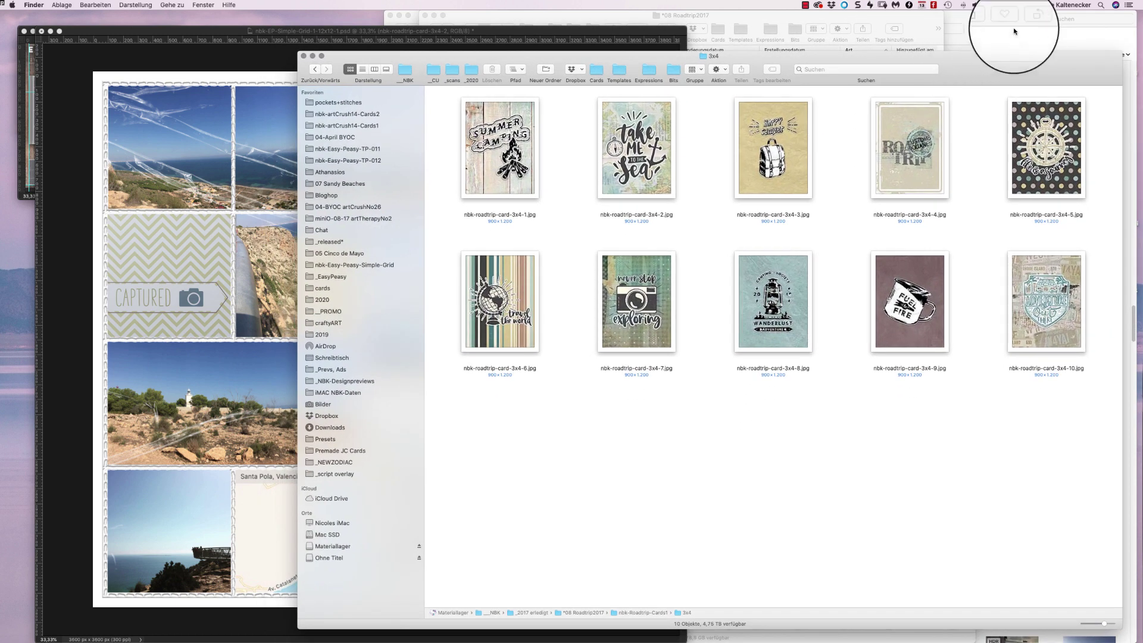
left_click(1036, 30)
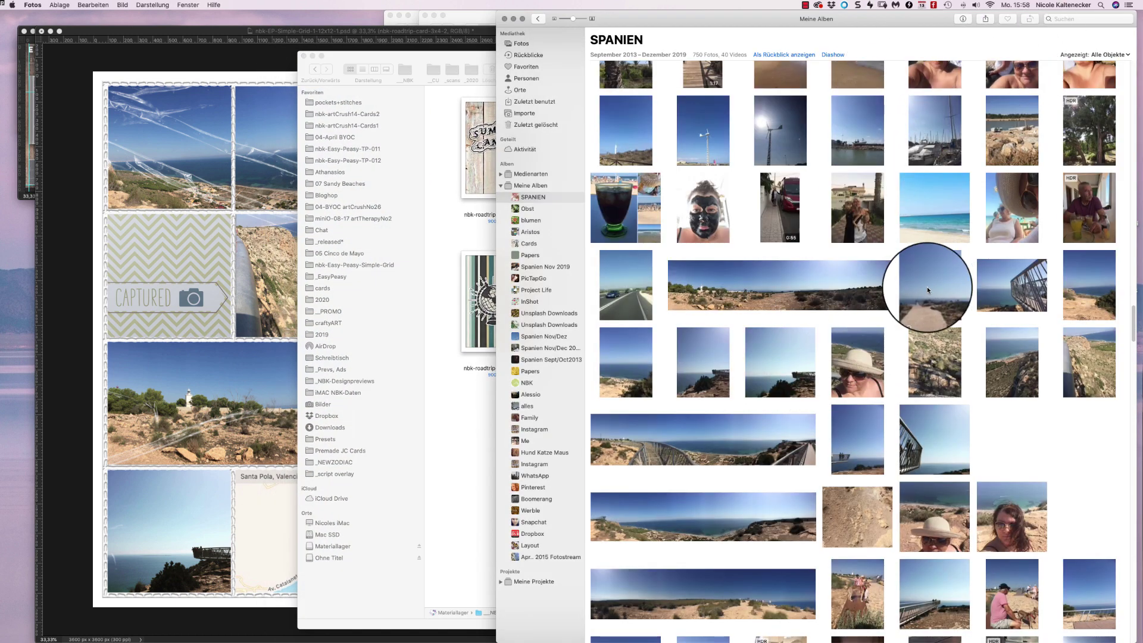
left_click(868, 300)
double_click(868, 300)
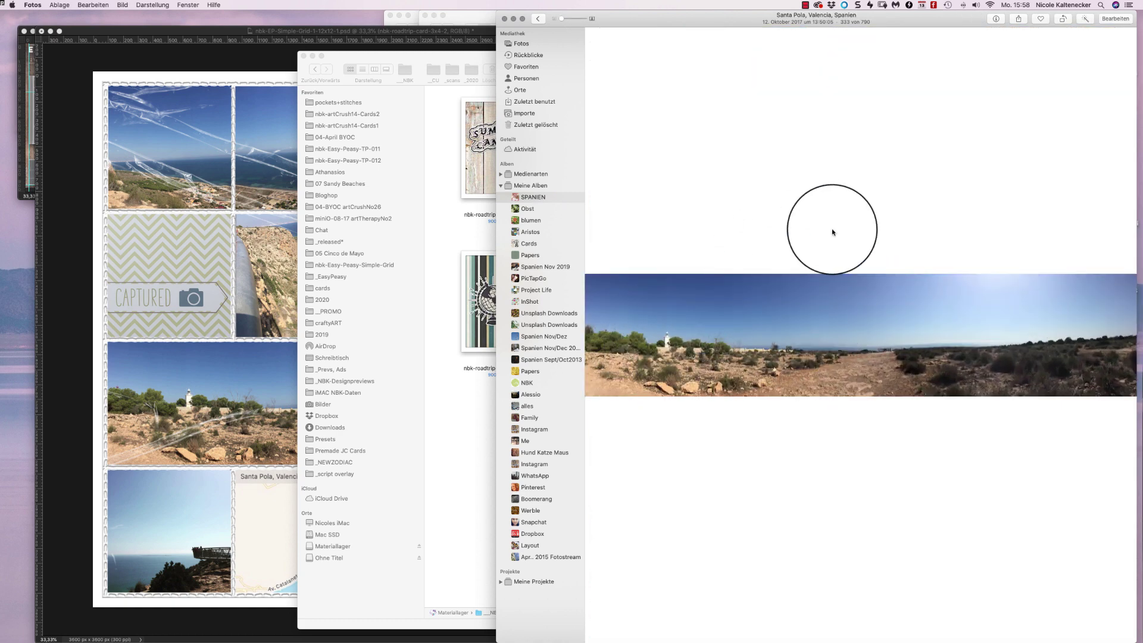
Step: Show the panorama's photo information and copy its location text "Santa Pola, Valencia, Spanien"
left_click(1019, 20)
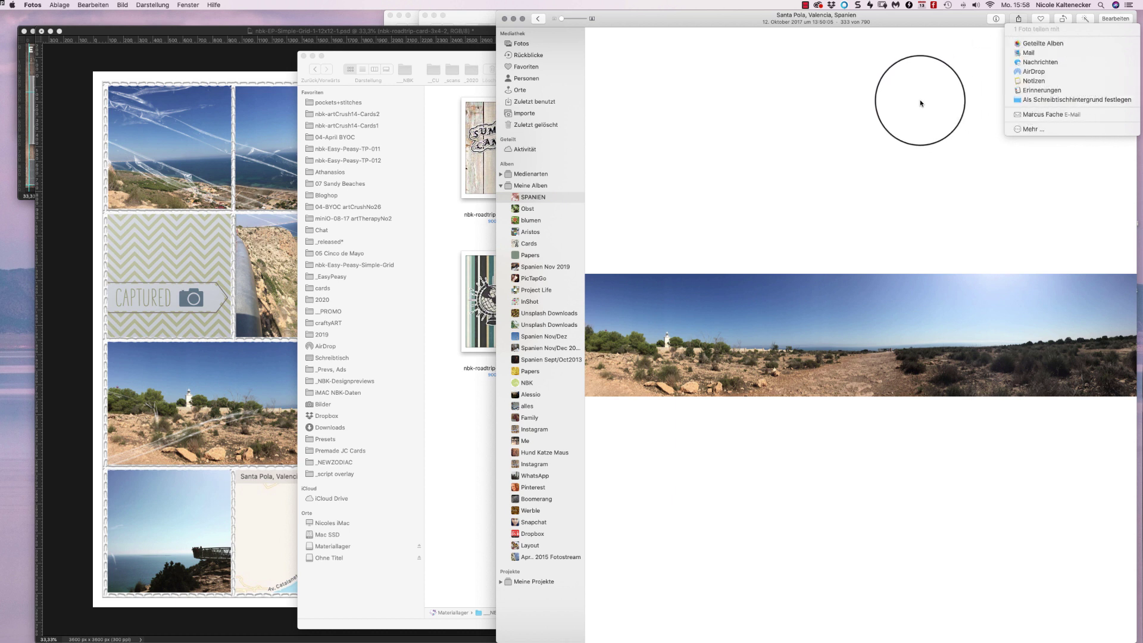
left_click(921, 100)
left_click(1000, 23)
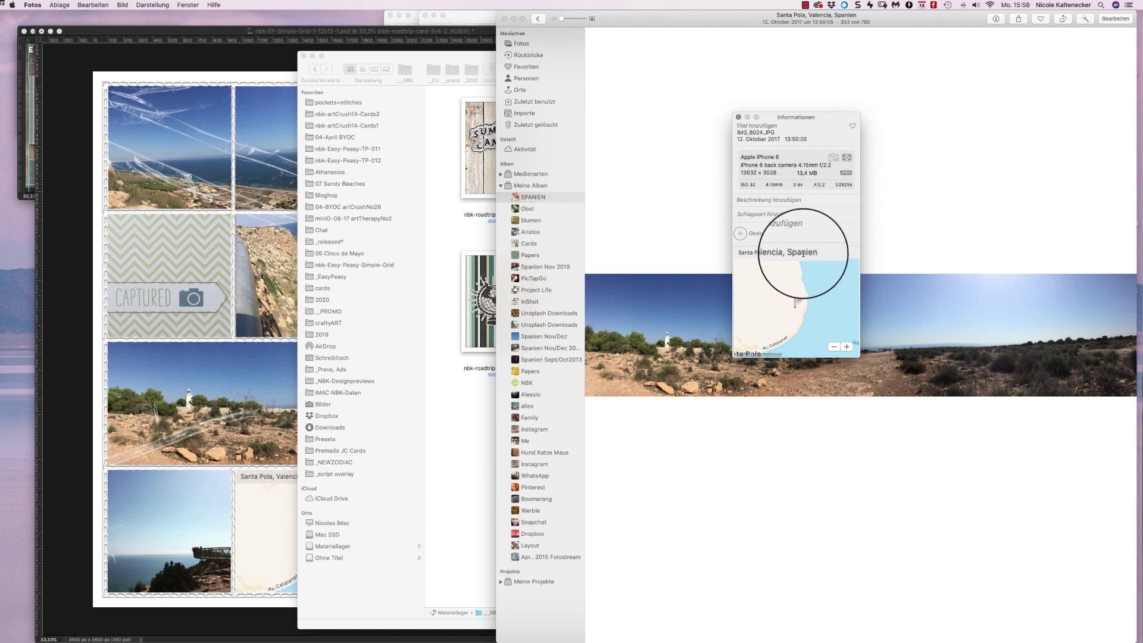
left_click_drag(769, 254, 738, 253)
key("super+c")
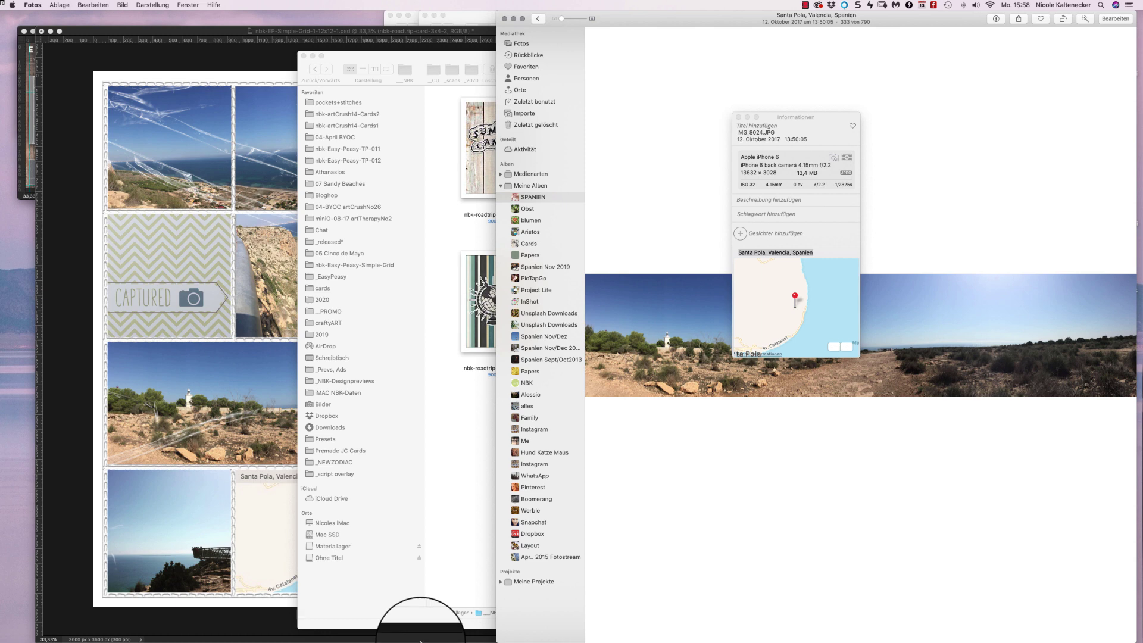
Step: Switch to Safari and search the web for "Santa Pola, Valencia, Spanien leuchtturm" in a new window
mouse_move(421, 641)
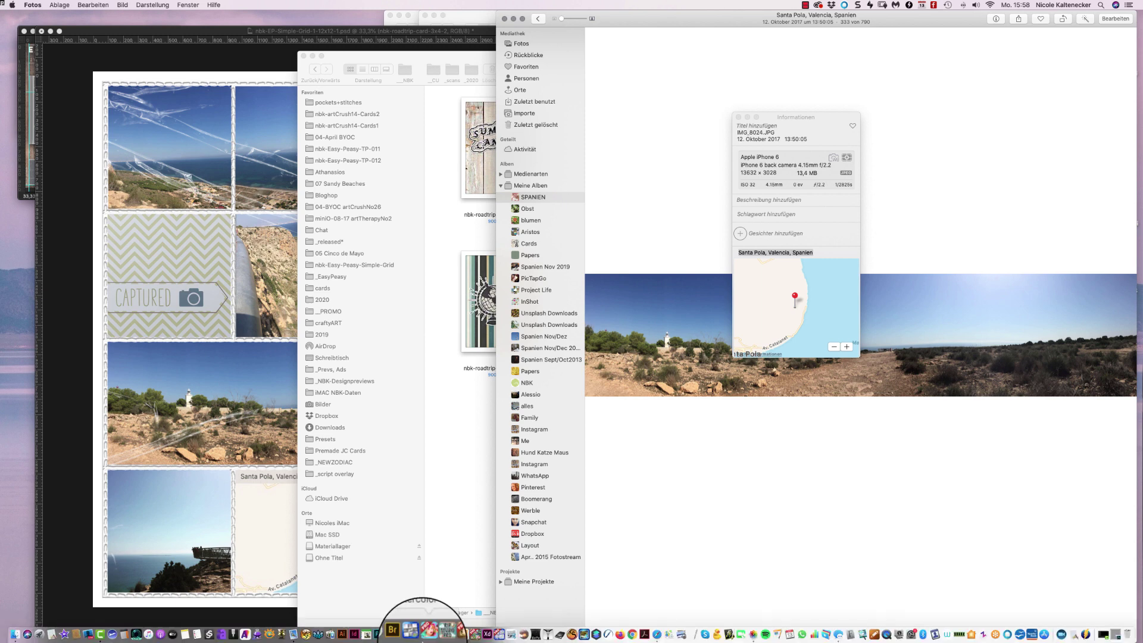
left_click(657, 635)
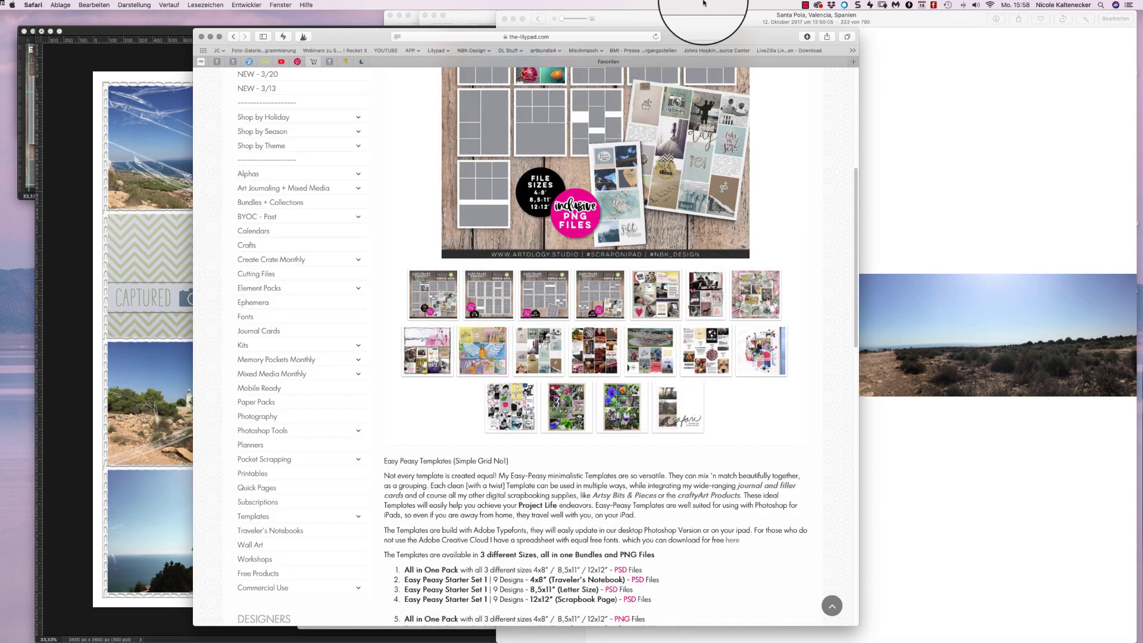
key("super+n")
key("super+v")
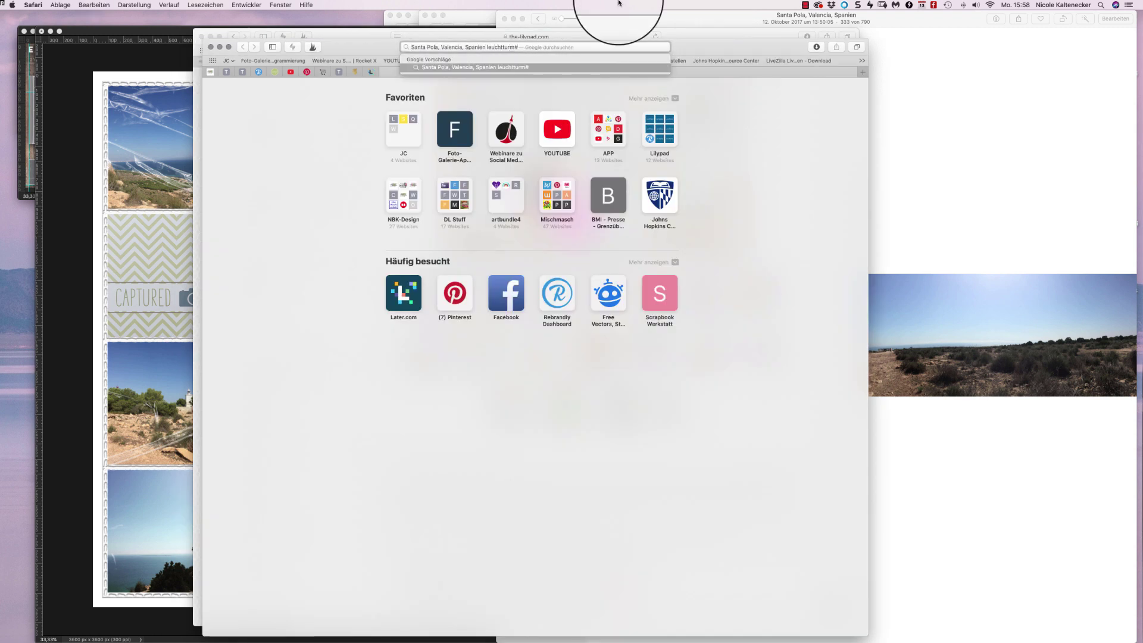
type("leuchtturm#")
key("BackSpace")
key("Return")
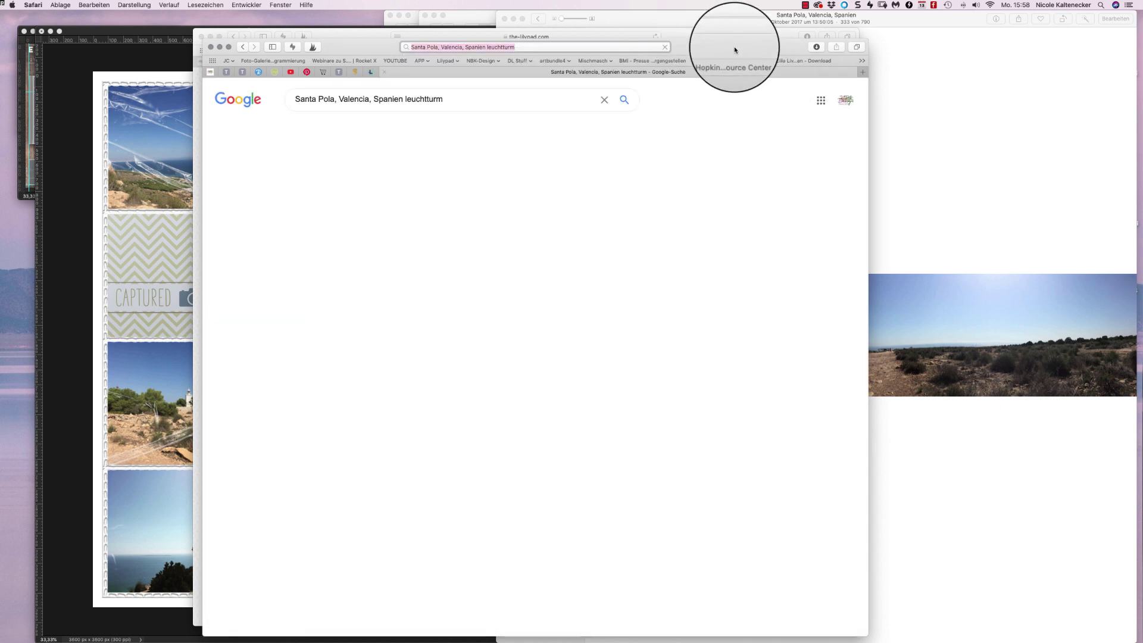
left_click_drag(734, 35, 921, 5)
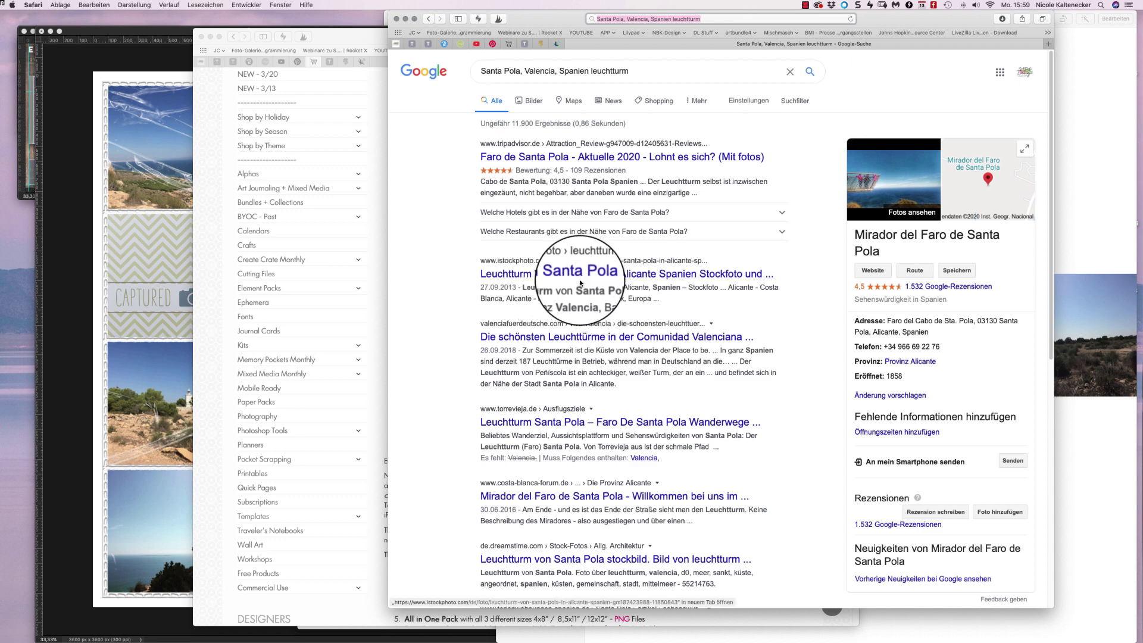
Step: Open the torrevieja.de result in a new tab and copy "Leuchtturm Santa Pola – Faro De Santa Pola" from its headline
left_click(548, 420, "super")
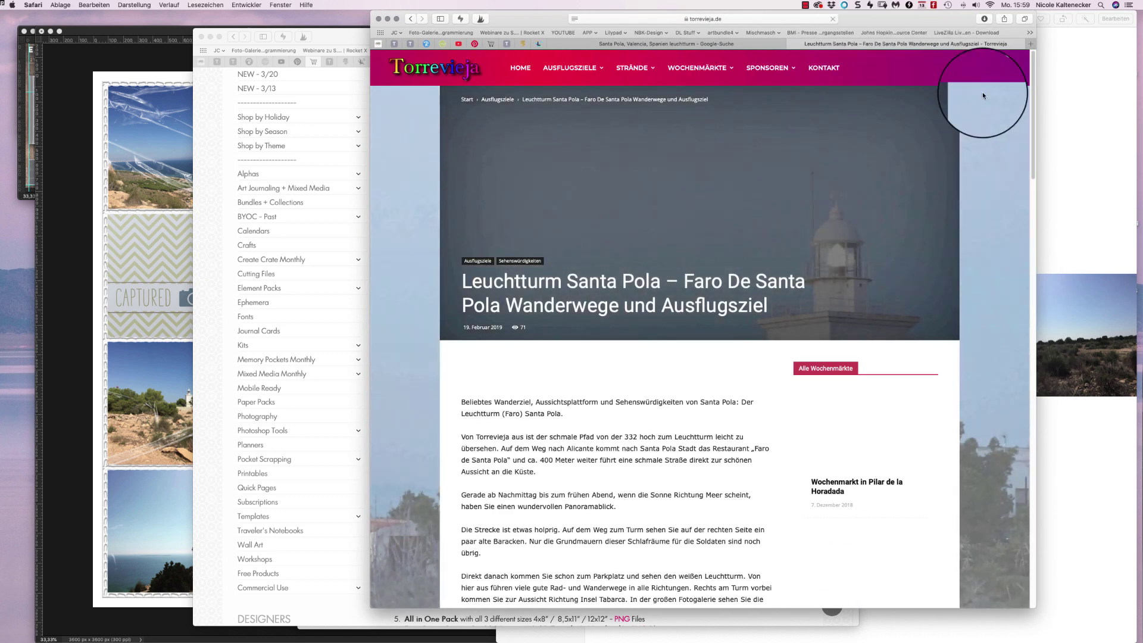
scroll(1026, 100, "down", 1)
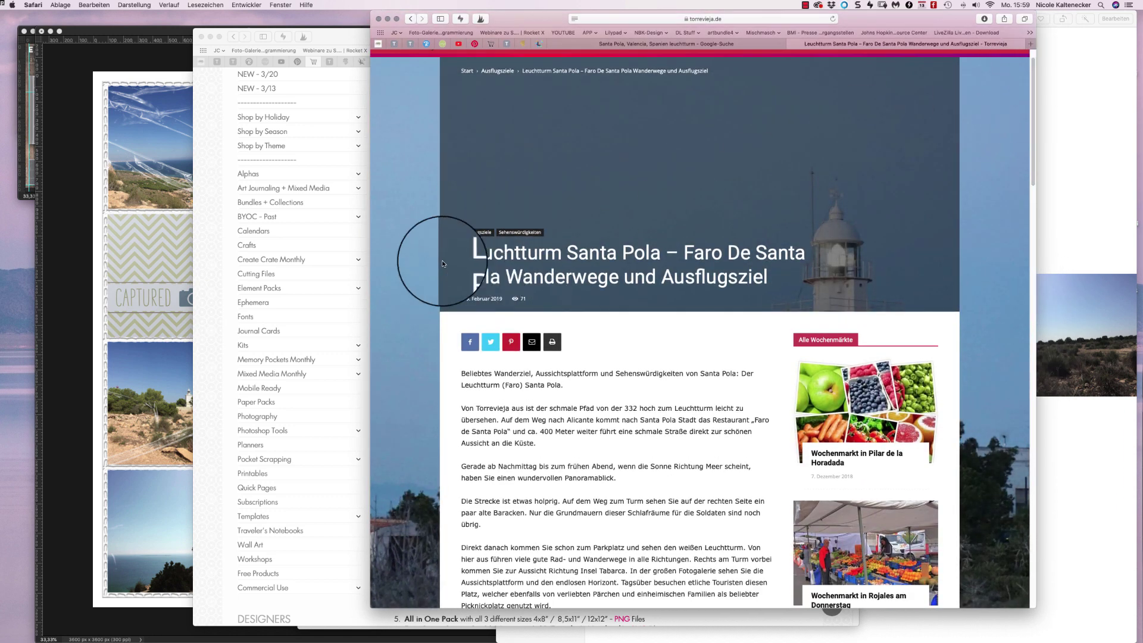
left_click_drag(442, 264, 768, 278)
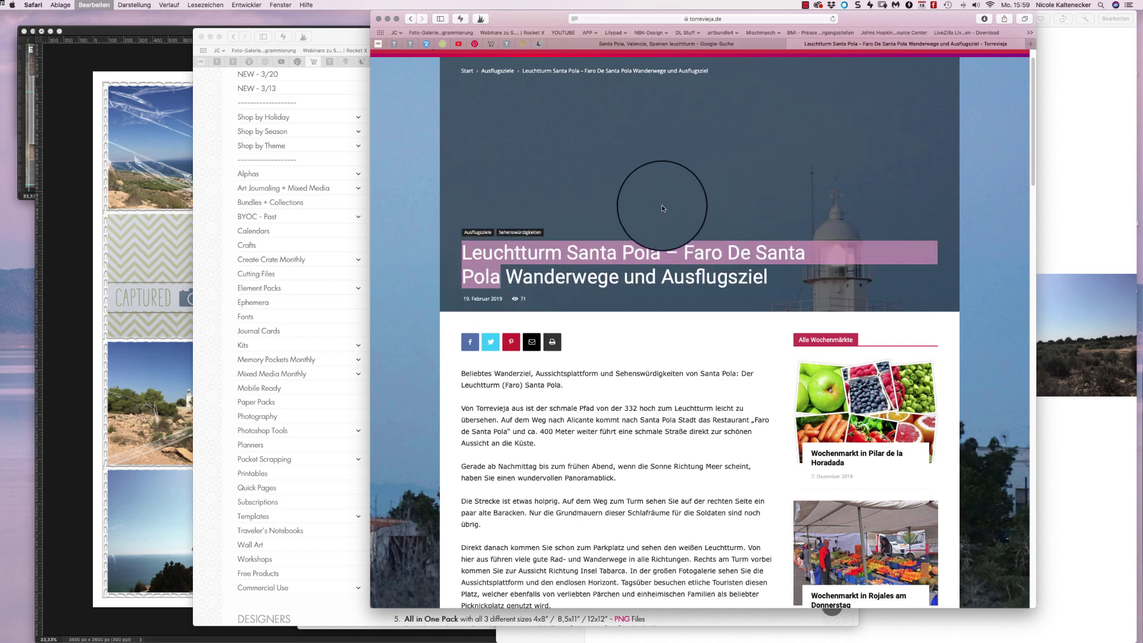
Step: Back in Photoshop, draw a text box across the white strip above the Take Me to the Sea card and paste the lighthouse name
left_click(104, 378)
left_click(442, 425)
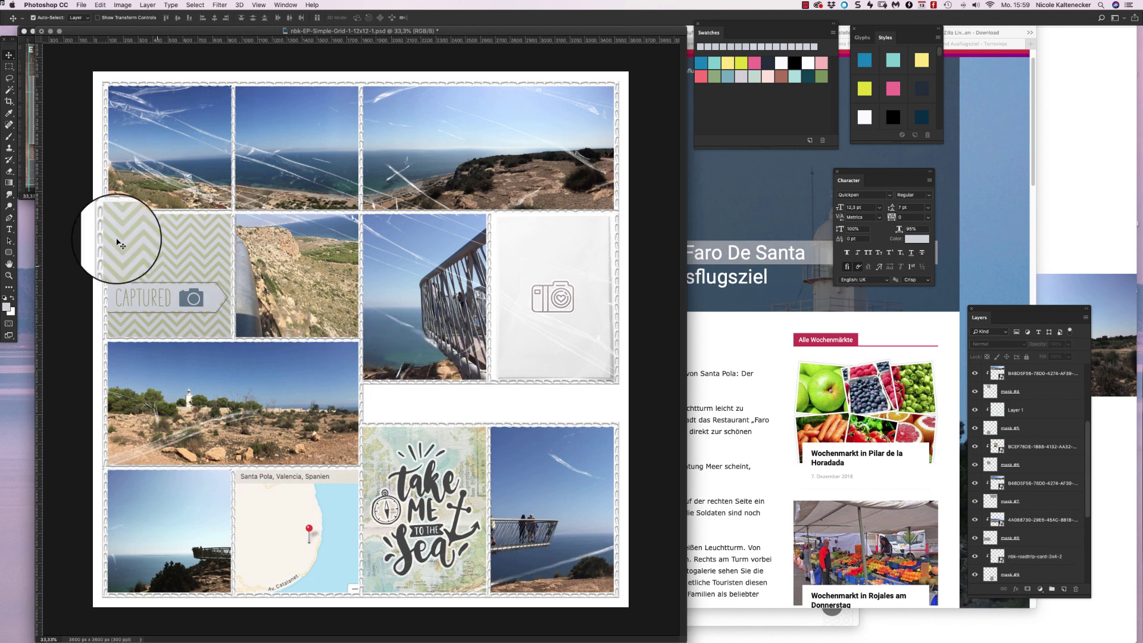
left_click(9, 230)
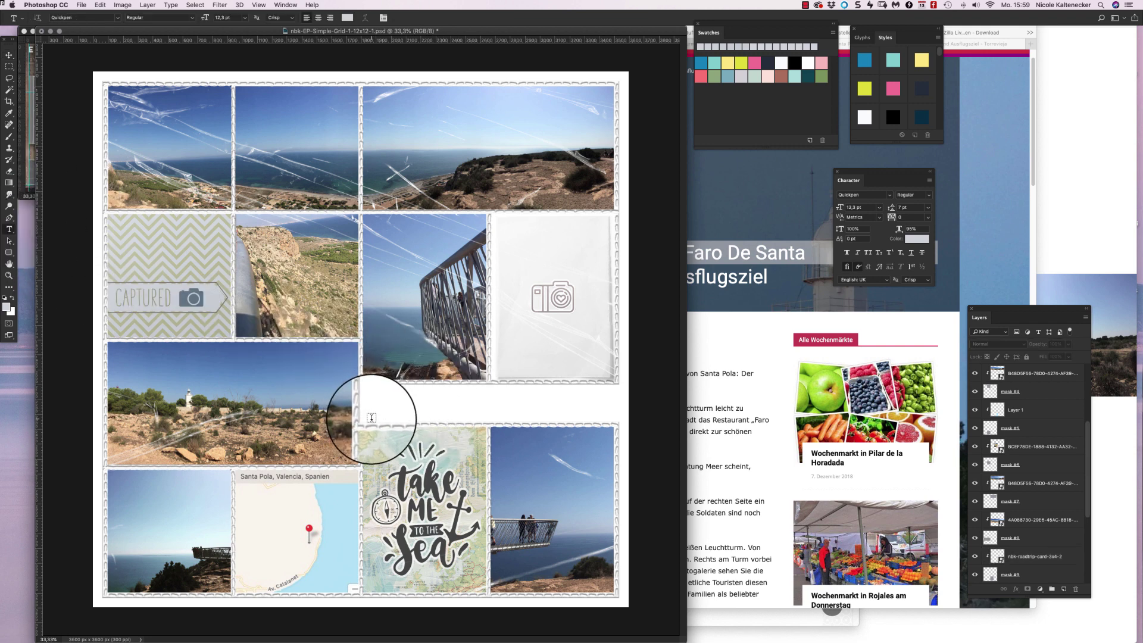
left_click_drag(371, 419, 620, 384)
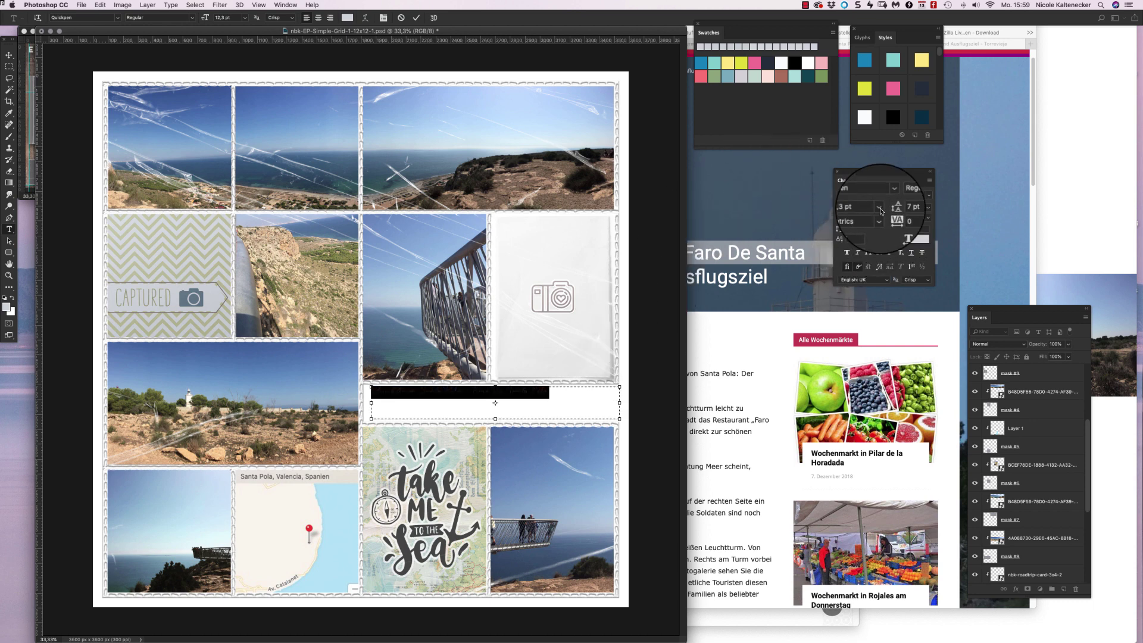
Step: Recolour the lighthouse text with a muted blue sampled from the sea in the wide coast photo
left_click(916, 239)
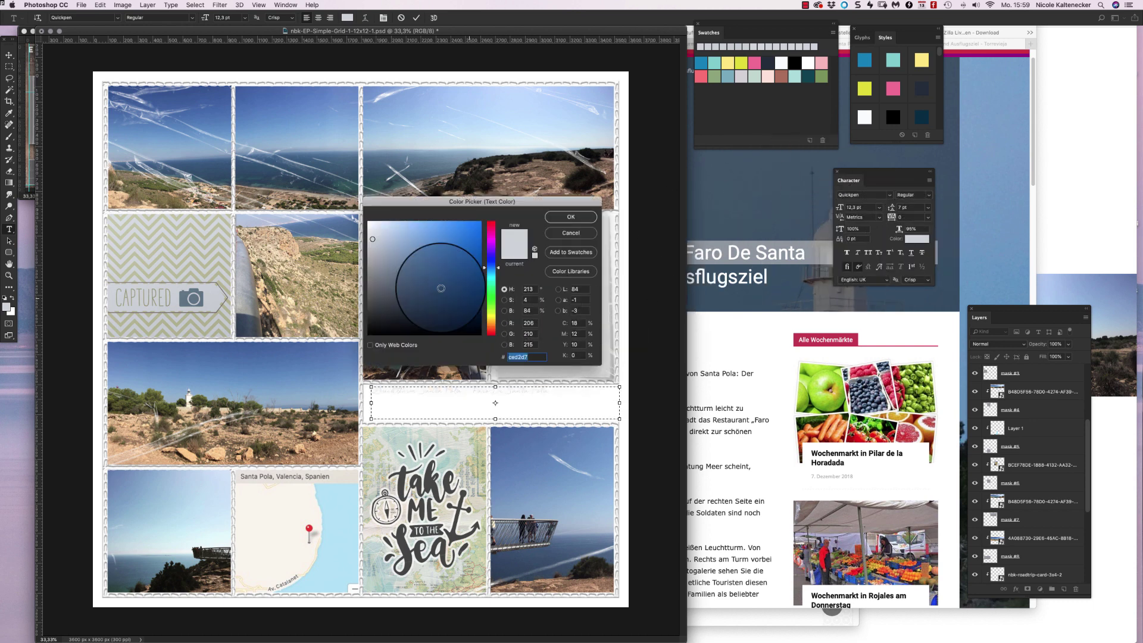
left_click(379, 167)
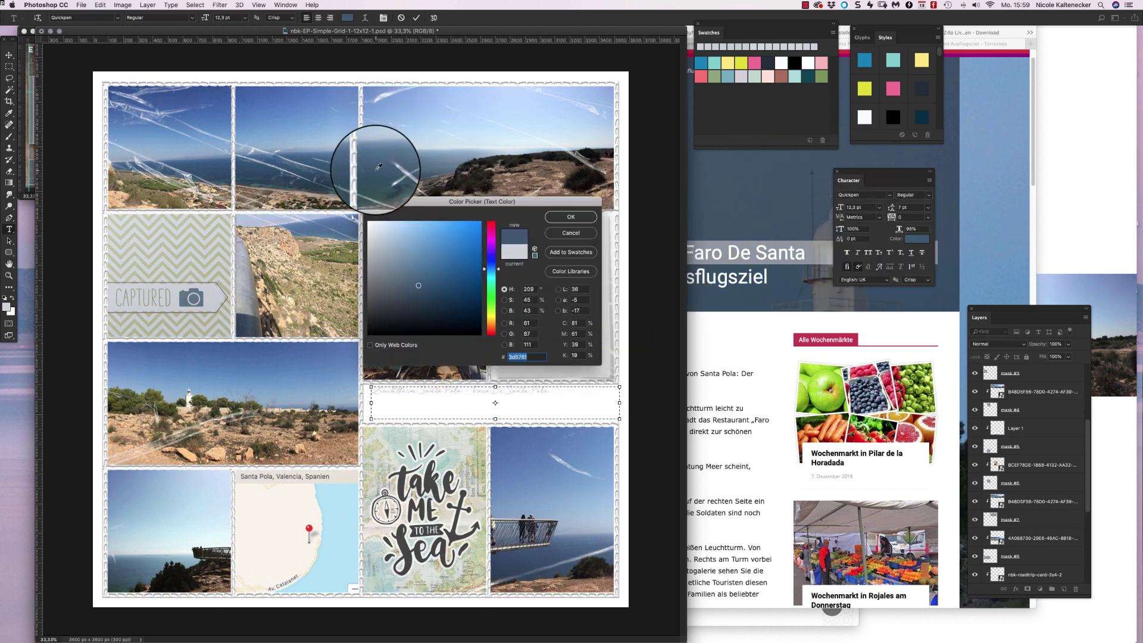
left_click(570, 212)
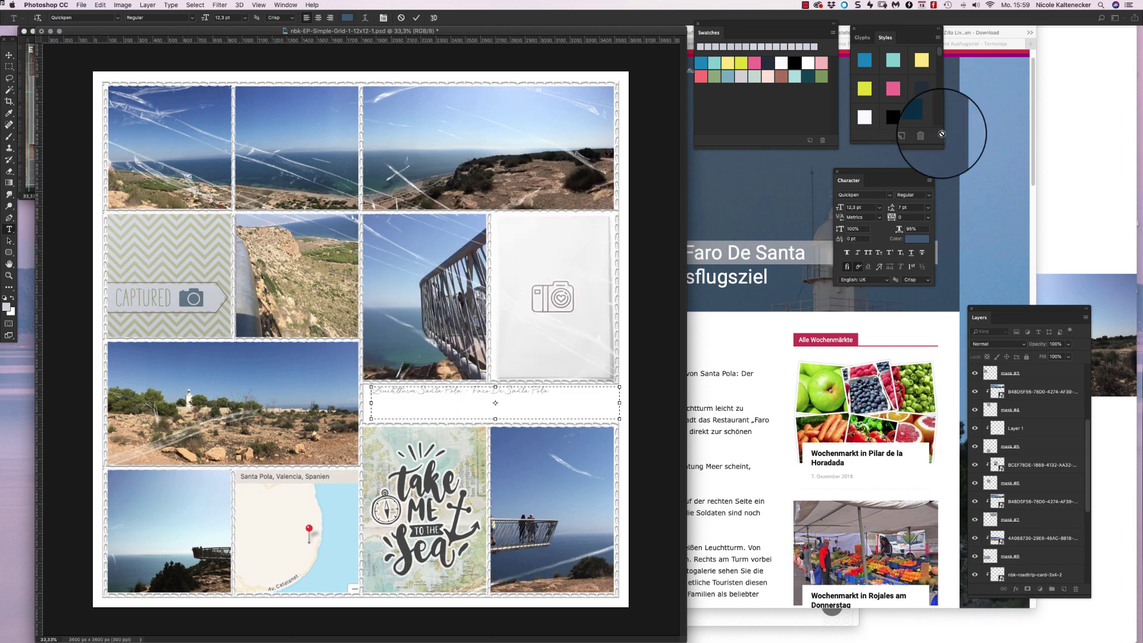
Step: Break the lighthouse title onto a second line before "Faro De Santa Pola" and centre the text
key("Return")
key("super+a")
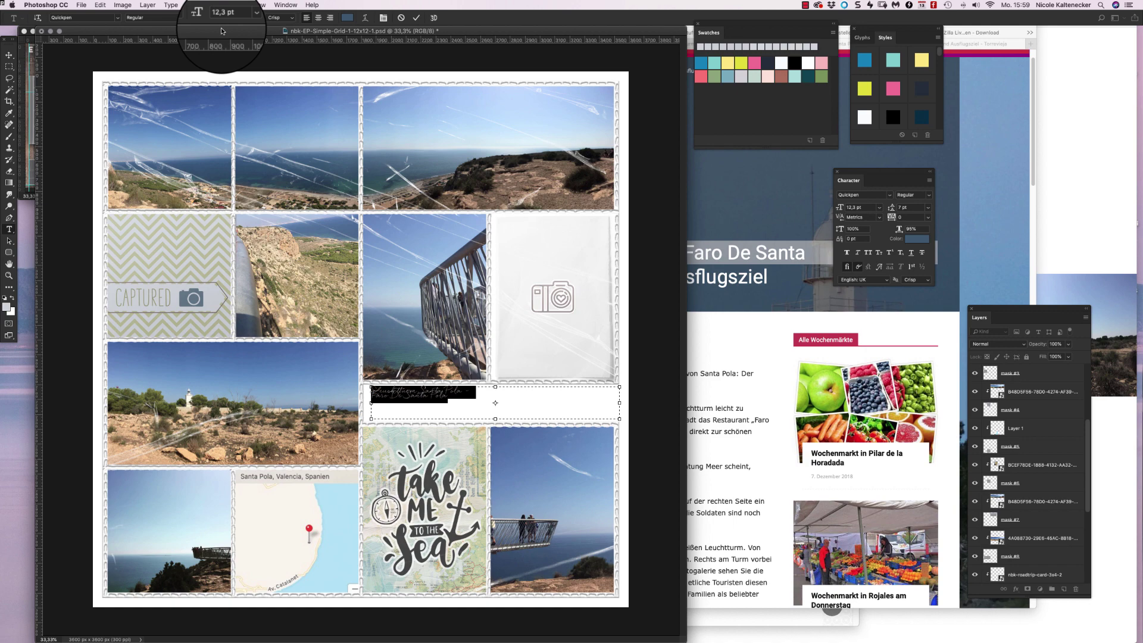
left_click(319, 17)
left_click(10, 56)
left_click(510, 395)
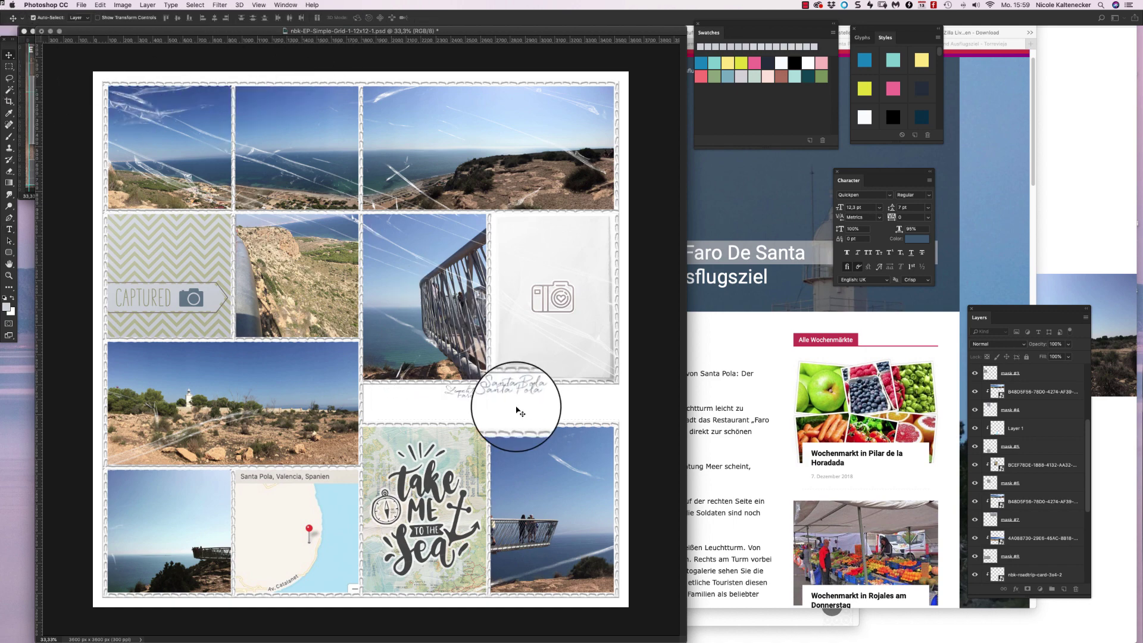
Step: Change the font of the title's second line, "Faro De Santa Pola", to Alegreya Sans SC
scroll(523, 395, "up", 5)
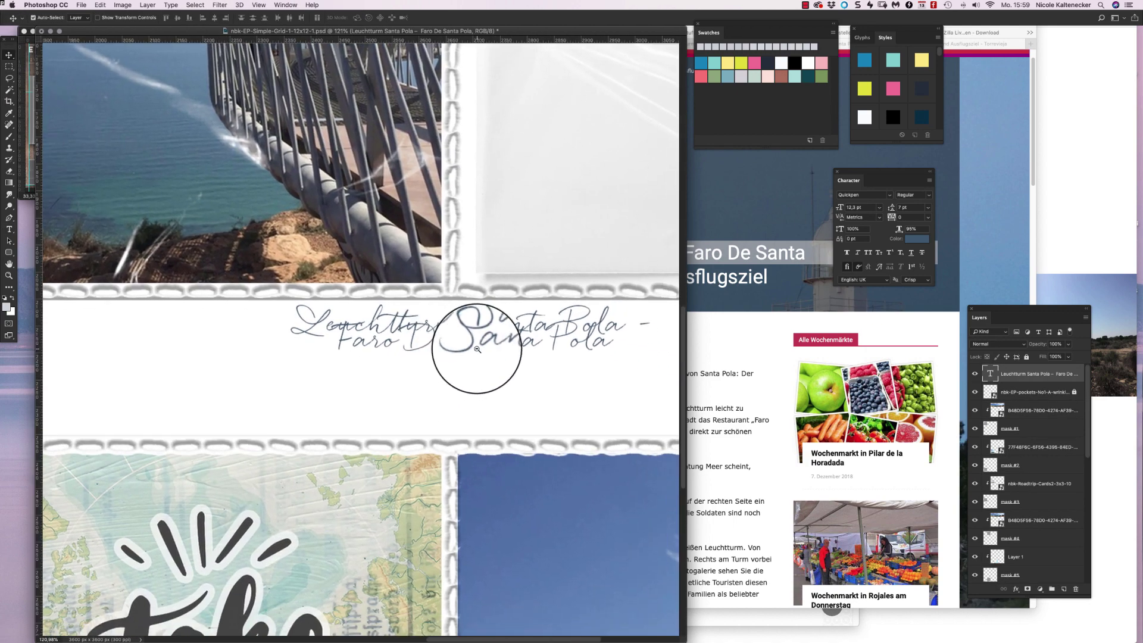
key("super+minus")
key("super+minus")
left_click_drag(1105, 566, 891, 640)
left_click_drag(656, 359, 447, 352)
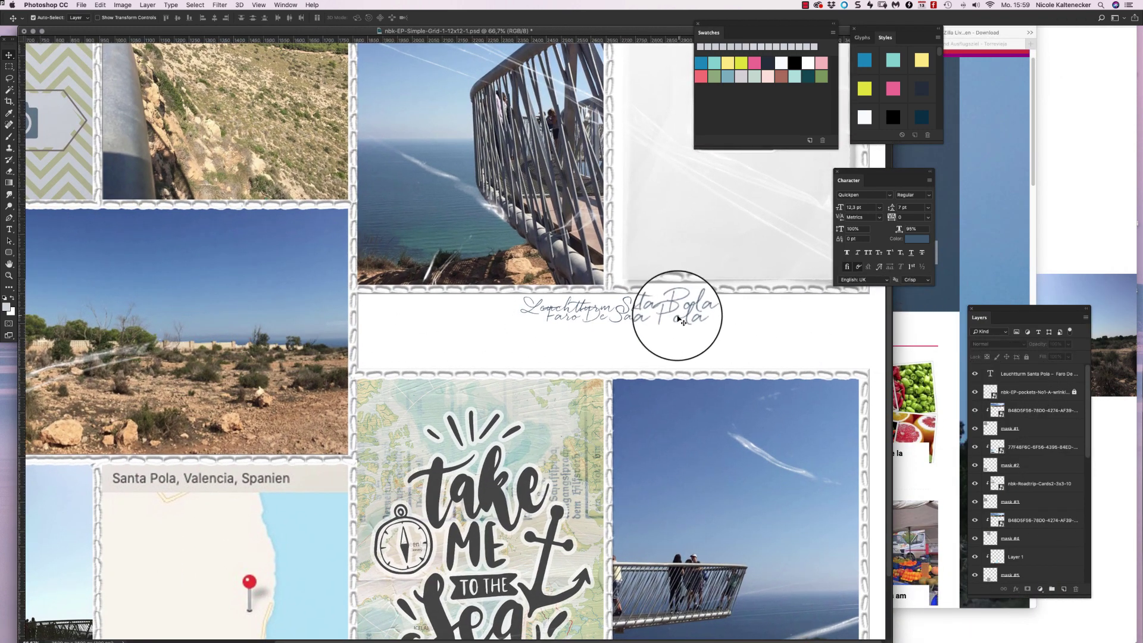
left_click(681, 295)
double_click(985, 375)
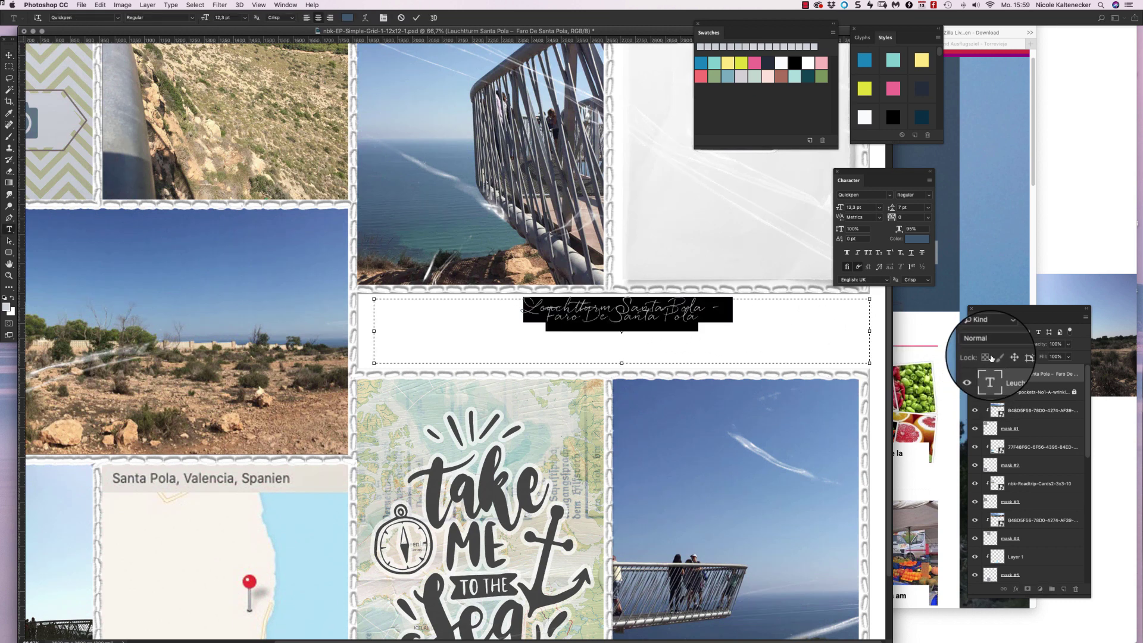
left_click(716, 340)
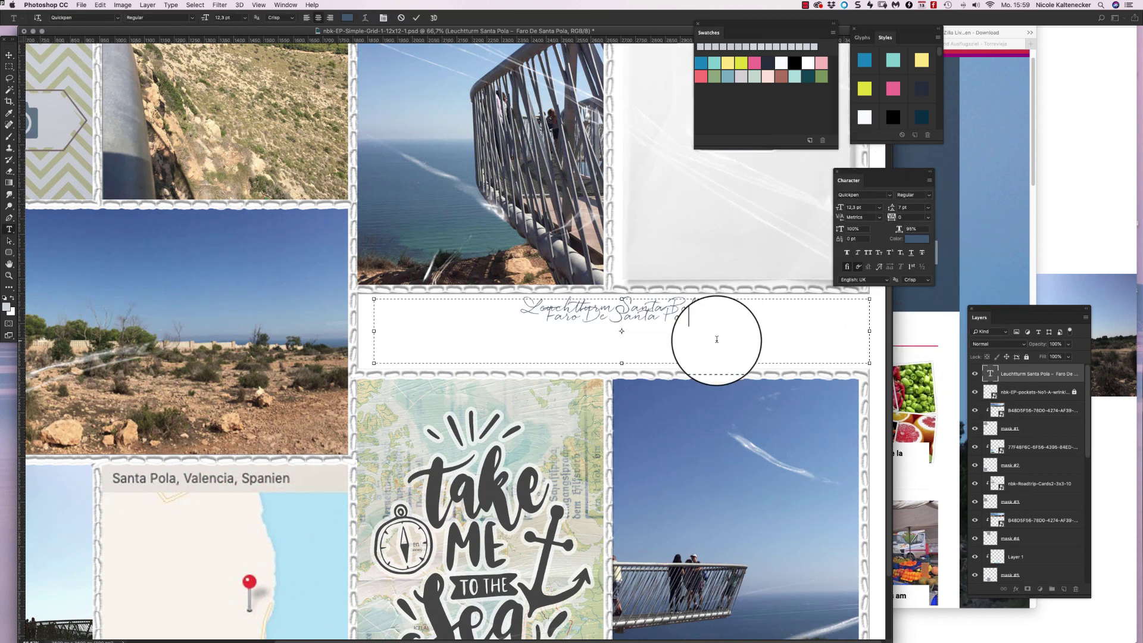
left_click_drag(728, 310, 545, 323)
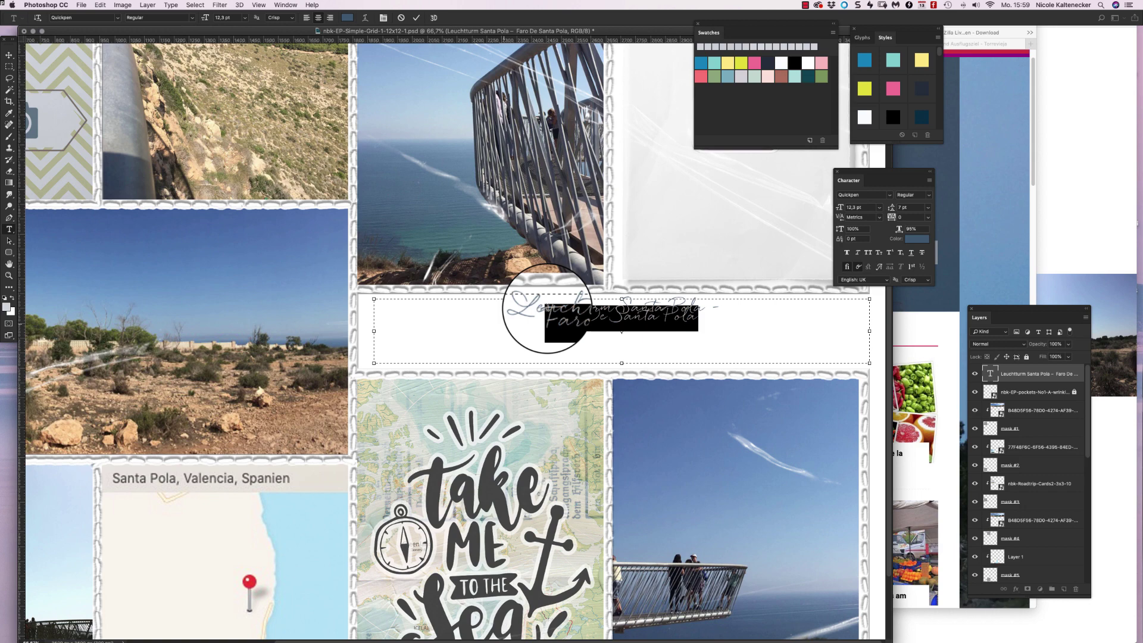
left_click(889, 193)
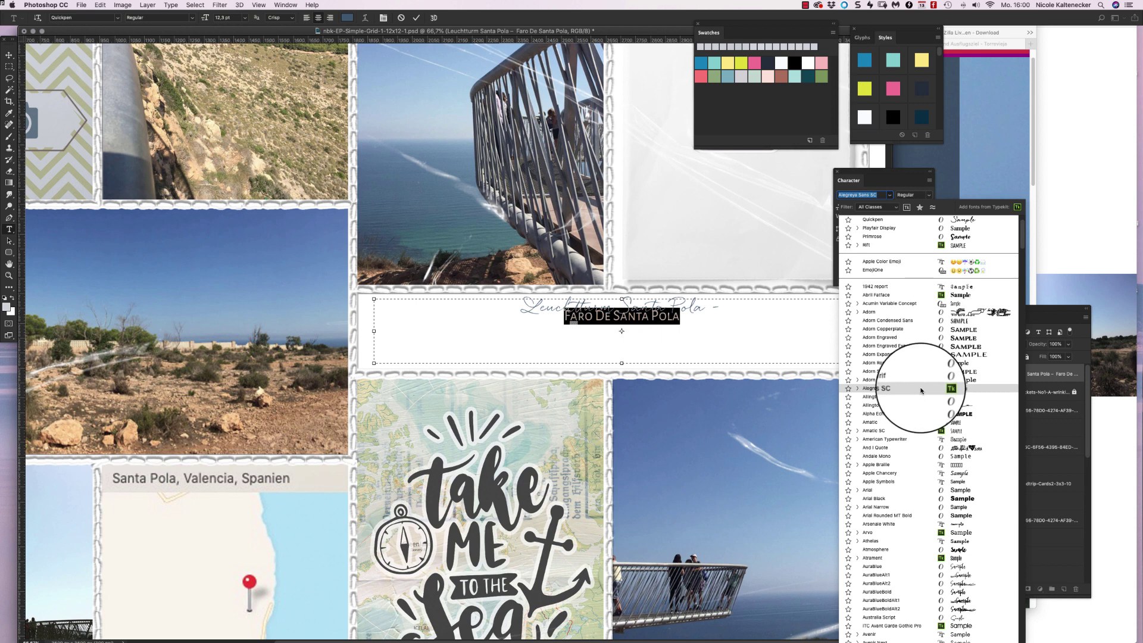
left_click(921, 390)
Step: Set the whole lighthouse title to a 20 pt font size with 20 pt leading
key("super+a")
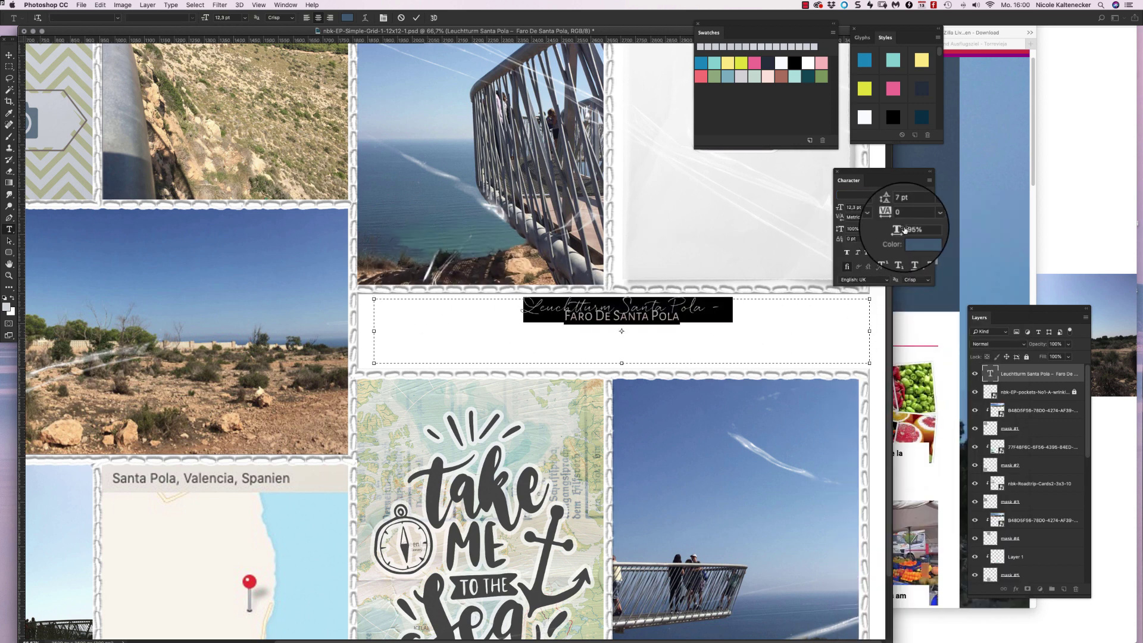
left_click(855, 208)
type("20")
key("Tab")
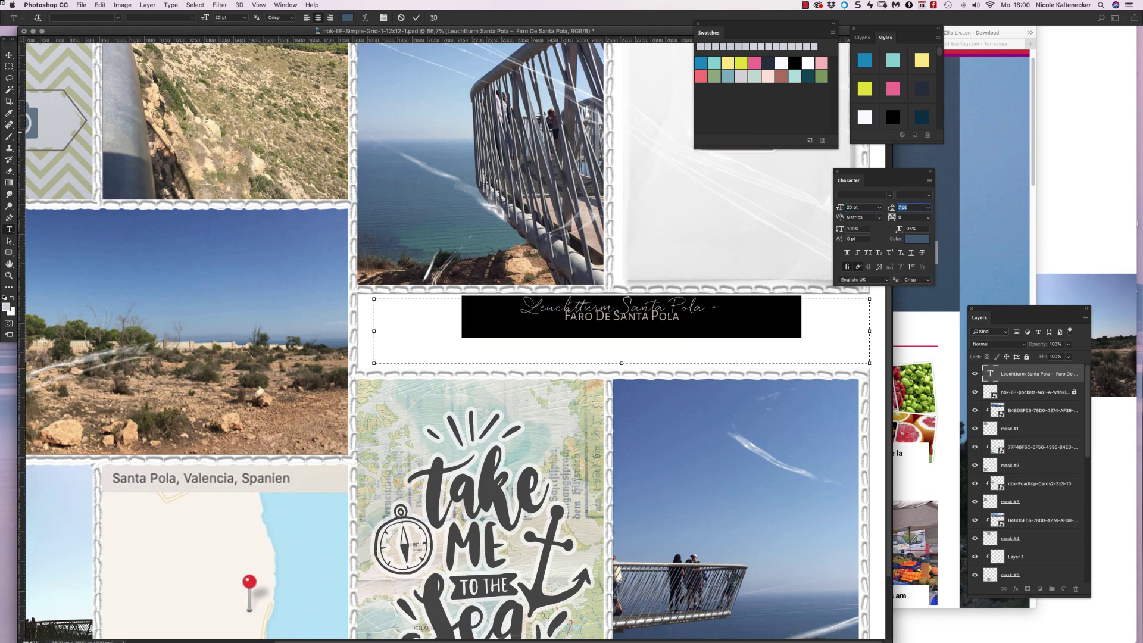
type("20")
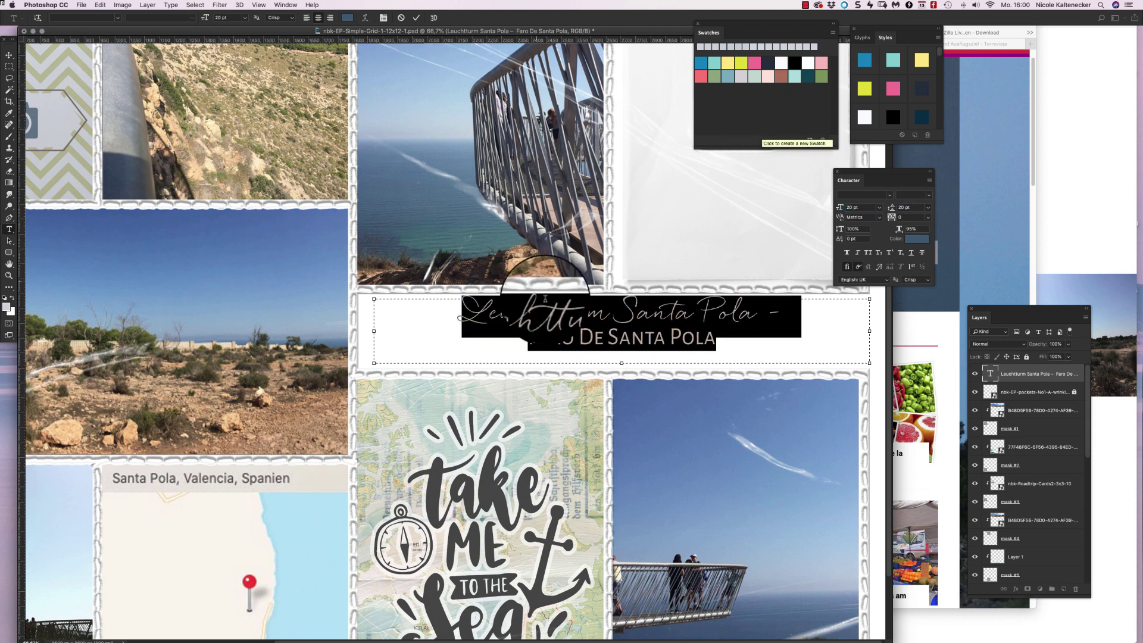
Step: Scale the lighthouse title up to about 30 pt so its first line spans the white strip
left_click(722, 300)
left_click_drag(785, 312, 395, 291)
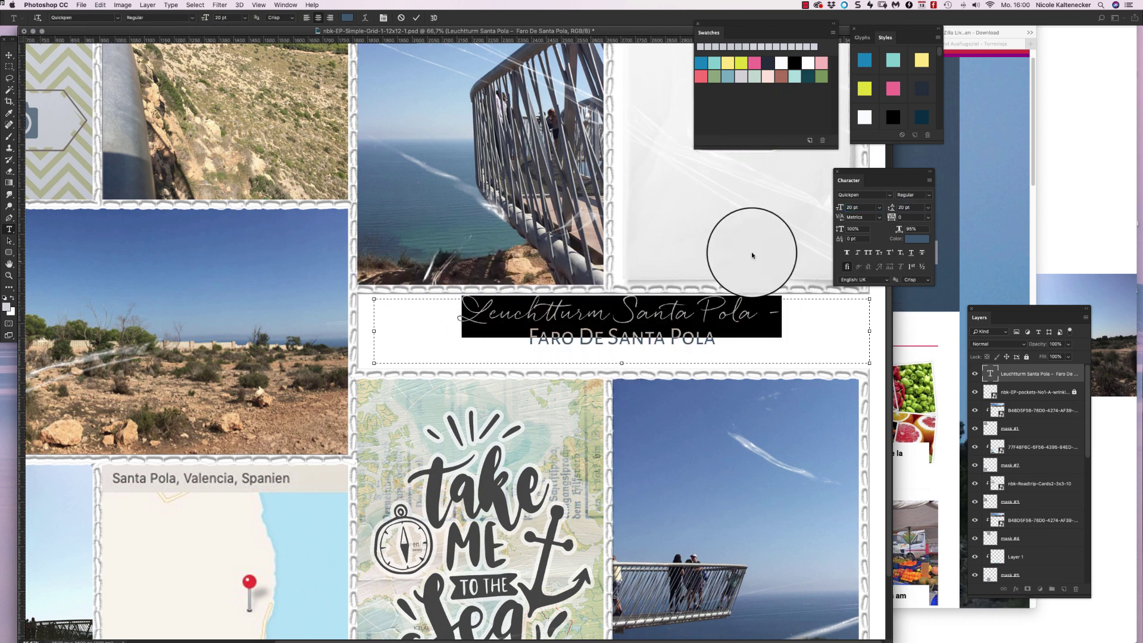
left_click_drag(869, 363, 867, 327)
left_click(684, 363)
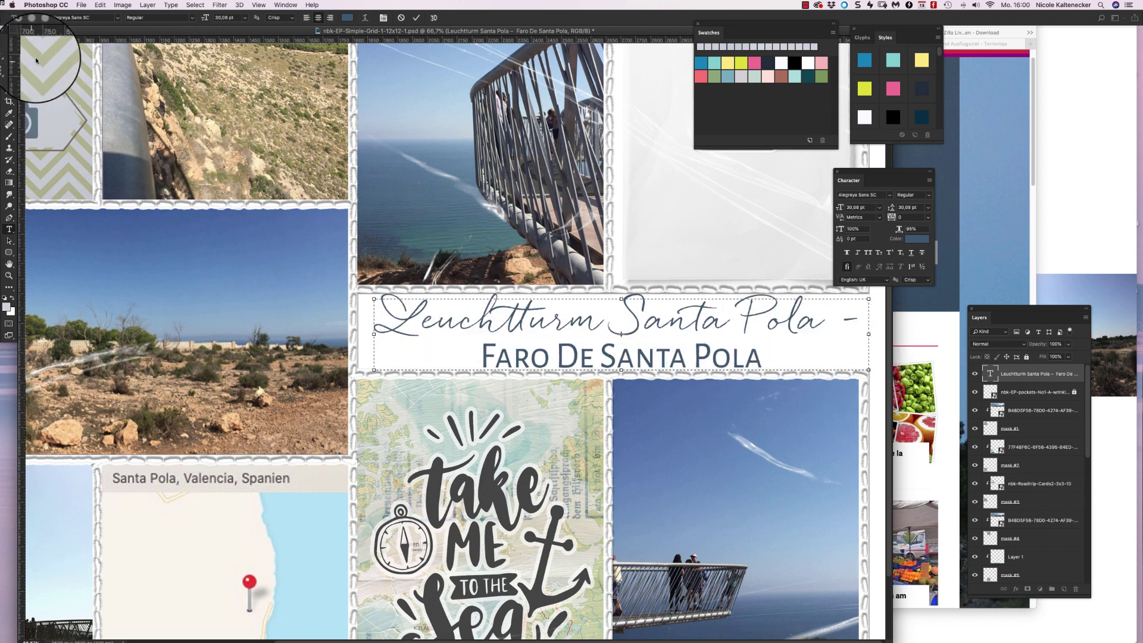
left_click(9, 55)
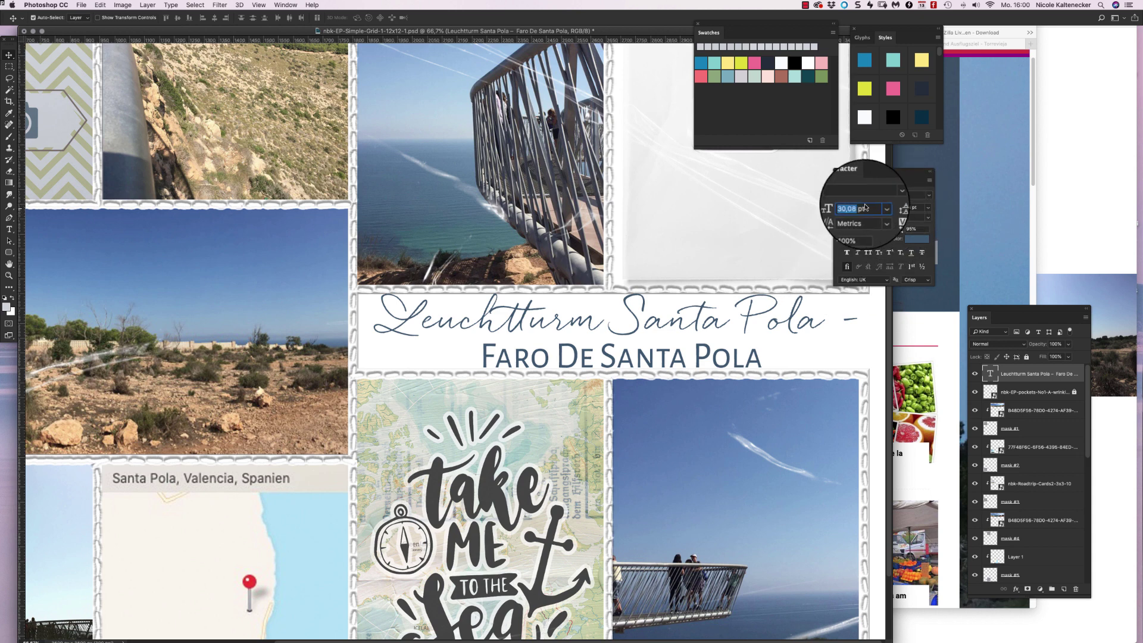
Step: Tighten the title's leading to 28 pt and fit the whole page in an enlarged document window
left_click(908, 207)
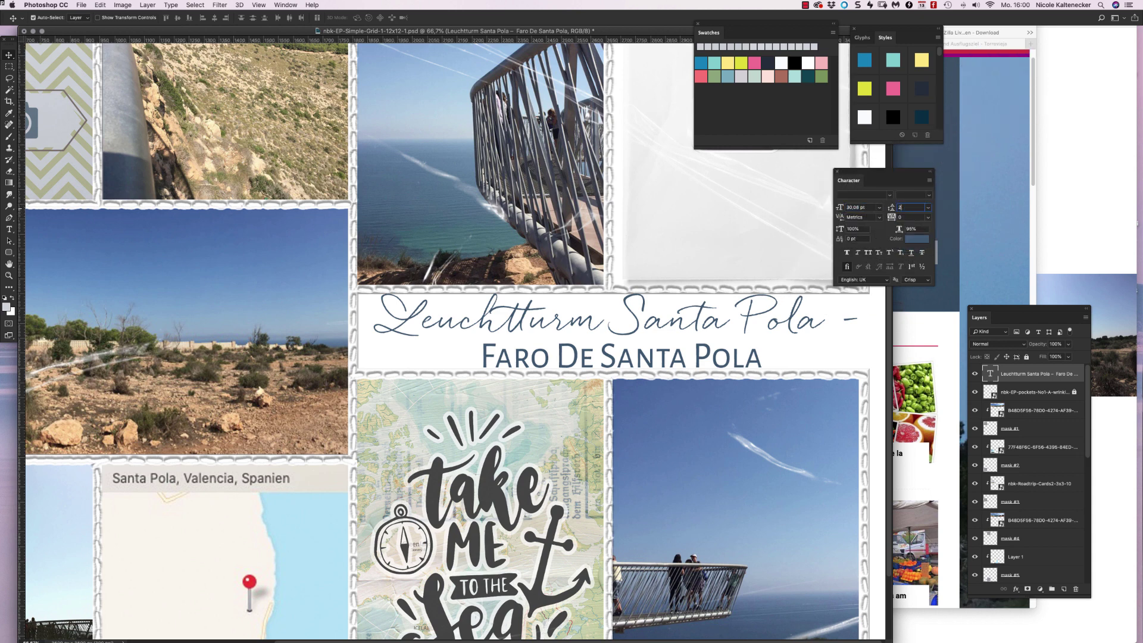
left_click_drag(633, 339, 633, 340)
key("super+0")
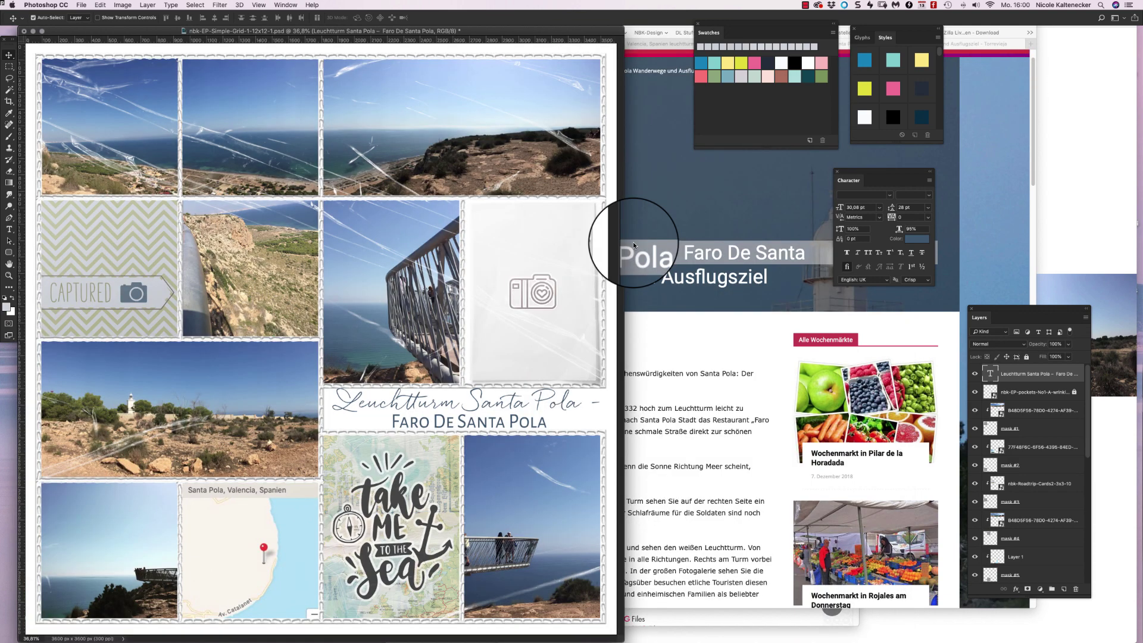
left_click_drag(624, 640, 767, 622)
left_click(732, 230)
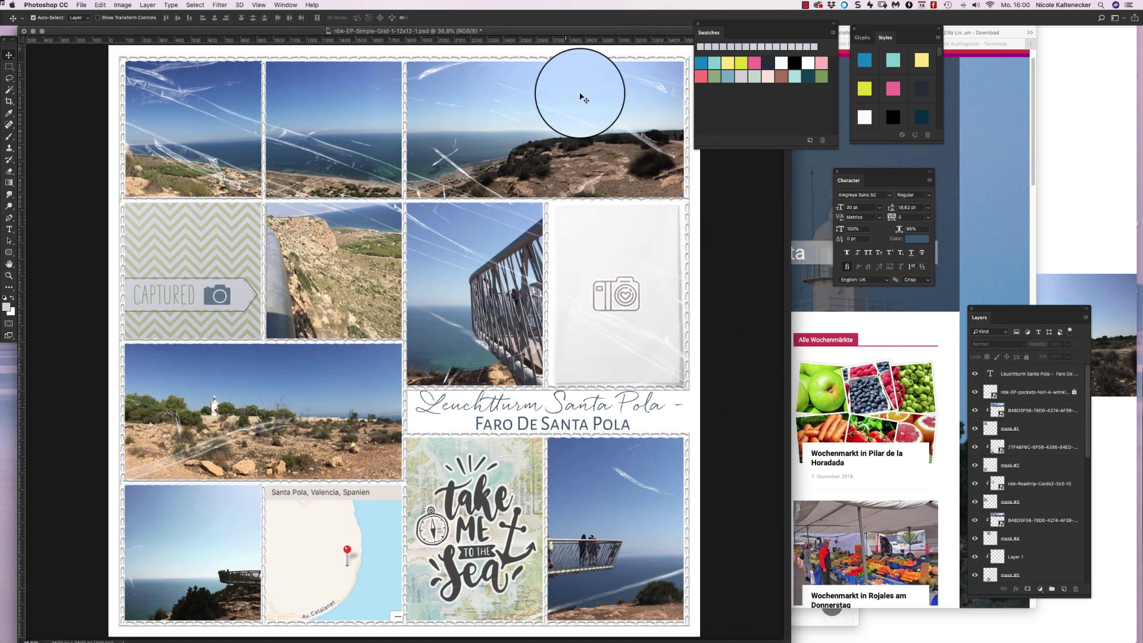
Step: Scale the lighthouse title down to about 26.39 pt within the white strip and lock its layer
left_click(612, 408)
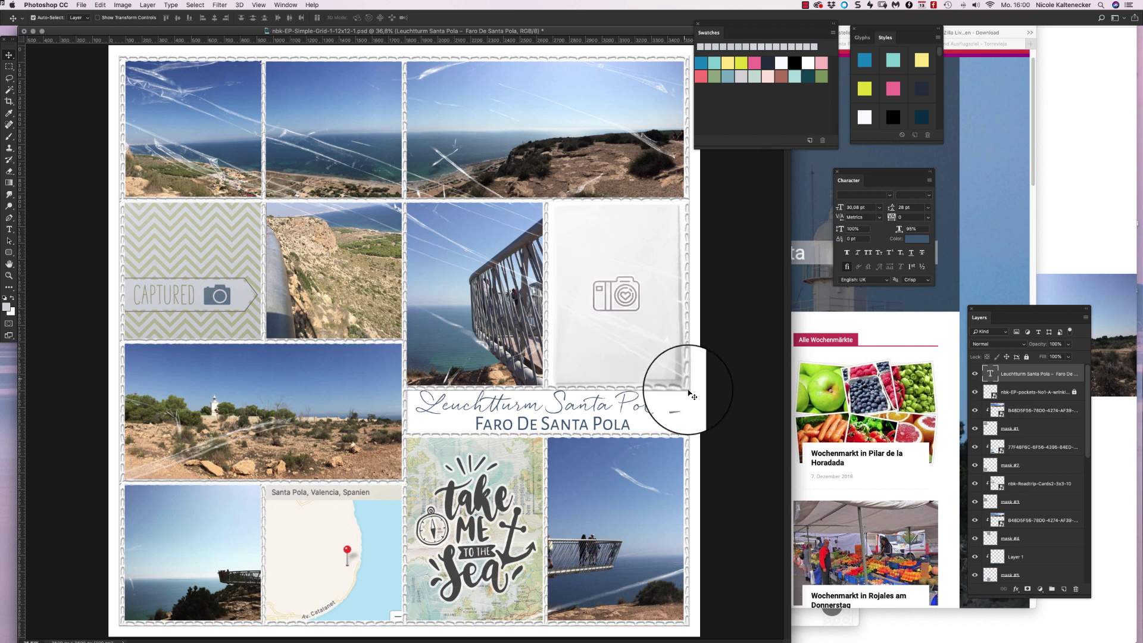
key("super+t")
left_click_drag(691, 388, 647, 418)
key("Return")
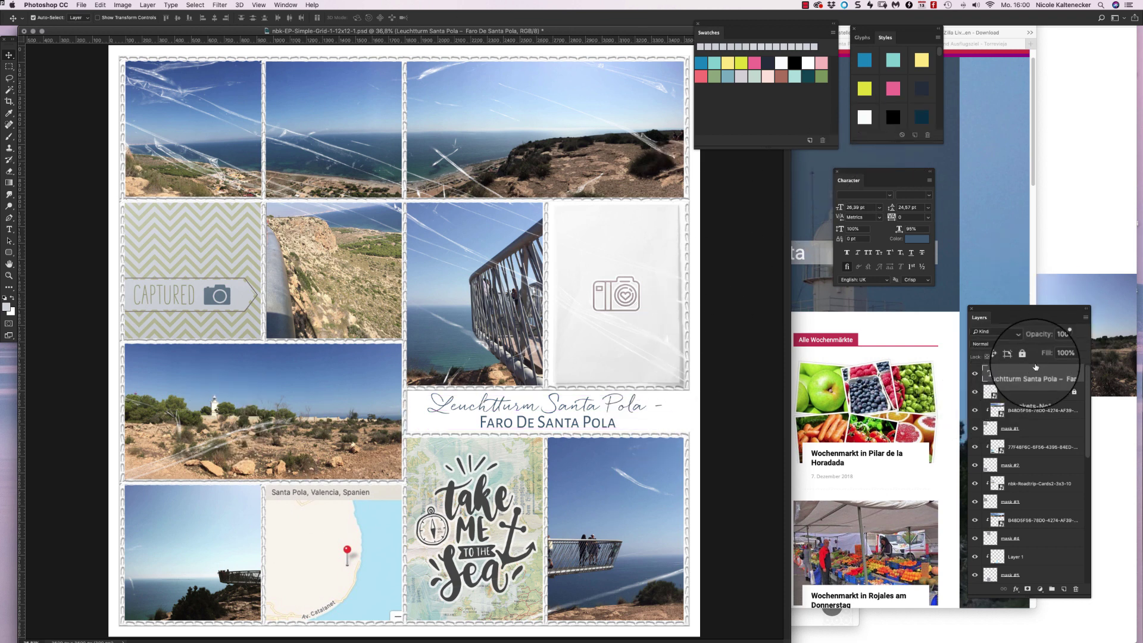
left_click(1026, 357)
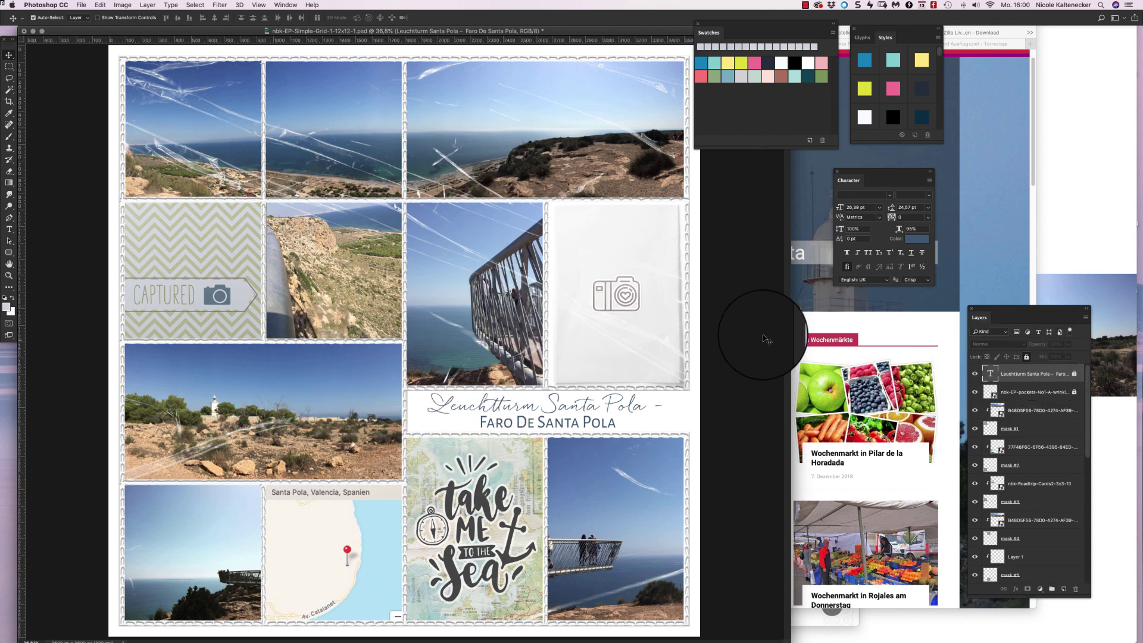
Step: Hide the Safari and Photos windows and bring the Finder window forward
left_click(838, 325)
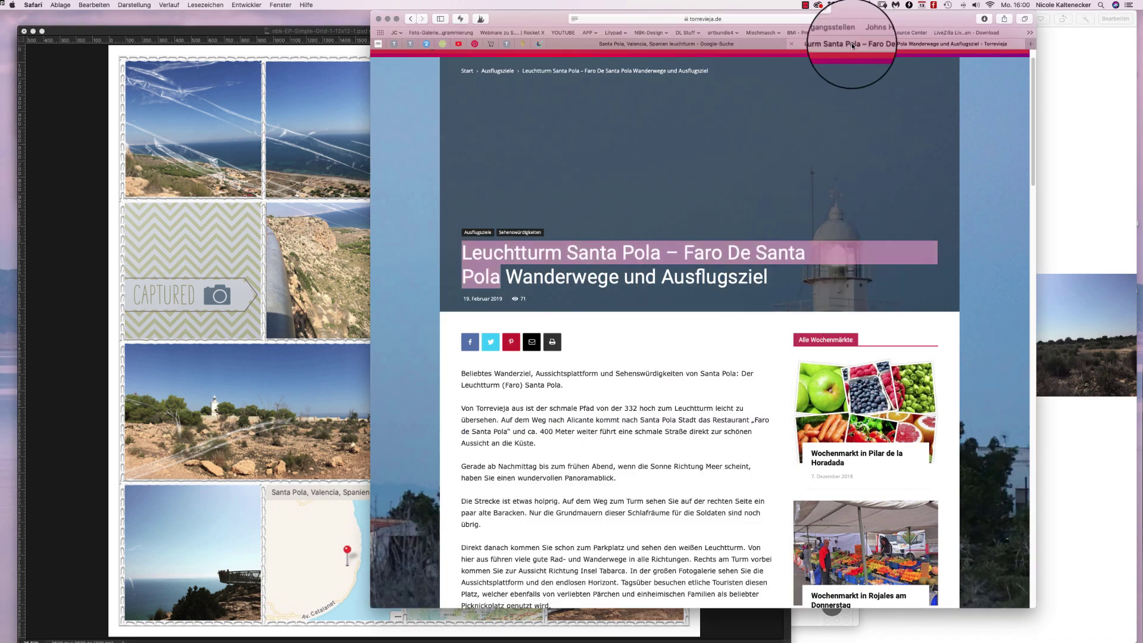
key("super+h")
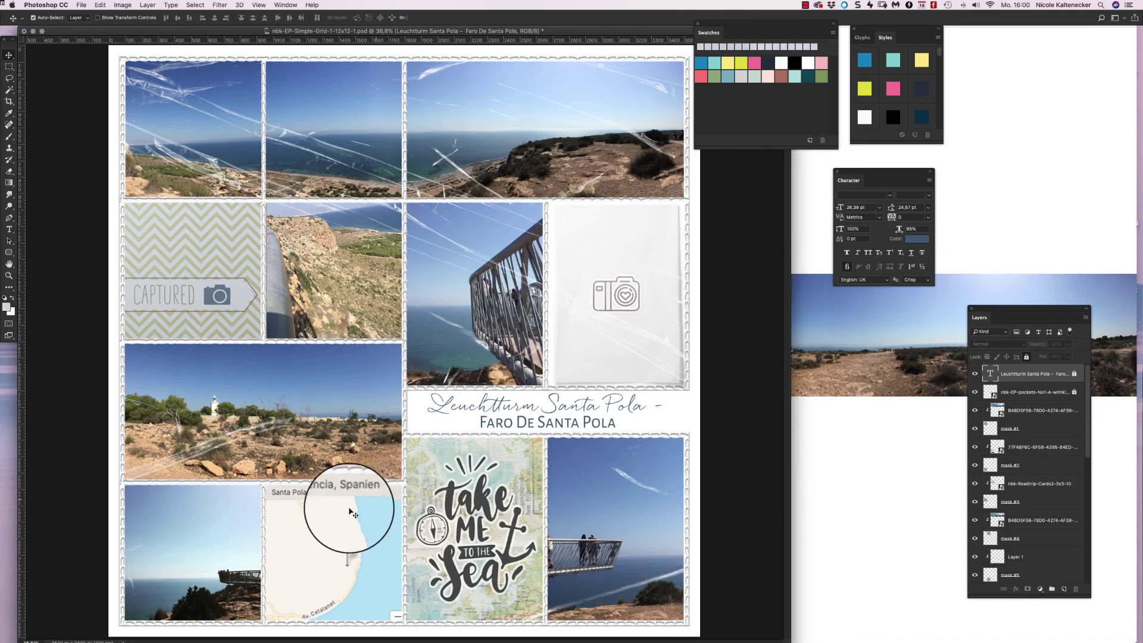
left_click(822, 477)
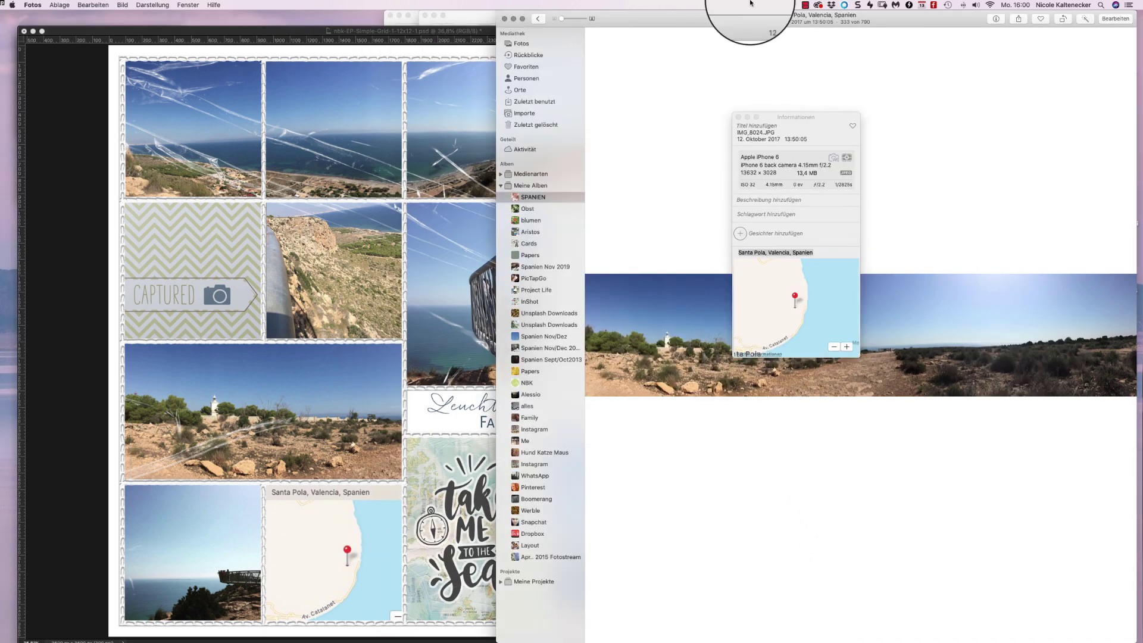
key("super+h")
left_click(858, 472)
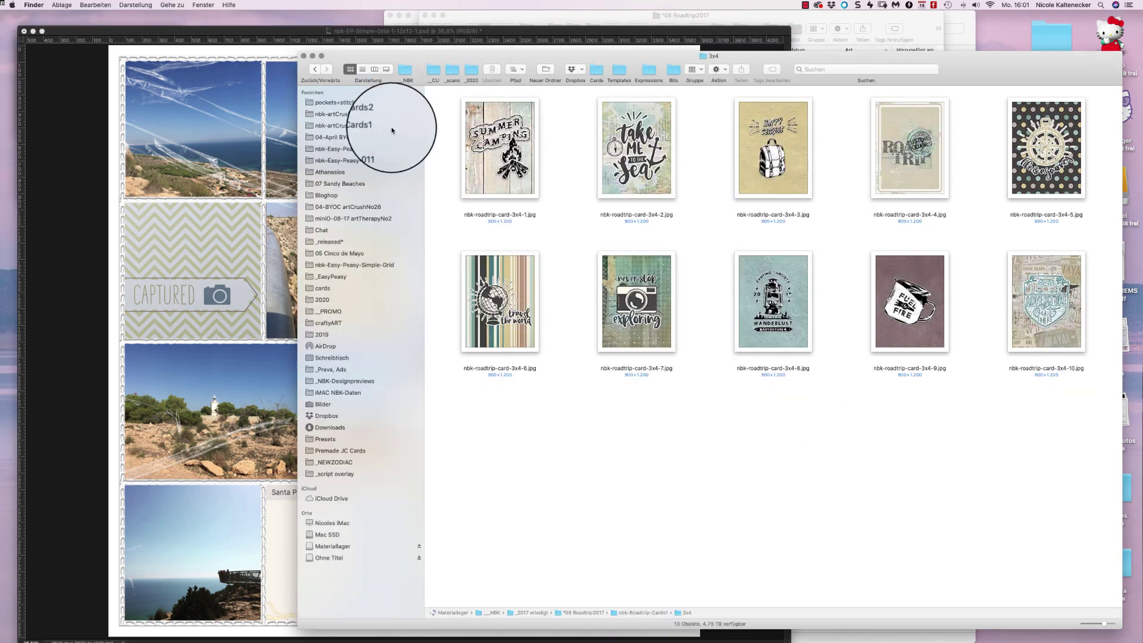
Step: In the pockets+stitches folder, collapse nbk-EP-pockets-No1, expand the stitched pockets down to No1-A, and select nbk-EP-SP-No1-A-artsy.png
left_click(376, 102)
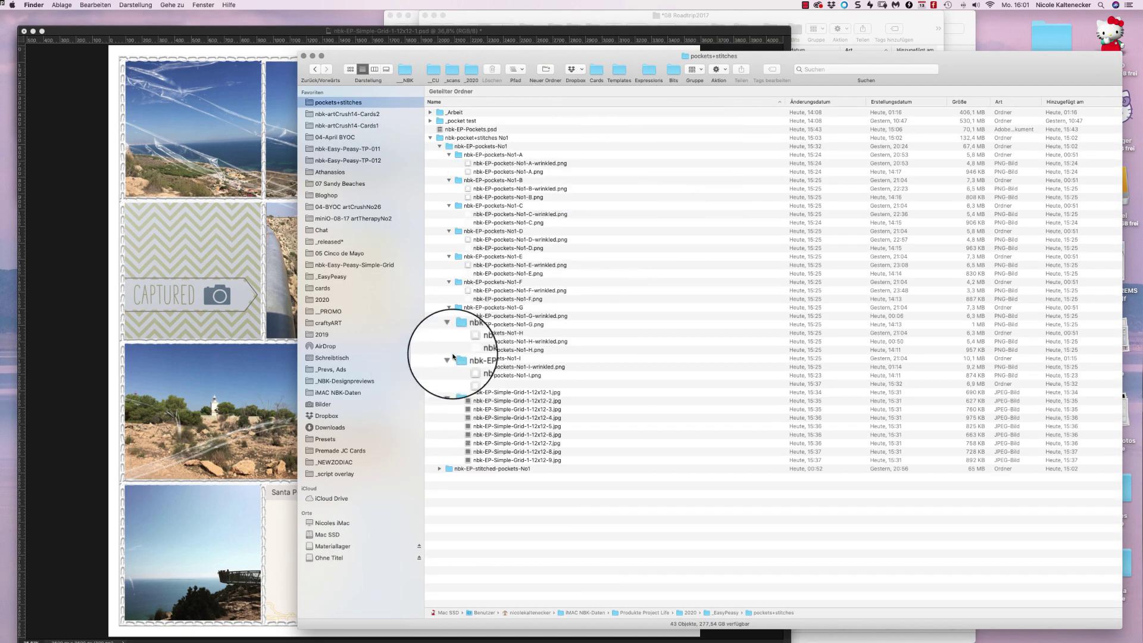
left_click(439, 146)
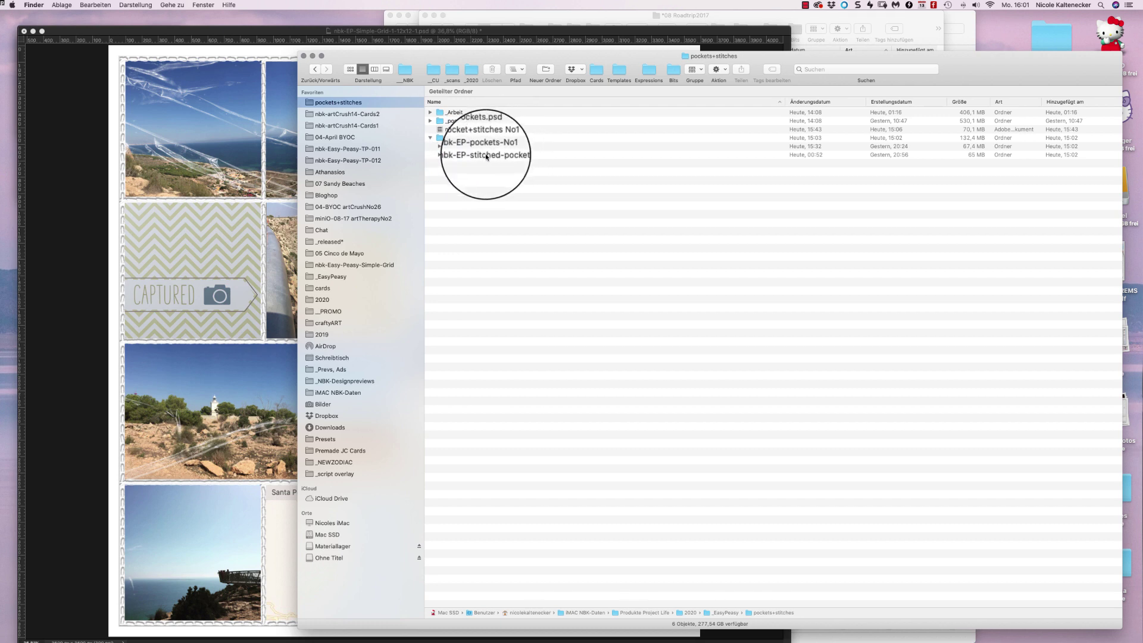
left_click(440, 155)
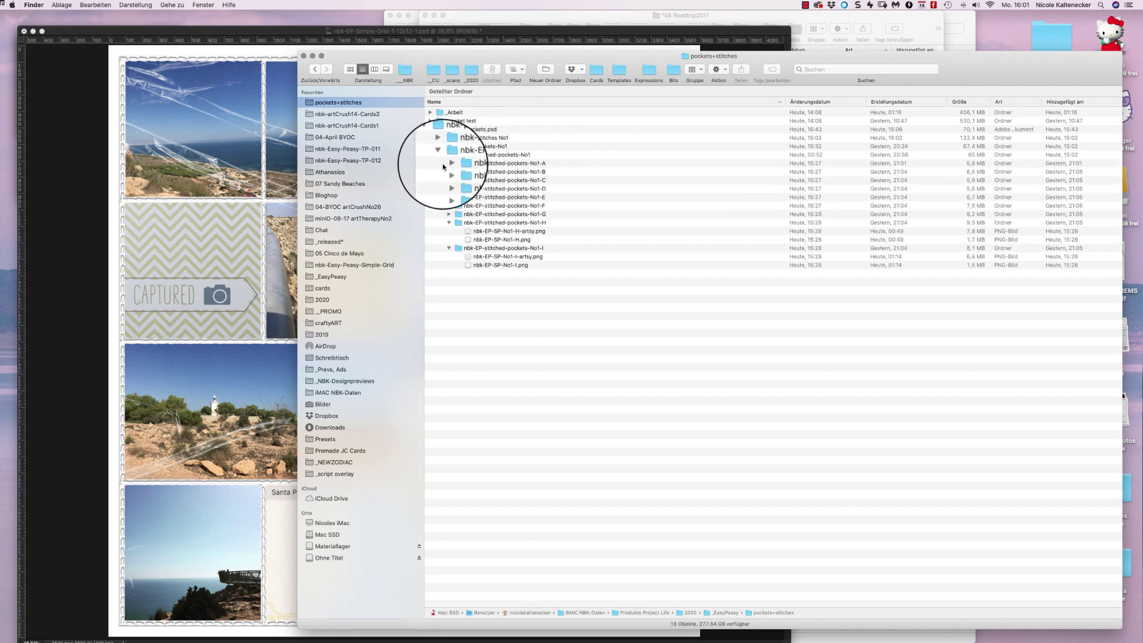
left_click(448, 163)
left_click(573, 172)
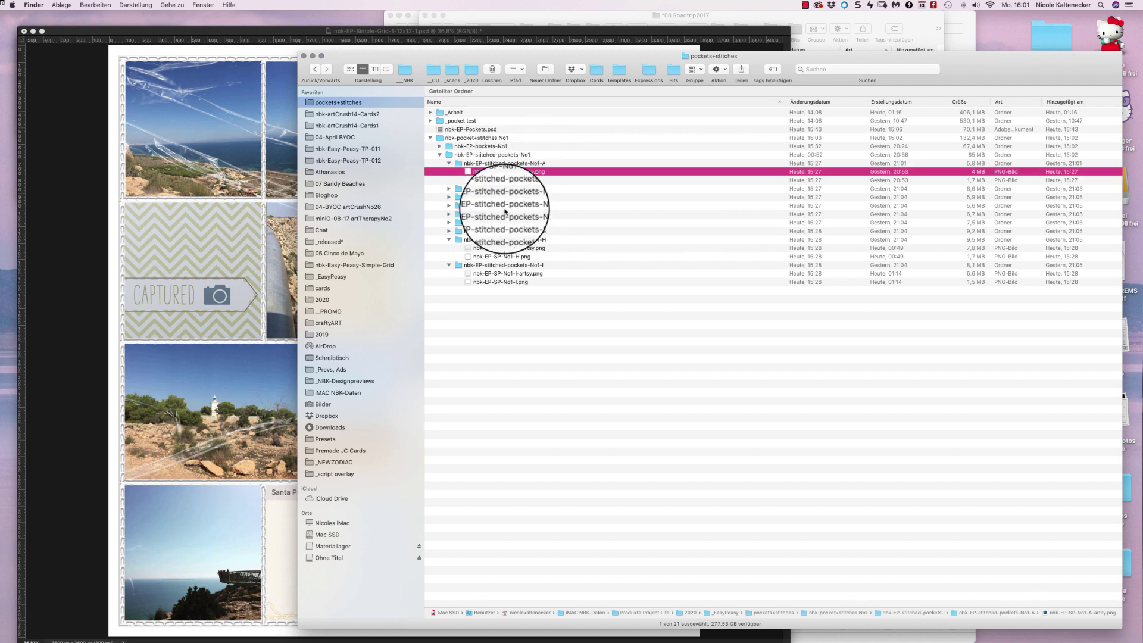
Step: Back in Photoshop, hide the wrinkled pocket overlay layer while keeping the lighthouse title shown
left_click(252, 367)
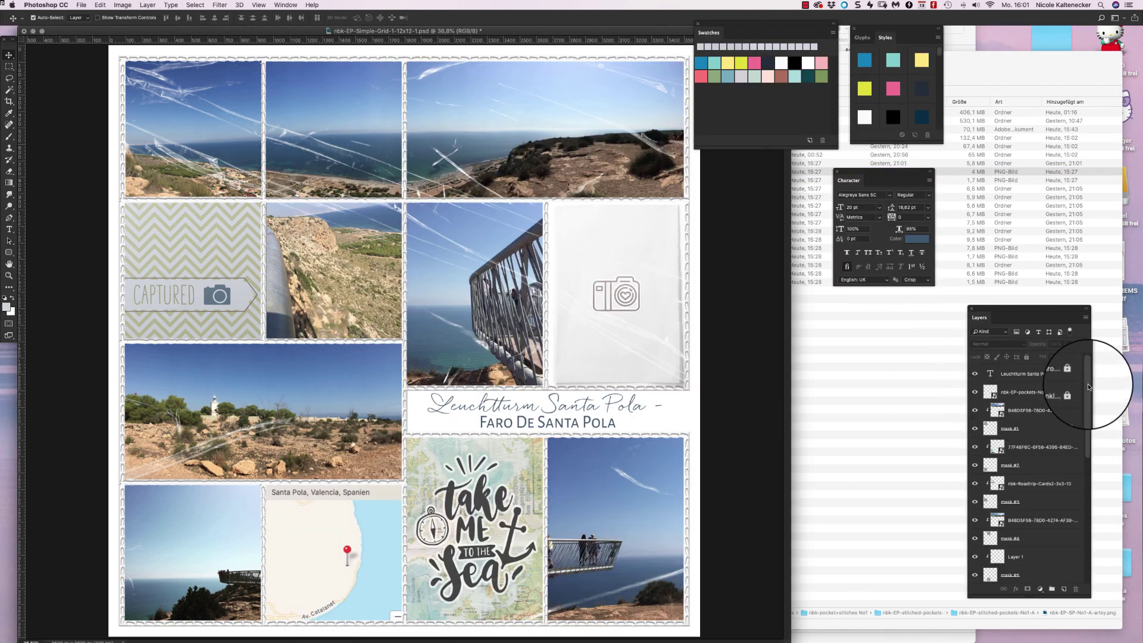
left_click(974, 374)
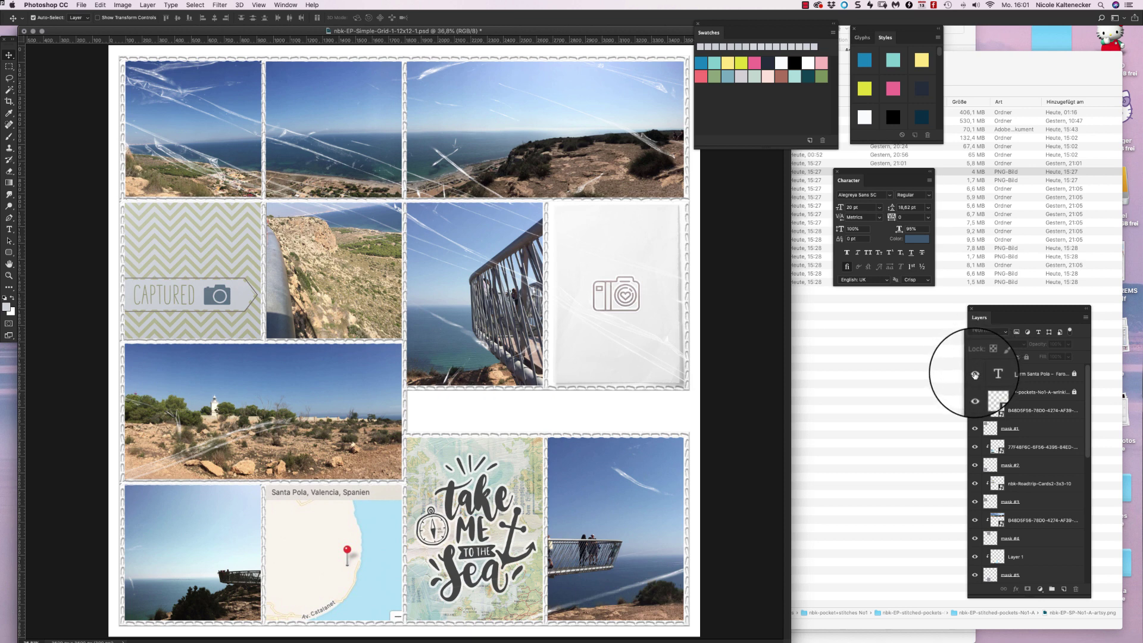
left_click(974, 374)
left_click(974, 391)
left_click(974, 374)
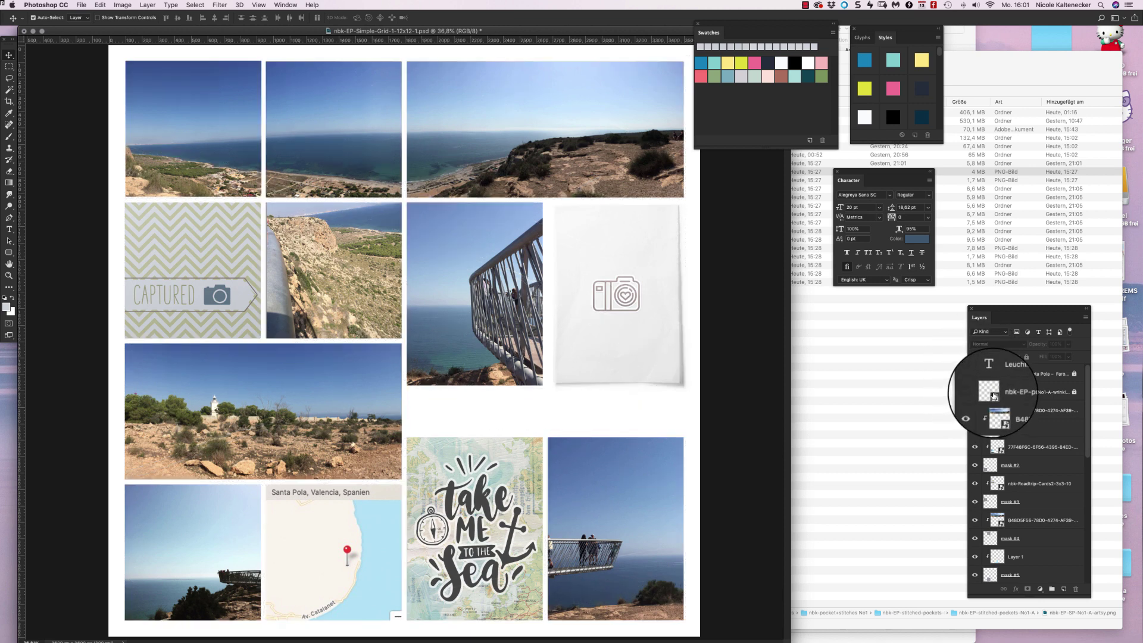
left_click(974, 374)
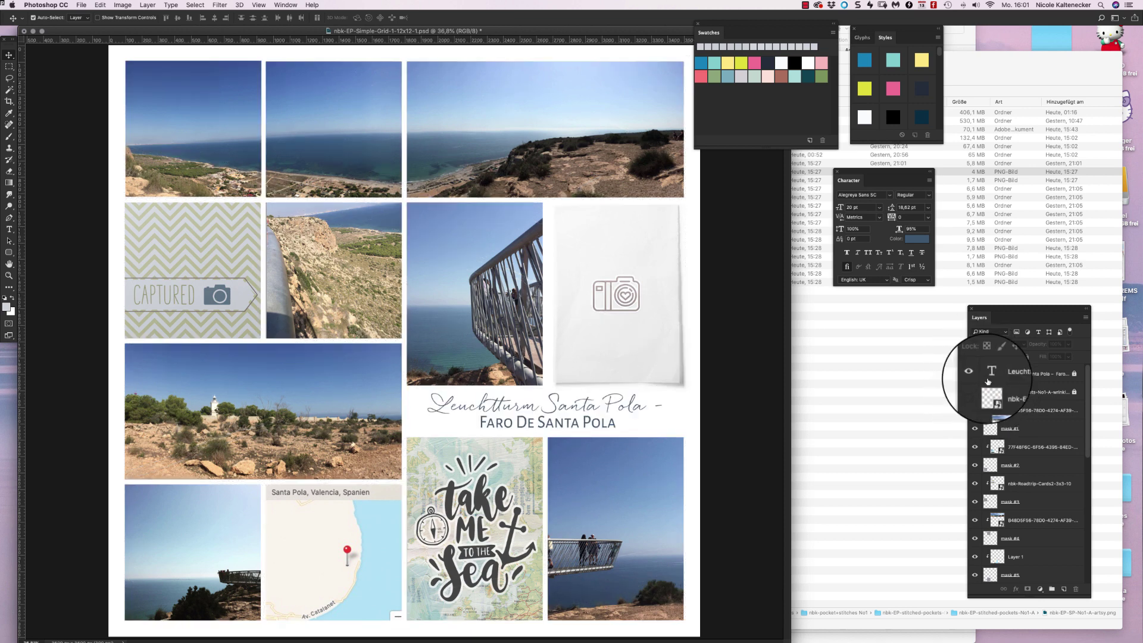
Step: Return to Finder and preview the stitching in nbk-EP-SP-No1-A-artsy.png
left_click(838, 372)
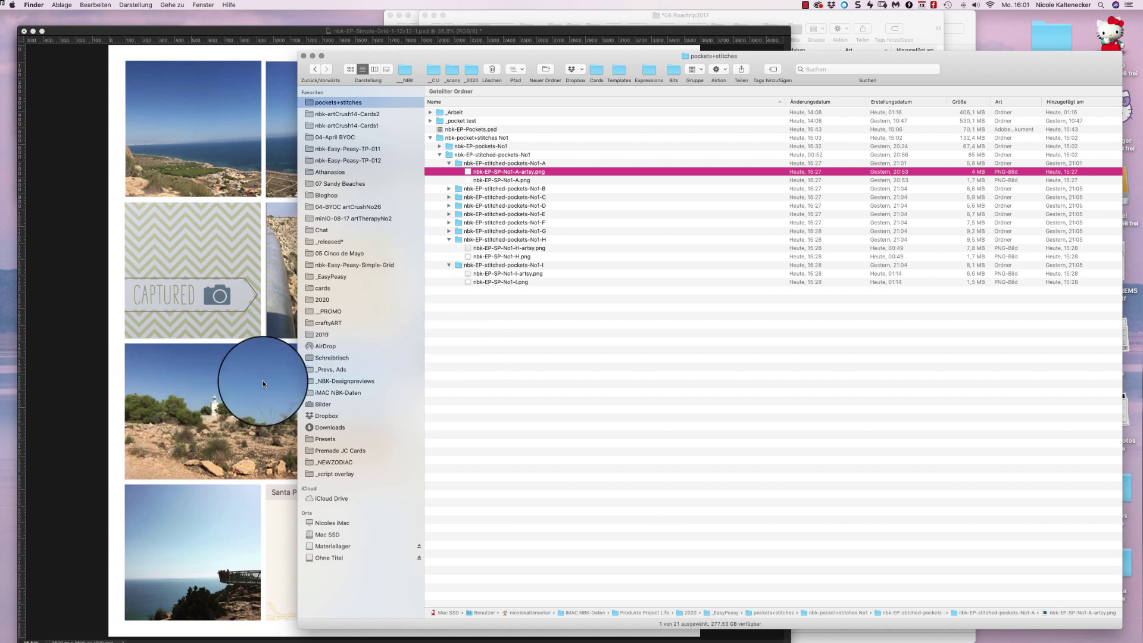
left_click(504, 353)
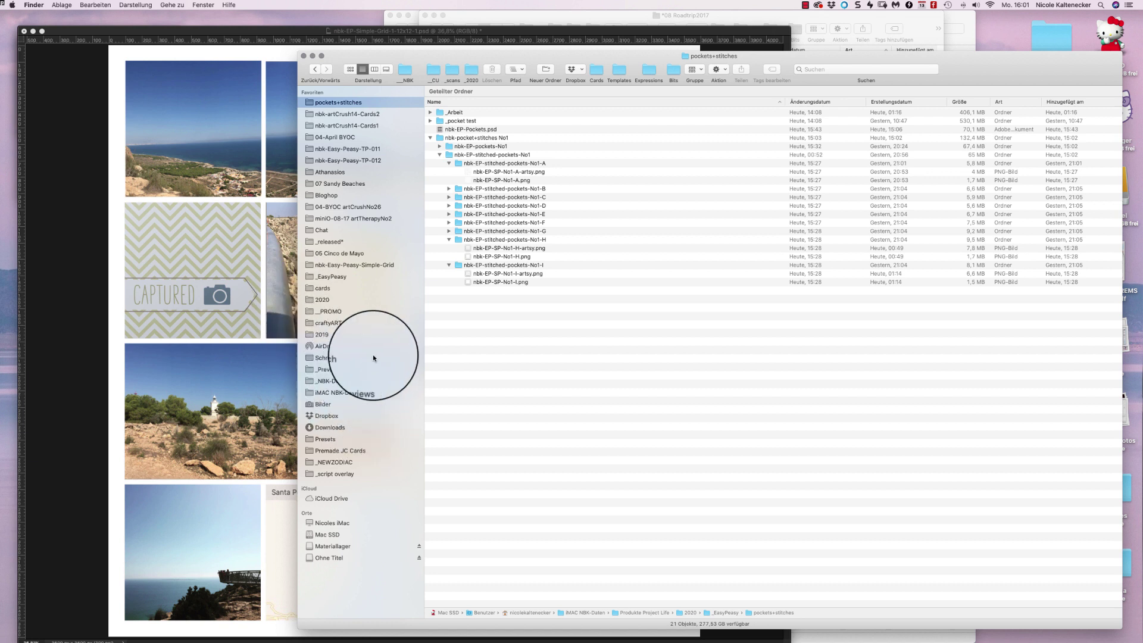
left_click(494, 171)
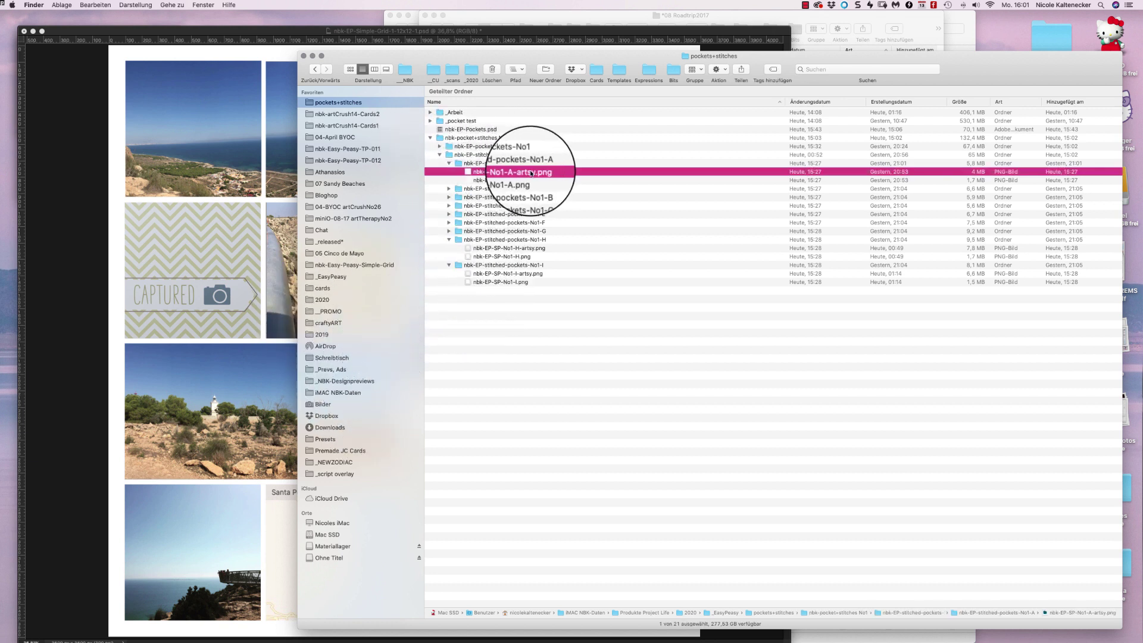
key("space")
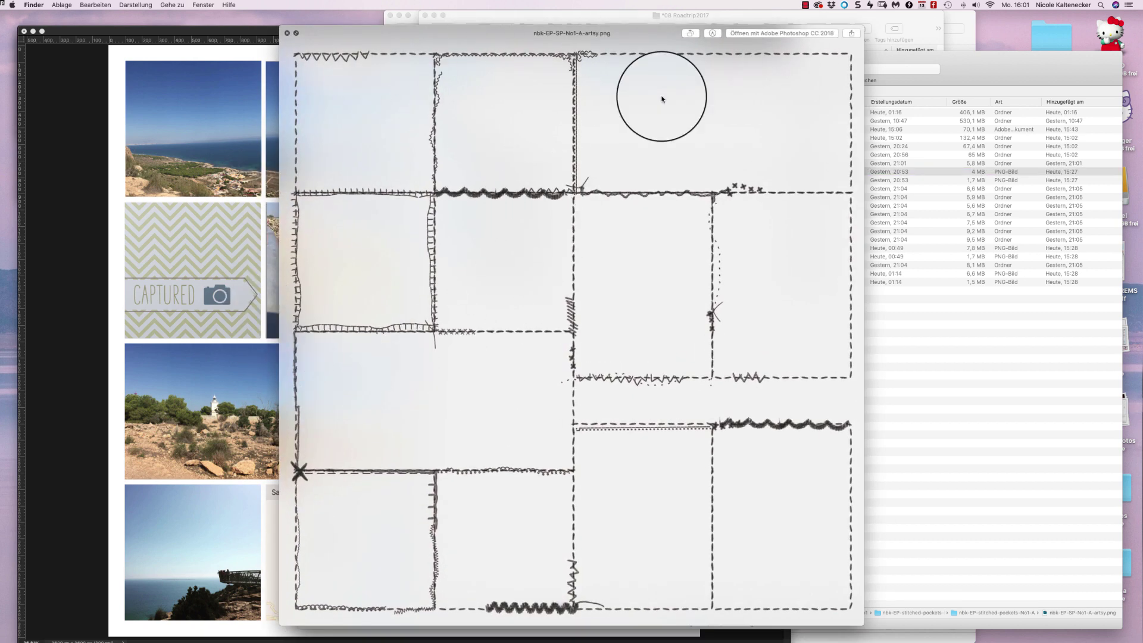
key("space")
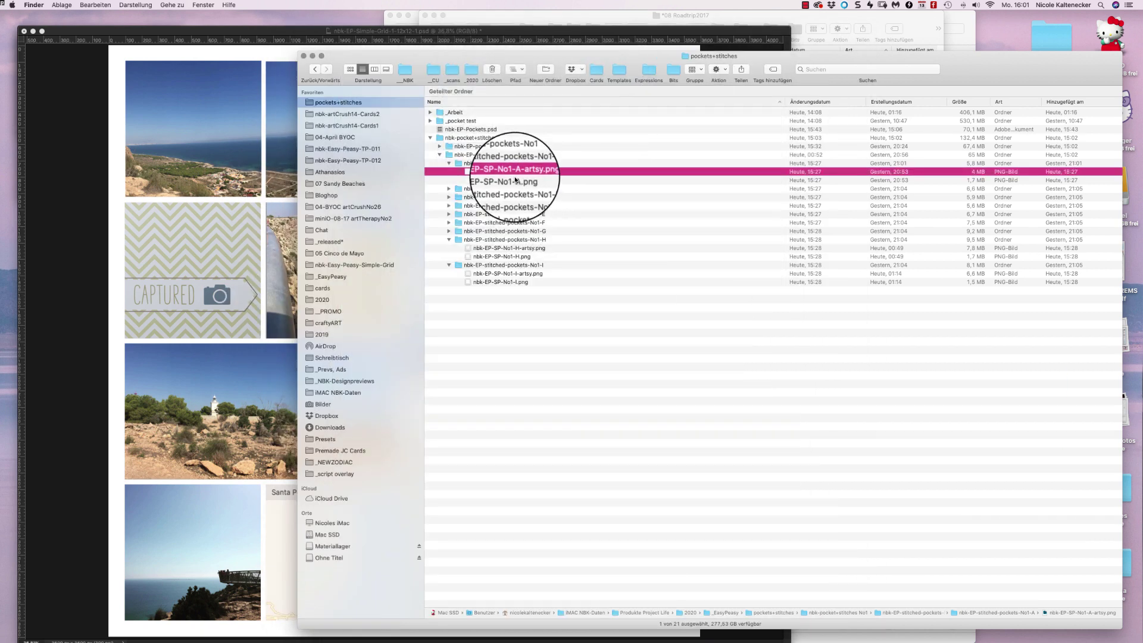
Step: Preview nbk-EP-SP-No1-A.png in Finder and place it into the Photoshop layout as the top overlay
left_click(537, 178)
key("space")
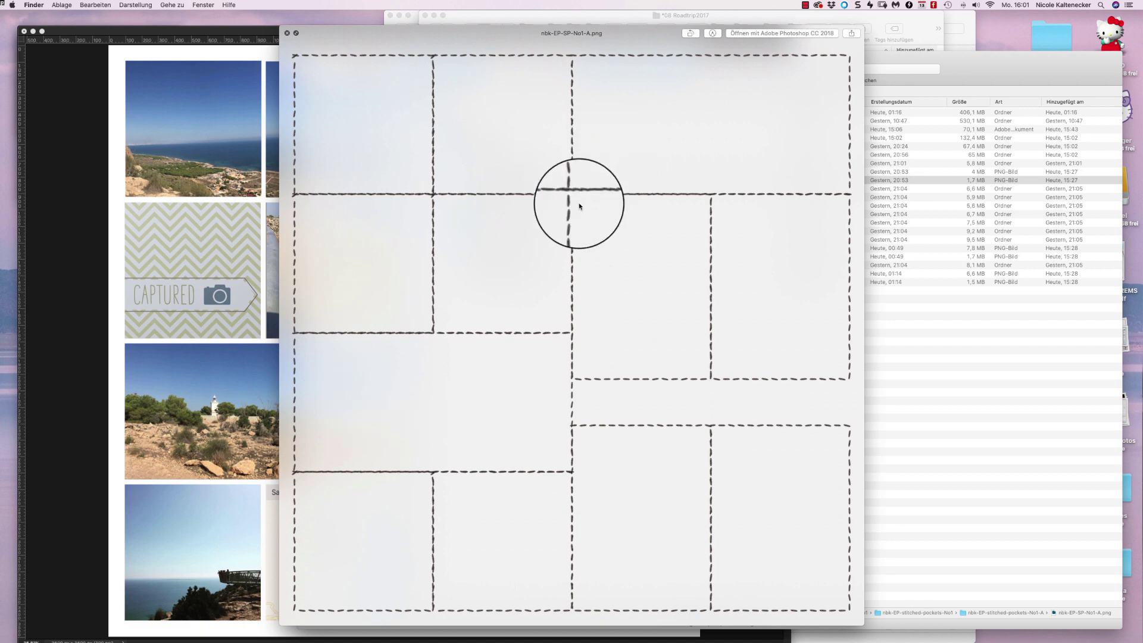
key("space")
left_click_drag(465, 181, 354, 93)
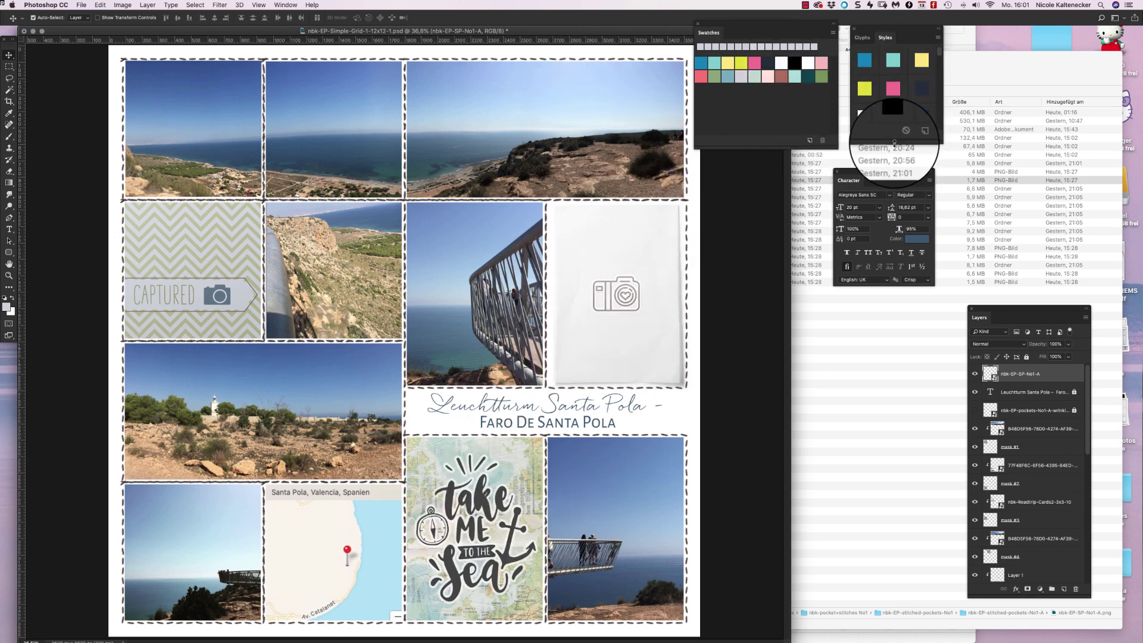
Step: Enlarge the Styles panel and try dark blue, bright blue, pink, mint and black color styles on the stitching layer
left_click_drag(942, 127, 1008, 204)
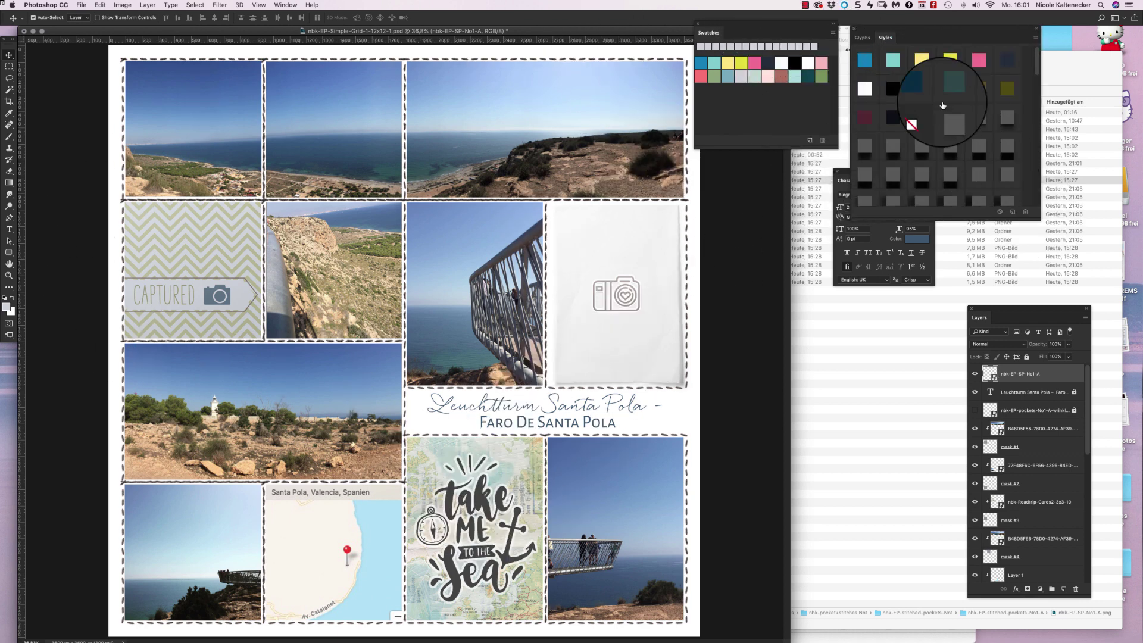
left_click(927, 90)
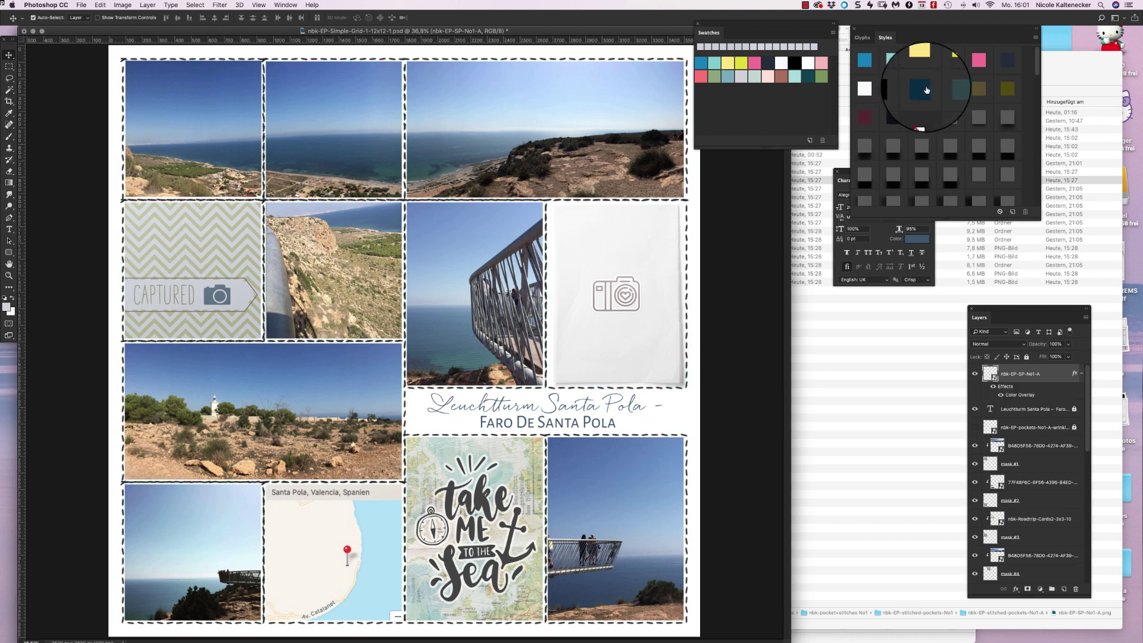
left_click(864, 59)
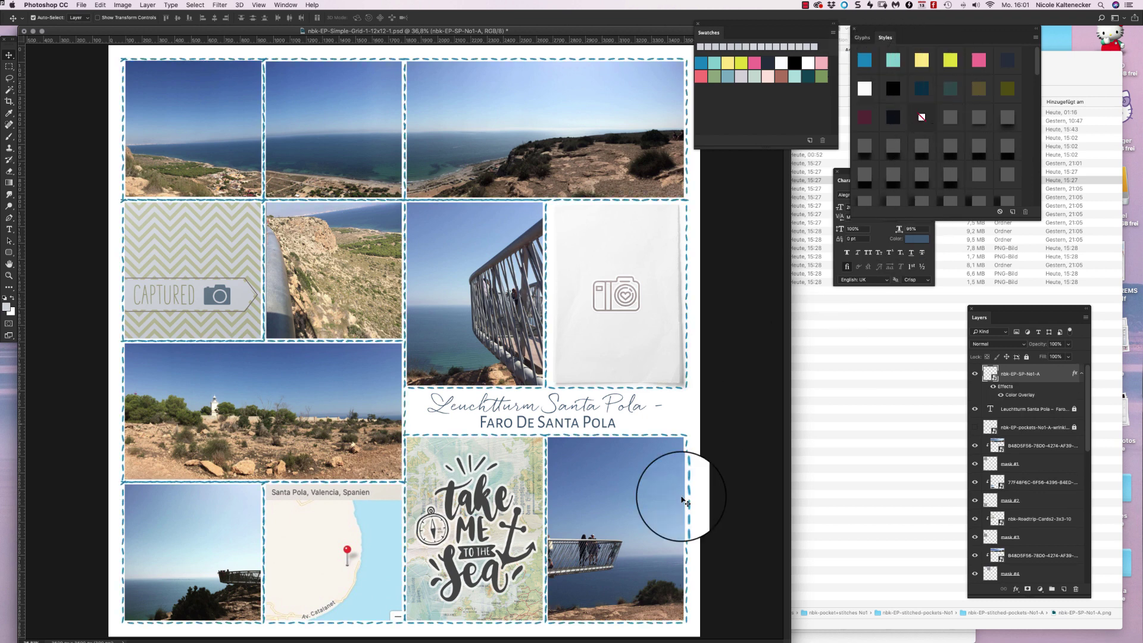
left_click(974, 62)
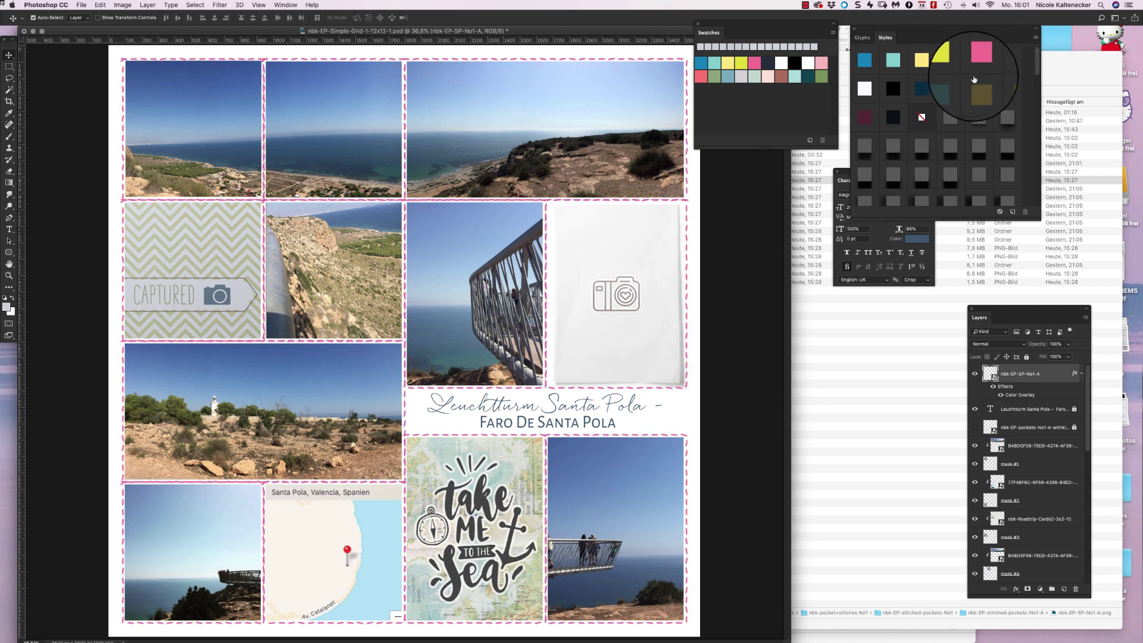
left_click(893, 59)
left_click(889, 90)
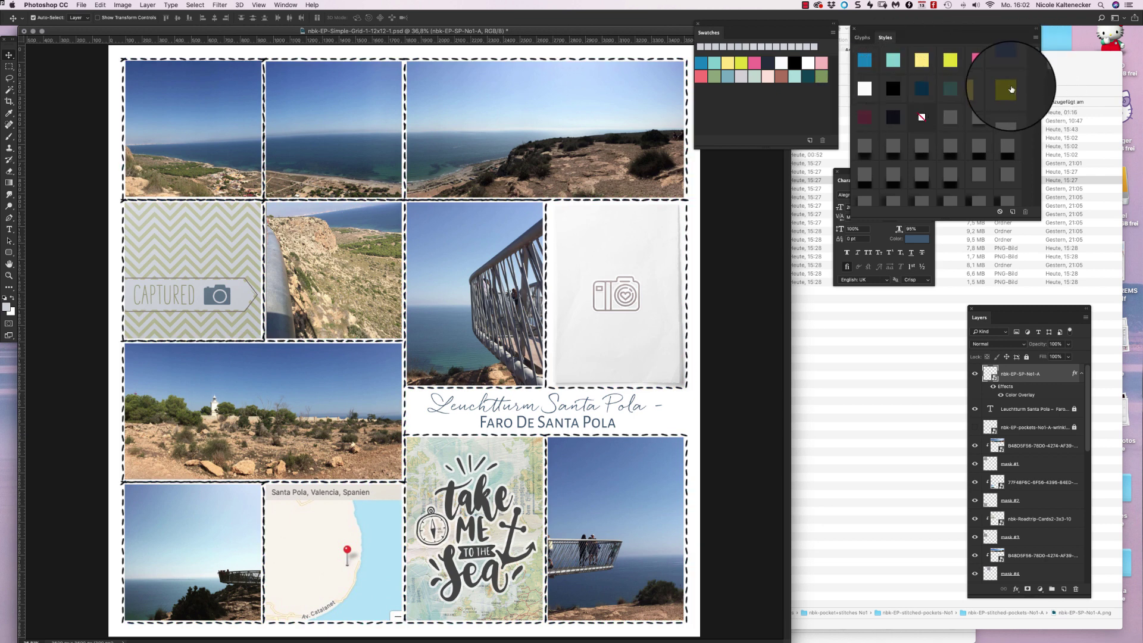
Step: Find the solid dark teal style further along in the Styles presets and apply it to the stitching layer
left_click_drag(1037, 48, 982, 107)
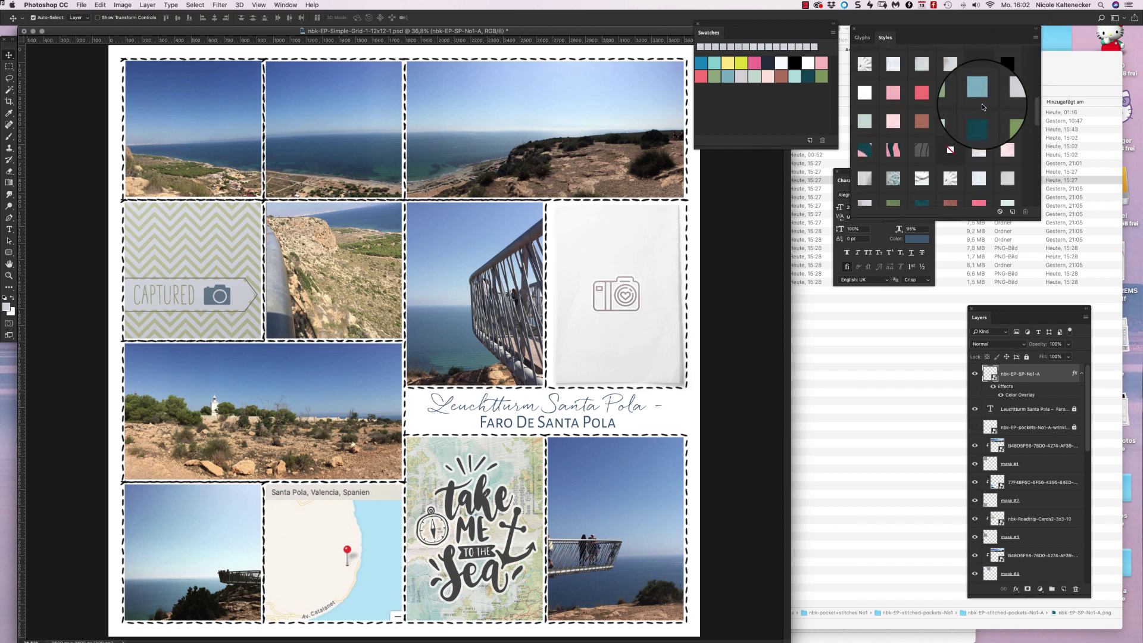
scroll(982, 107, "up", 2)
left_click(979, 150)
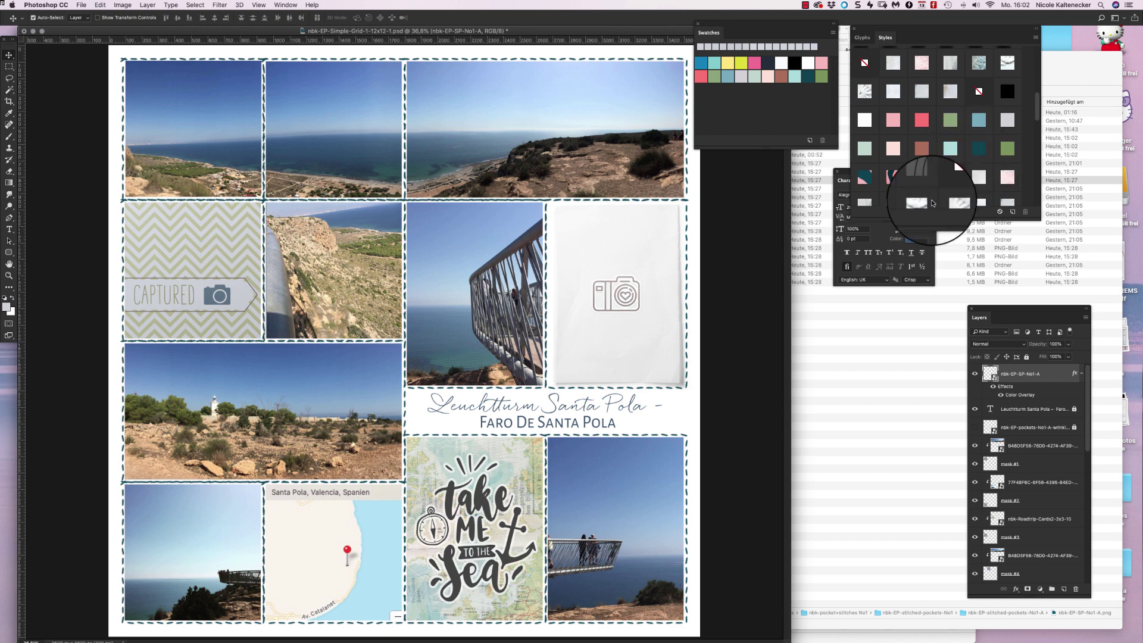
Step: Change the stitching's Color Overlay to the muted blue 55708b sampled from the wide panorama photo
double_click(1027, 396)
left_click(692, 353)
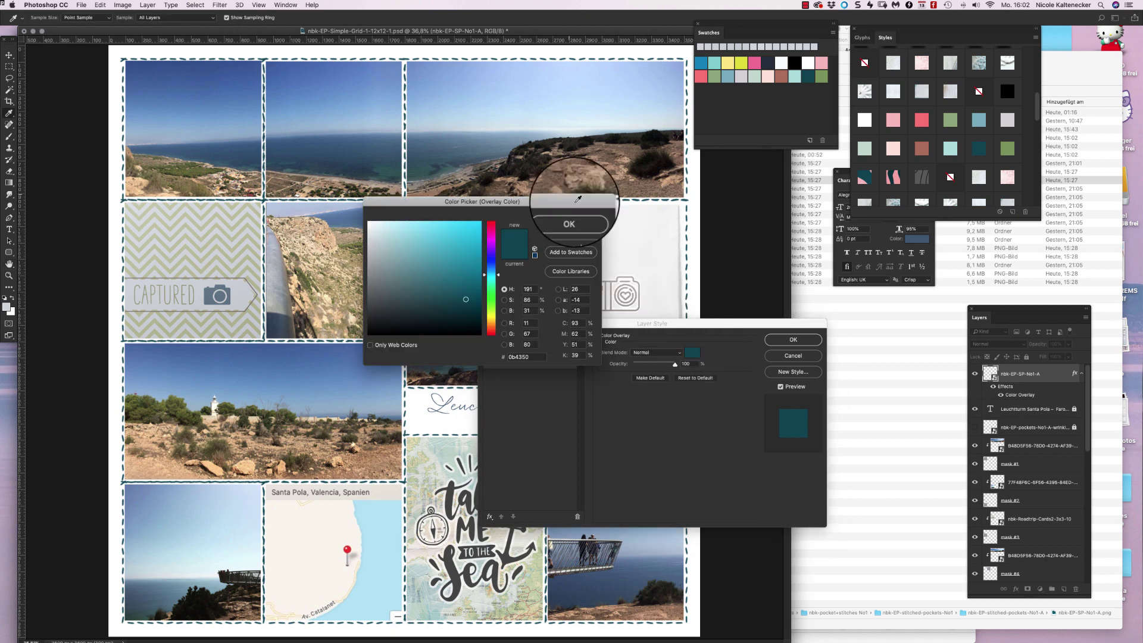
left_click(458, 152)
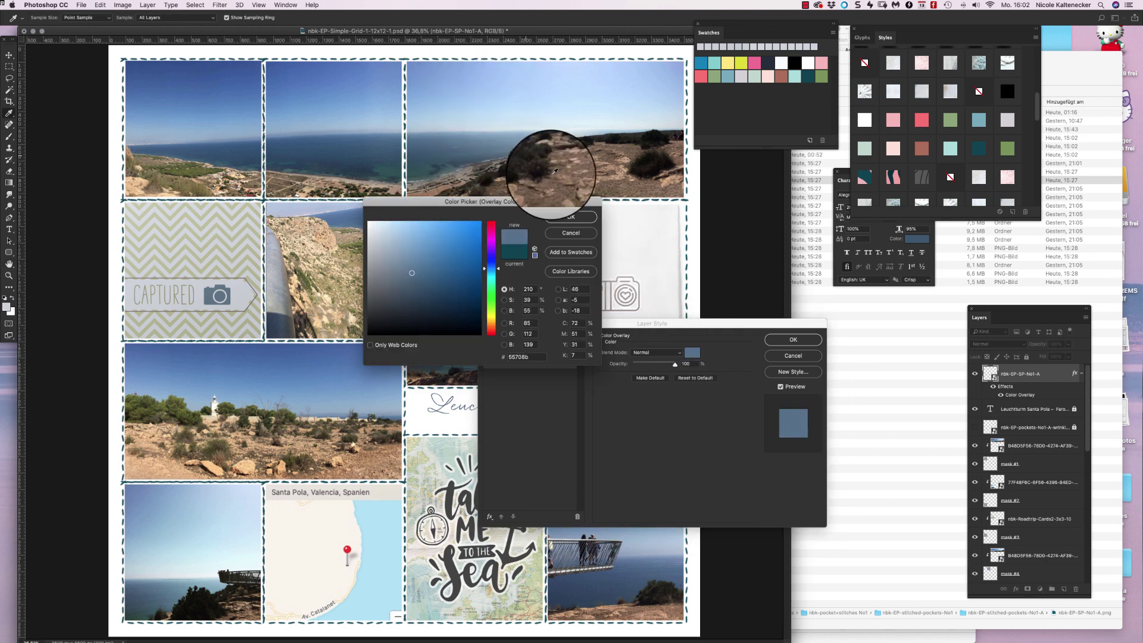
left_click(566, 217)
left_click(793, 340)
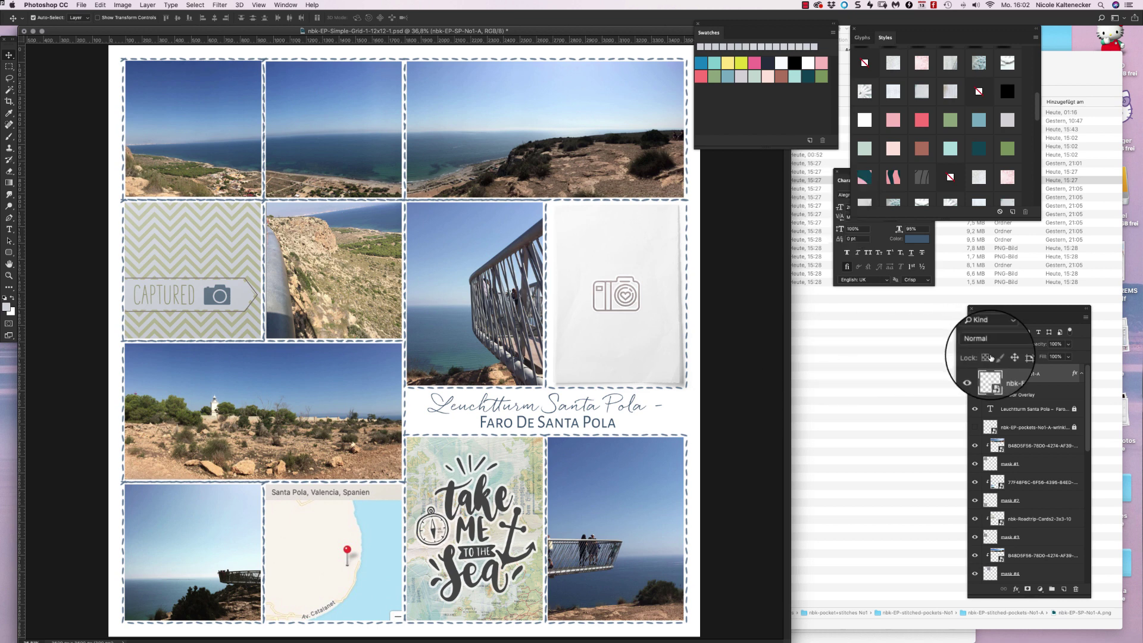
Step: Hide the plain nbk-EP-SP-No1-A stitching layer and place nbk-EP-SP-No1-A-artsy.png from Finder over the layout
left_click(975, 374)
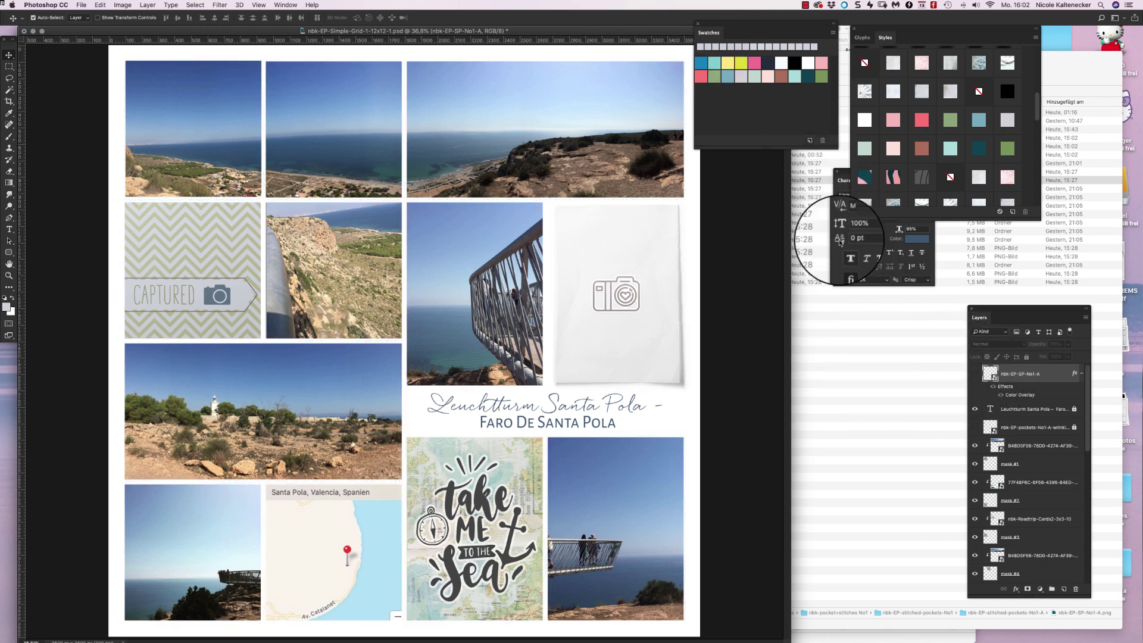
left_click(829, 315)
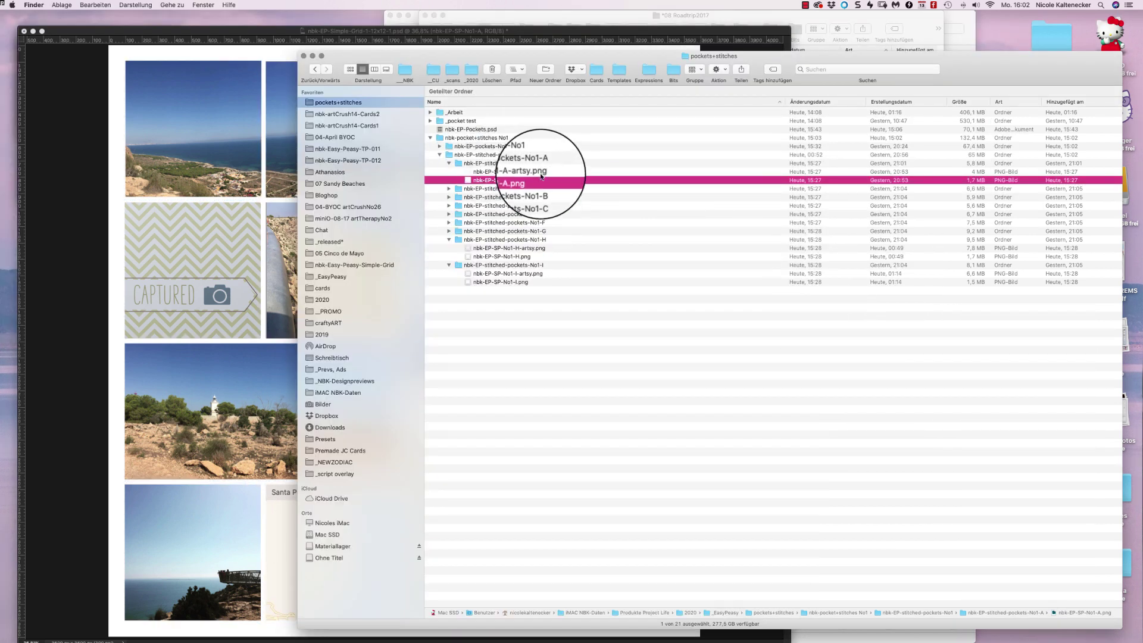
left_click(565, 173)
left_click_drag(565, 173, 540, 113)
key("Return")
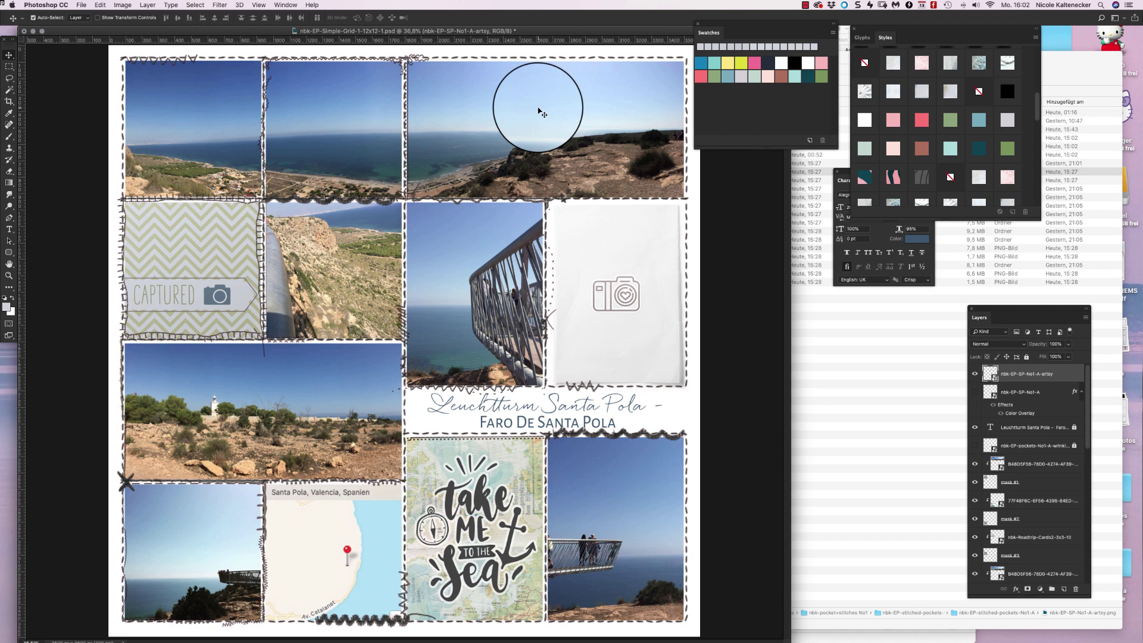
left_click_drag(540, 112, 706, 225)
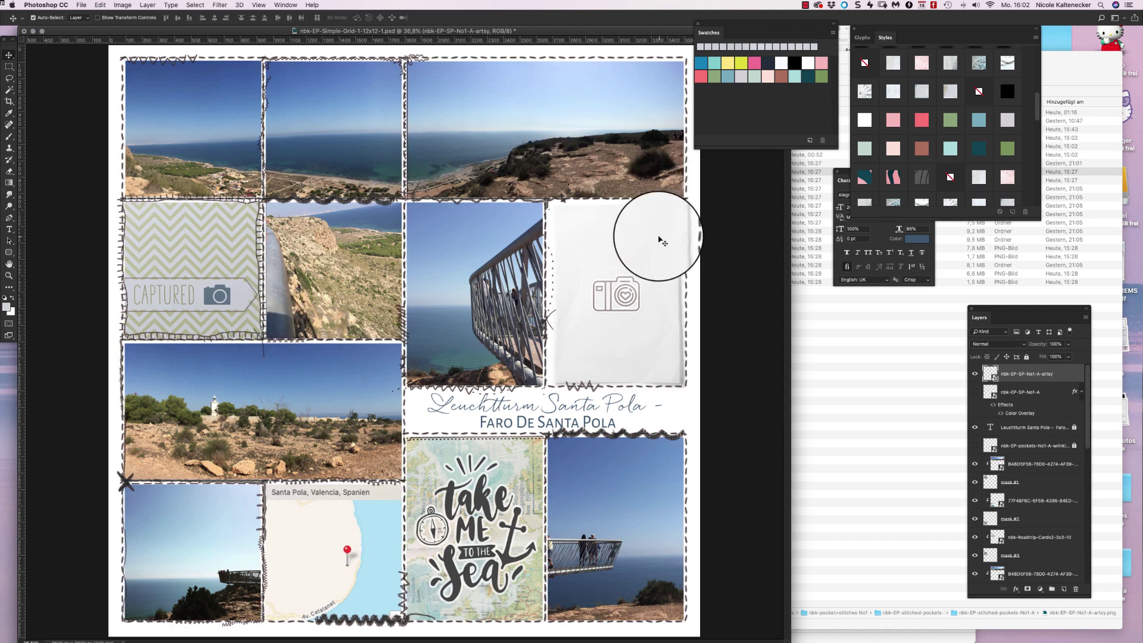
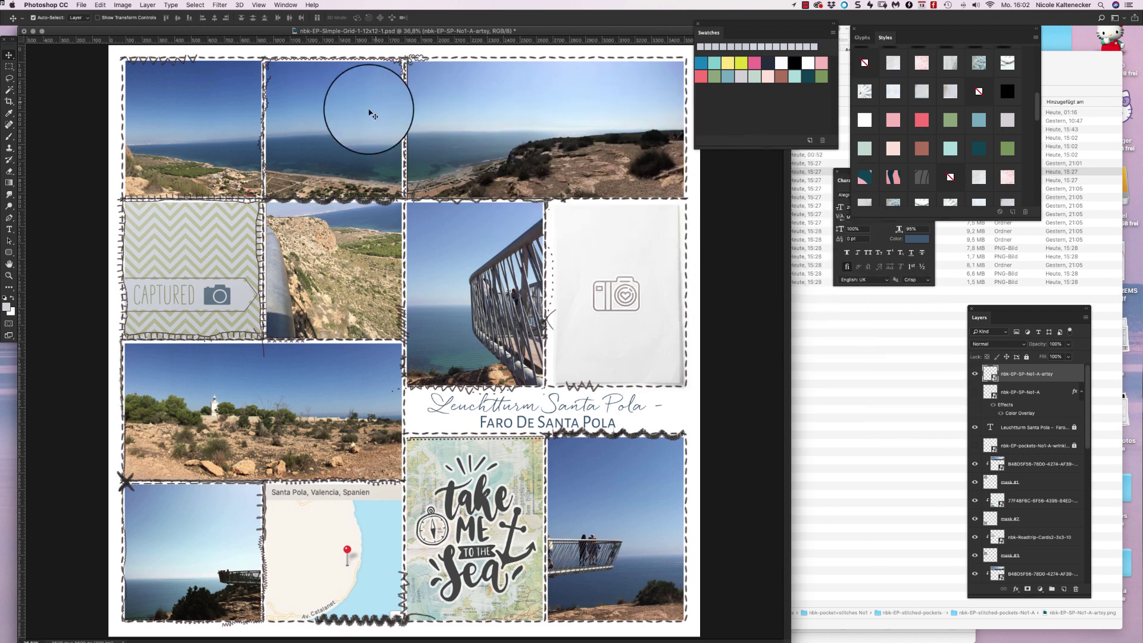
Step: In Finder, bring up the *08 Roadtrip2017 window, open the nbk-Roadtrip-EL-ABP1 folder, and move its window aside
left_click(823, 374)
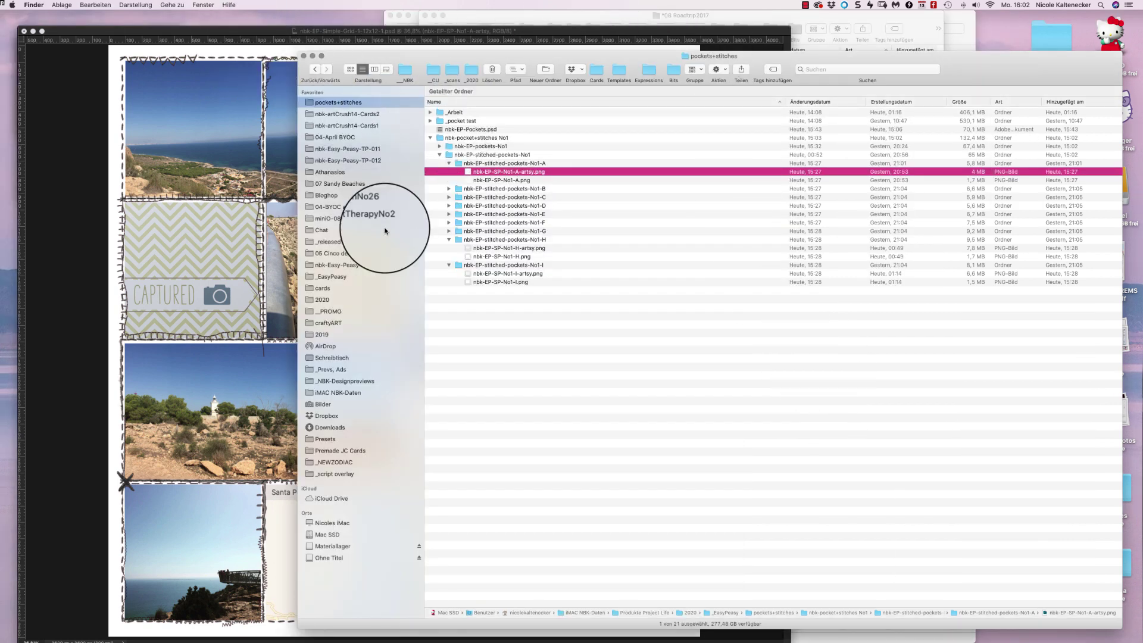
left_click(203, 5)
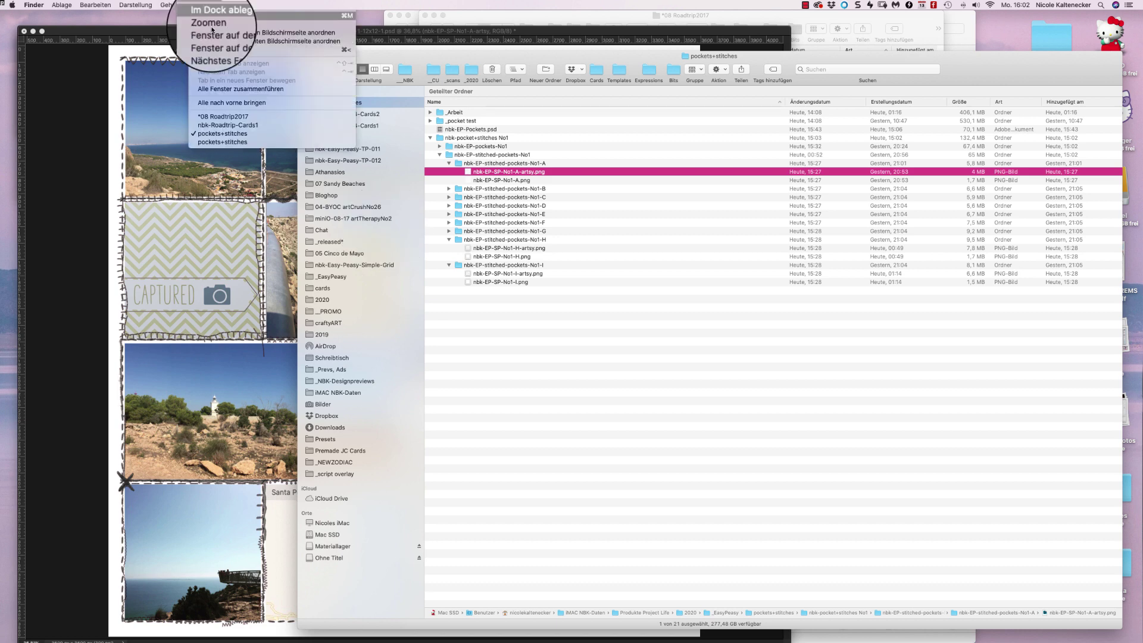
left_click(283, 116)
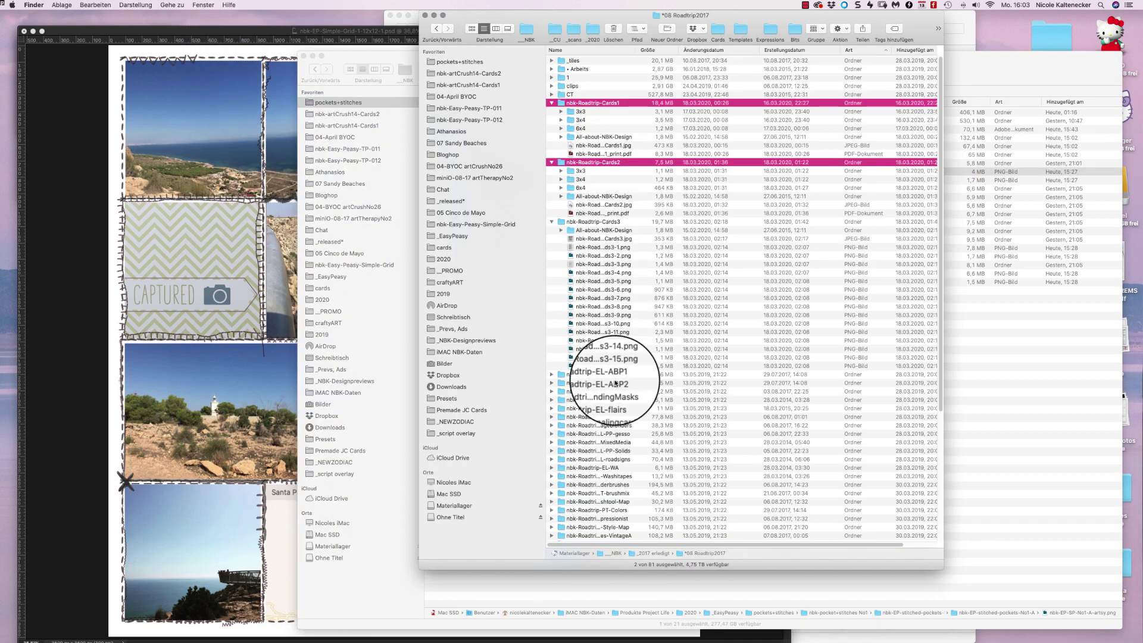
left_click(632, 374)
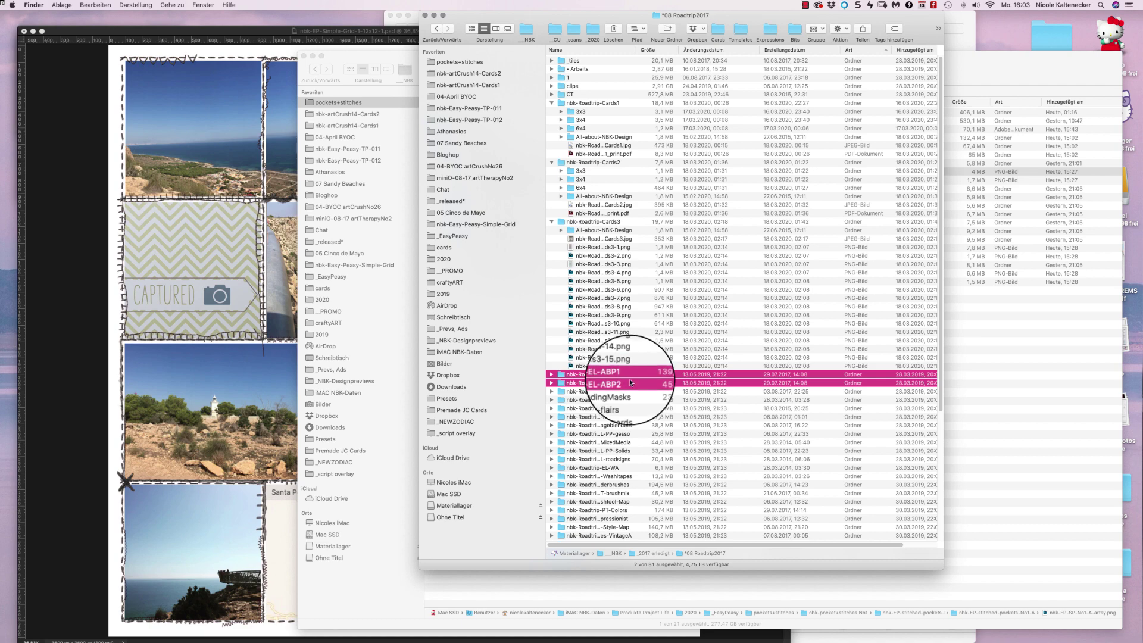
double_click(629, 381)
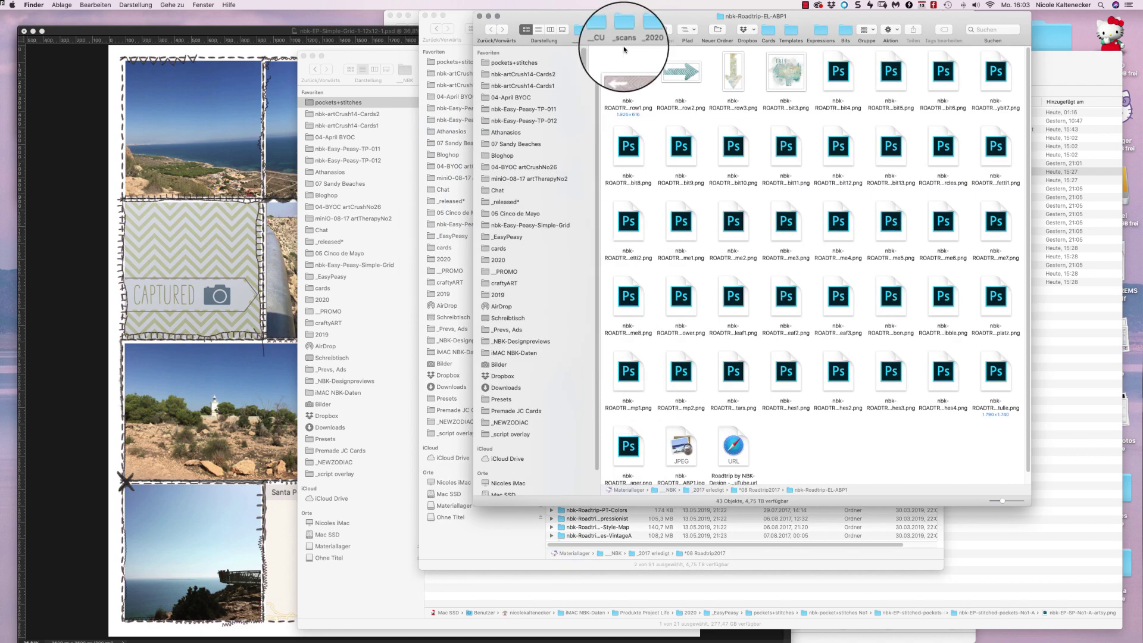
left_click_drag(624, 50, 750, 48)
Step: Return to the *08 Roadtrip2017 window and open the nbk-Roadtrip-EL-flairs folder in icon view
left_click(523, 551)
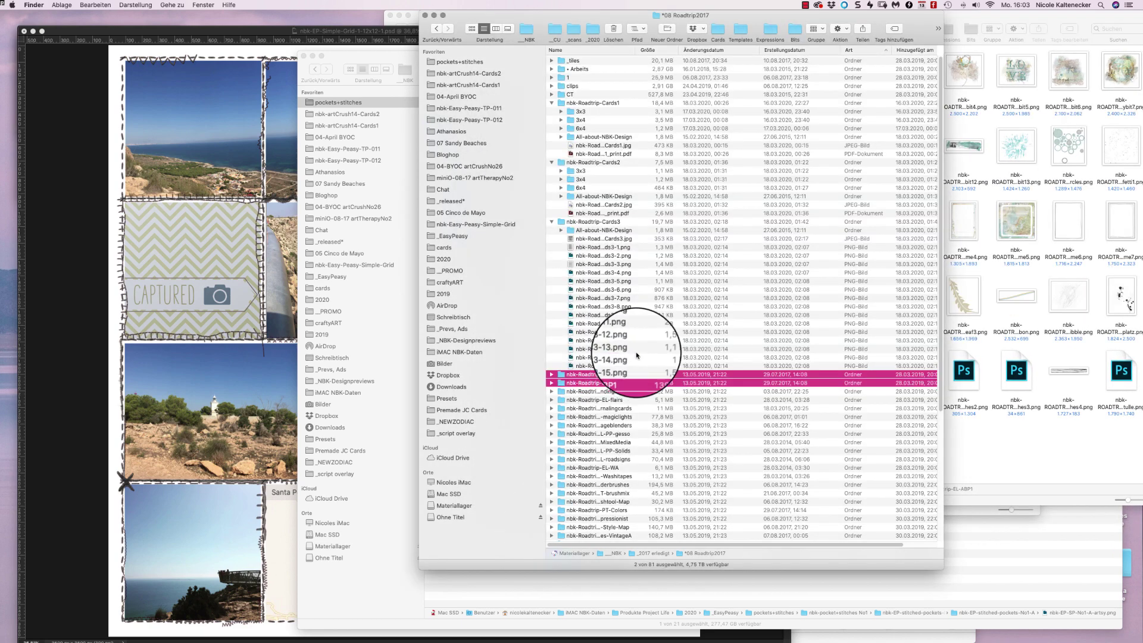
left_click(640, 400)
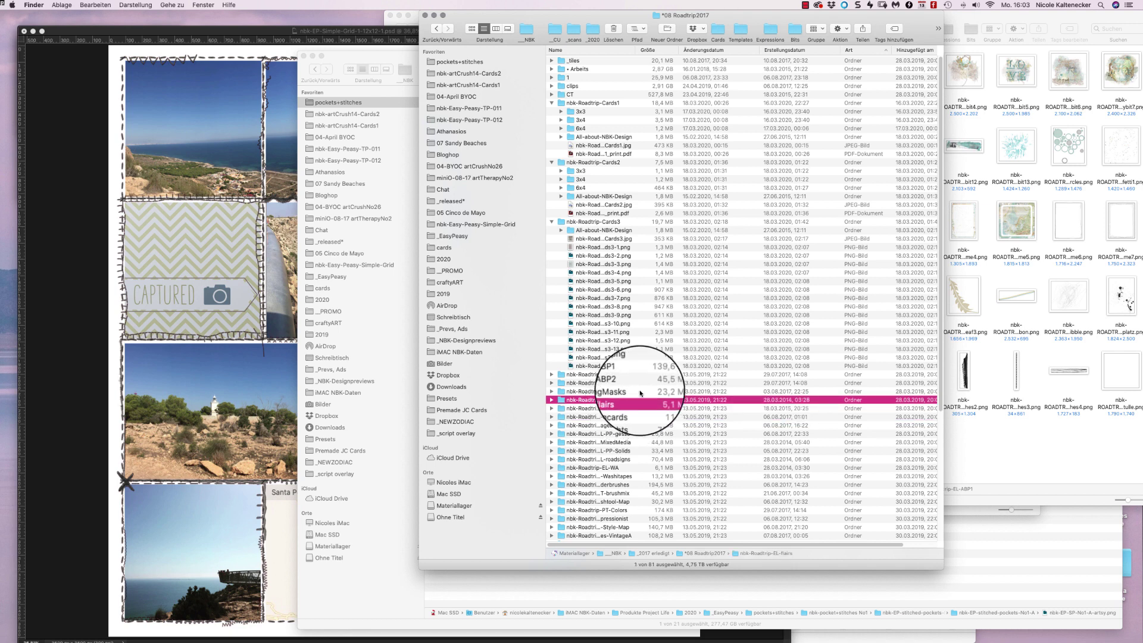
double_click(640, 395)
left_click(472, 28)
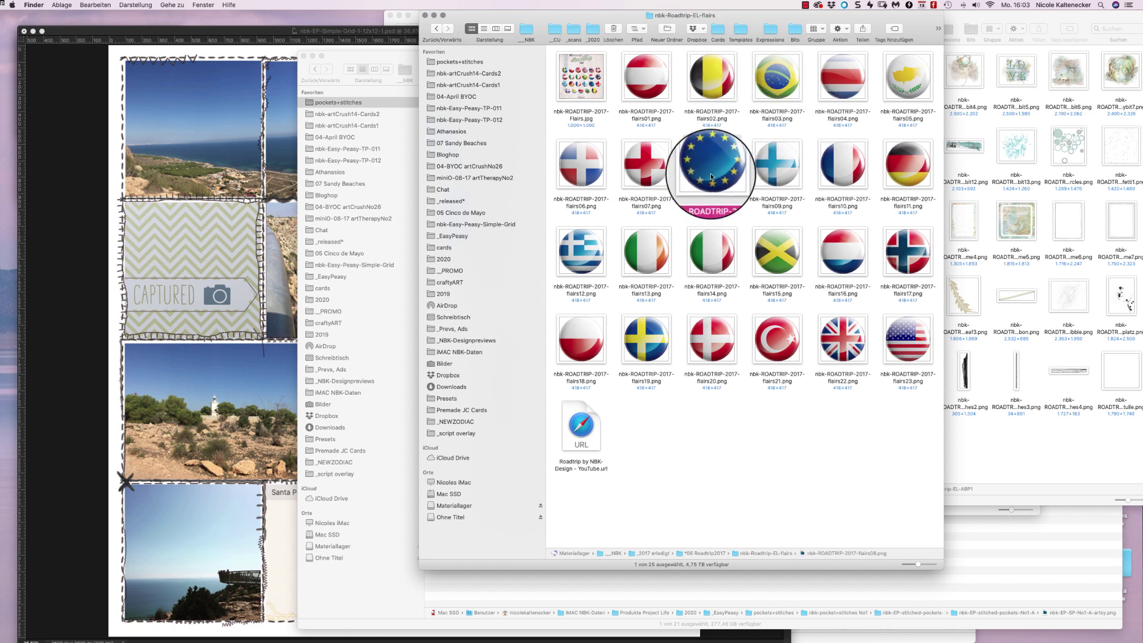
Step: Place the EU flag flair nbk-ROADTRIP-2017-flairs08.png in the layout and position it above the label on the CAPTURED card
left_click_drag(711, 164, 319, 309)
key("Return")
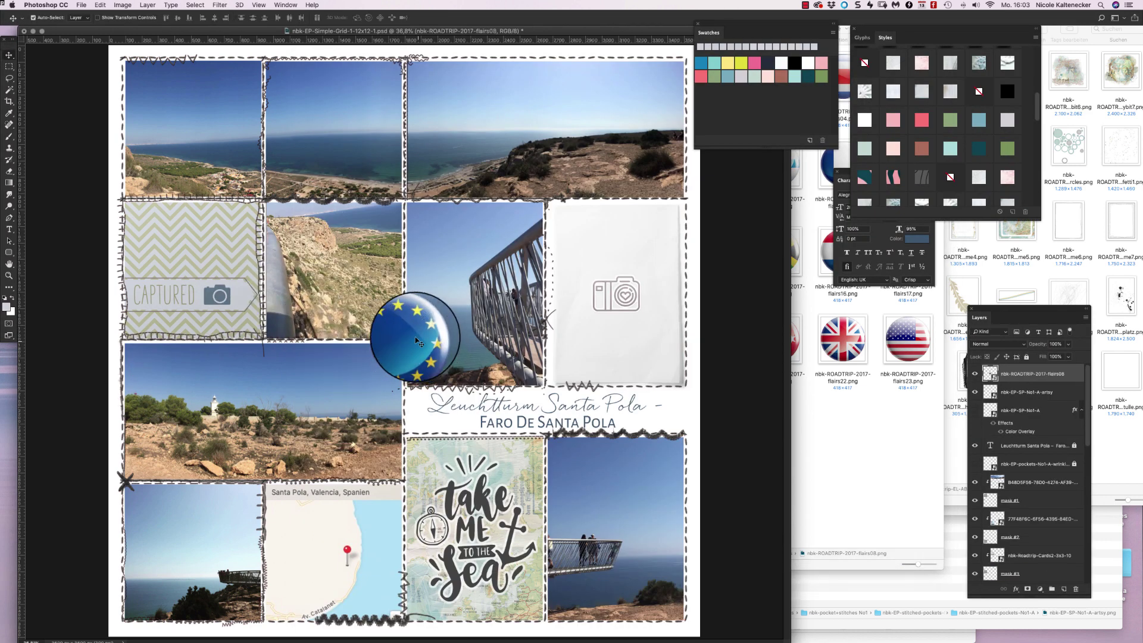
left_click_drag(424, 333, 193, 253)
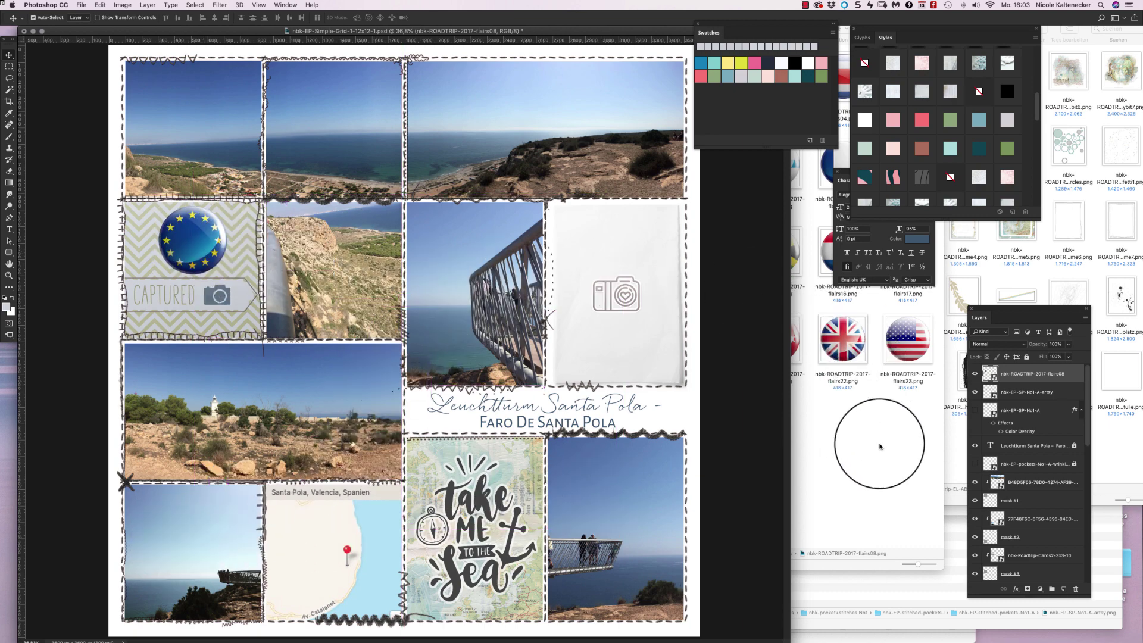
Step: Close the flairs window, place the ABP1 stamp1 postmark in the layout, and shrink it across the first two top-row photos
left_click(867, 434)
key("cmd+w")
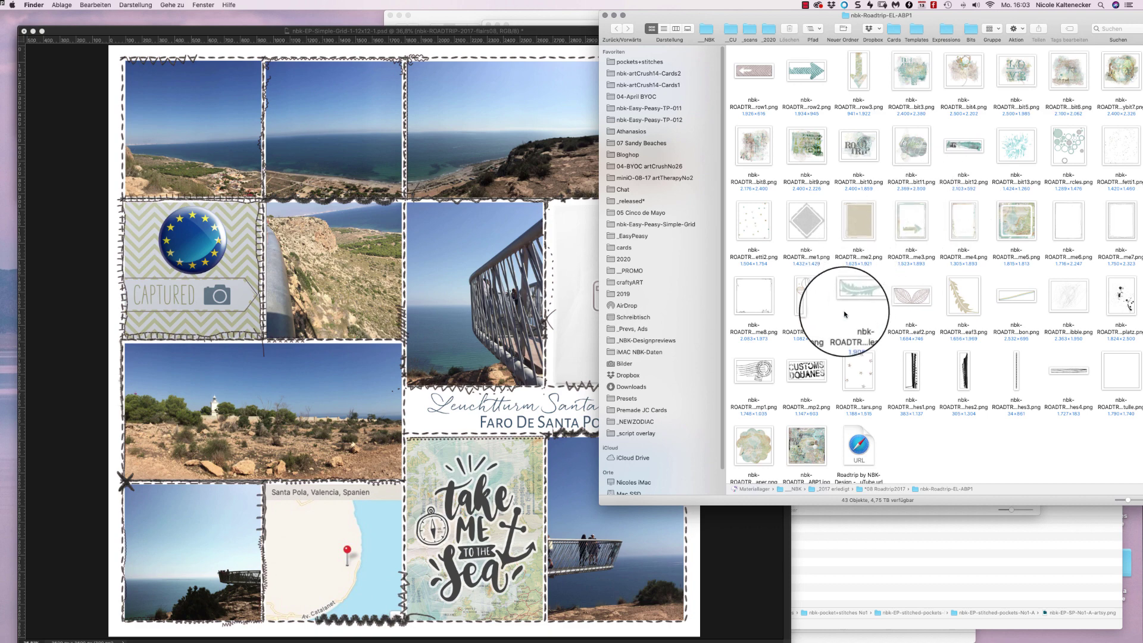
left_click(814, 370)
left_click_drag(815, 370, 546, 177)
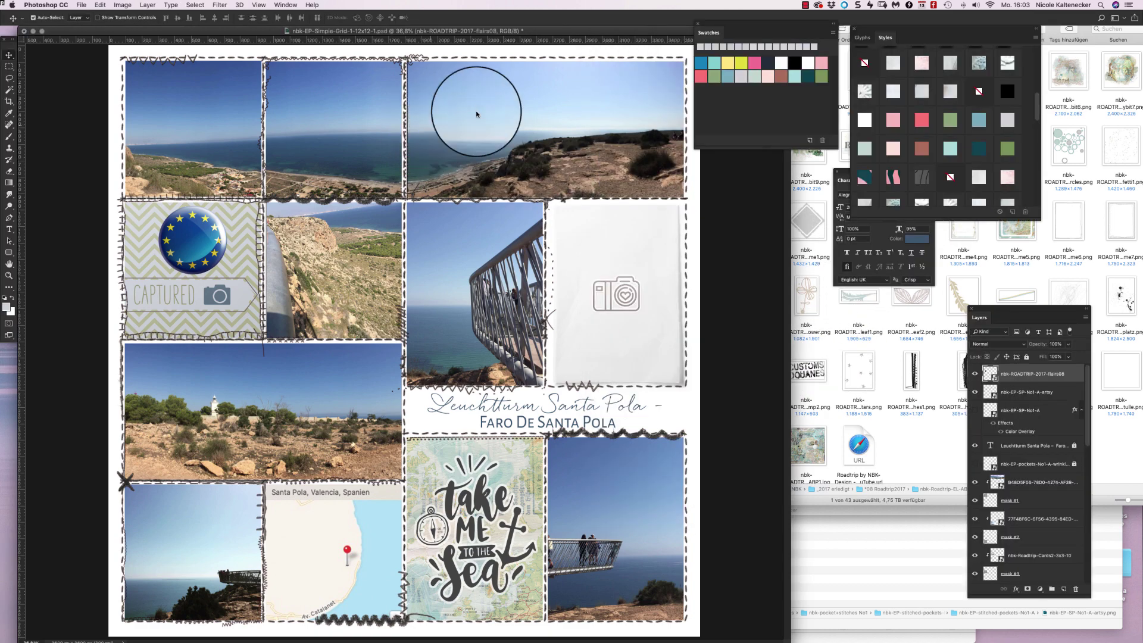
left_click_drag(526, 306, 355, 95)
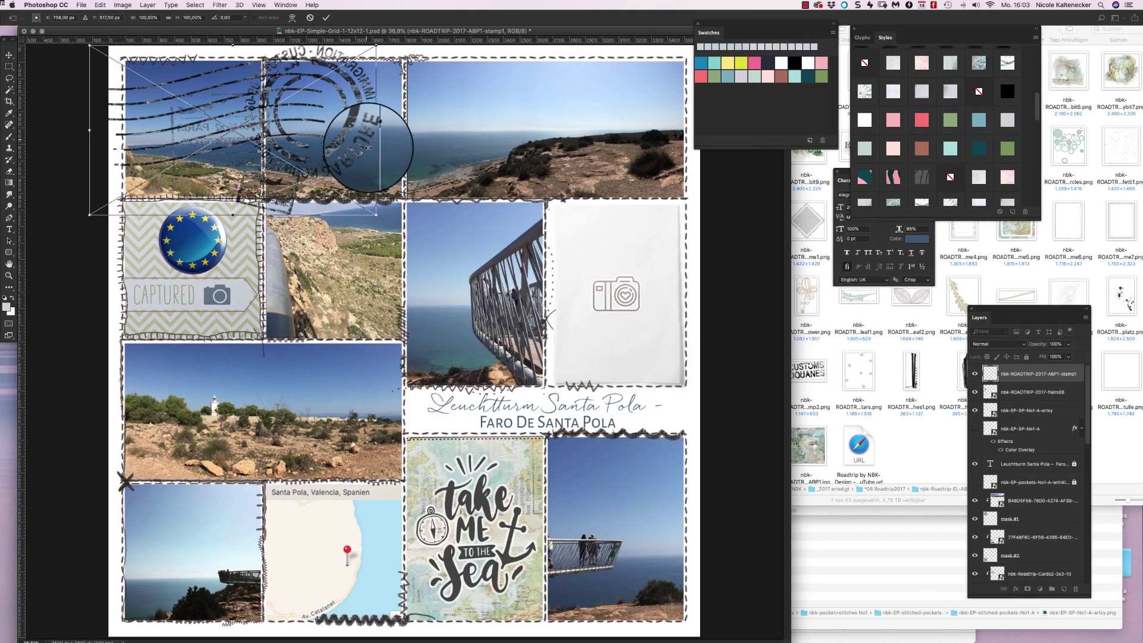
left_click_drag(376, 216, 264, 104)
key("Return")
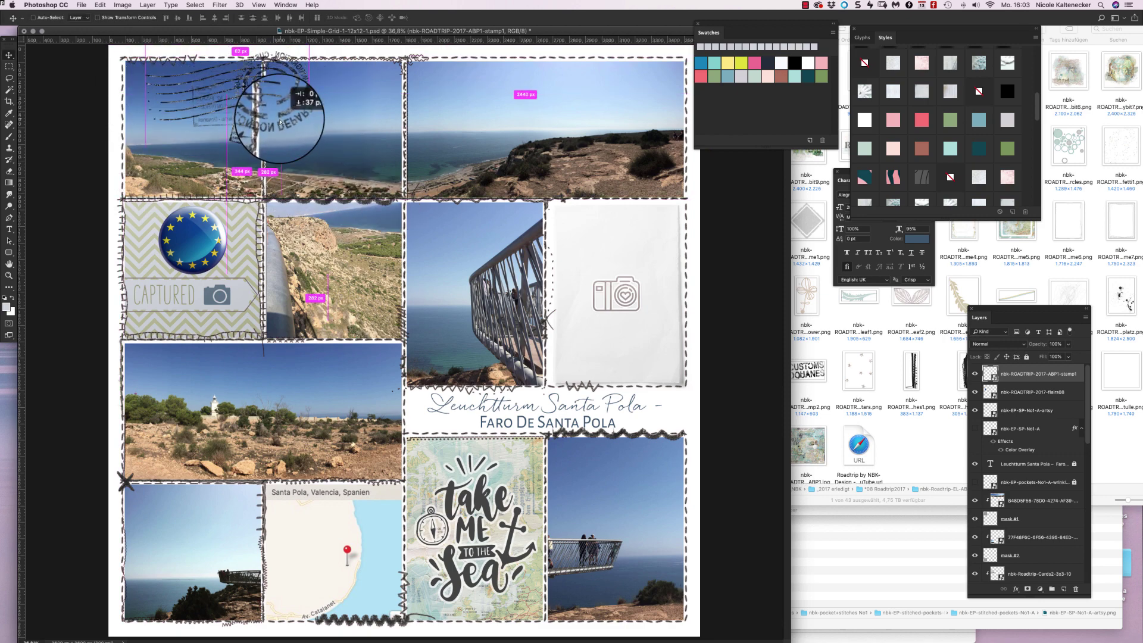
Step: Place the ROAD TRIP word art from the nbk-Roadtrip-EL-ABP1 folder in the layout and scale it to about 48.6%
left_click(913, 477)
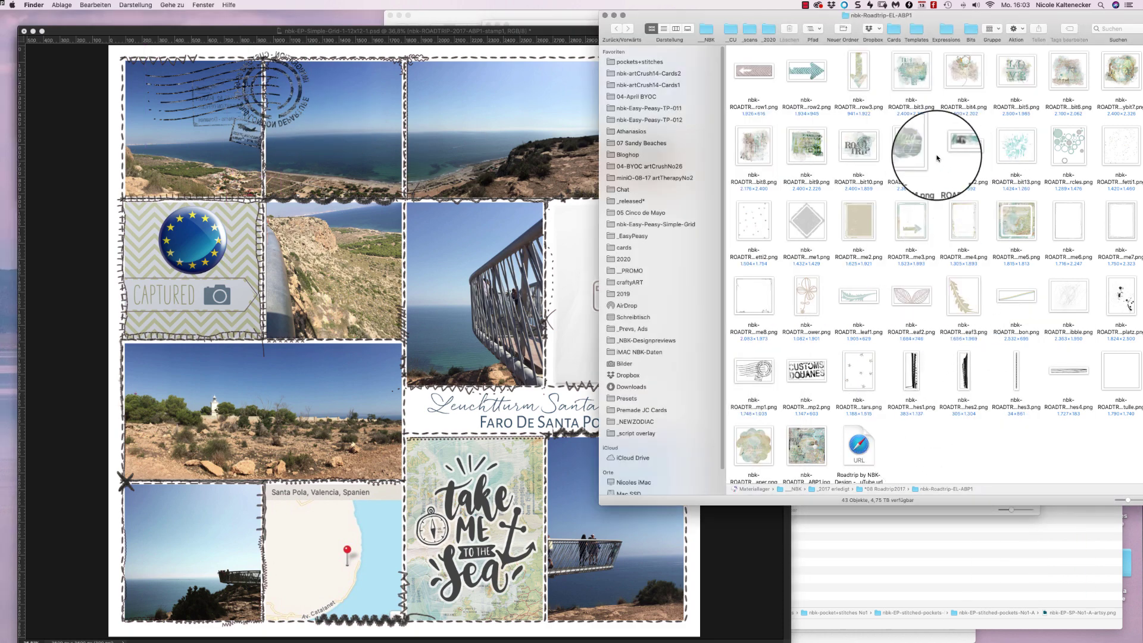
left_click_drag(1016, 33, 964, 32)
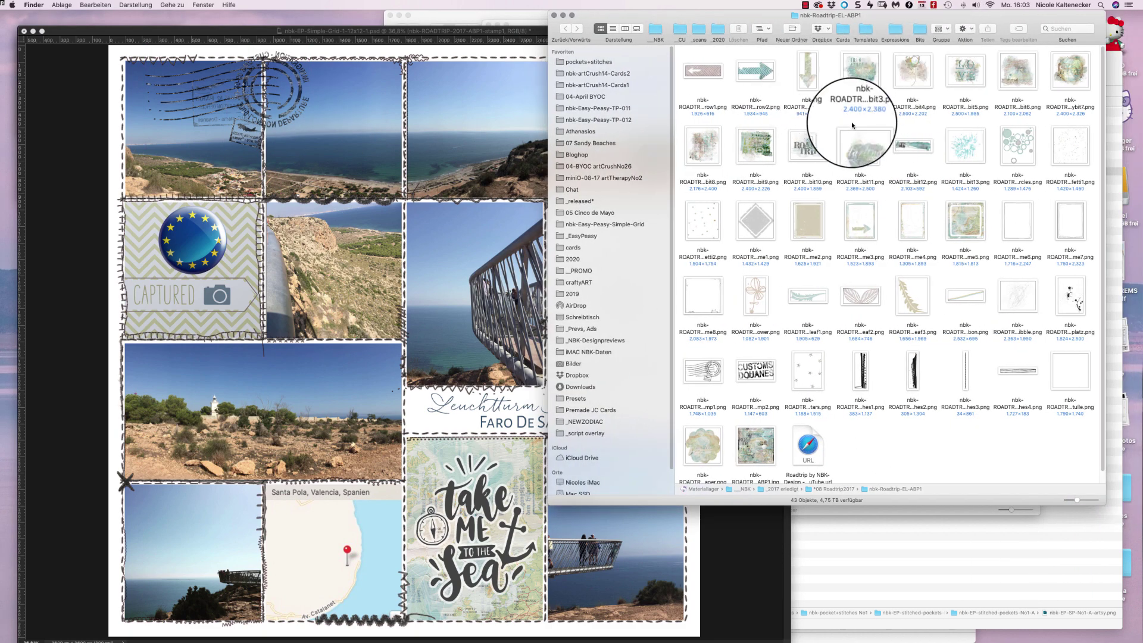
left_click(819, 152)
left_click_drag(819, 152, 594, 235)
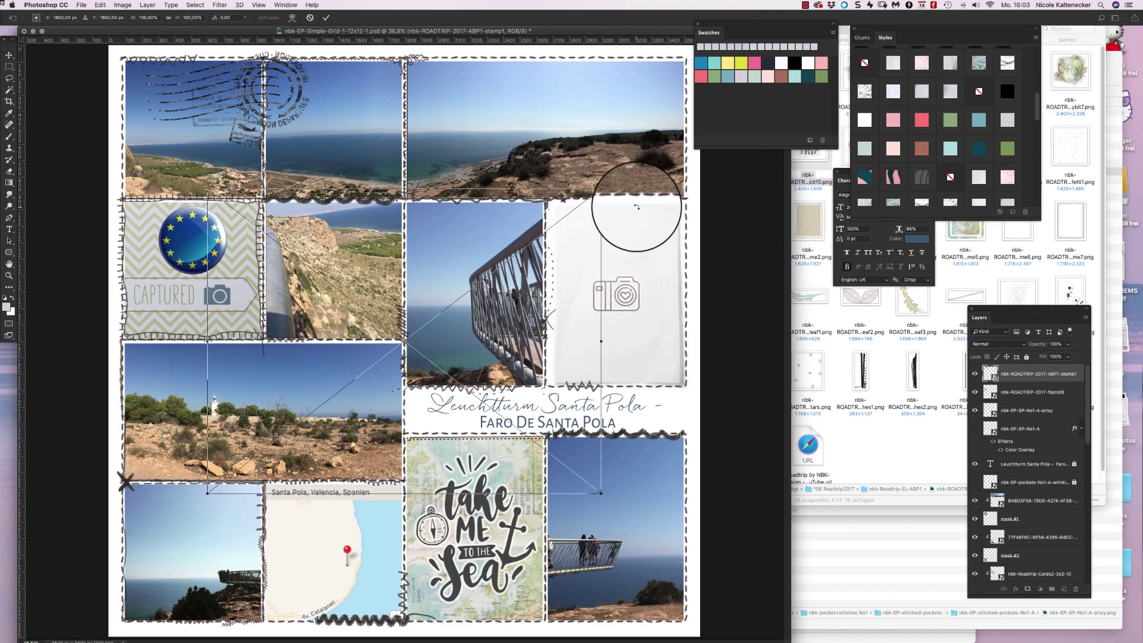
left_click_drag(637, 204, 381, 329)
key("Return")
Step: Move the ROAD TRIP word art over the bottom-row sea photo beside the map and scale it to about 45.4%
left_click_drag(334, 406, 238, 522)
key("ctrl+t")
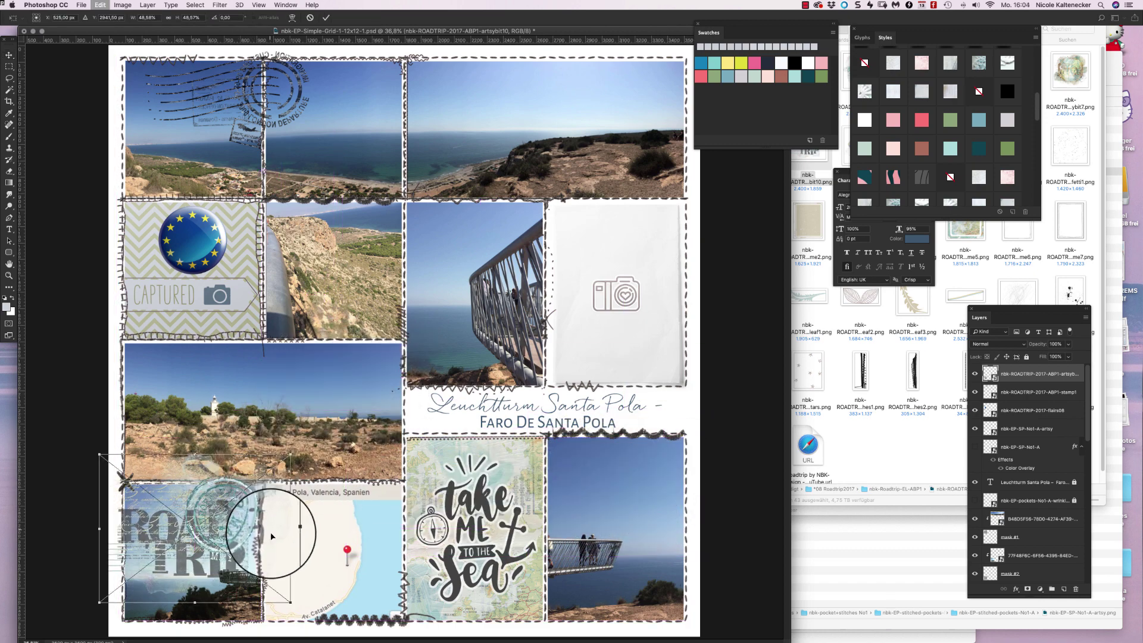
mouse_move(288, 575)
left_mouse_down()
mouse_move(269, 589)
mouse_move(292, 598)
mouse_move(276, 591)
left_mouse_up()
left_click_drag(232, 512, 265, 477)
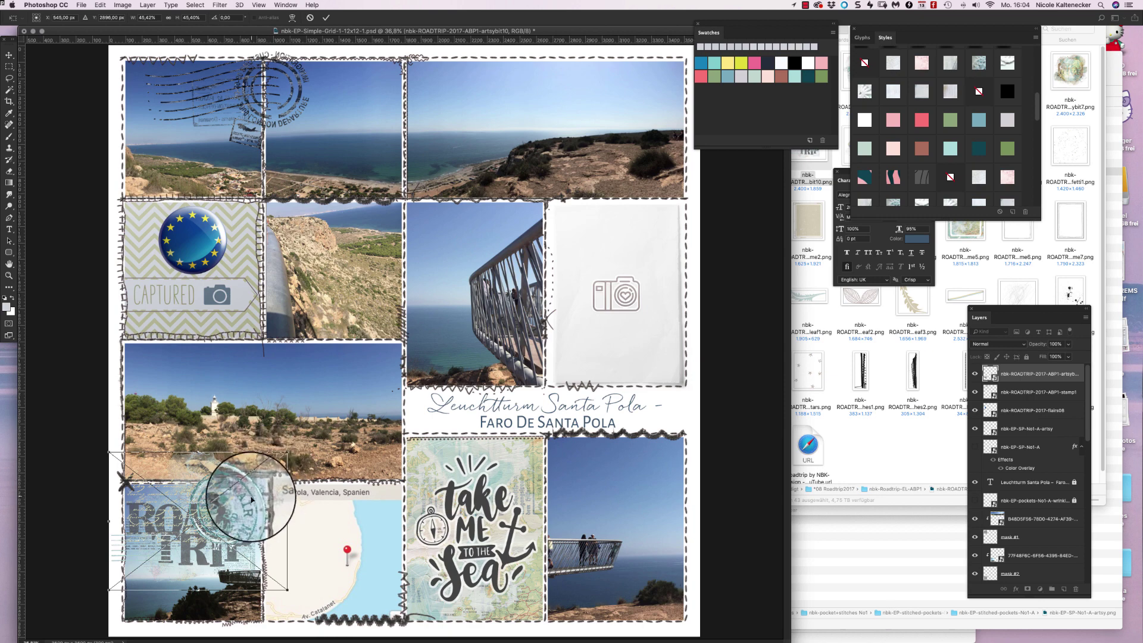
key("Return")
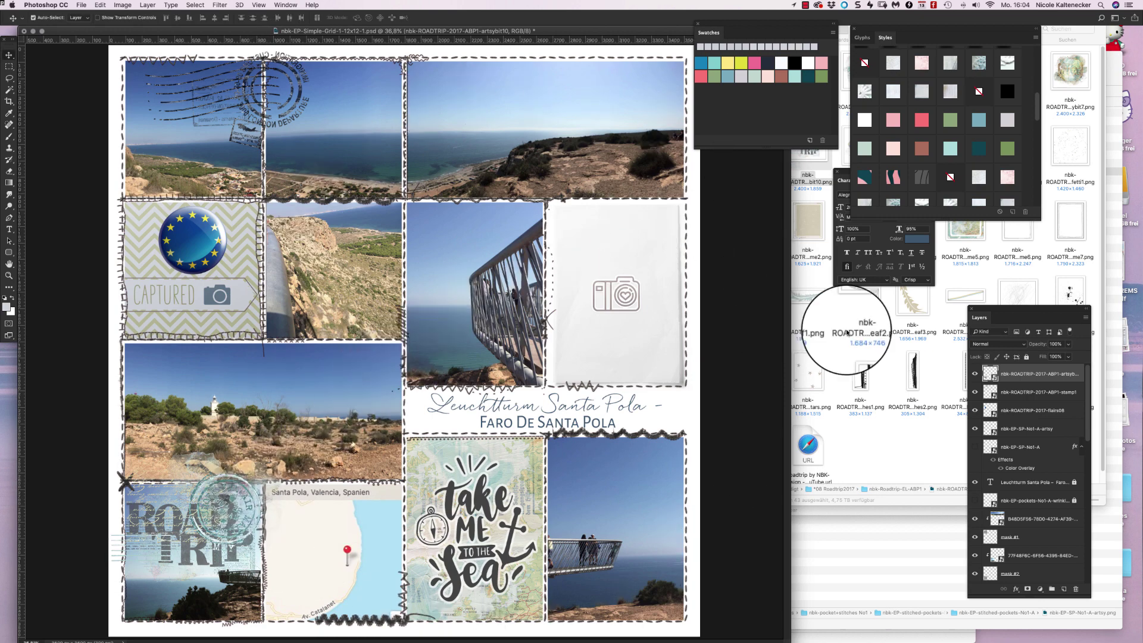
Step: In Finder, go back to *08 Roadtrip2017, open the nbk-Roadtrip-EL-ABP2 folder in icon view, and enlarge its window
left_click(880, 474)
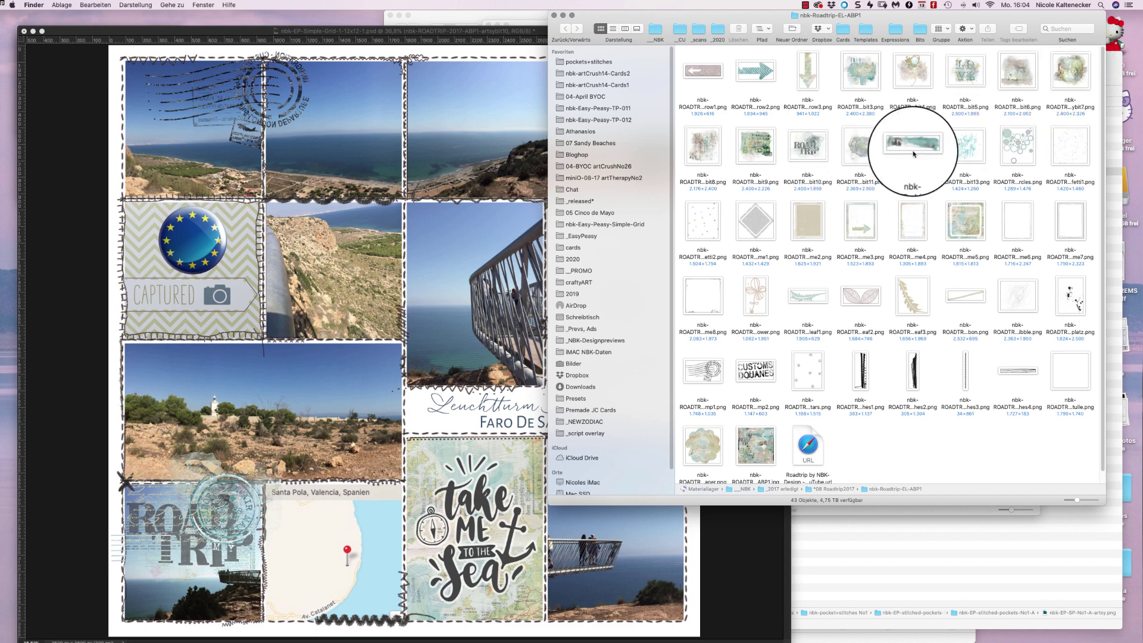
key("super+Up")
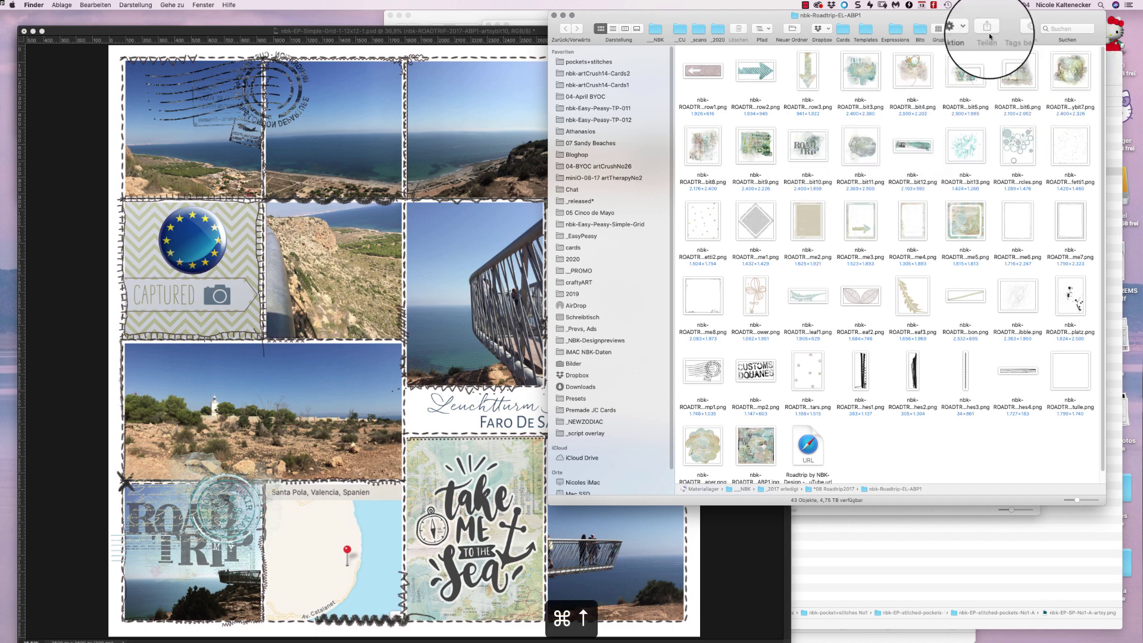
left_click(744, 383)
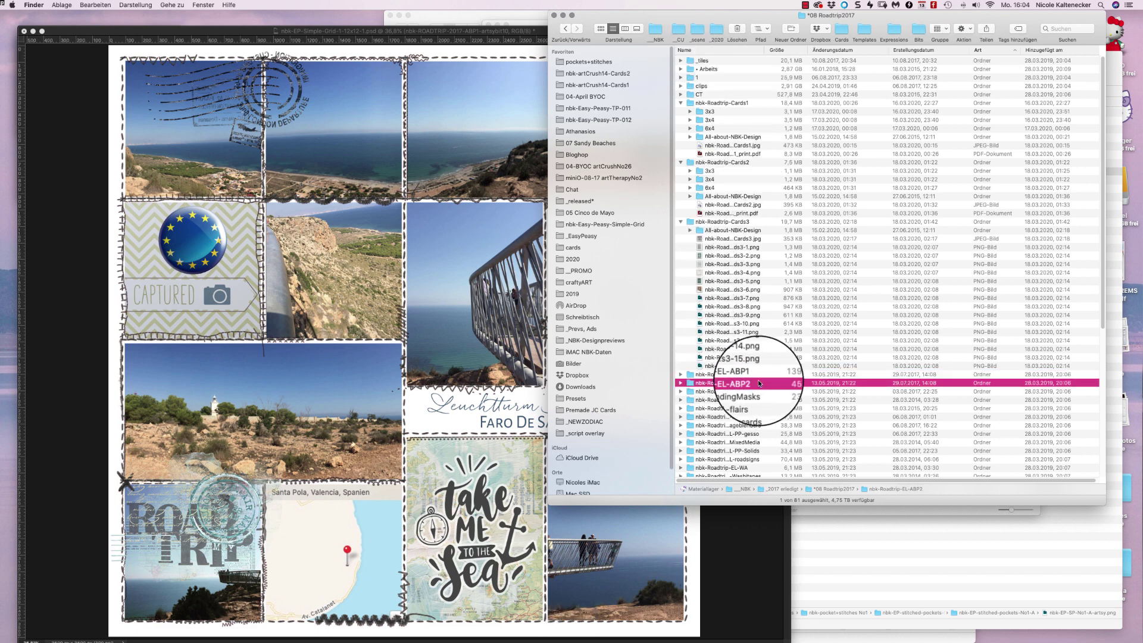
double_click(746, 384)
left_click(600, 29)
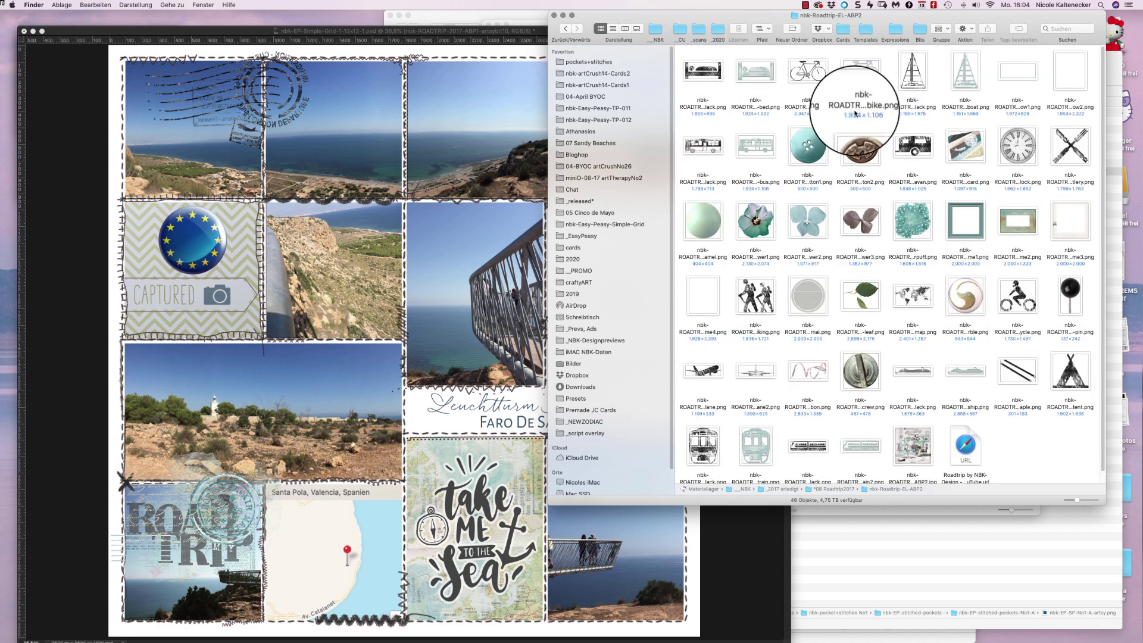
left_click_drag(1104, 502, 1139, 640)
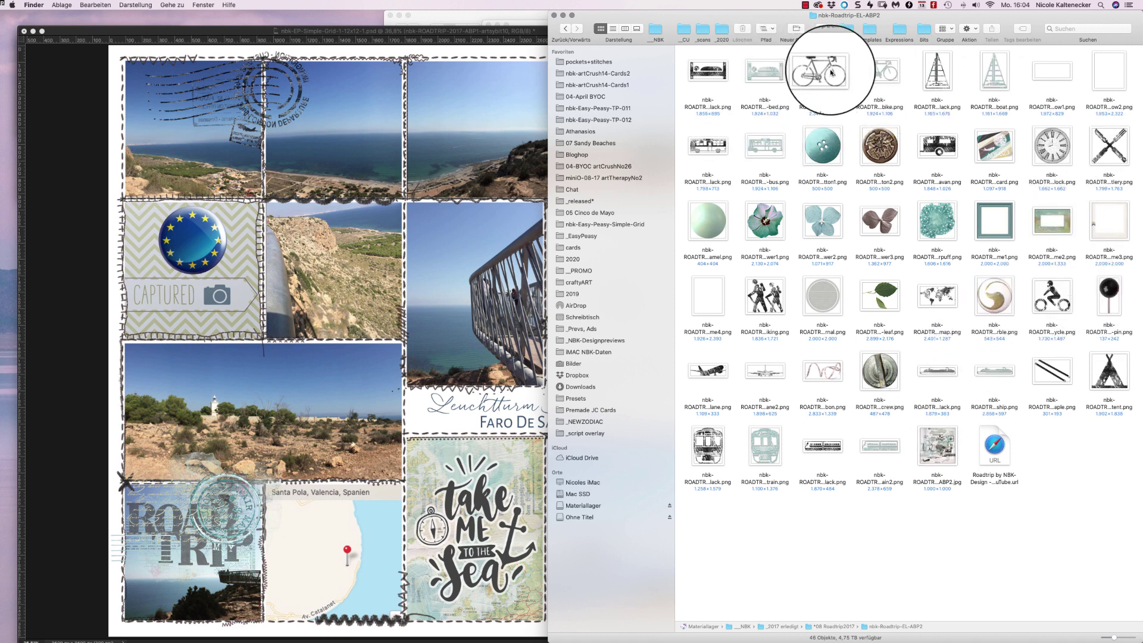
Step: Place the blue flower2 in the layout, scale it to about 60.6%, and position it between the lookout photo and camera card
left_click_drag(825, 217, 434, 291)
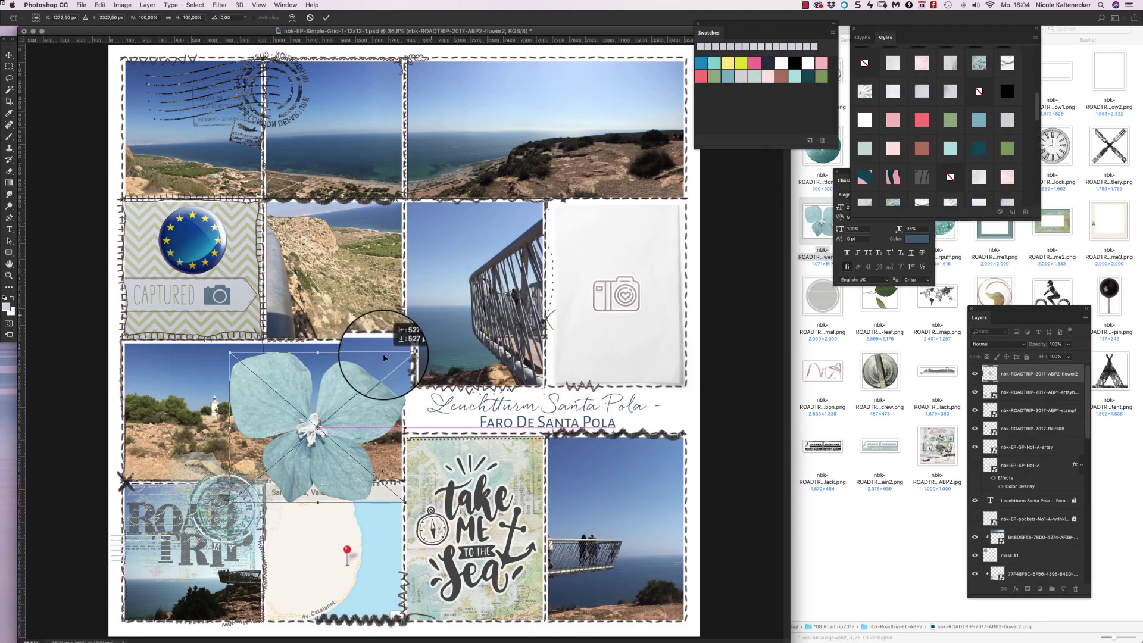
left_click_drag(384, 357, 506, 278)
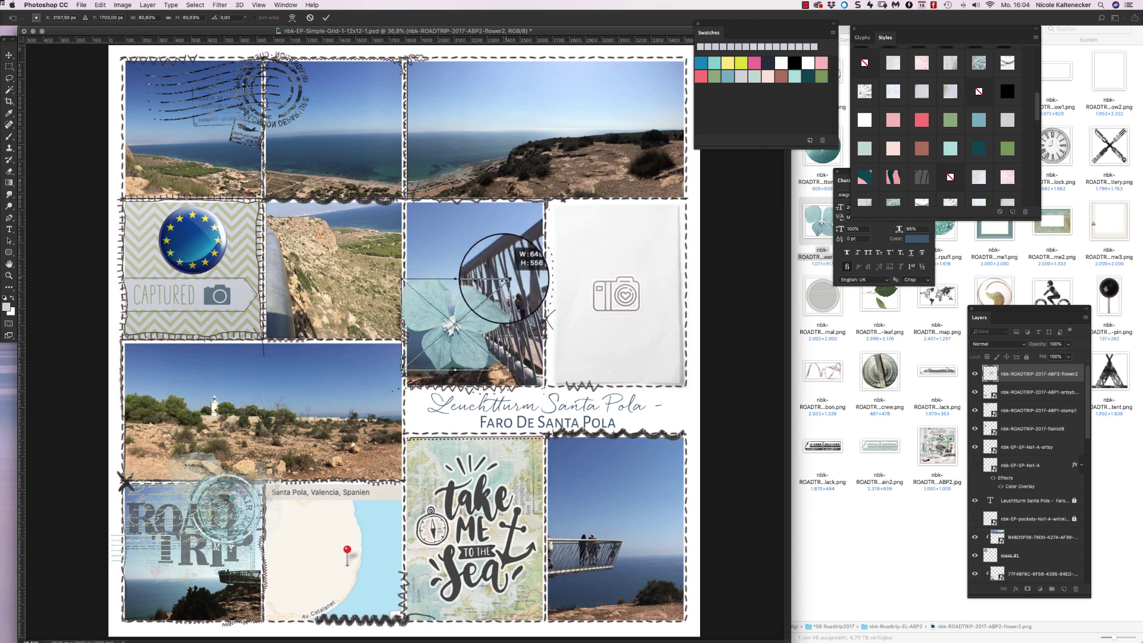
key("Return")
left_click_drag(457, 326, 595, 209)
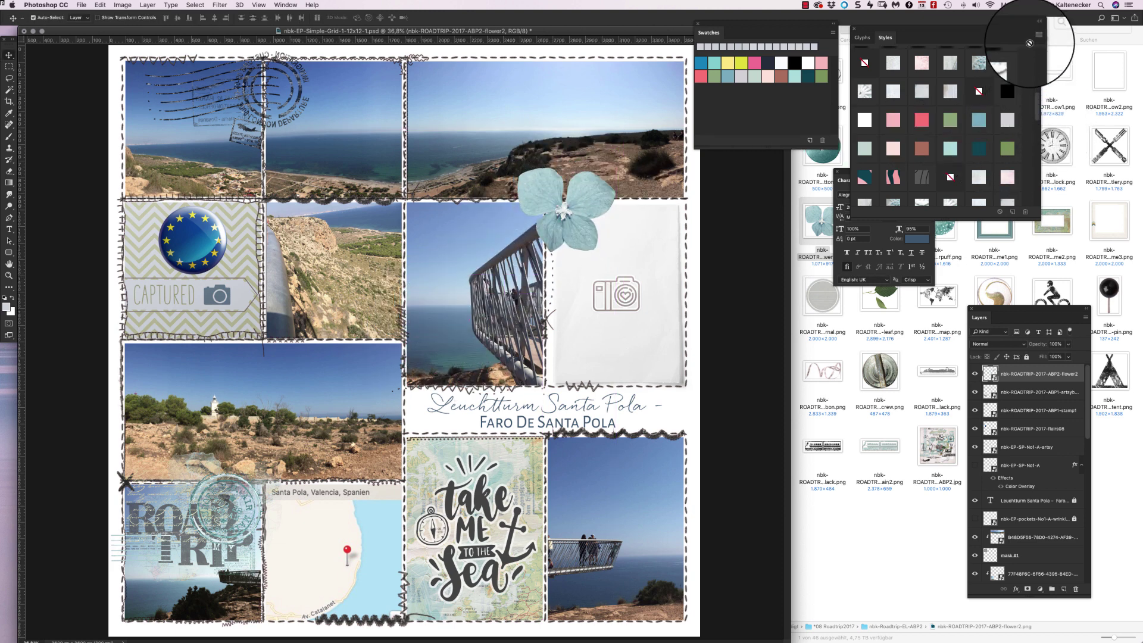
Step: Apply the layered drop-shadow style to the blue flower
scroll(1029, 44, "up", 5)
left_click(974, 119)
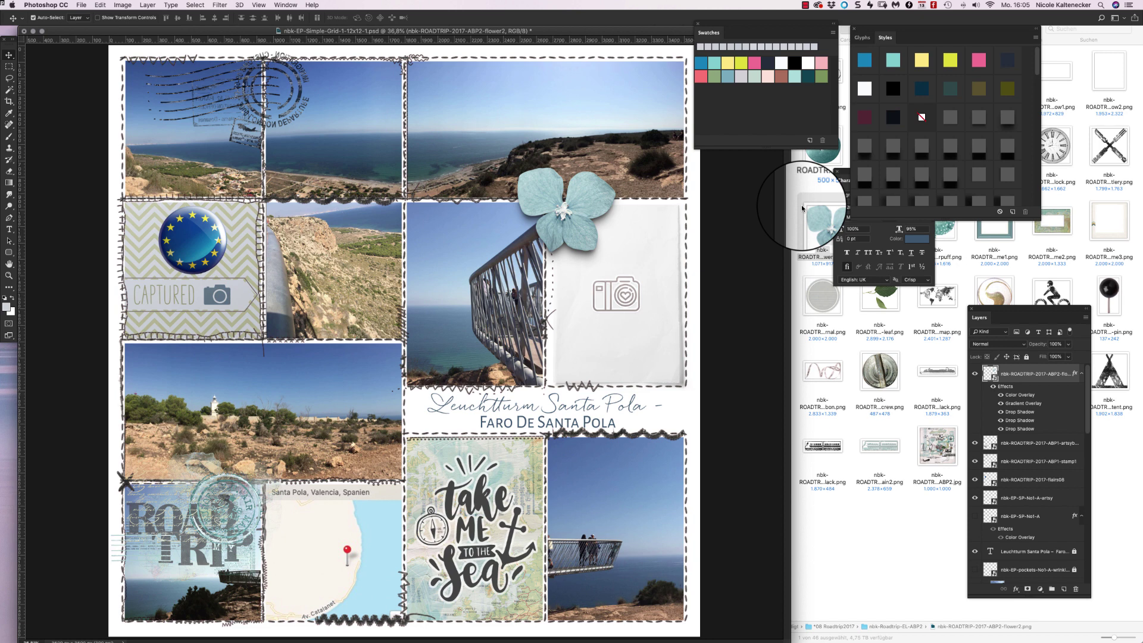
left_click_drag(801, 205, 736, 437)
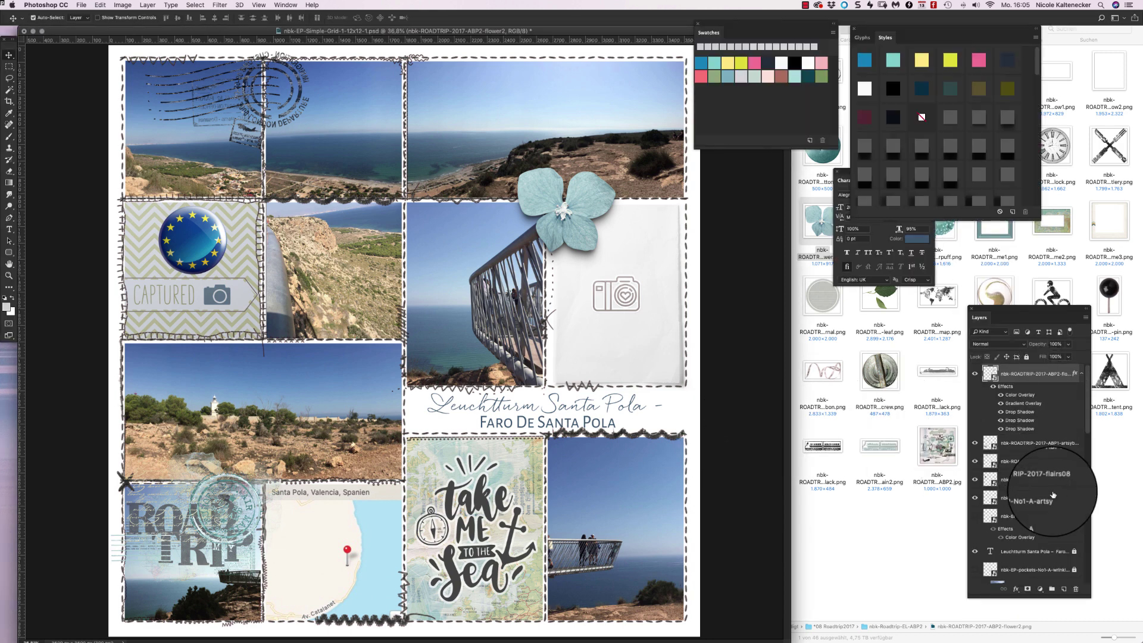
Step: Lengthen the Layers panel and show the blue nbk-EP-SP-No1-A stitching layer
scroll(1084, 421, "down", 3)
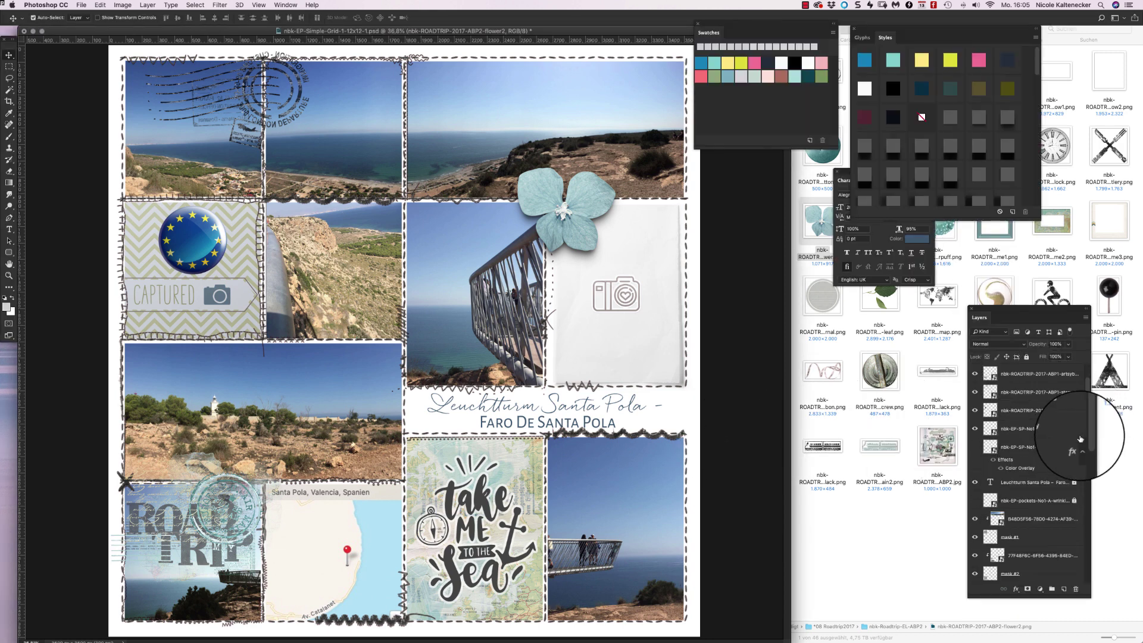
left_click(974, 448)
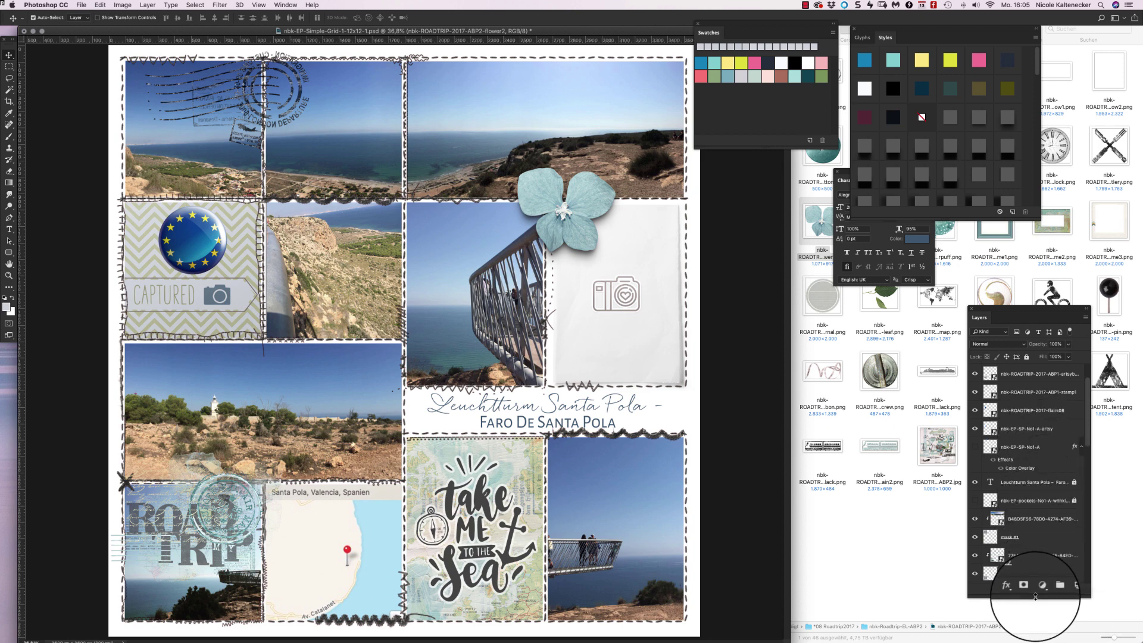
left_click_drag(1035, 596, 1035, 639)
scroll(1088, 437, "up", 3)
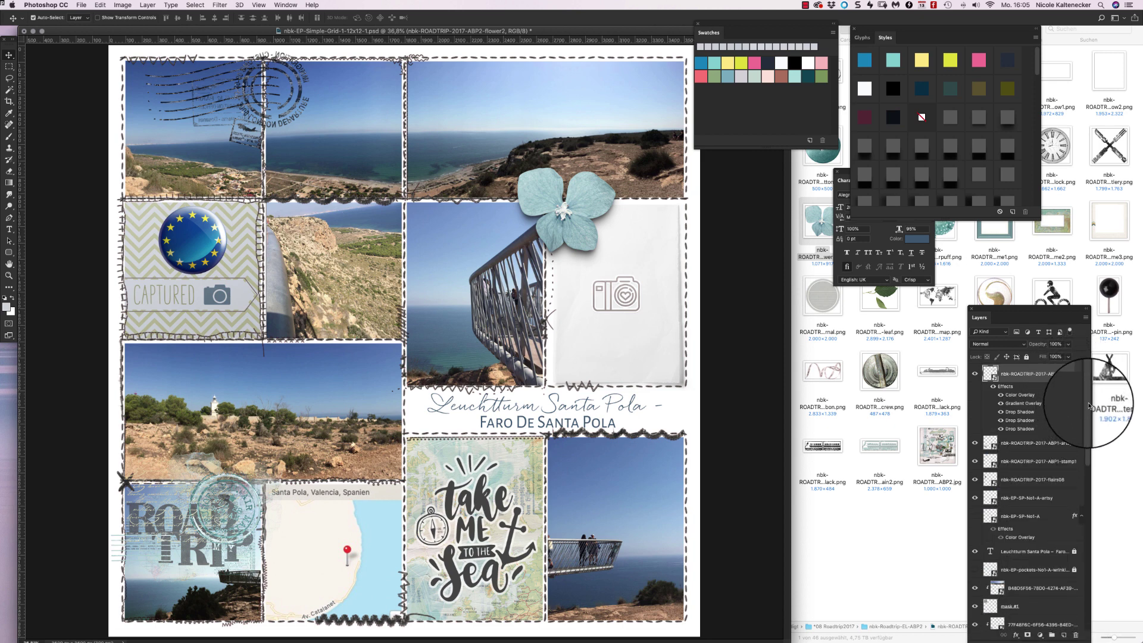
scroll(1066, 476, "down", 10)
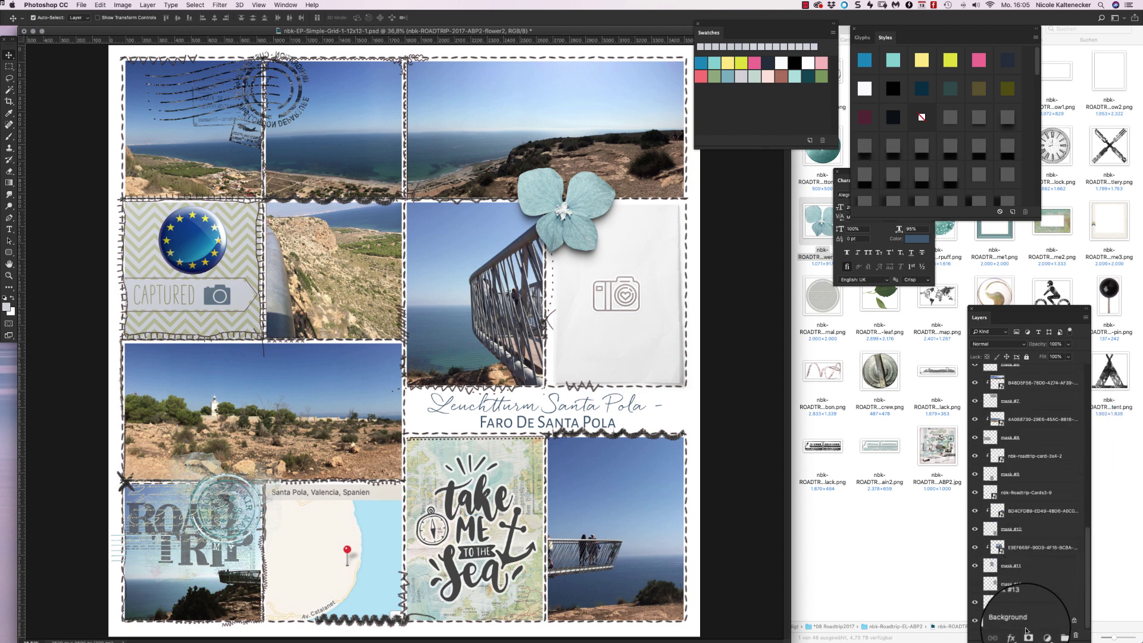
scroll(1042, 397, "up", 10)
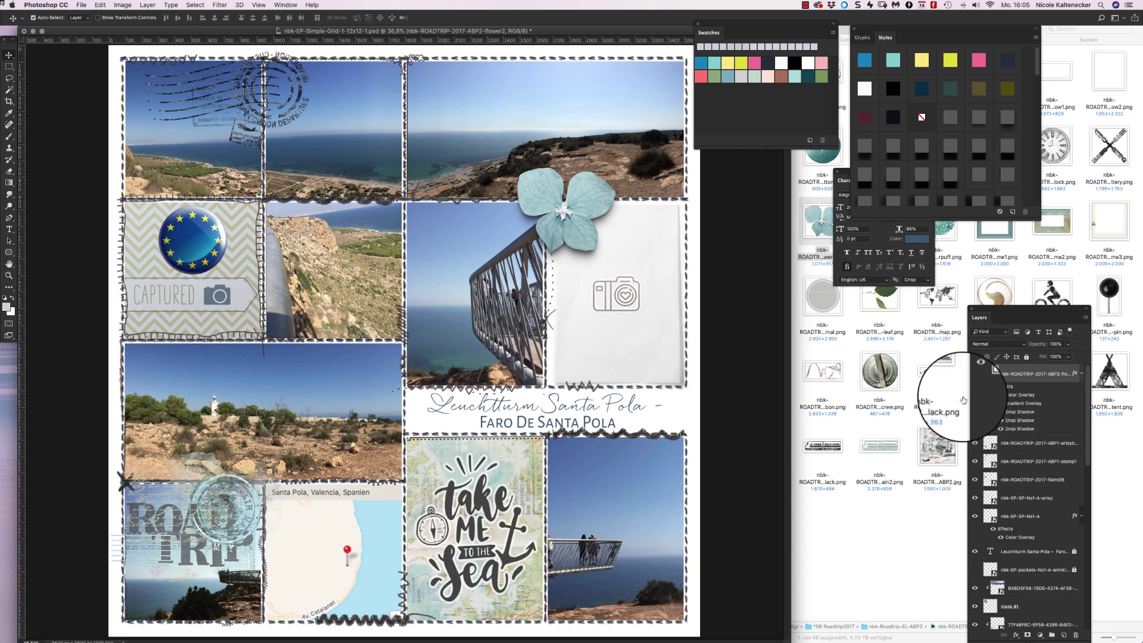
Step: Toggle the flower layer's visibility off and on, and collapse its effects list
left_click(976, 375)
left_click(976, 375)
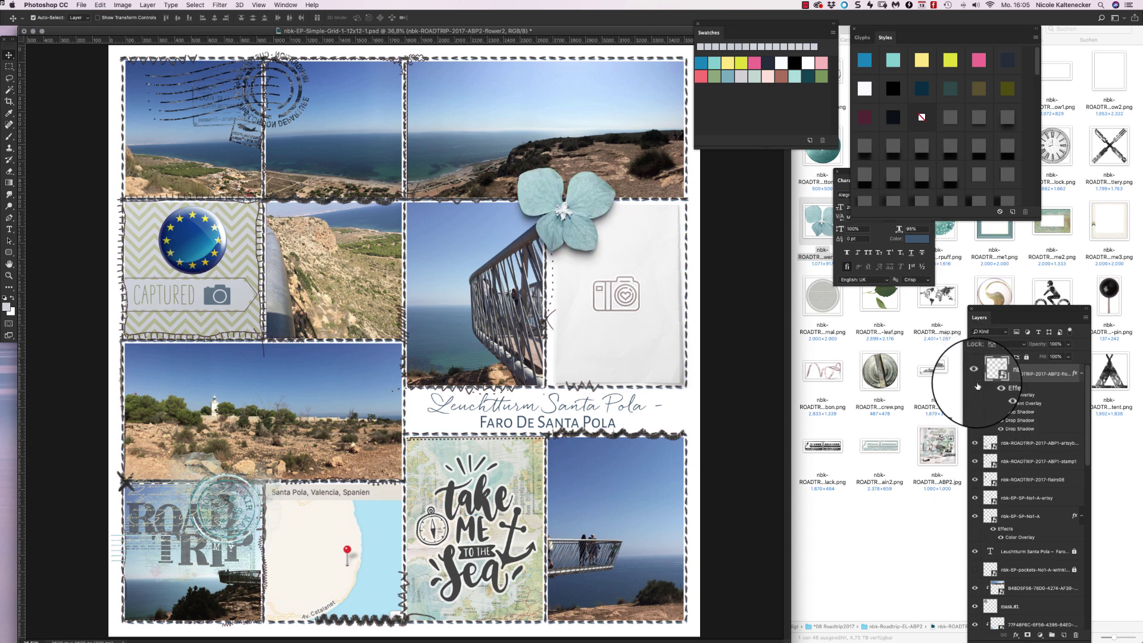
left_click(1081, 373)
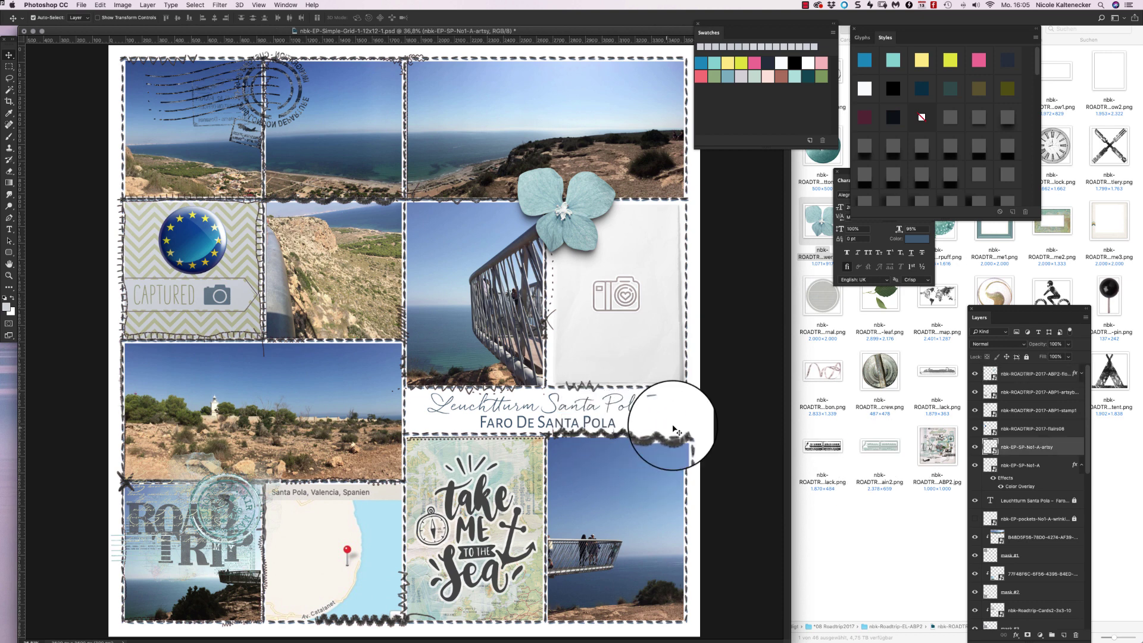
Step: Hide the nbk-EP-SP-No1-A-artsy stitching layer
left_click(982, 441)
left_click(979, 448)
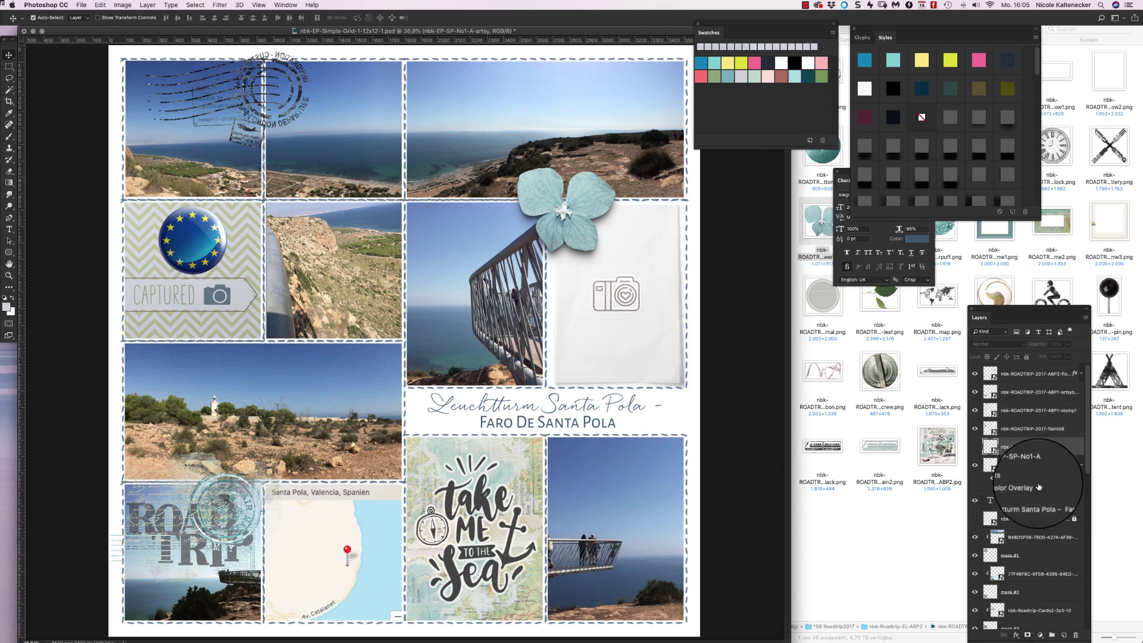
left_click(974, 447)
left_click(974, 447)
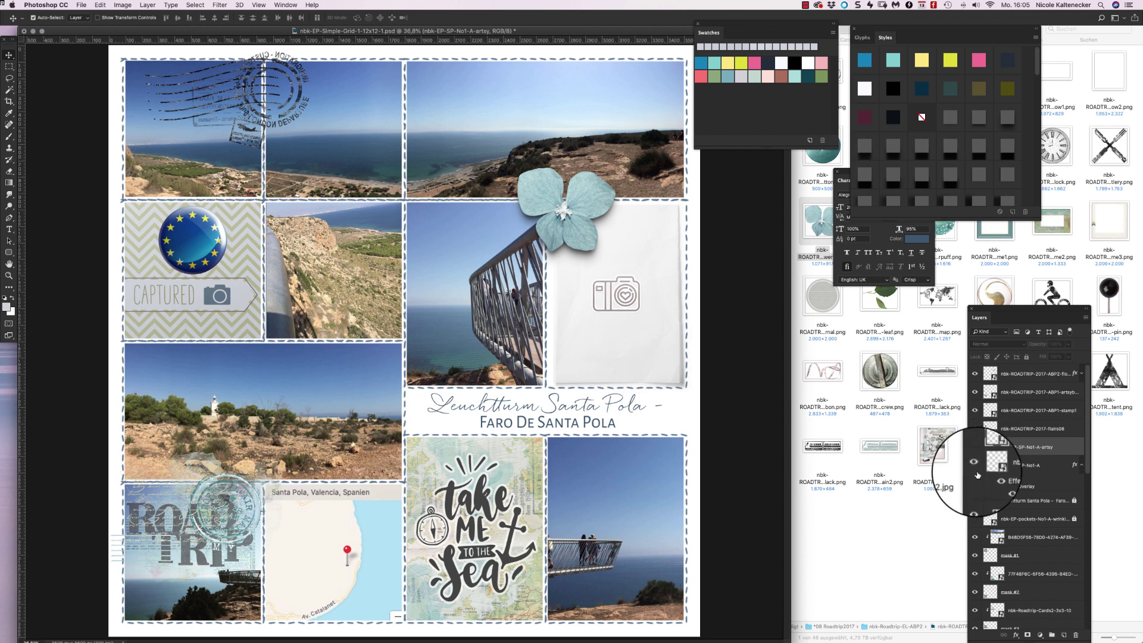
Step: Try the wrinkled pockets layer with the blue stitching and hide it again
left_click(974, 519)
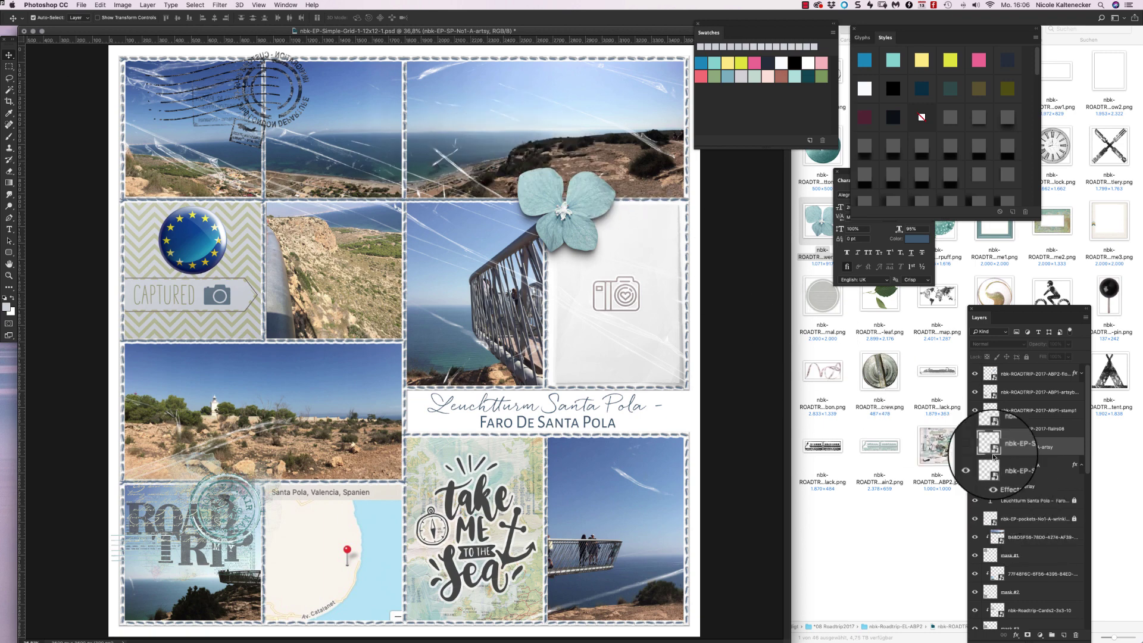
left_click(846, 524)
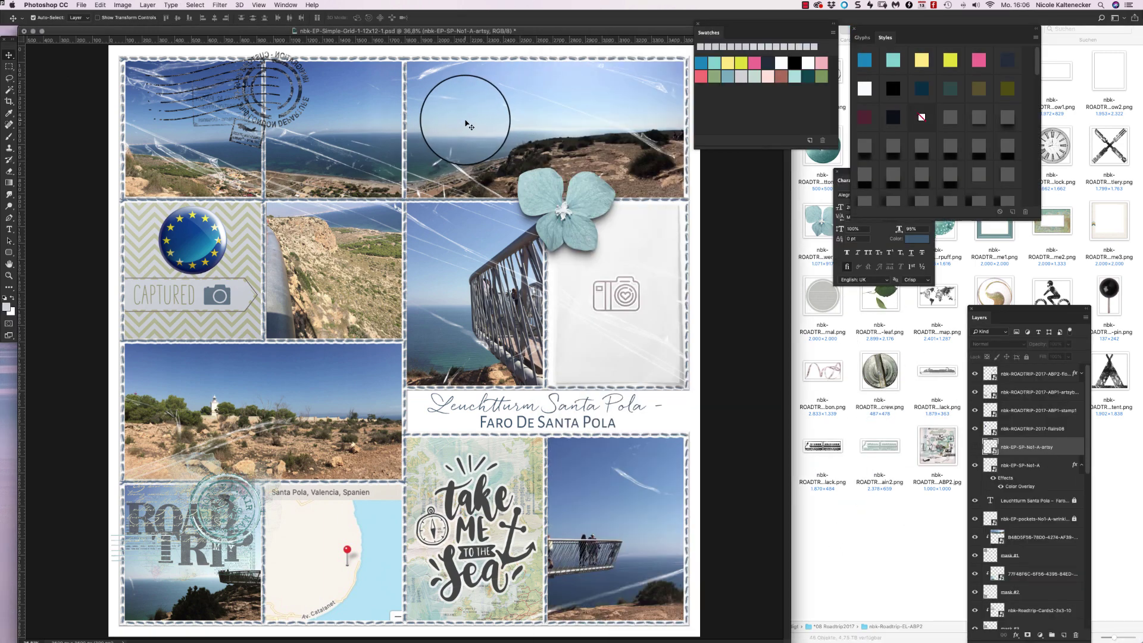
left_click(456, 179)
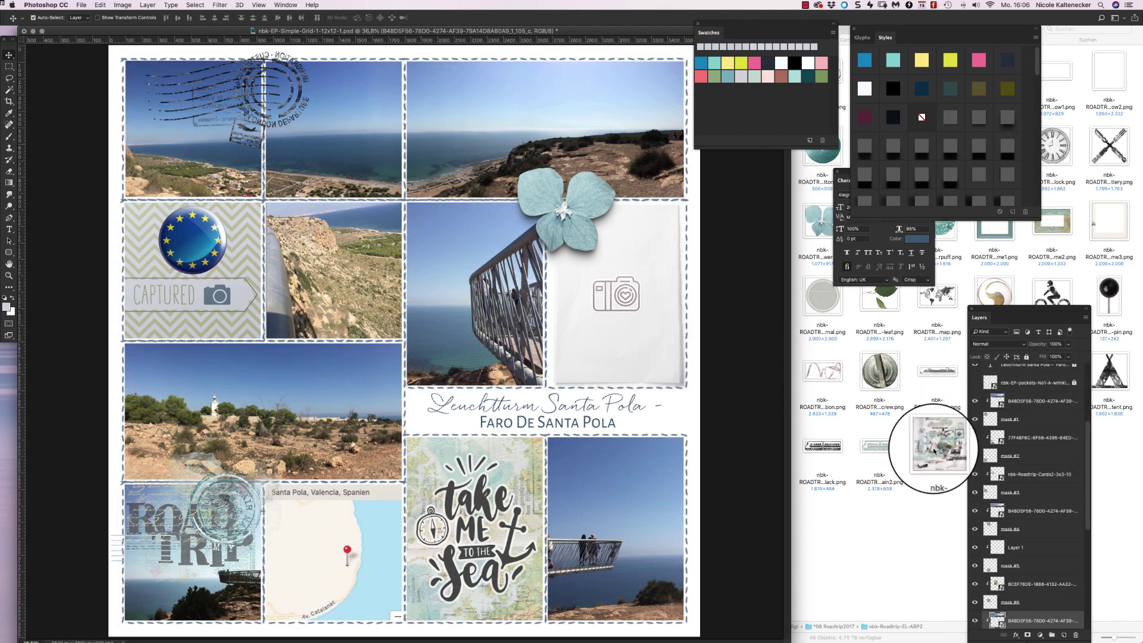
Step: In Finder, open the pockets+stitches folder and expand the No1 pockets folder
left_click(940, 302)
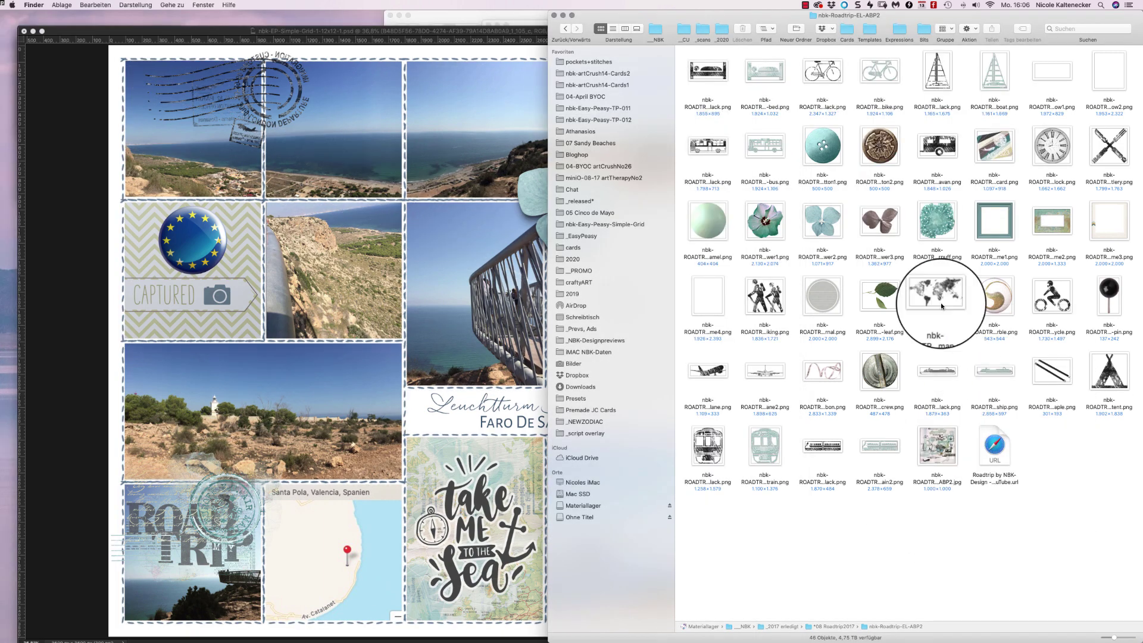
left_click(616, 63)
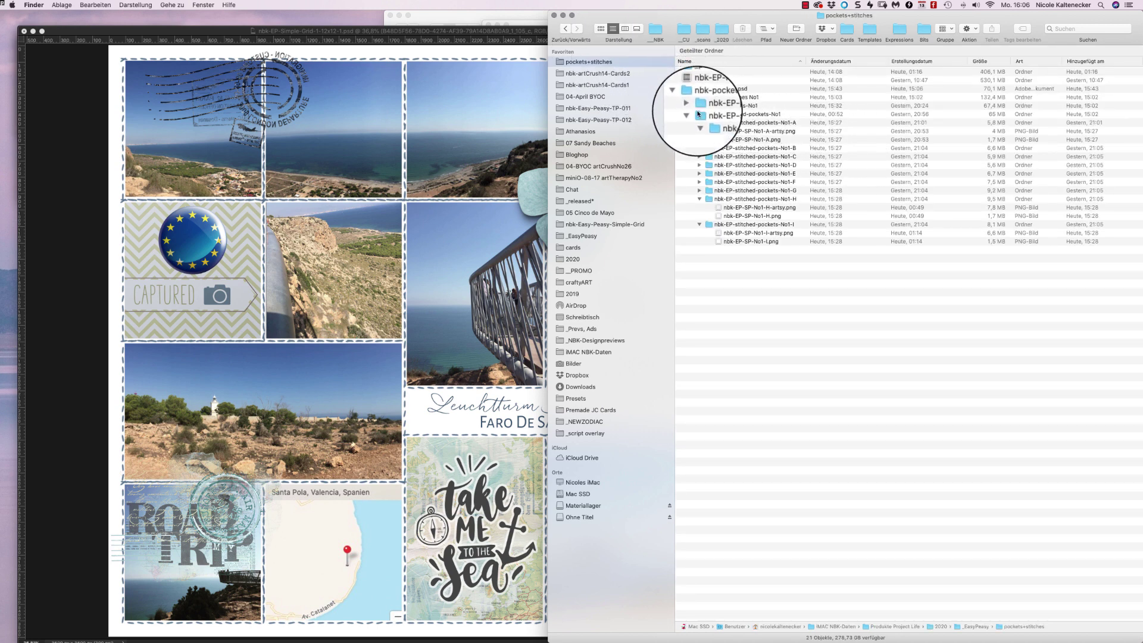
left_click(692, 105)
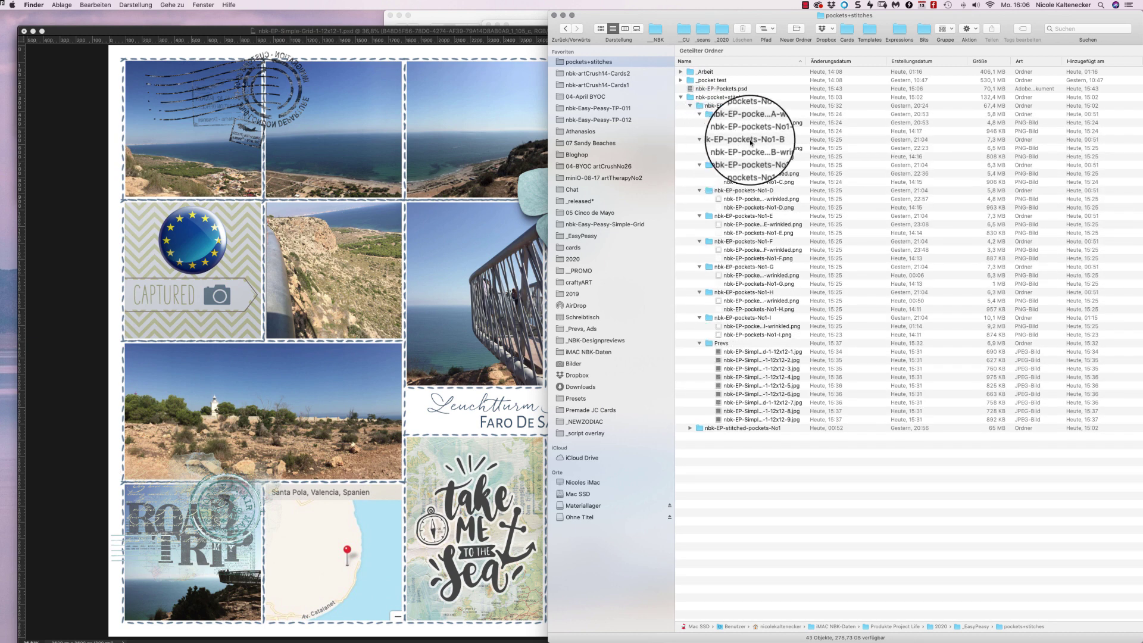
Step: Place the plain nbk-EP-pockets-No1-A.png in the layout and hide the blue nbk-EP-SP-No1-A stitching layer
left_click(768, 131)
left_click_drag(799, 127, 488, 247)
key("Return")
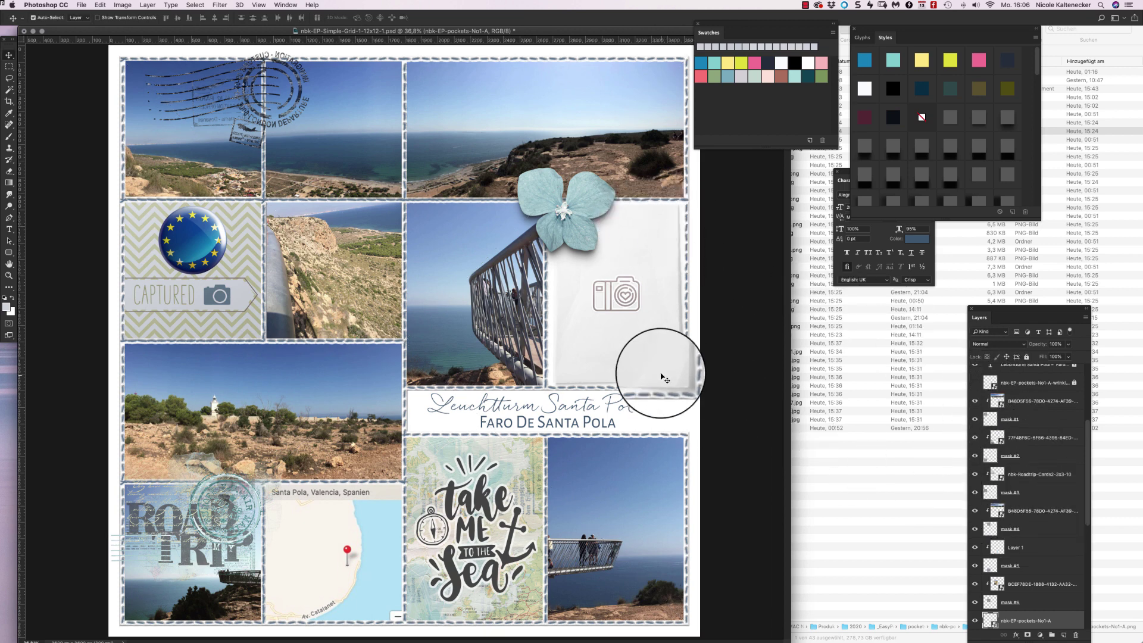
left_click(699, 351)
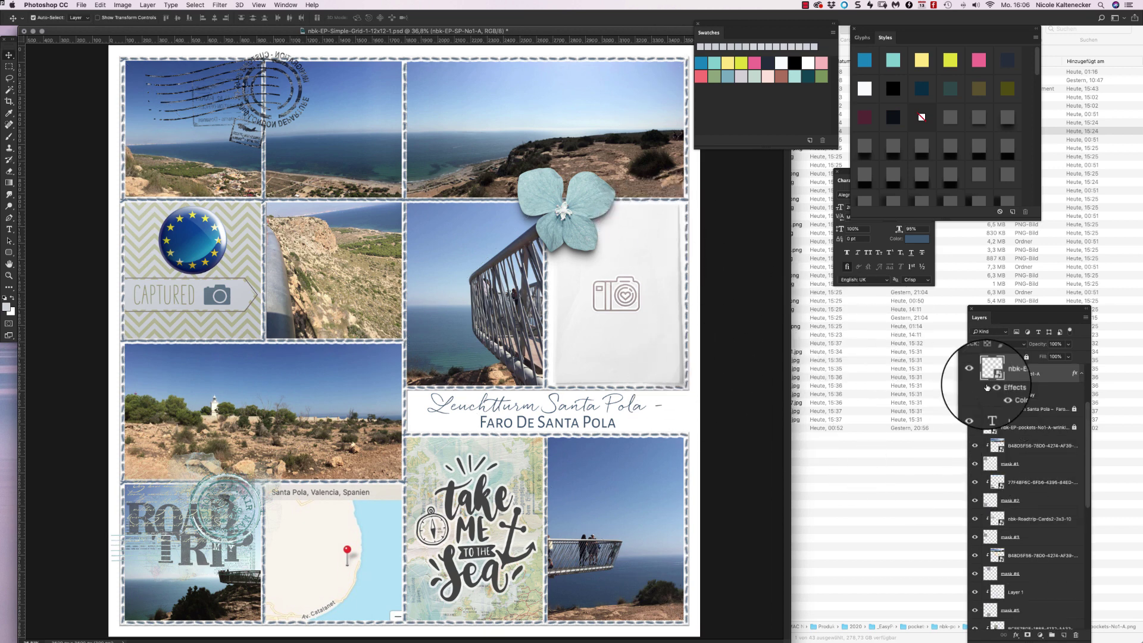
left_click(974, 373)
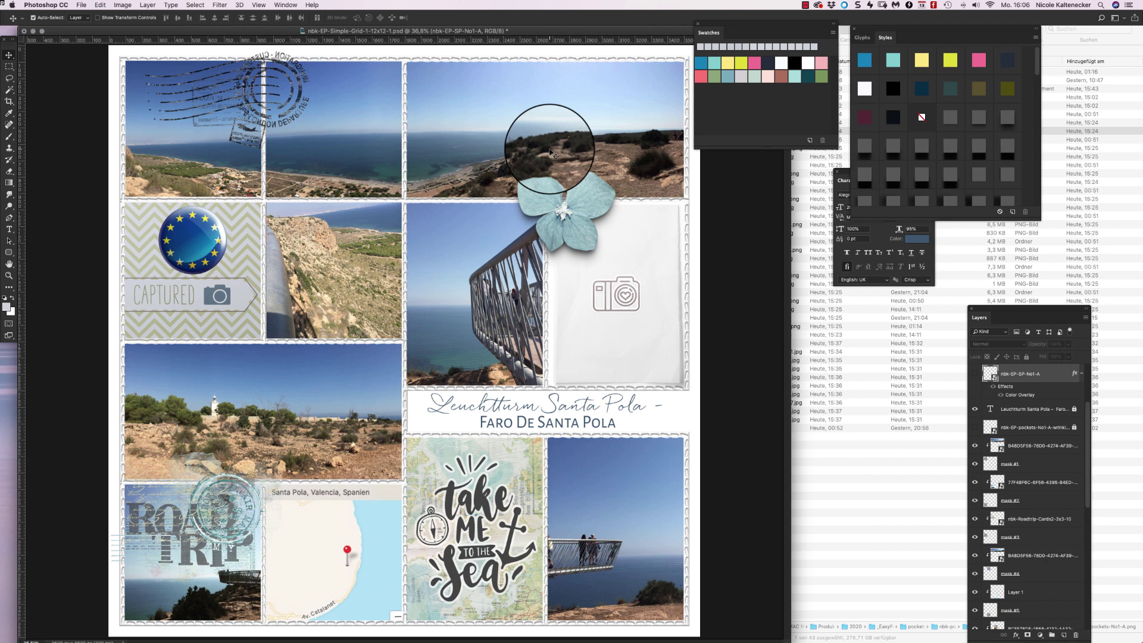
Step: Apply the layered drop-shadow style to the EU flag flair on the CAPTURED card
left_click(201, 227)
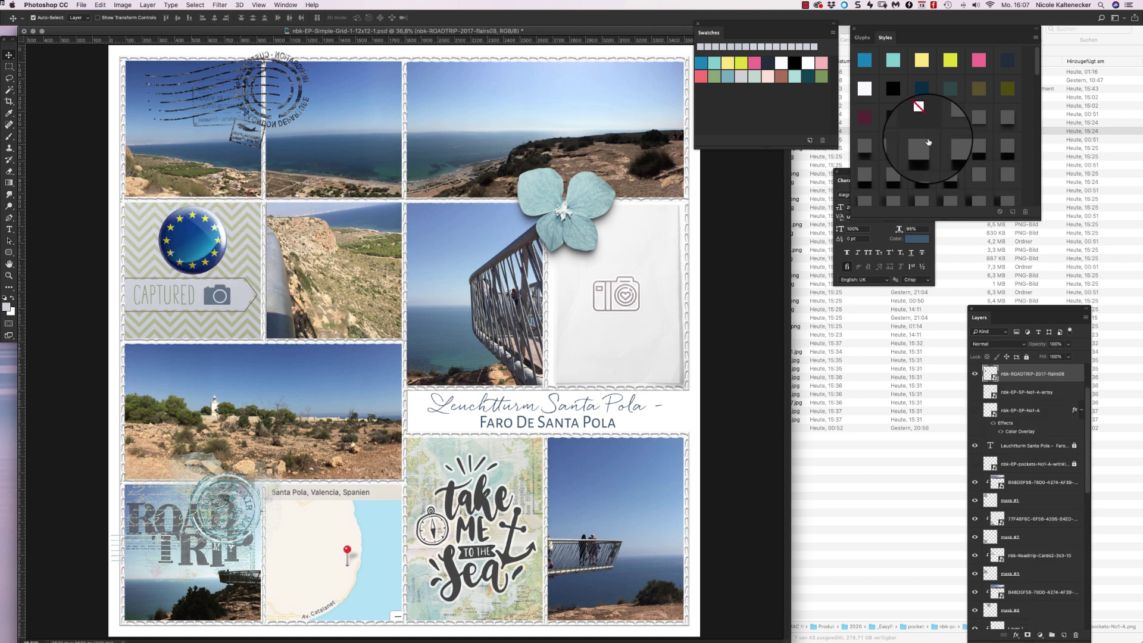
left_click(977, 122)
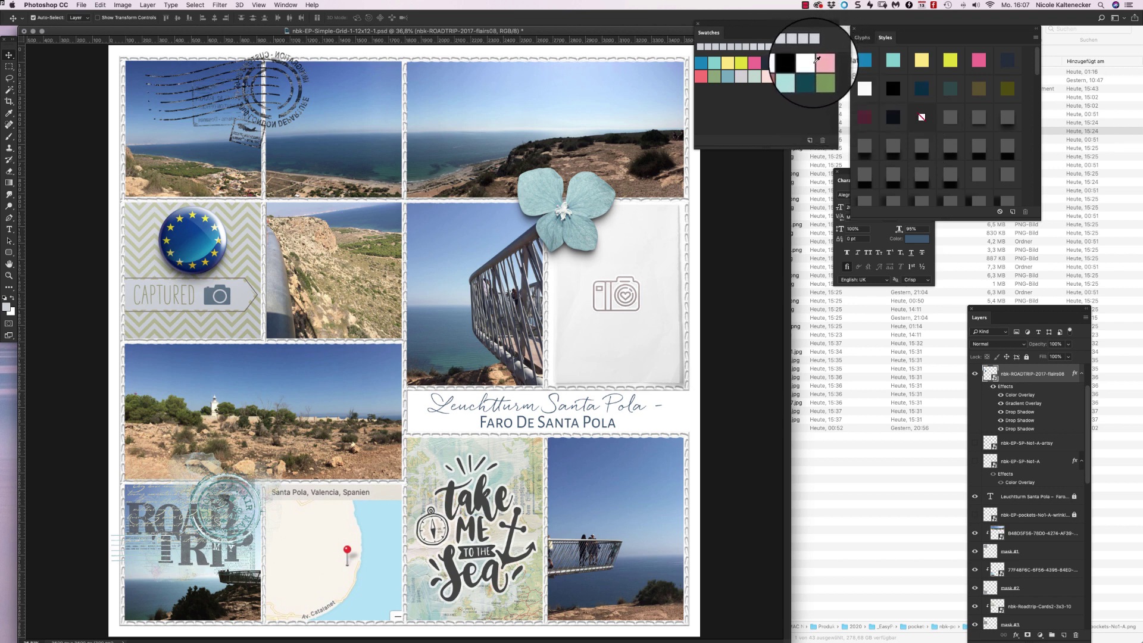
left_click(806, 8)
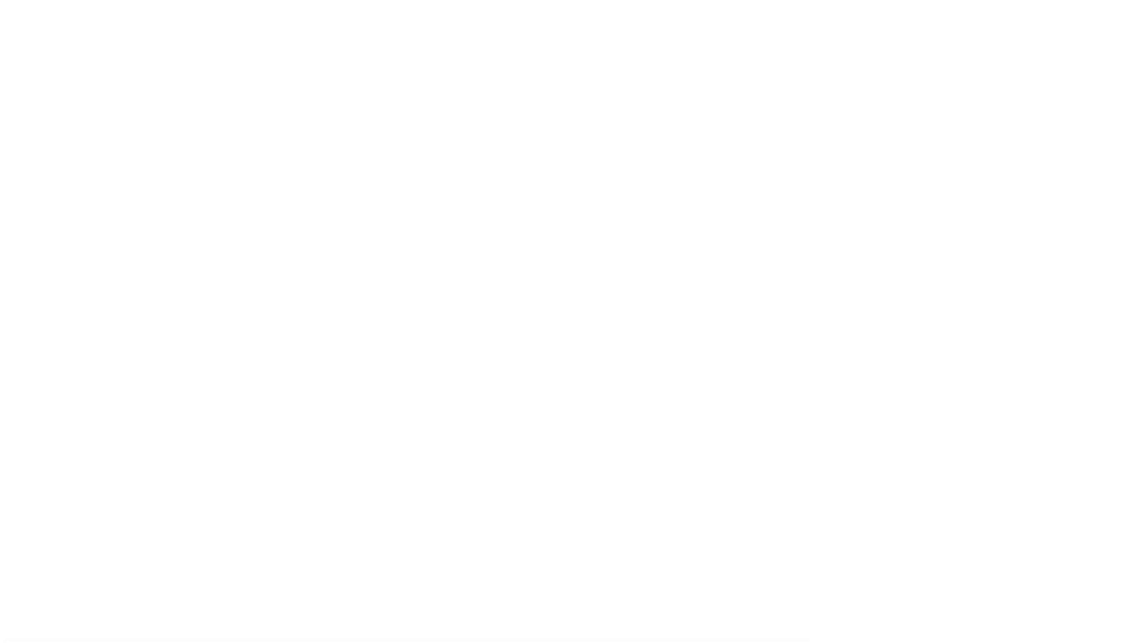